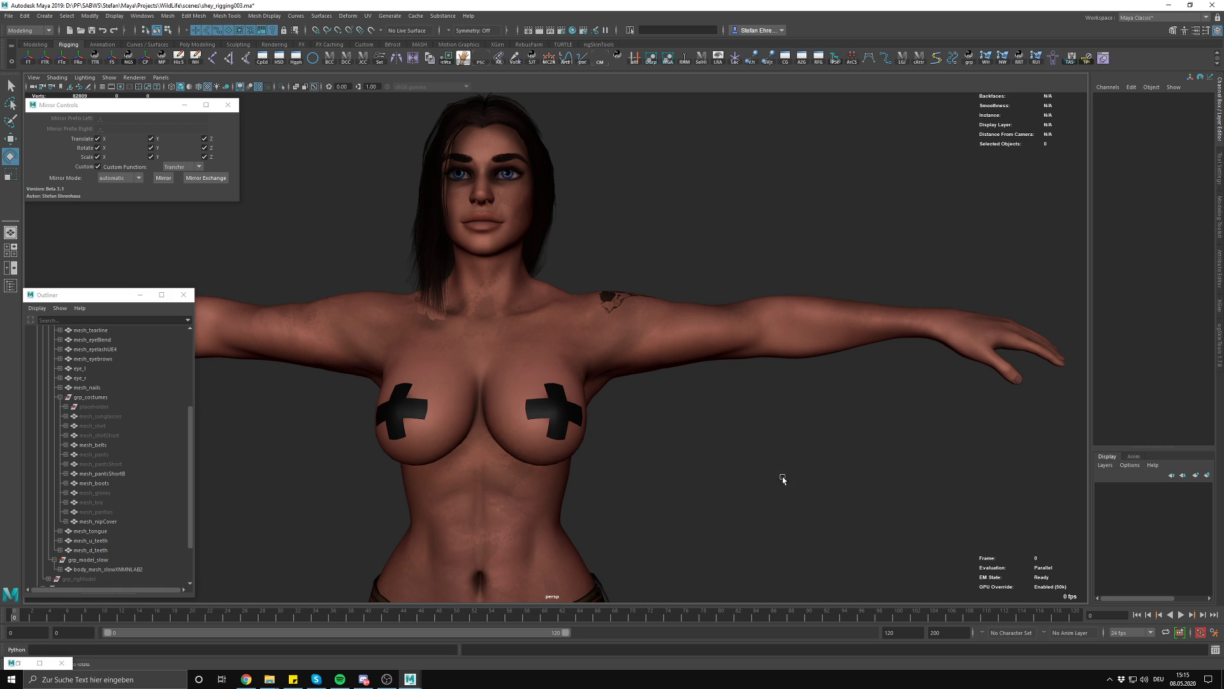
# Examine the character's raised-arm pose, from the full body to the left shoulder and armpit
pyautogui.keyDown('alt'); pyautogui.moveTo(789, 479); pyautogui.dragTo(767, 507, button='right'); pyautogui.keyUp('alt')
pyautogui.keyDown('alt'); pyautogui.moveTo(857, 464); pyautogui.dragTo(814, 419, button='right'); pyautogui.keyUp('alt')
pyautogui.keyDown('alt'); pyautogui.moveTo(814, 418); pyautogui.dragTo(751, 415); pyautogui.keyUp('alt')
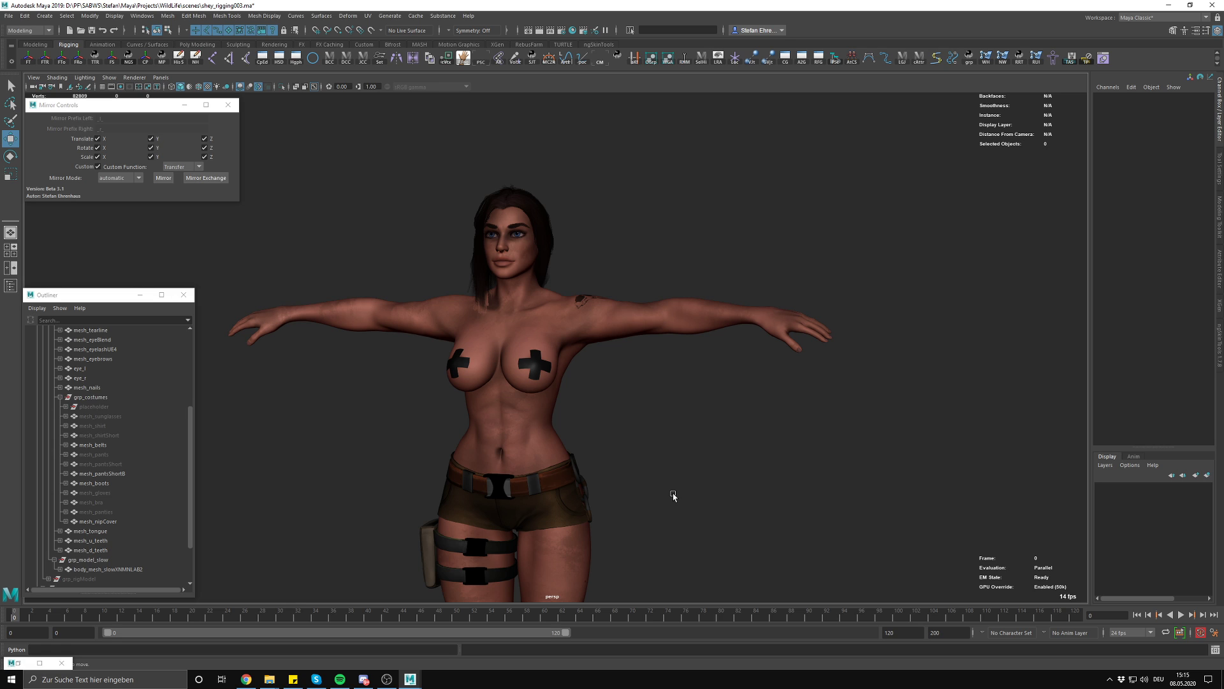
pyautogui.scroll(-5, 580, 283)
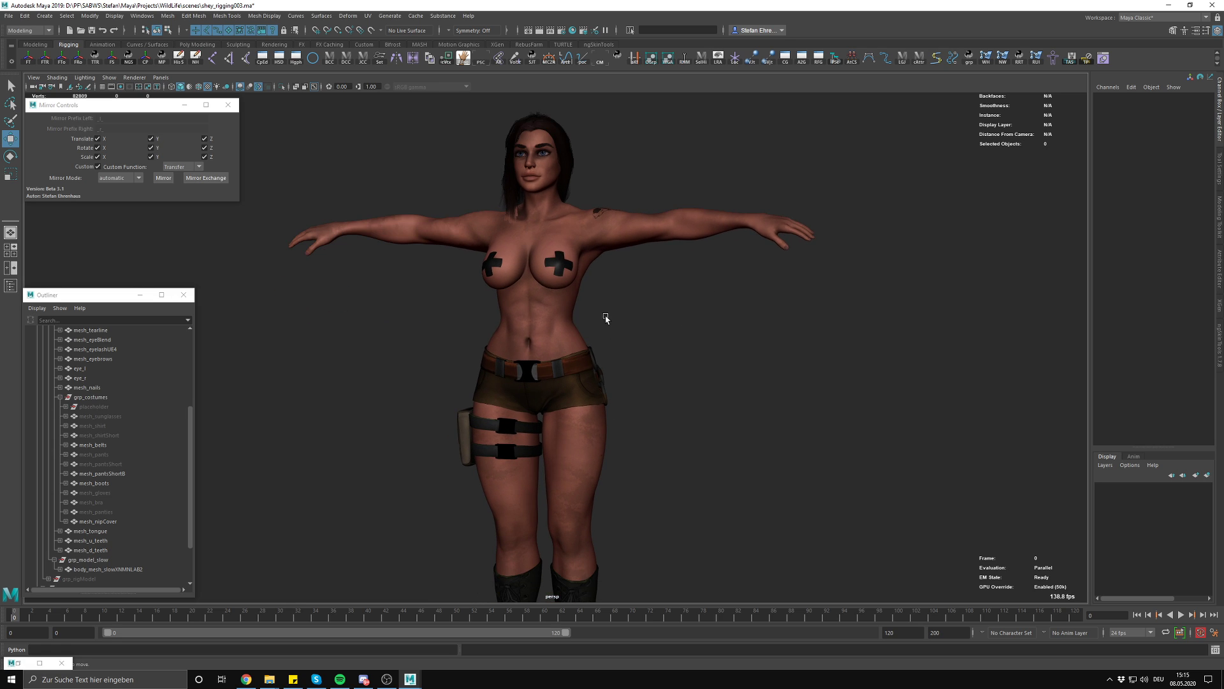
pyautogui.keyDown('alt'); pyautogui.moveTo(569, 288); pyautogui.dragTo(560, 355, button='middle'); pyautogui.keyUp('alt')
pyautogui.keyDown('alt'); pyautogui.moveTo(560, 356); pyautogui.dragTo(743, 425, button='right'); pyautogui.keyUp('alt')
pyautogui.keyDown('alt'); pyautogui.moveTo(743, 425); pyautogui.dragTo(635, 415); pyautogui.keyUp('alt')
pyautogui.keyDown('alt'); pyautogui.moveTo(635, 415); pyautogui.dragTo(637, 354, button='middle'); pyautogui.keyUp('alt')
pyautogui.keyDown('alt'); pyautogui.moveTo(638, 354); pyautogui.dragTo(689, 374, button='right'); pyautogui.keyUp('alt')
pyautogui.keyDown('alt'); pyautogui.moveTo(689, 374); pyautogui.dragTo(706, 371); pyautogui.keyUp('alt')
pyautogui.click(628, 289)
pyautogui.keyDown('alt'); pyautogui.moveTo(628, 289); pyautogui.dragTo(599, 397, button='middle'); pyautogui.keyUp('alt')
pyautogui.click(651, 488)
pyautogui.keyDown('alt'); pyautogui.moveTo(651, 489); pyautogui.dragTo(657, 424, button='middle'); pyautogui.keyUp('alt')
pyautogui.keyDown('alt'); pyautogui.moveTo(657, 424); pyautogui.dragTo(828, 453, button='right'); pyautogui.keyUp('alt')
pyautogui.keyDown('alt'); pyautogui.moveTo(828, 454); pyautogui.dragTo(683, 366); pyautogui.keyUp('alt')
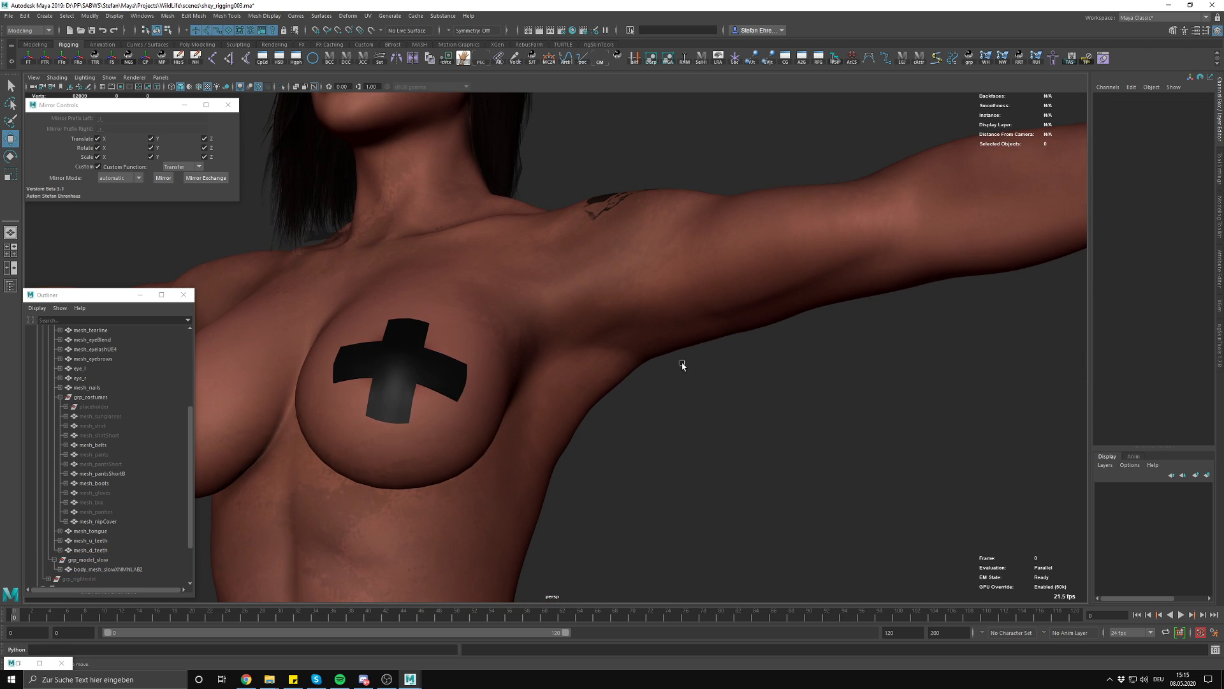
pyautogui.keyDown('alt'); pyautogui.moveTo(683, 366); pyautogui.dragTo(672, 419, button='middle'); pyautogui.keyUp('alt')
pyautogui.keyDown('alt'); pyautogui.moveTo(672, 419); pyautogui.dragTo(682, 283); pyautogui.keyUp('alt')
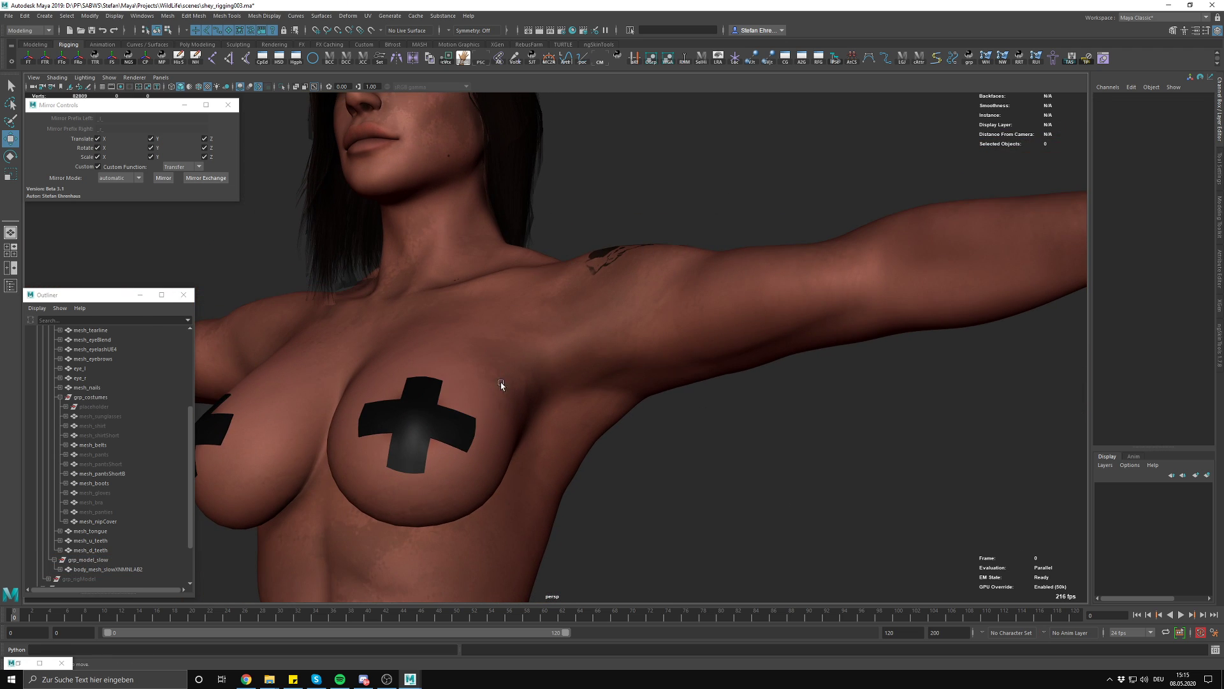
pyautogui.keyDown('alt'); pyautogui.moveTo(666, 489); pyautogui.dragTo(609, 298); pyautogui.keyUp('alt')
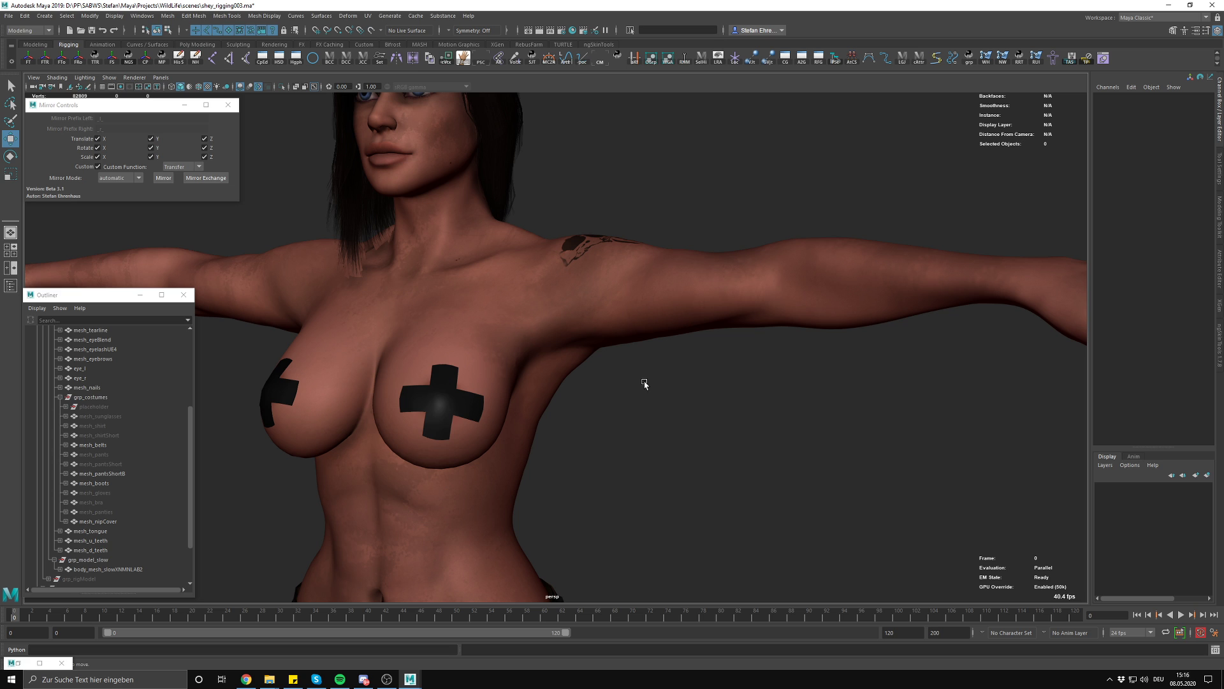
# Inspect the body mesh's wireframe around the left armpit and upper arm
pyautogui.keyDown('alt'); pyautogui.moveTo(550, 325); pyautogui.dragTo(621, 399, button='right'); pyautogui.keyUp('alt')
pyautogui.keyDown('alt'); pyautogui.moveTo(620, 399); pyautogui.dragTo(621, 309); pyautogui.keyUp('alt')
pyautogui.click(620, 310)
pyautogui.click(742, 454)
pyautogui.keyDown('alt'); pyautogui.moveTo(743, 454); pyautogui.dragTo(614, 419); pyautogui.keyUp('alt')
pyautogui.click(387, 411)
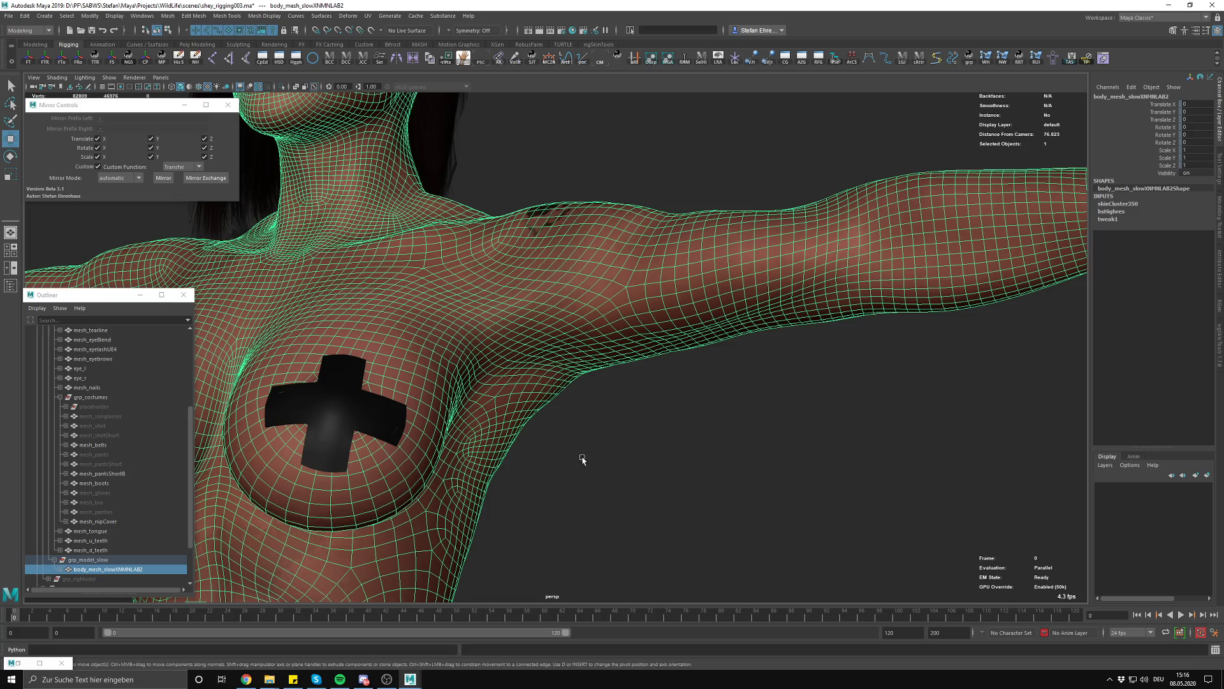
pyautogui.click(645, 427)
pyautogui.click(524, 342)
pyautogui.keyDown('alt'); pyautogui.moveTo(636, 408); pyautogui.dragTo(653, 455); pyautogui.keyUp('alt')
pyautogui.press('f')
# Reset both upper-arm and clavicle rig controls to their default pose
pyautogui.click(615, 415)
pyautogui.click(639, 295)
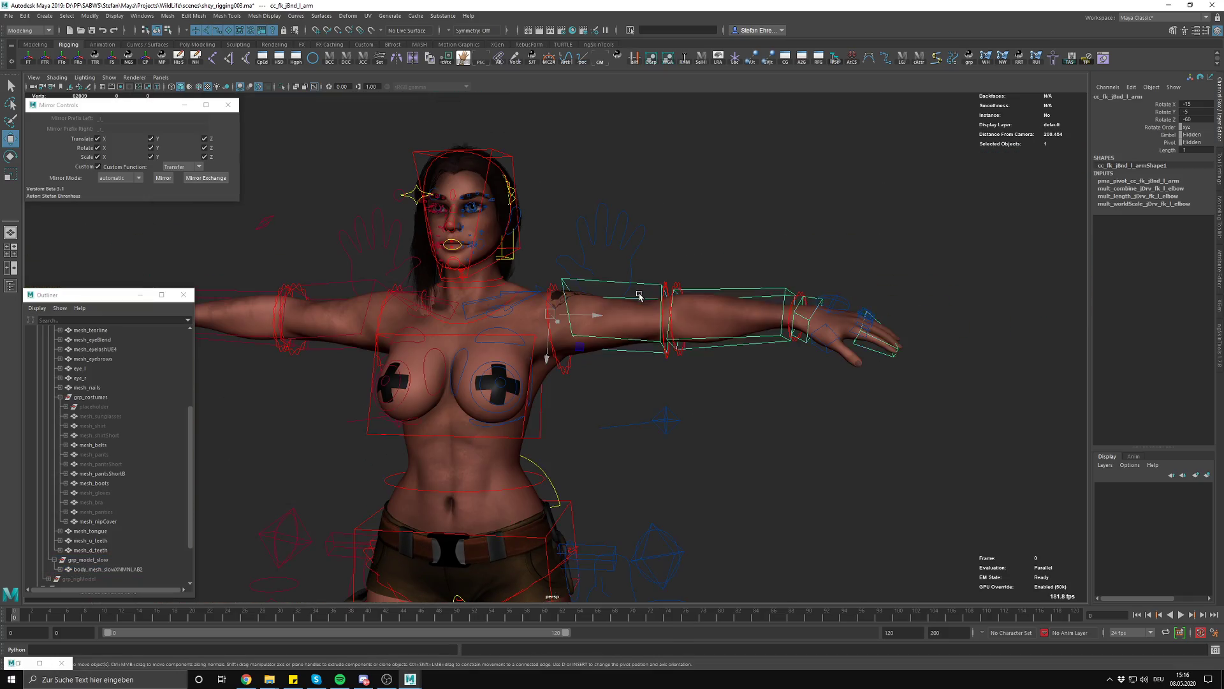
pyautogui.hotkey('alt', '1')
pyautogui.hotkey('alt', '1')
pyautogui.keyDown('shift'); pyautogui.click(368, 299); pyautogui.keyUp('shift')
pyautogui.keyDown('shift'); pyautogui.click(405, 296); pyautogui.keyUp('shift')
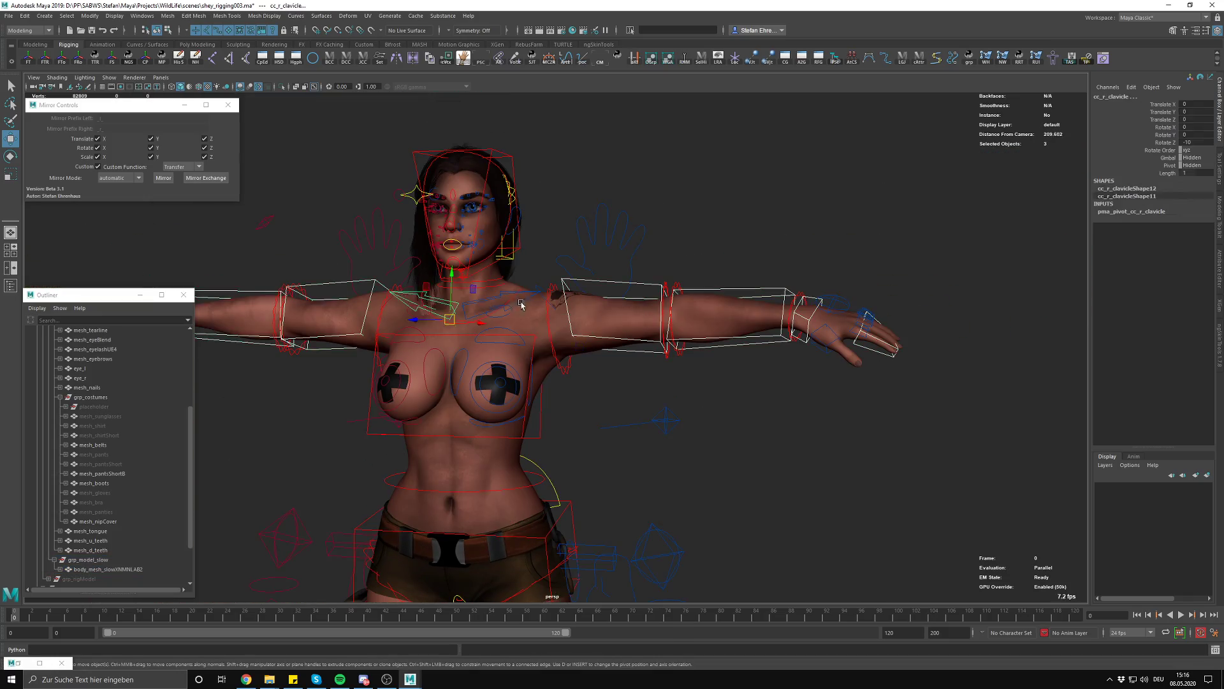
pyautogui.keyDown('shift'); pyautogui.click(527, 288); pyautogui.keyUp('shift')
pyautogui.hotkey('alt', '1')
pyautogui.hotkey('alt', 'r')
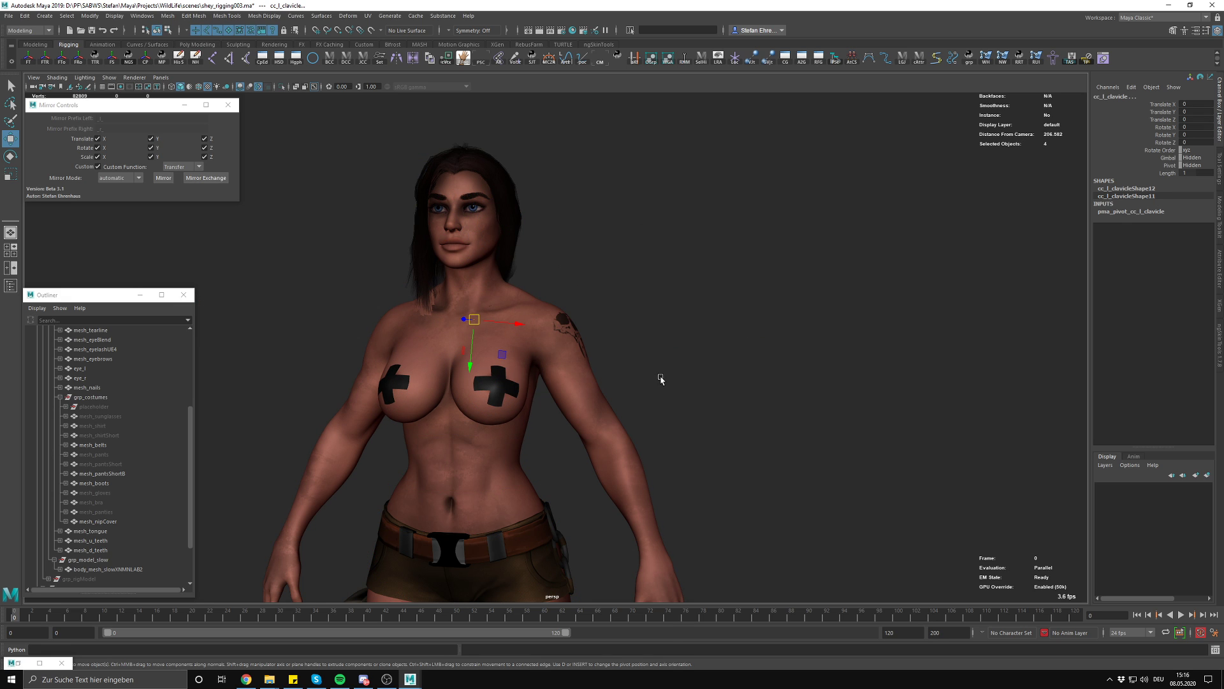
pyautogui.click(700, 411)
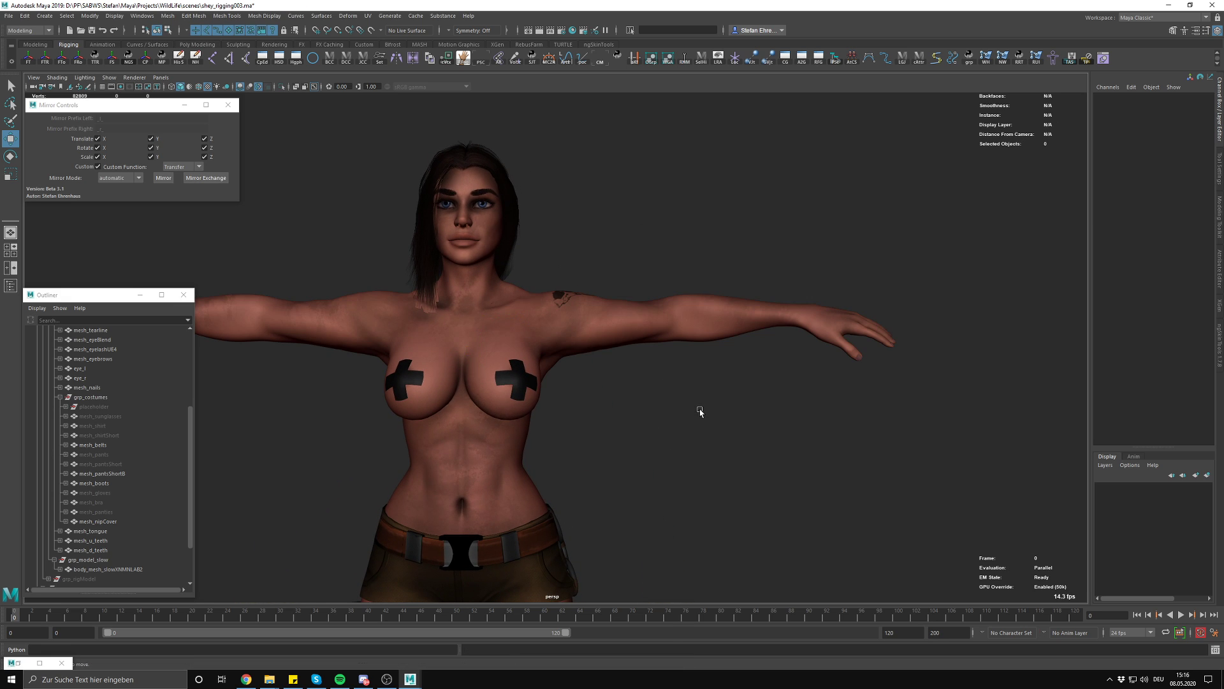
# Duplicate the body mesh in its raised-arm pose and unparent the copy to the scene root
pyautogui.keyDown('alt'); pyautogui.moveTo(700, 411); pyautogui.dragTo(546, 352); pyautogui.keyUp('alt')
pyautogui.keyDown('alt'); pyautogui.moveTo(546, 352); pyautogui.dragTo(772, 477, button='right'); pyautogui.keyUp('alt')
pyautogui.click(616, 328)
pyautogui.keyDown('alt'); pyautogui.moveTo(615, 328); pyautogui.dragTo(650, 377, button='right'); pyautogui.keyUp('alt')
pyautogui.hotkey('ctrl', 'd')
pyautogui.hotkey('shift', 'p')
# Hide the original body mesh and rename the duplicate as arm_l_outS
pyautogui.click(107, 569)
pyautogui.hotkey('ctrl', 'h')
pyautogui.doubleClick(95, 531)
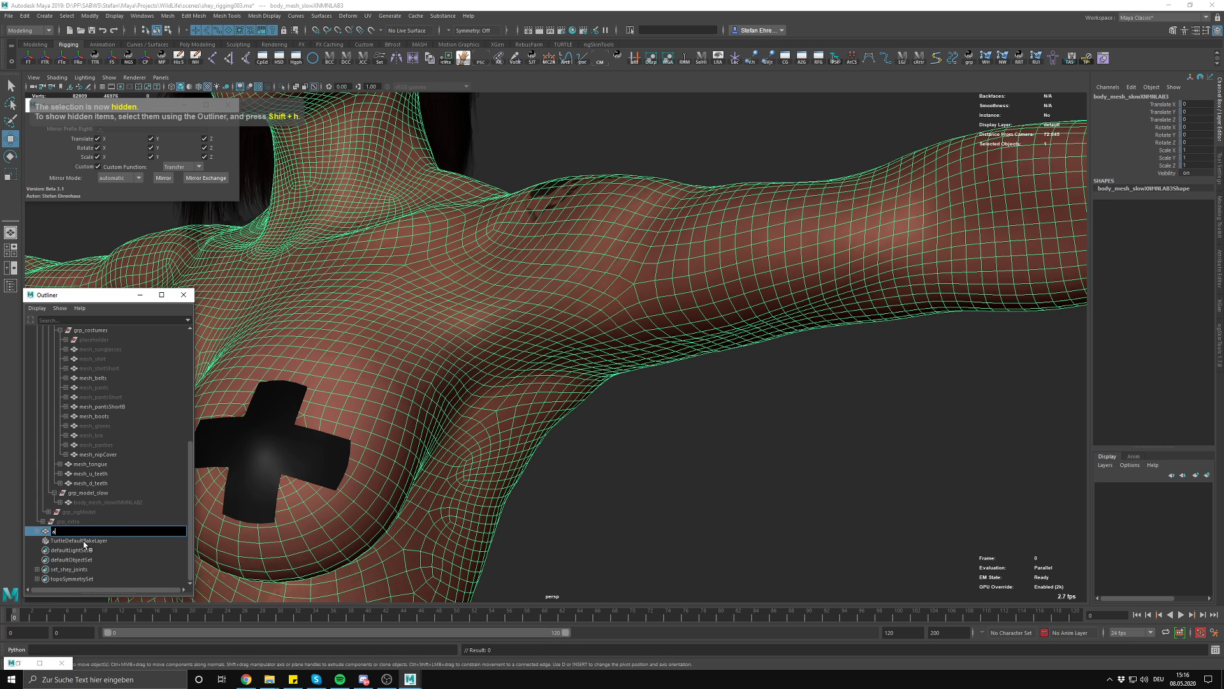
pyautogui.write('arm_l_outS')
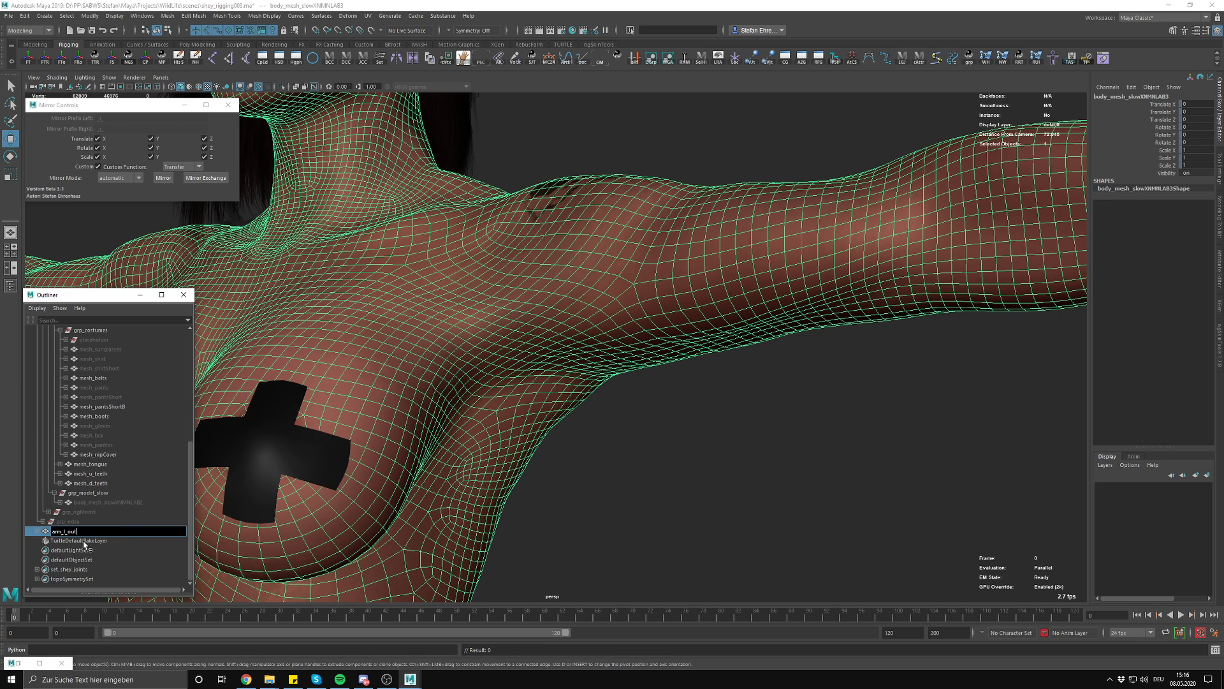
pyautogui.press('Return')
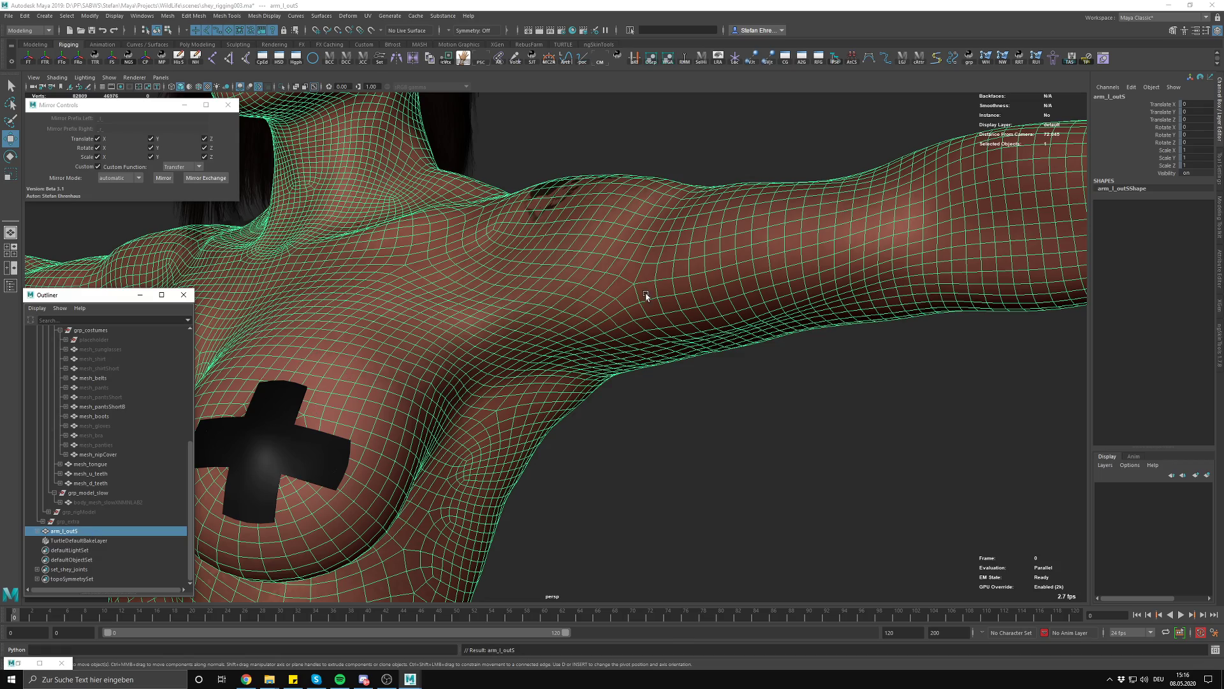
# Examine the duplicate mesh's topology around the left shoulder, armpit and upper arm
pyautogui.keyDown('alt'); pyautogui.moveTo(682, 294); pyautogui.dragTo(585, 331, button='right'); pyautogui.keyUp('alt')
pyautogui.press('Down')
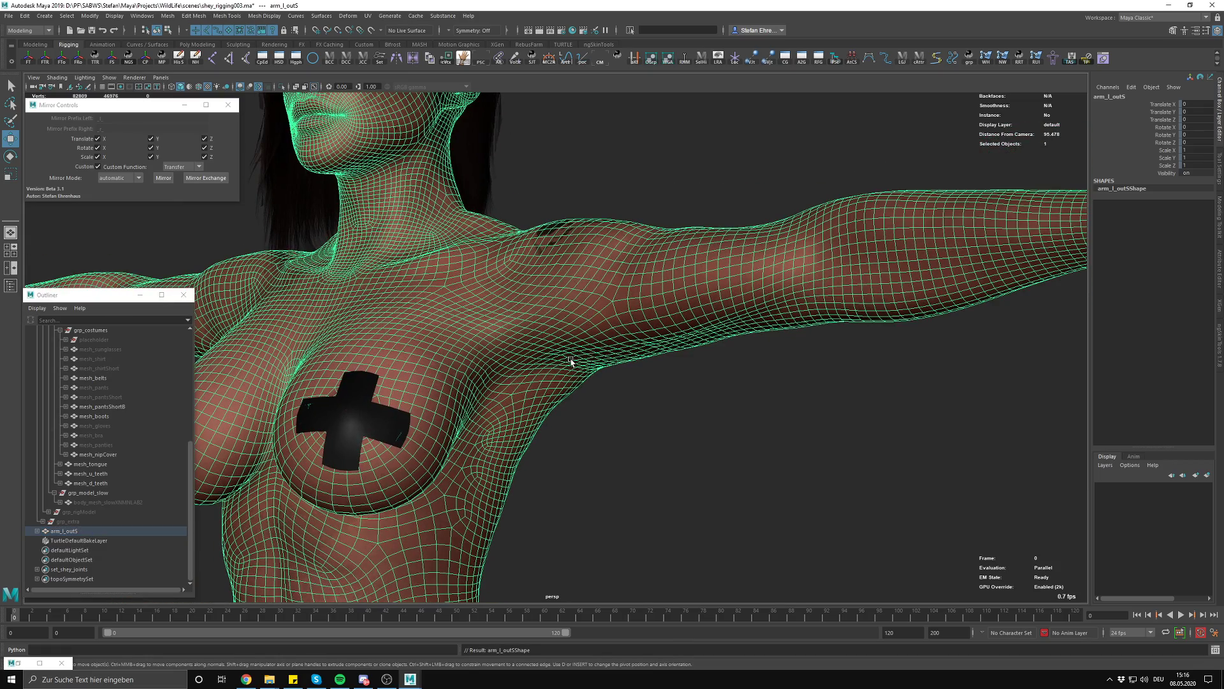
pyautogui.press('Right')
pyautogui.click(563, 334)
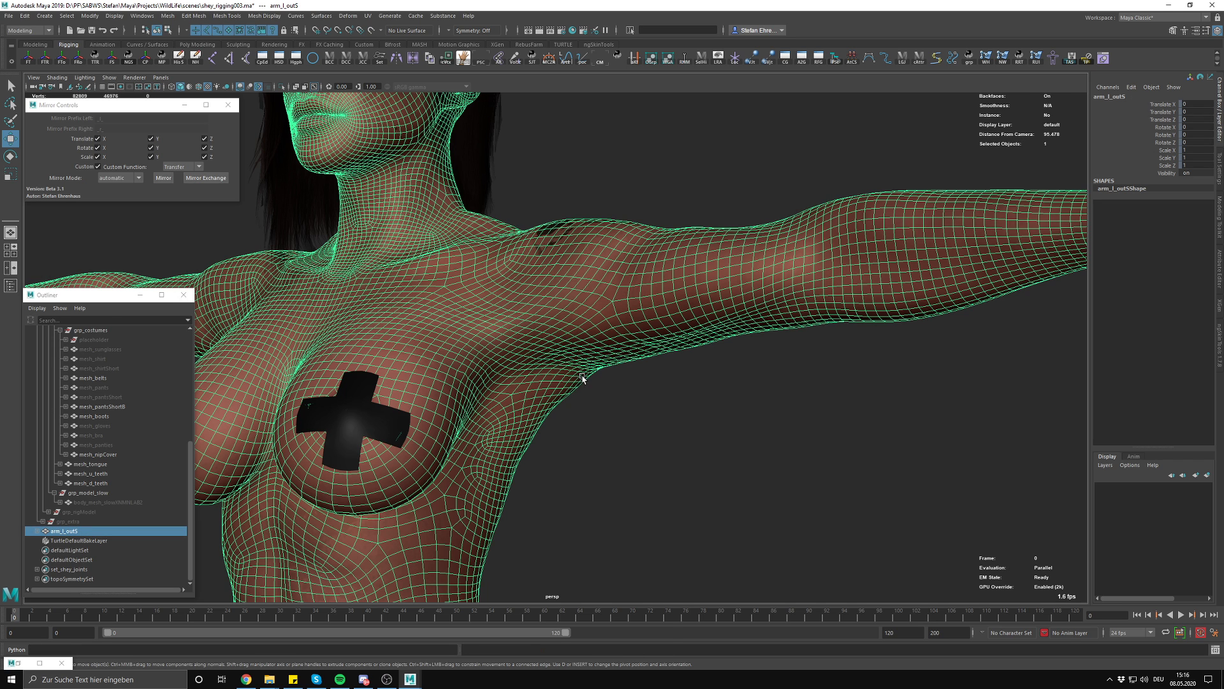
pyautogui.press('Down')
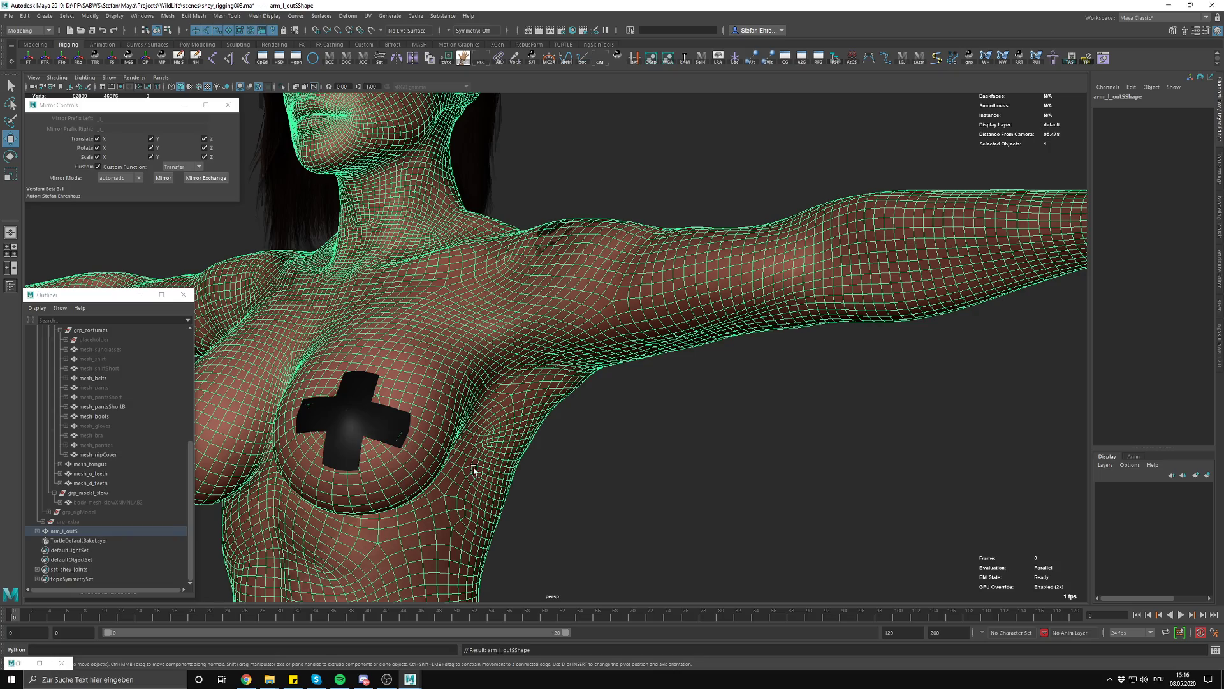
pyautogui.click(683, 429)
pyautogui.click(533, 325)
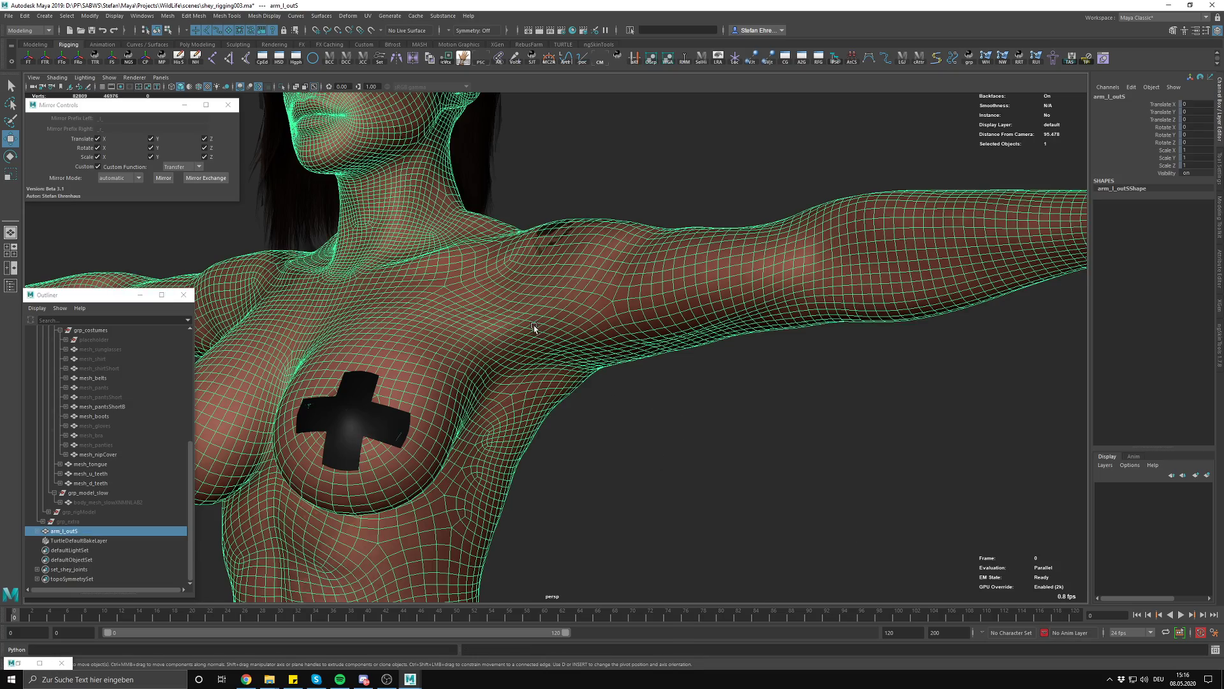
pyautogui.keyDown('alt'); pyautogui.moveTo(533, 325); pyautogui.dragTo(584, 368); pyautogui.keyUp('alt')
pyautogui.keyDown('alt'); pyautogui.moveTo(585, 368); pyautogui.dragTo(926, 427, button='right'); pyautogui.keyUp('alt')
pyautogui.keyDown('alt'); pyautogui.moveTo(926, 428); pyautogui.dragTo(890, 411); pyautogui.keyUp('alt')
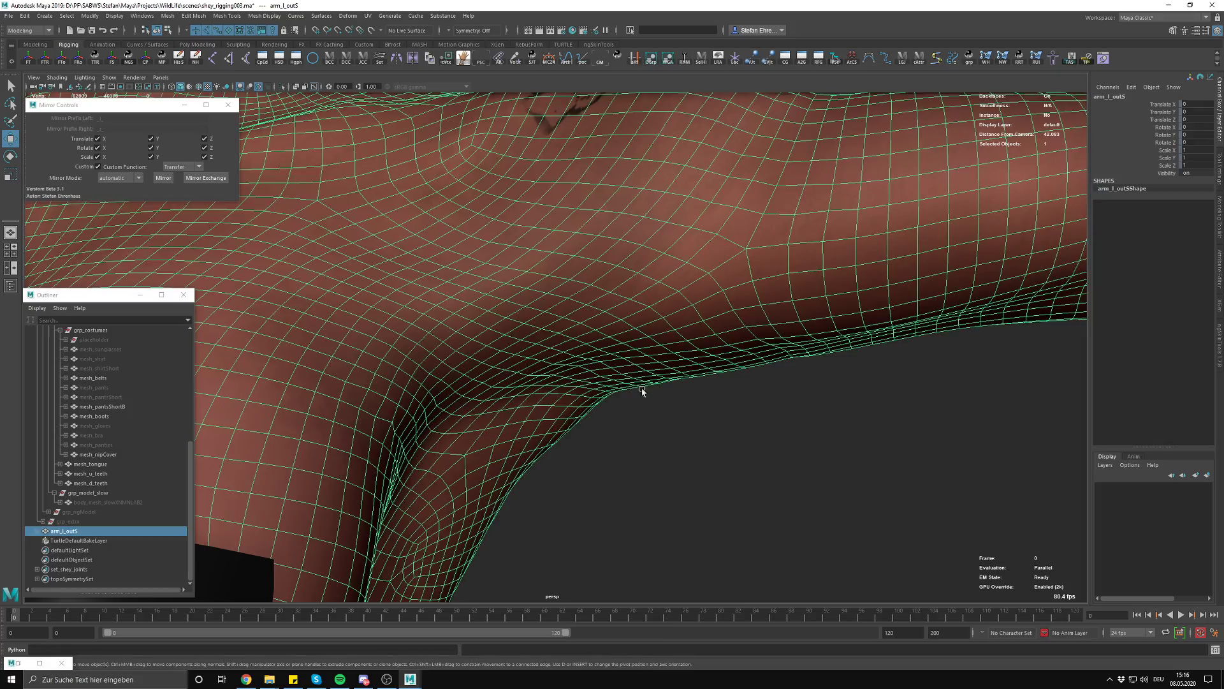
pyautogui.keyDown('alt'); pyautogui.moveTo(842, 503); pyautogui.dragTo(725, 374, button='right'); pyautogui.keyUp('alt')
pyautogui.keyDown('alt'); pyautogui.moveTo(725, 374); pyautogui.dragTo(717, 401); pyautogui.keyUp('alt')
pyautogui.scroll(1, 717, 400)
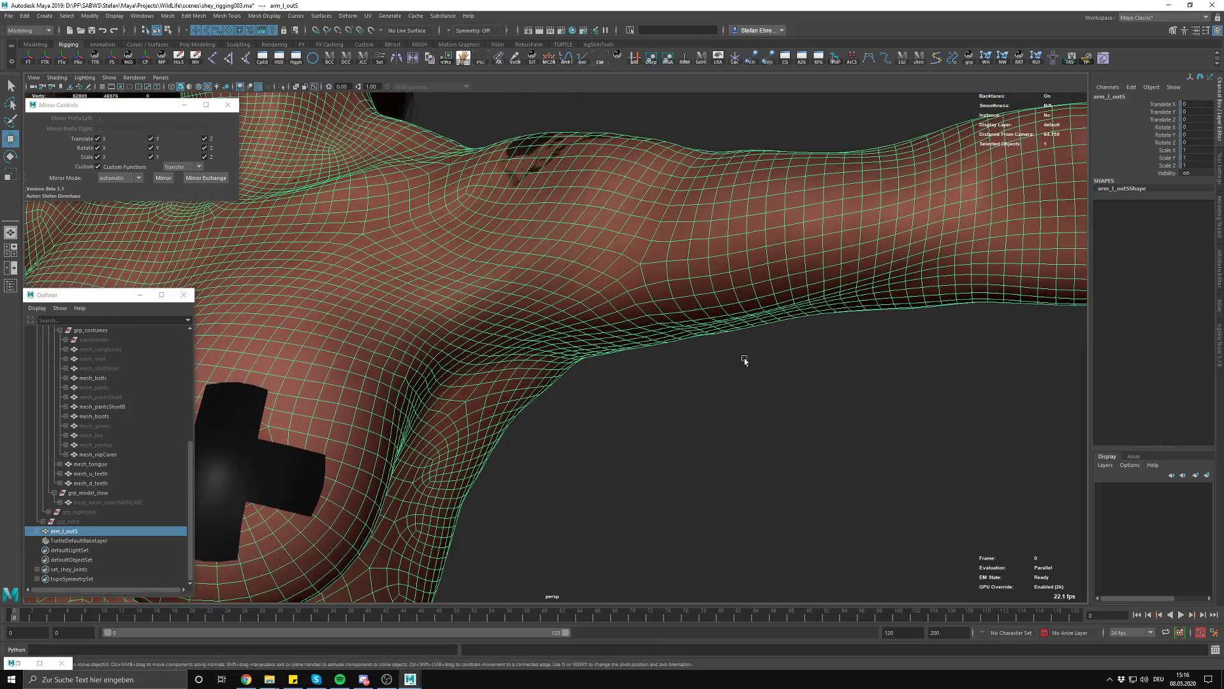
# Open the Sculpting Tools as a floating palette and place it beside the Outliner
pyautogui.click(190, 16)
pyautogui.moveTo(228, 15)
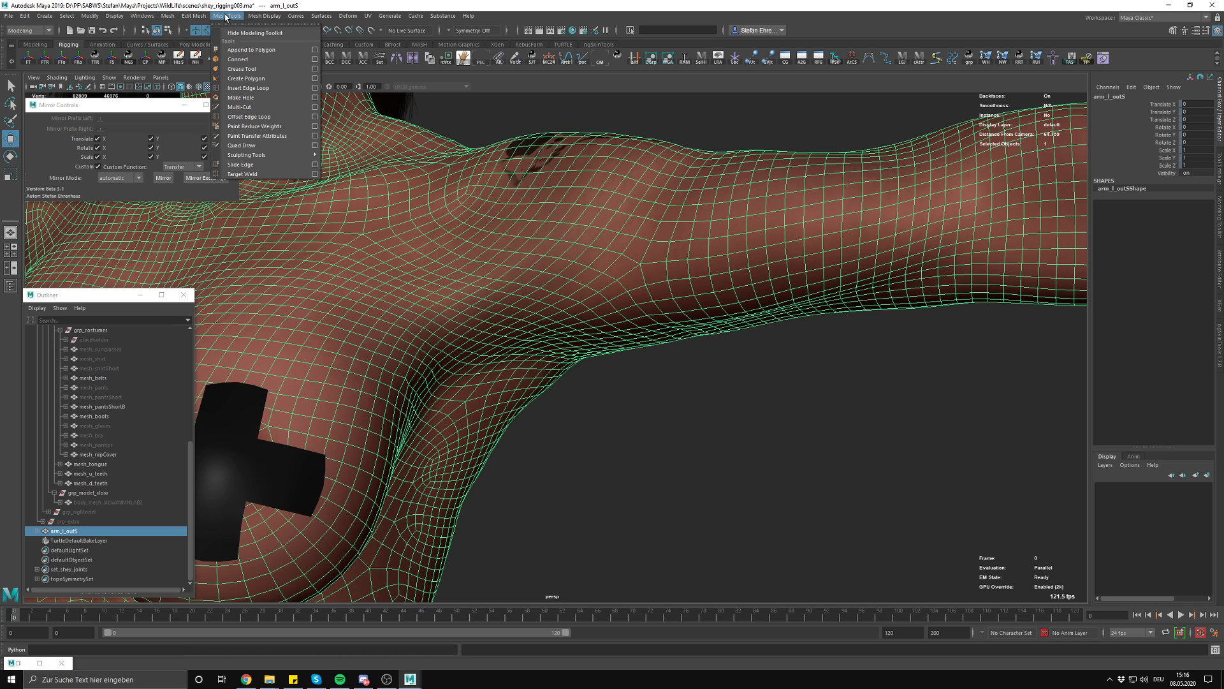
pyautogui.moveTo(304, 155)
pyautogui.click(346, 155)
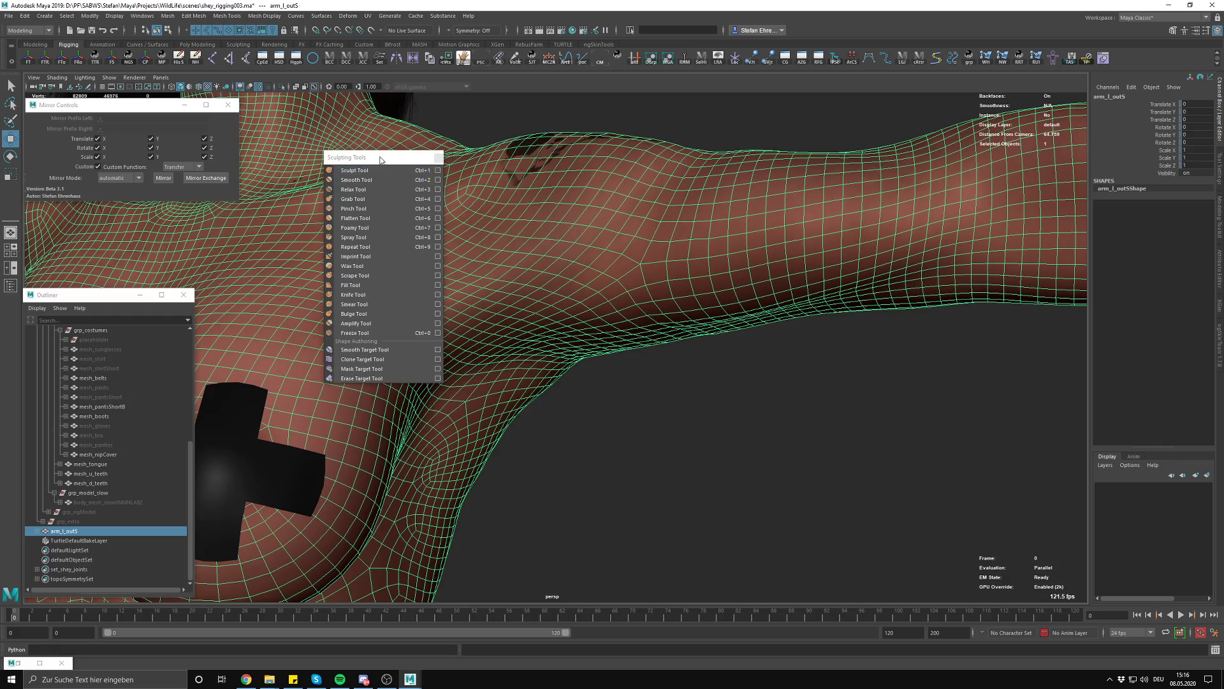
pyautogui.moveTo(380, 158)
pyautogui.mouseDown()
pyautogui.moveTo(262, 342)
pyautogui.moveTo(244, 296)
pyautogui.mouseUp()
pyautogui.moveTo(525, 340)
pyautogui.keyDown('alt'); pyautogui.mouseDown()
pyautogui.moveTo(567, 253)
pyautogui.moveTo(604, 350)
pyautogui.moveTo(575, 338)
pyautogui.mouseUp(); pyautogui.keyUp('alt')
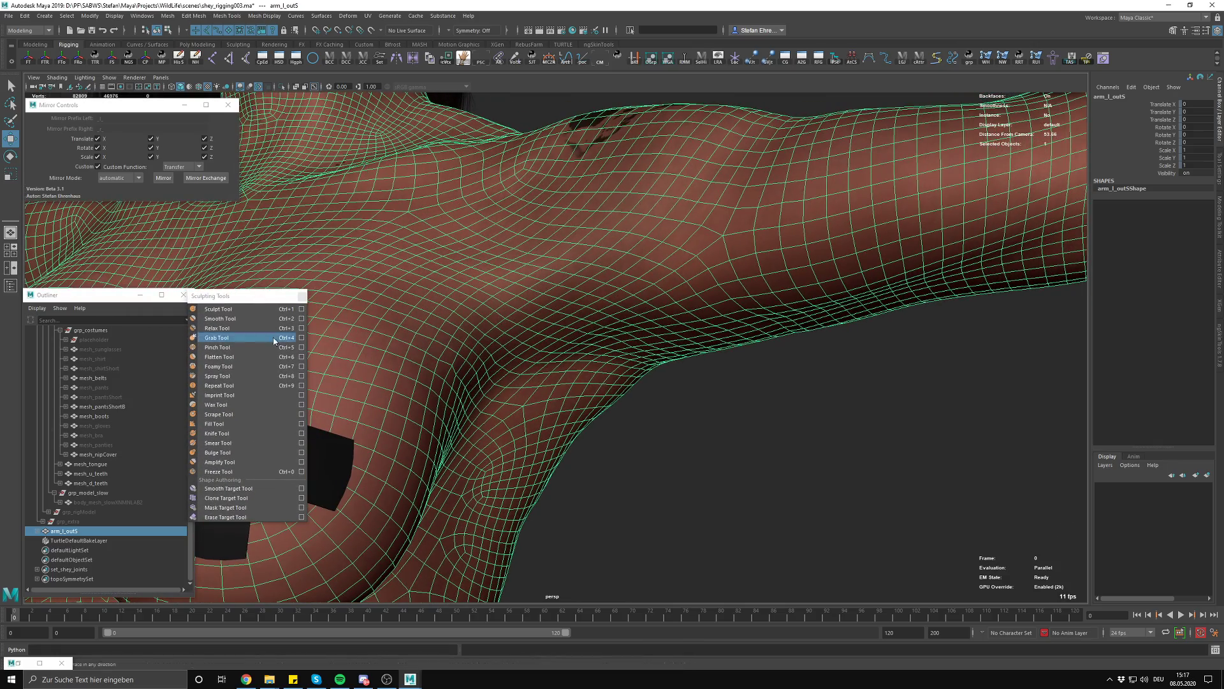
# Activate the Sculpt Tool on arm_l_outS and turn off textured display for the viewport
pyautogui.click(231, 311)
pyautogui.keyDown('alt'); pyautogui.moveTo(584, 255); pyautogui.dragTo(616, 313); pyautogui.keyUp('alt')
pyautogui.keyDown('alt'); pyautogui.moveTo(616, 313); pyautogui.dragTo(639, 339, button='right'); pyautogui.keyUp('alt')
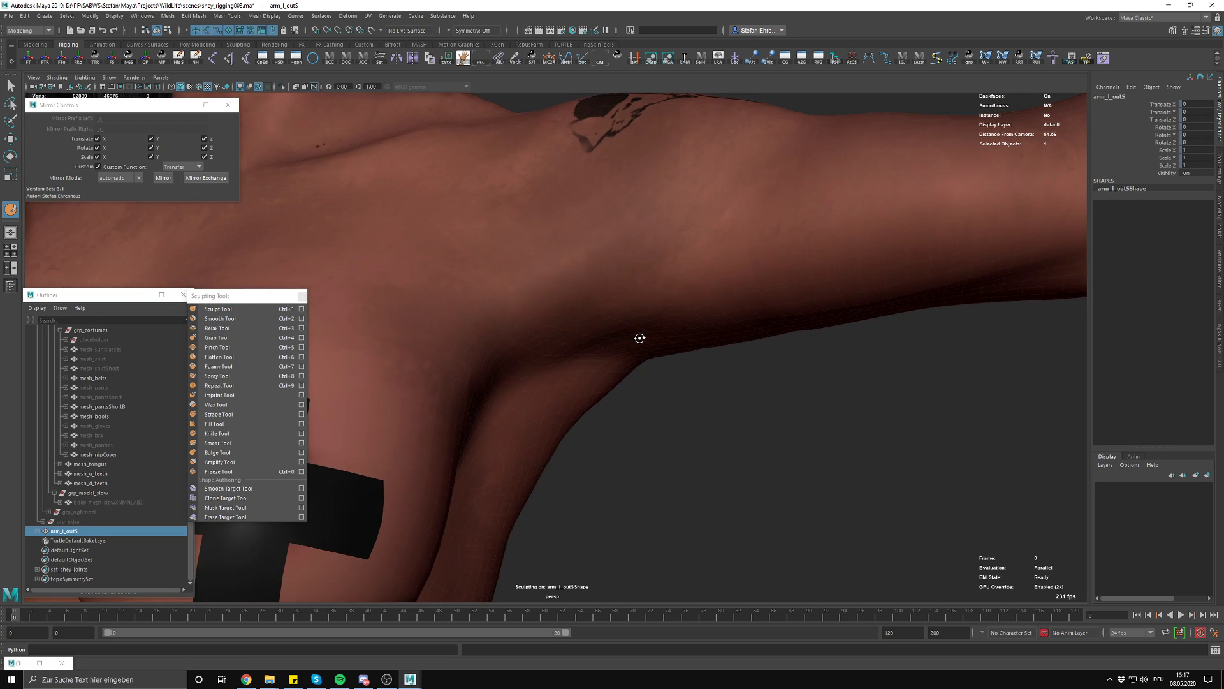
pyautogui.keyDown('alt'); pyautogui.moveTo(640, 339); pyautogui.dragTo(601, 313); pyautogui.keyUp('alt')
pyautogui.moveTo(600, 313)
pyautogui.keyDown('alt'); pyautogui.mouseDown(button='middle')
pyautogui.moveTo(586, 299)
pyautogui.moveTo(601, 248)
pyautogui.mouseUp(button='middle'); pyautogui.keyUp('alt')
pyautogui.keyDown('alt'); pyautogui.moveTo(602, 248); pyautogui.dragTo(564, 256); pyautogui.keyUp('alt')
pyautogui.click(210, 87)
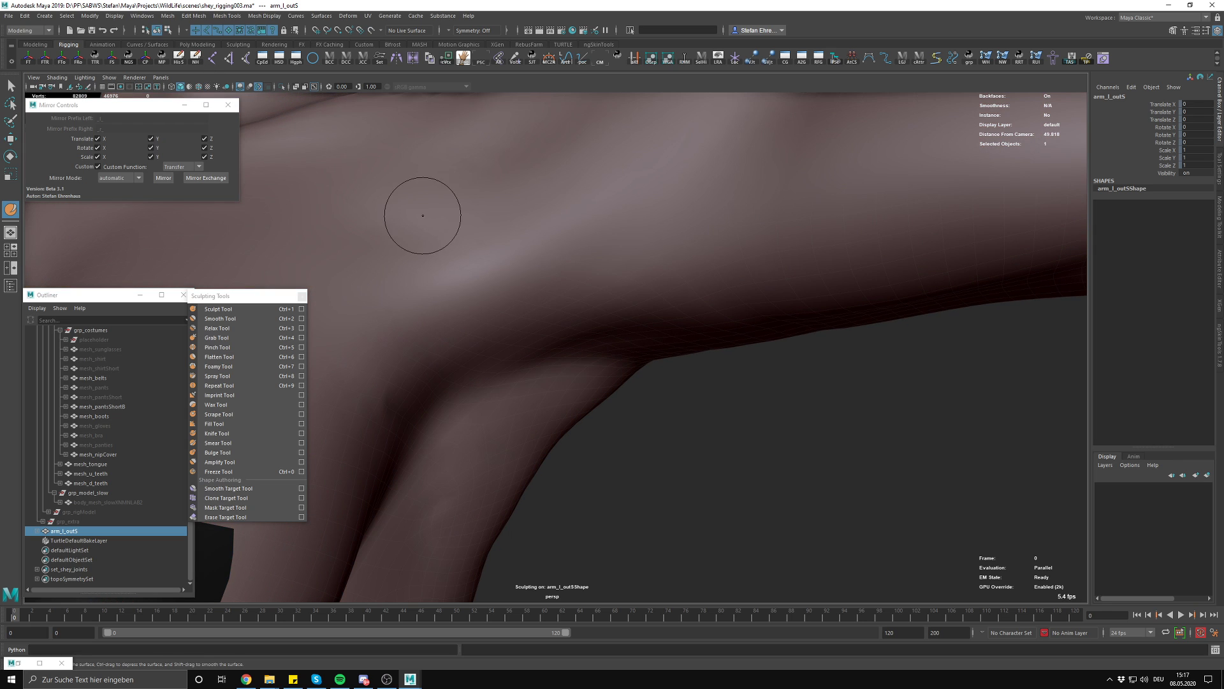
# Resize the Sculpt brush and carve an initial diagonal crease above the front of the left armpit
pyautogui.keyDown('alt'); pyautogui.moveTo(598, 301); pyautogui.dragTo(633, 309, button='right'); pyautogui.keyUp('alt')
pyautogui.press('b')
pyautogui.moveTo(626, 293)
pyautogui.mouseDown()
pyautogui.moveTo(606, 312)
pyautogui.moveTo(667, 301)
pyautogui.moveTo(649, 306)
pyautogui.mouseUp()
pyautogui.press('b')
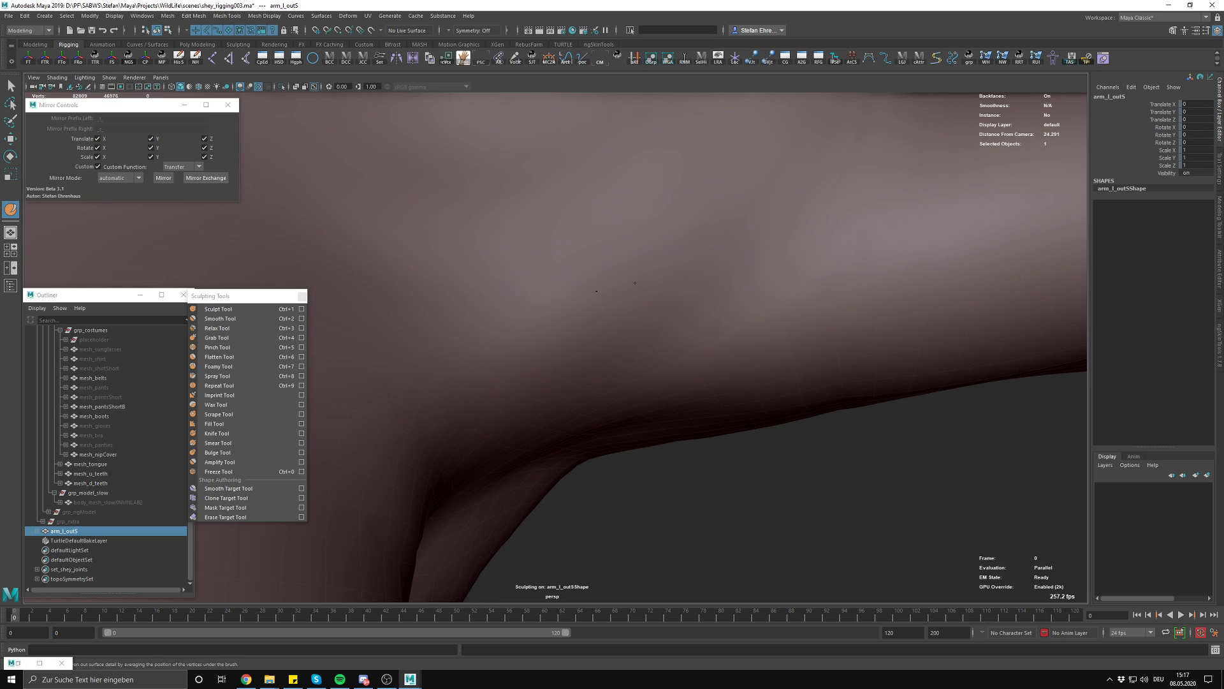
pyautogui.keyDown('alt'); pyautogui.moveTo(623, 300); pyautogui.dragTo(655, 231, button='right'); pyautogui.keyUp('alt')
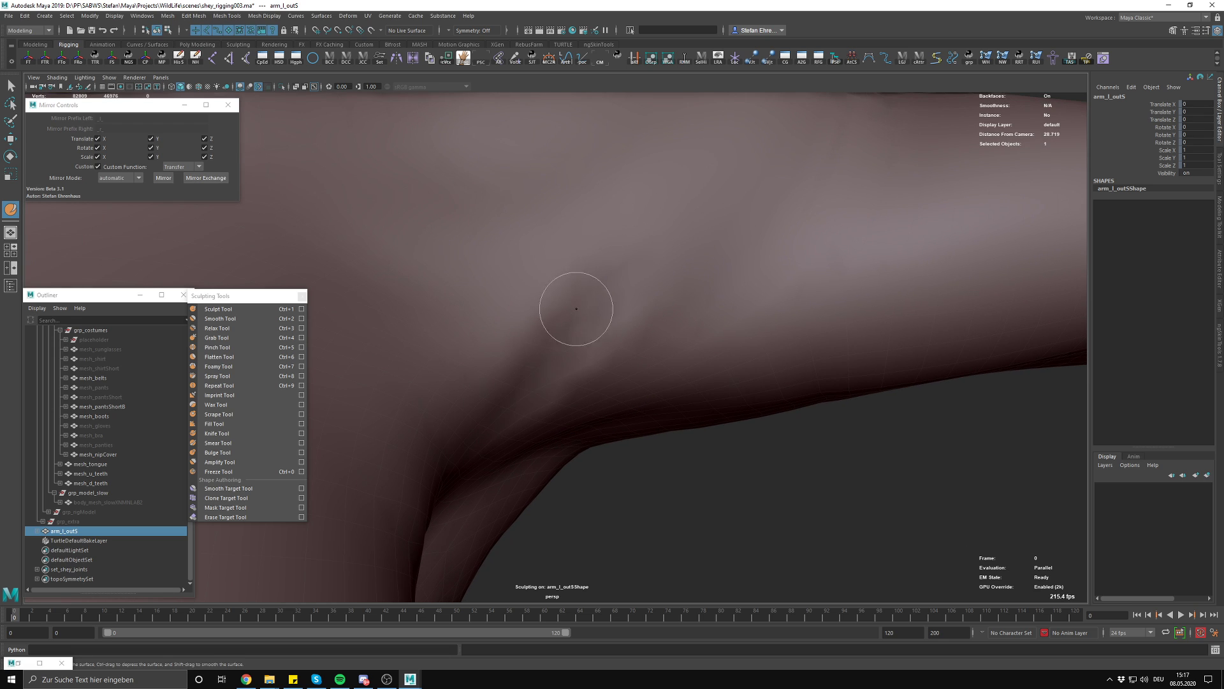
pyautogui.moveTo(589, 348)
pyautogui.keyDown('alt'); pyautogui.mouseDown(button='right')
pyautogui.moveTo(484, 350)
pyautogui.moveTo(523, 399)
pyautogui.mouseUp(button='right'); pyautogui.keyUp('alt')
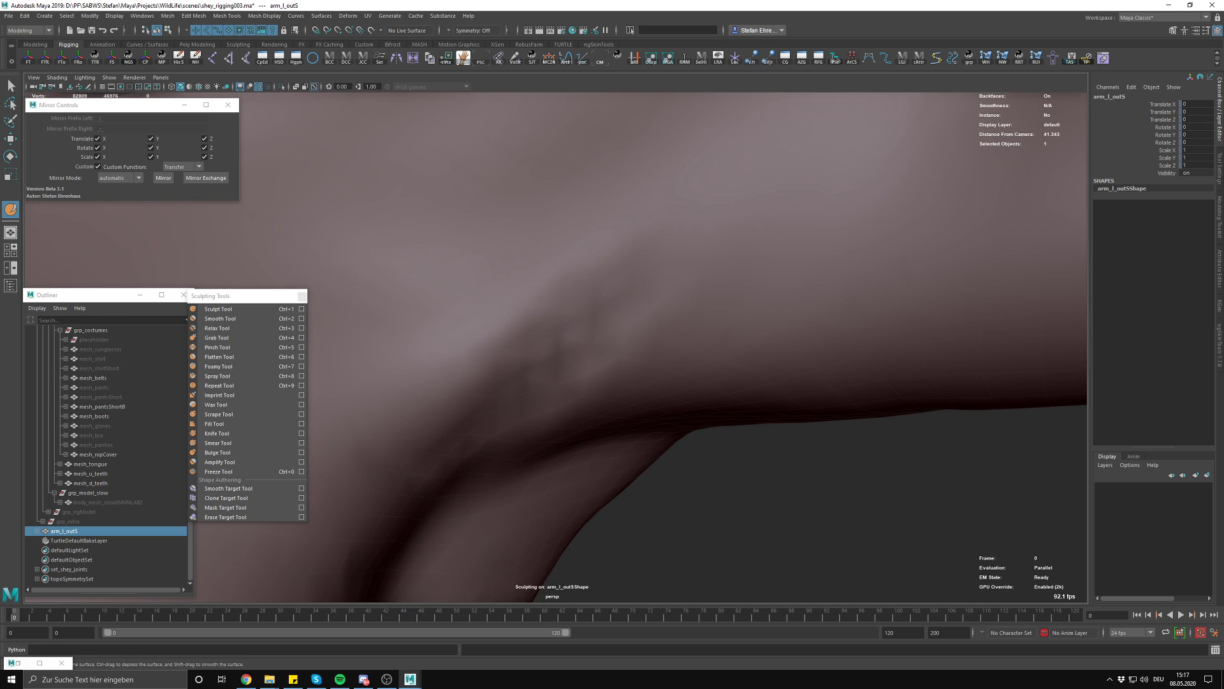
# Extend the diagonal crease with further Sculpt strokes from the front armpit fold up toward the shoulder
pyautogui.moveTo(472, 441); pyautogui.dragTo(656, 265)
pyautogui.keyDown('alt'); pyautogui.moveTo(657, 265); pyautogui.dragTo(615, 330); pyautogui.keyUp('alt')
pyautogui.moveTo(616, 338); pyautogui.dragTo(743, 217)
pyautogui.keyDown('alt'); pyautogui.moveTo(679, 283); pyautogui.dragTo(574, 266); pyautogui.keyUp('alt')
pyautogui.keyDown('alt'); pyautogui.moveTo(614, 369); pyautogui.dragTo(548, 376); pyautogui.keyUp('alt')
# Reshape the armpit fold and underside of the left upper arm with the Grab Tool
pyautogui.click(235, 338)
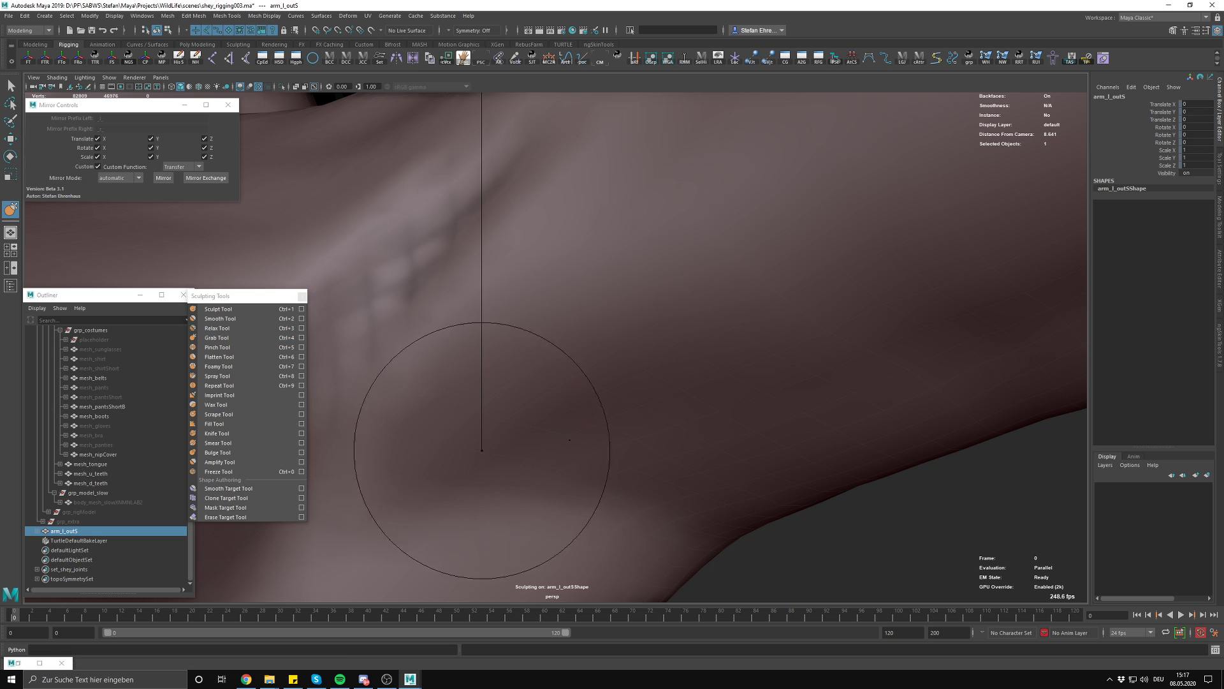
pyautogui.moveTo(481, 451)
pyautogui.keyDown('alt'); pyautogui.mouseDown()
pyautogui.moveTo(566, 345)
pyautogui.moveTo(587, 414)
pyautogui.moveTo(547, 380)
pyautogui.moveTo(520, 414)
pyautogui.moveTo(534, 423)
pyautogui.mouseUp(); pyautogui.keyUp('alt')
pyautogui.moveTo(510, 322)
pyautogui.mouseDown()
pyautogui.moveTo(517, 309)
pyautogui.moveTo(627, 422)
pyautogui.moveTo(618, 412)
pyautogui.moveTo(663, 426)
pyautogui.moveTo(685, 335)
pyautogui.mouseUp()
pyautogui.moveTo(667, 350)
pyautogui.mouseDown()
pyautogui.moveTo(706, 299)
pyautogui.moveTo(716, 312)
pyautogui.mouseUp()
pyautogui.moveTo(667, 396); pyautogui.dragTo(690, 390)
pyautogui.moveTo(652, 418); pyautogui.dragTo(679, 398)
pyautogui.moveTo(622, 460); pyautogui.dragTo(639, 454)
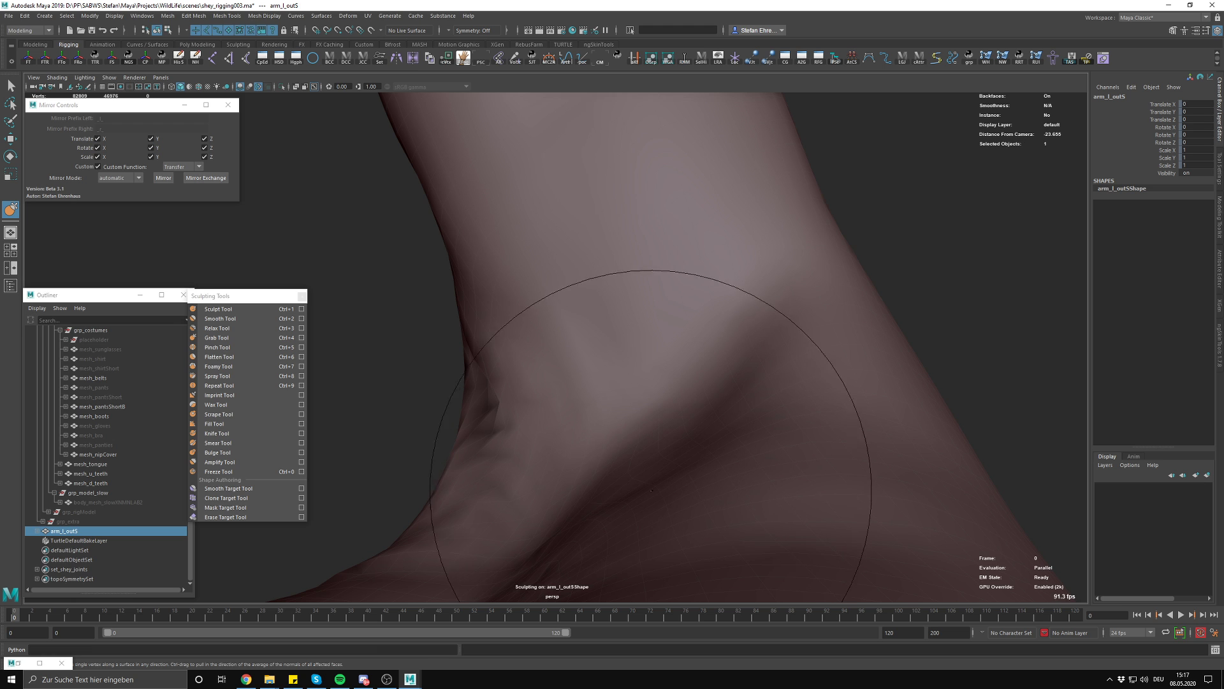
pyautogui.moveTo(734, 389)
pyautogui.keyDown('alt'); pyautogui.mouseDown()
pyautogui.moveTo(744, 402)
pyautogui.moveTo(524, 451)
pyautogui.moveTo(508, 415)
pyautogui.moveTo(542, 437)
pyautogui.moveTo(611, 408)
pyautogui.mouseUp(); pyautogui.keyUp('alt')
pyautogui.moveTo(594, 410); pyautogui.dragTo(689, 396)
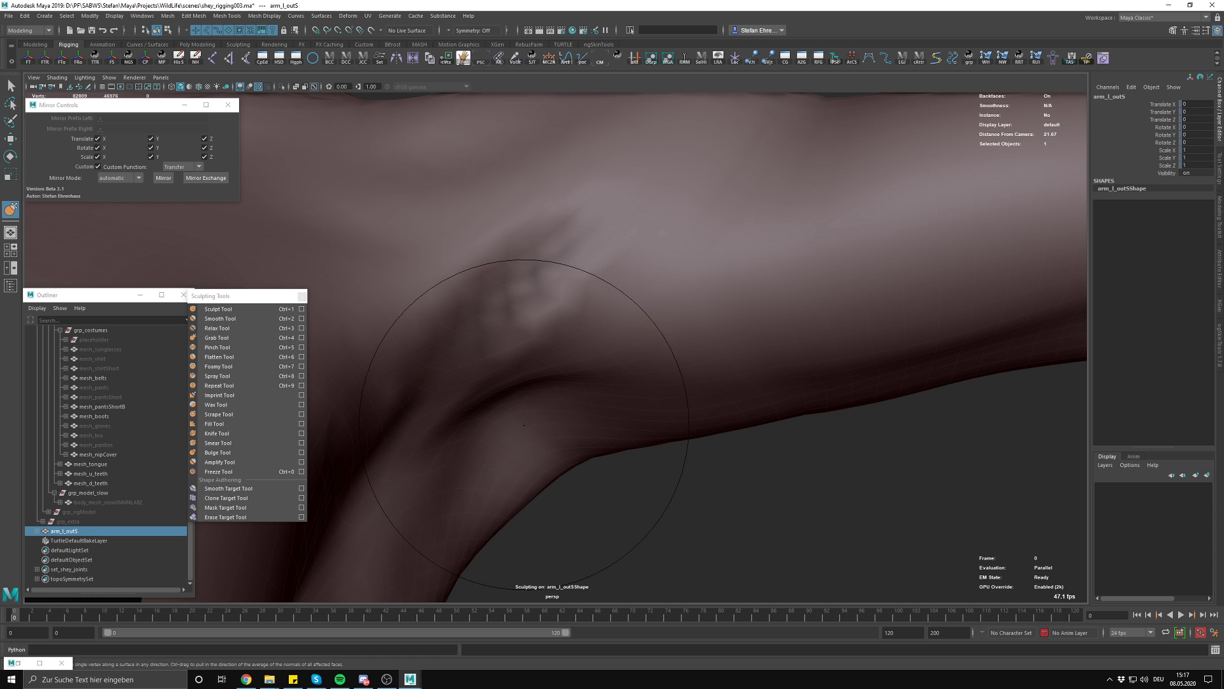
# Smooth the surface around the left armpit fold
pyautogui.moveTo(501, 409)
pyautogui.keyDown('alt'); pyautogui.mouseDown()
pyautogui.moveTo(519, 380)
pyautogui.moveTo(587, 421)
pyautogui.moveTo(662, 399)
pyautogui.moveTo(459, 404)
pyautogui.moveTo(733, 403)
pyautogui.moveTo(529, 352)
pyautogui.mouseUp(); pyautogui.keyUp('alt')
pyautogui.keyDown('alt'); pyautogui.moveTo(395, 333); pyautogui.dragTo(546, 324); pyautogui.keyUp('alt')
pyautogui.moveTo(511, 446)
pyautogui.keyDown('shift'); pyautogui.mouseDown()
pyautogui.moveTo(470, 414)
pyautogui.moveTo(459, 306)
pyautogui.moveTo(541, 325)
pyautogui.moveTo(448, 383)
pyautogui.mouseUp(); pyautogui.keyUp('shift')
pyautogui.moveTo(533, 268)
pyautogui.keyDown('alt'); pyautogui.mouseDown()
pyautogui.moveTo(582, 284)
pyautogui.moveTo(563, 350)
pyautogui.moveTo(601, 337)
pyautogui.moveTo(485, 333)
pyautogui.mouseUp(); pyautogui.keyUp('alt')
# Resize the Sculpt brush and even out the lumpy crease area above the front of the left armpit
pyautogui.hotkey('ctrl', '4')
pyautogui.click(263, 309)
pyautogui.press('b')
pyautogui.moveTo(654, 337)
pyautogui.keyDown('alt'); pyautogui.mouseDown()
pyautogui.moveTo(700, 391)
pyautogui.moveTo(589, 442)
pyautogui.mouseUp(); pyautogui.keyUp('alt')
pyautogui.press('b')
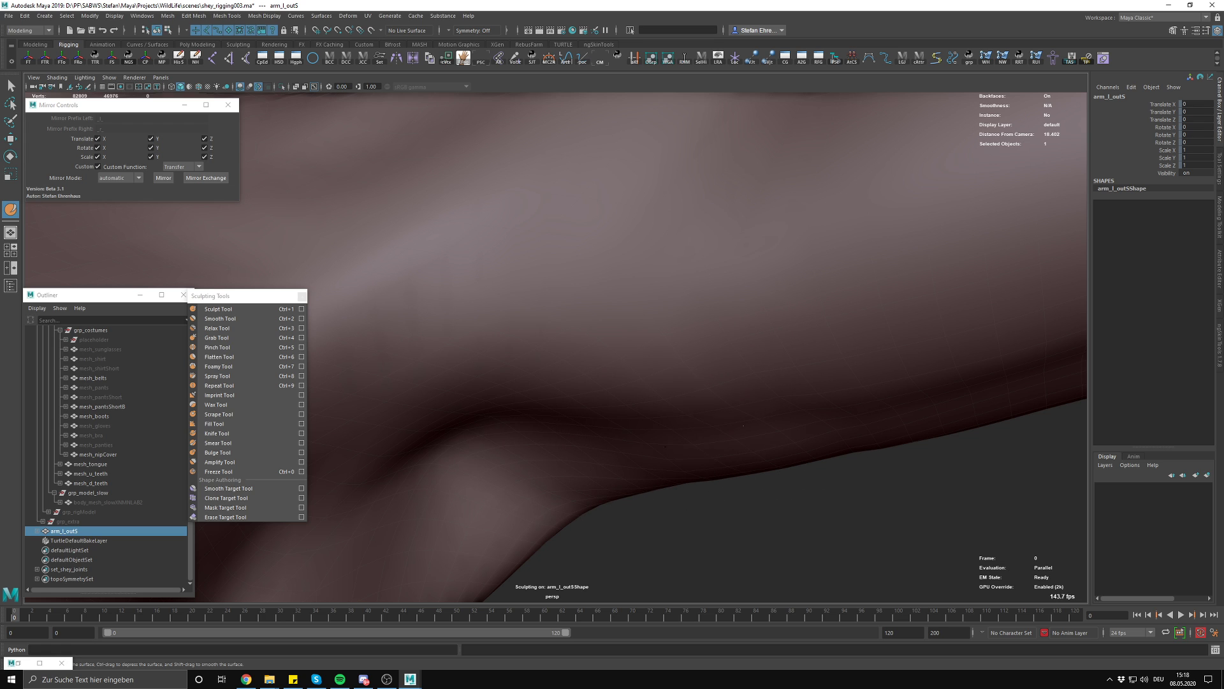
pyautogui.scroll(-2, 606, 408)
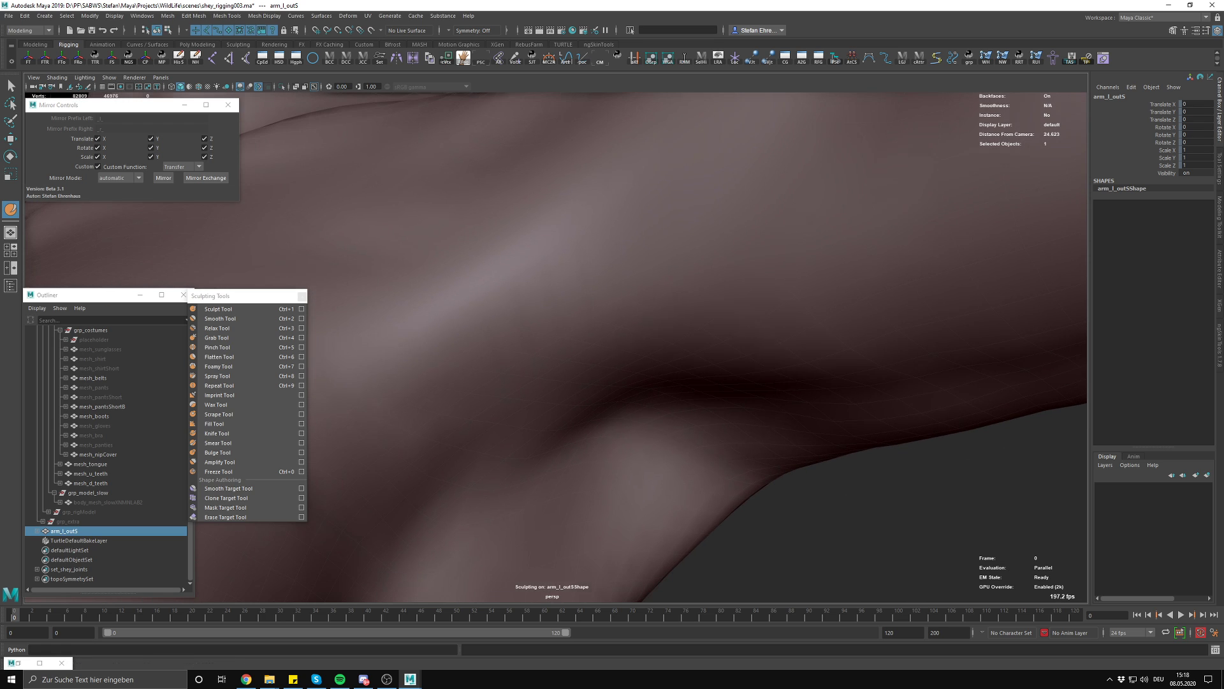
pyautogui.moveTo(510, 392)
pyautogui.keyDown('alt'); pyautogui.mouseDown()
pyautogui.moveTo(500, 418)
pyautogui.moveTo(548, 416)
pyautogui.mouseUp(); pyautogui.keyUp('alt')
# Carve a diagonal crease with the Sculpt Tool from the front fold of the left armpit up toward the shoulder
pyautogui.scroll(5, 657, 293)
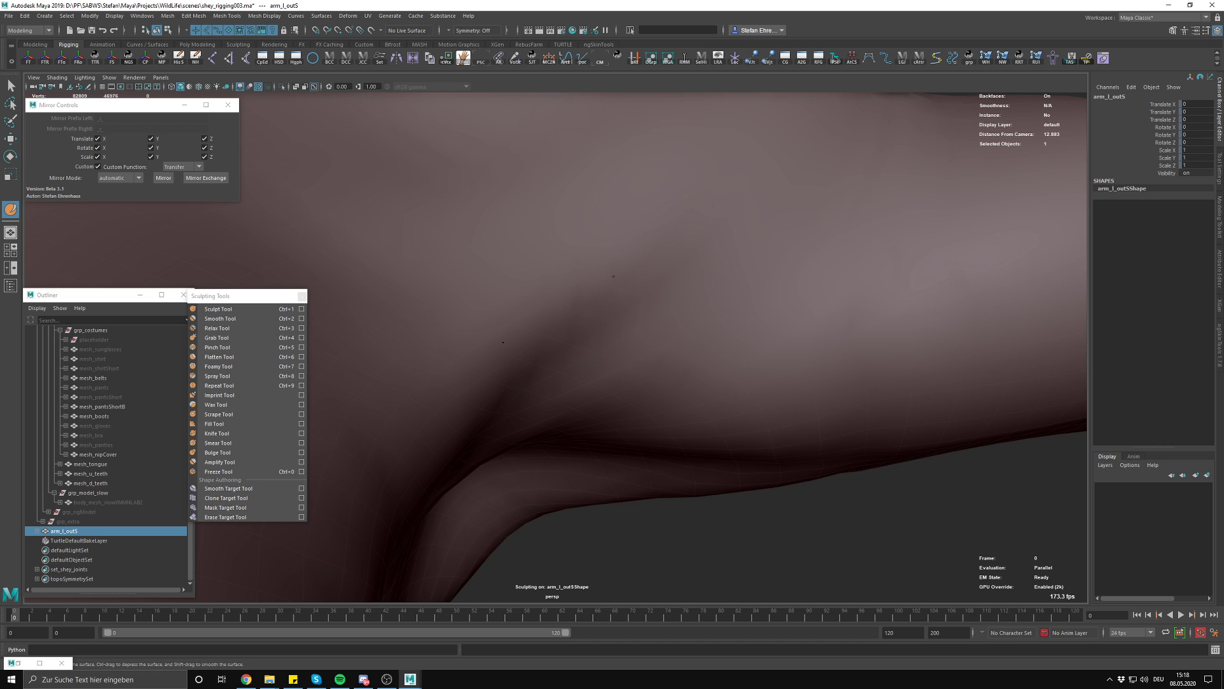
pyautogui.scroll(-3, 609, 306)
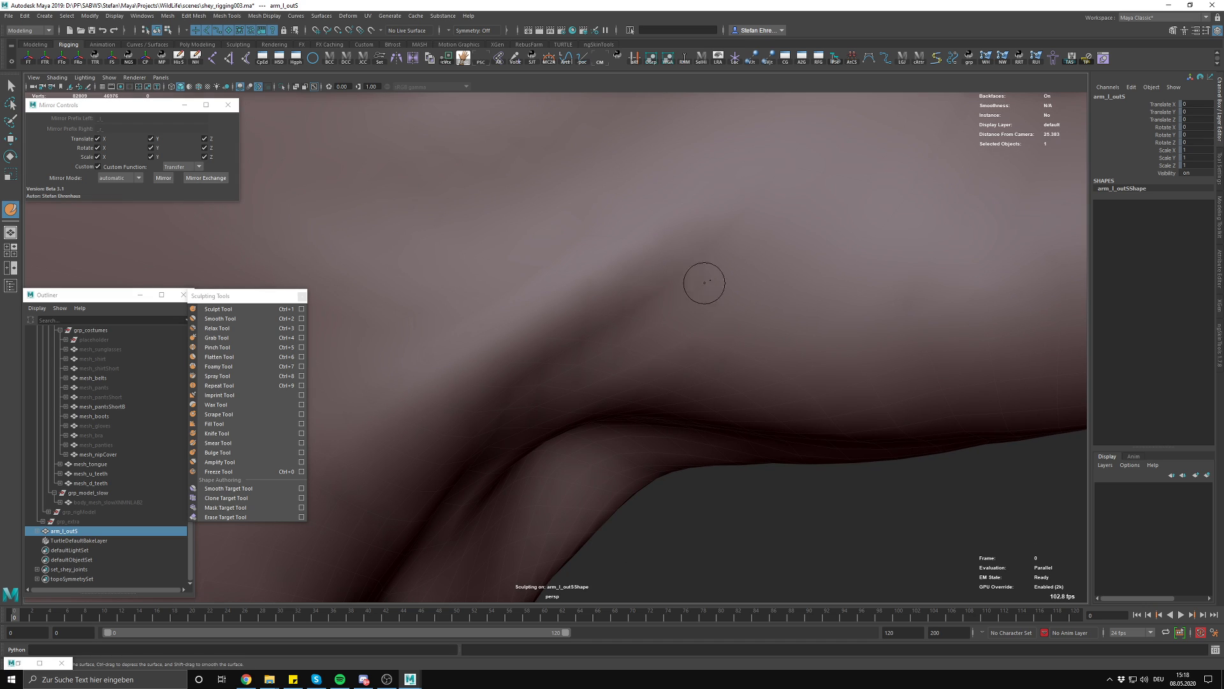
pyautogui.scroll(1, 607, 338)
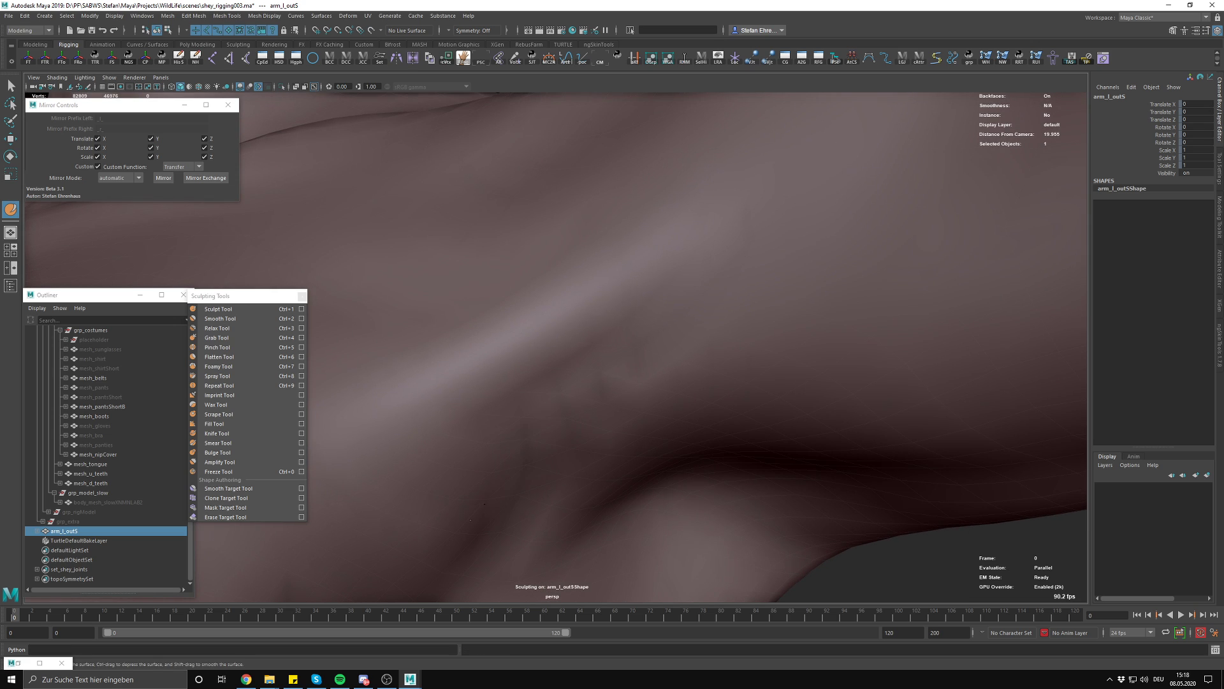
pyautogui.scroll(-3, 640, 382)
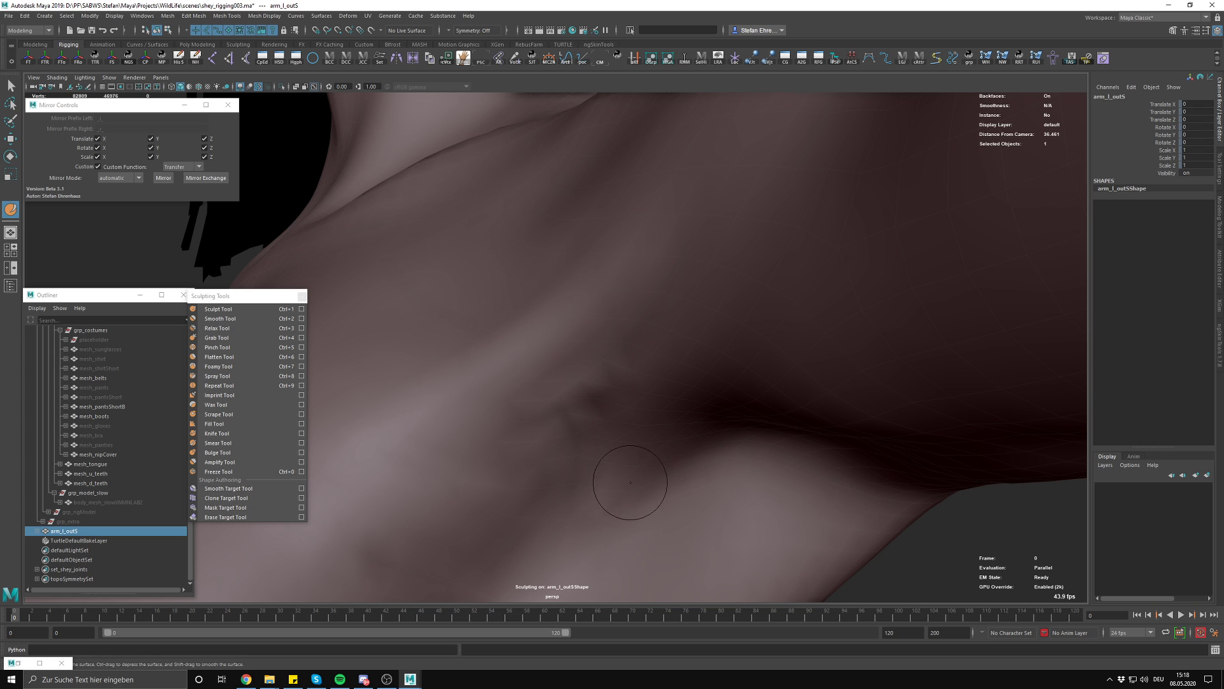
pyautogui.scroll(3, 629, 482)
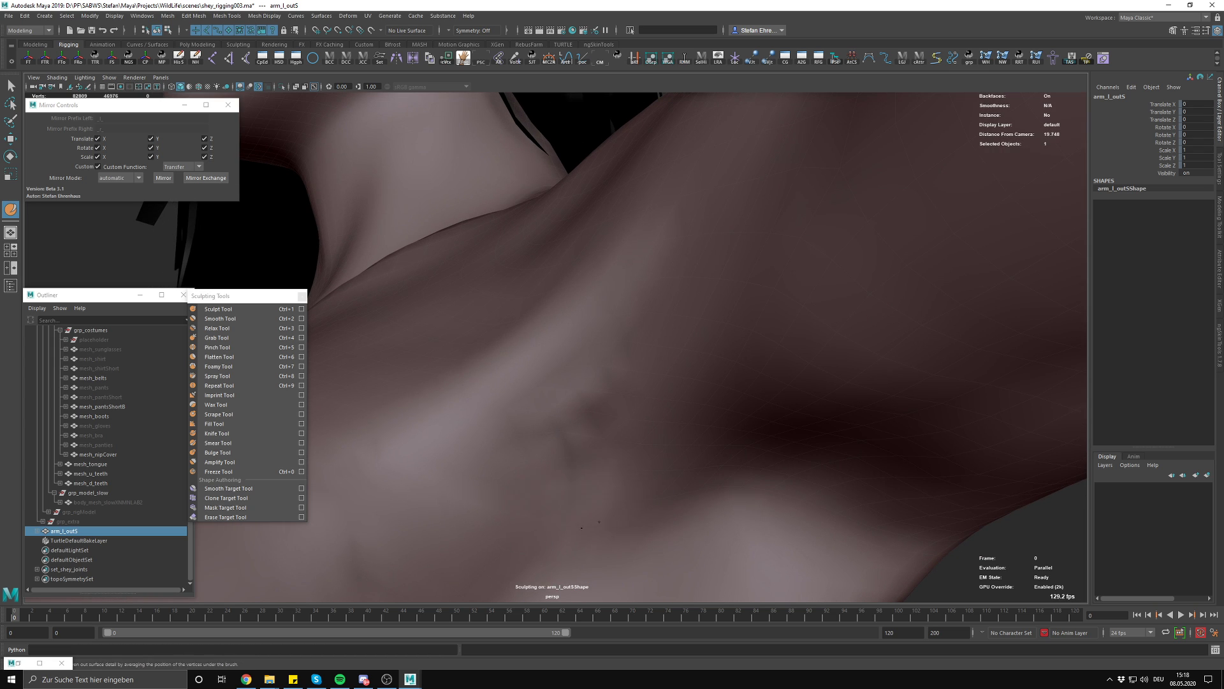
# Smooth the folds around the left armpit, working on both the front and the back of the body
pyautogui.keyDown('alt'); pyautogui.moveTo(689, 517); pyautogui.dragTo(688, 425); pyautogui.keyUp('alt')
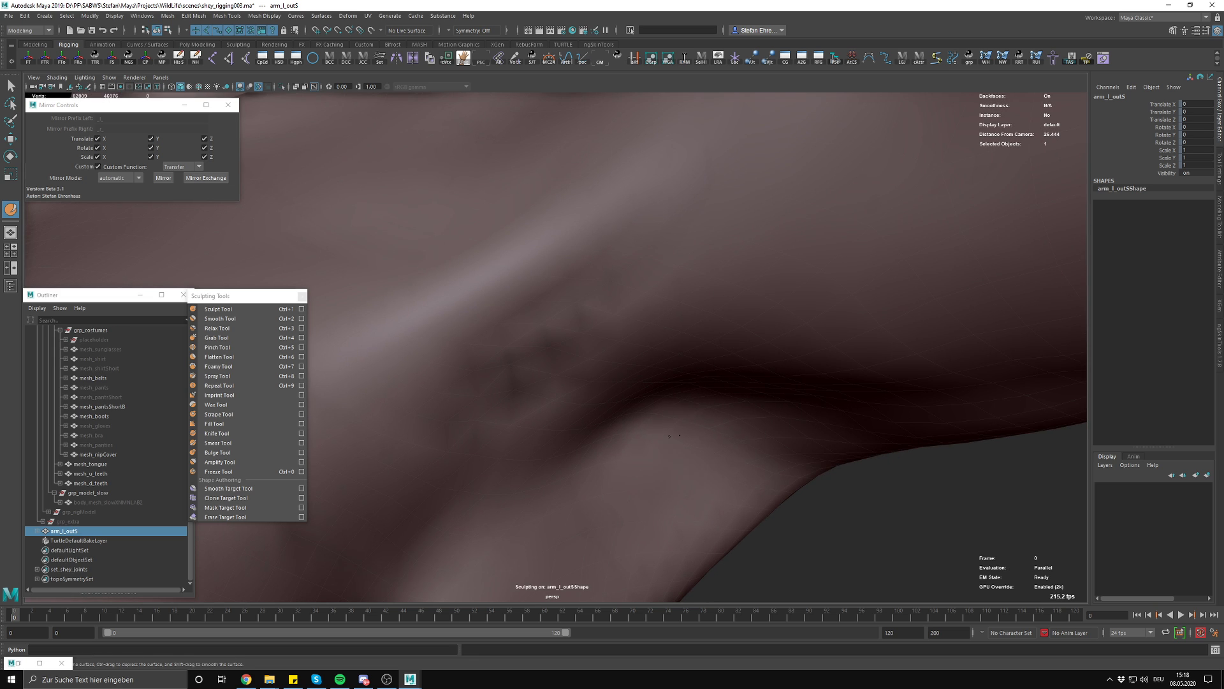
pyautogui.scroll(-3, 644, 338)
pyautogui.moveTo(642, 334)
pyautogui.keyDown('alt'); pyautogui.mouseDown()
pyautogui.moveTo(664, 338)
pyautogui.moveTo(623, 398)
pyautogui.mouseUp(); pyautogui.keyUp('alt')
pyautogui.moveTo(646, 448)
pyautogui.keyDown('alt'); pyautogui.mouseDown()
pyautogui.moveTo(612, 342)
pyautogui.moveTo(629, 369)
pyautogui.moveTo(724, 290)
pyautogui.moveTo(803, 300)
pyautogui.moveTo(595, 322)
pyautogui.mouseUp(); pyautogui.keyUp('alt')
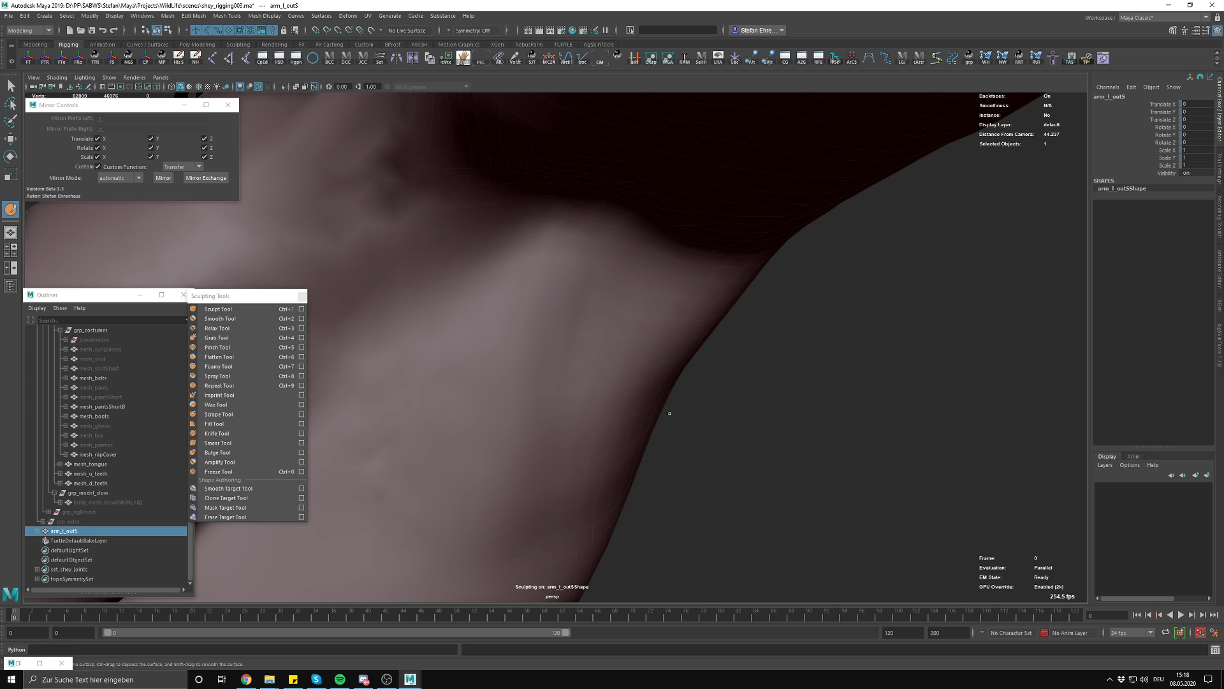
pyautogui.moveTo(663, 411)
pyautogui.keyDown('alt'); pyautogui.mouseDown()
pyautogui.moveTo(446, 333)
pyautogui.moveTo(599, 346)
pyautogui.mouseUp(); pyautogui.keyUp('alt')
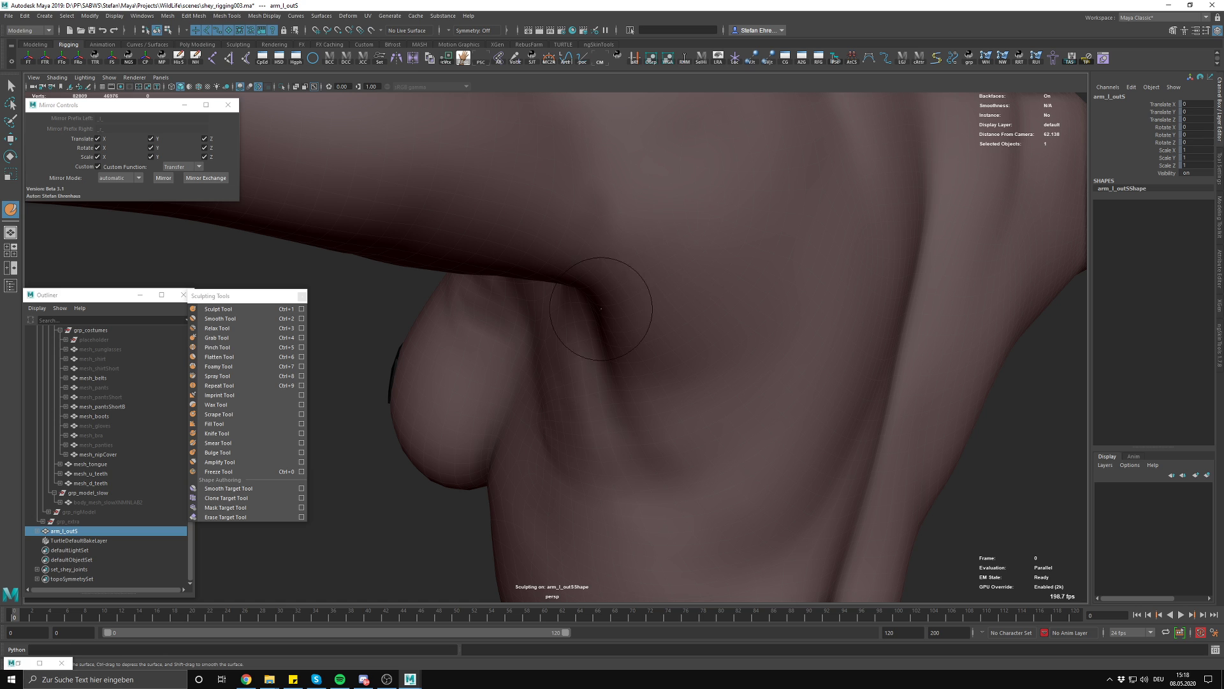
pyautogui.moveTo(638, 443)
pyautogui.keyDown('alt'); pyautogui.mouseDown()
pyautogui.moveTo(626, 429)
pyautogui.moveTo(675, 410)
pyautogui.moveTo(625, 429)
pyautogui.moveTo(643, 463)
pyautogui.mouseUp(); pyautogui.keyUp('alt')
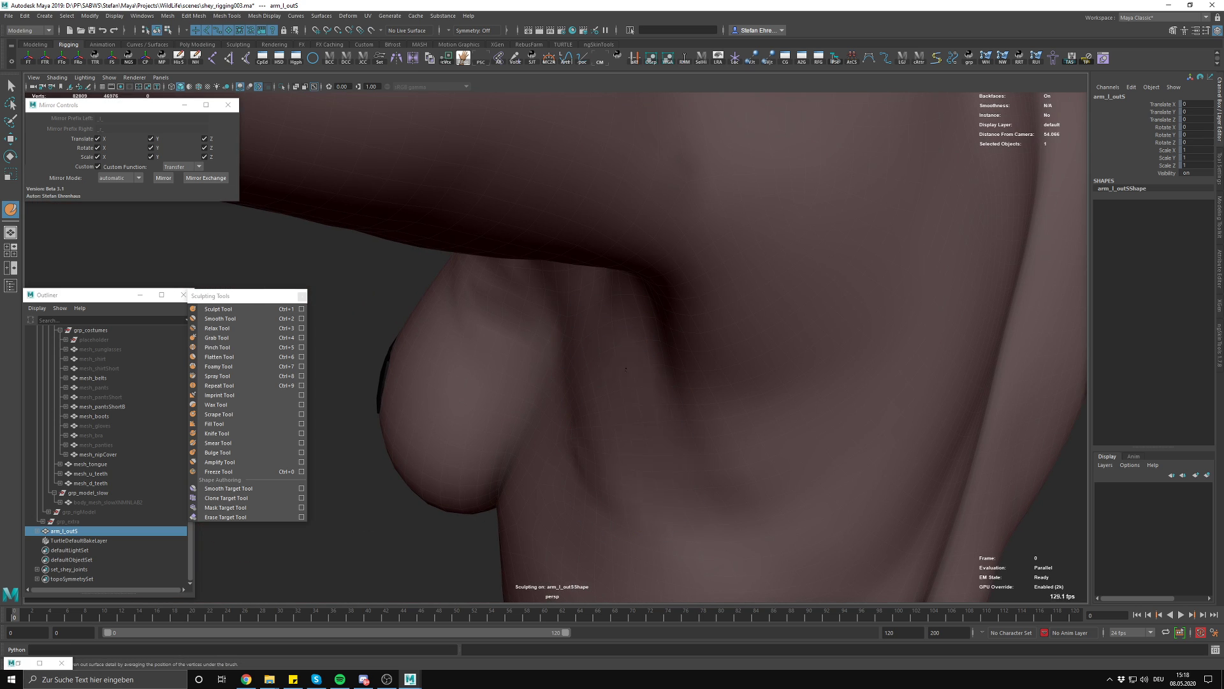
pyautogui.keyDown('alt'); pyautogui.moveTo(625, 339); pyautogui.dragTo(740, 325); pyautogui.keyUp('alt')
pyautogui.scroll(3, 715, 325)
pyautogui.keyDown('alt'); pyautogui.moveTo(656, 321); pyautogui.dragTo(630, 393, button='middle'); pyautogui.keyUp('alt')
pyautogui.moveTo(620, 390)
pyautogui.keyDown('alt'); pyautogui.mouseDown()
pyautogui.moveTo(679, 337)
pyautogui.moveTo(709, 357)
pyautogui.moveTo(669, 395)
pyautogui.mouseUp(); pyautogui.keyUp('alt')
# Tighten the diagonal crease above the left armpit with the Pinch Tool
pyautogui.click(220, 346)
pyautogui.scroll(-3, 642, 292)
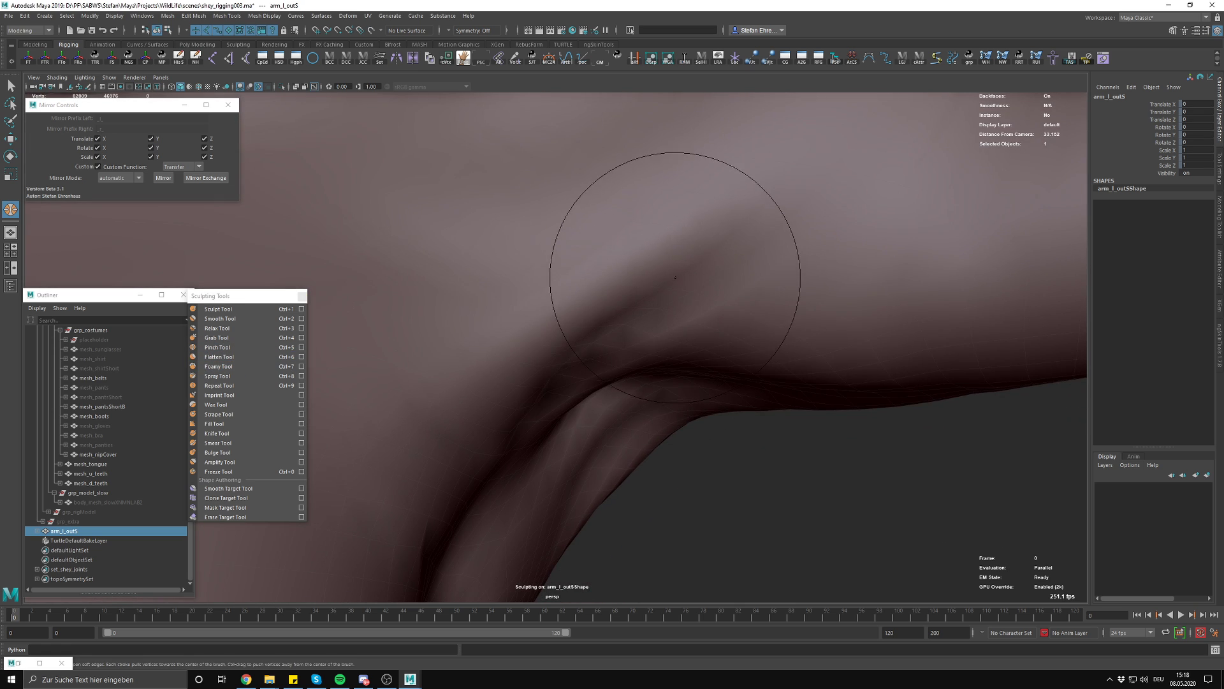
pyautogui.scroll(5, 652, 315)
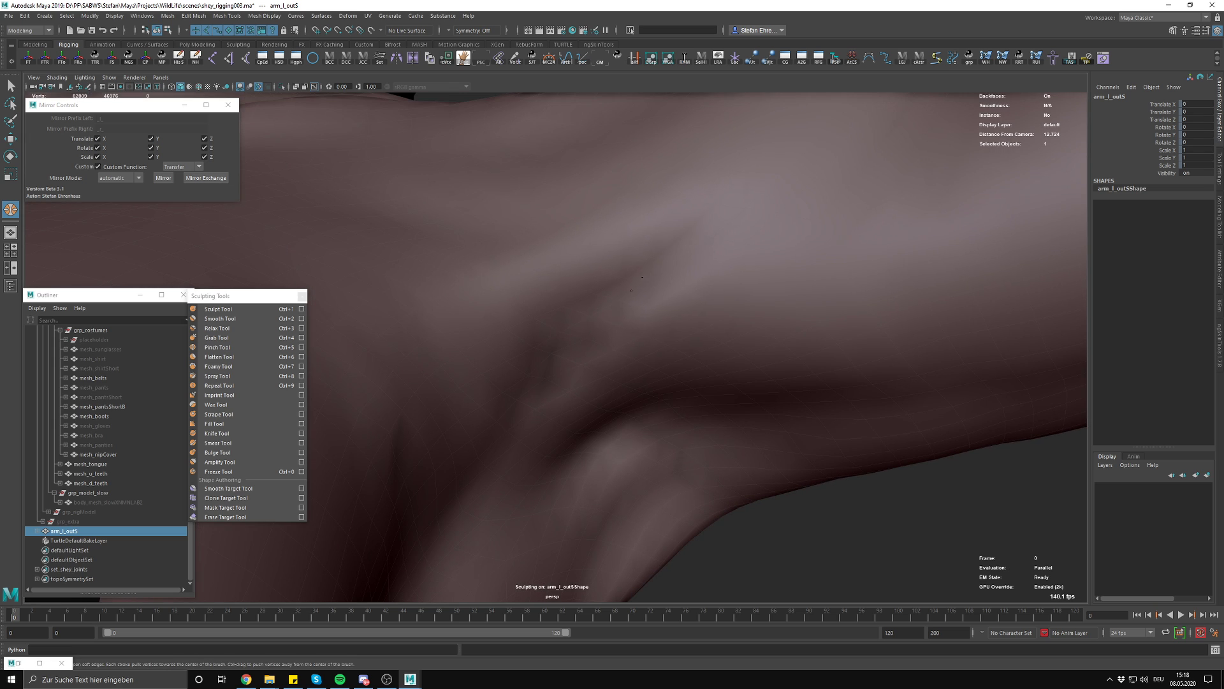
pyautogui.scroll(-4, 510, 389)
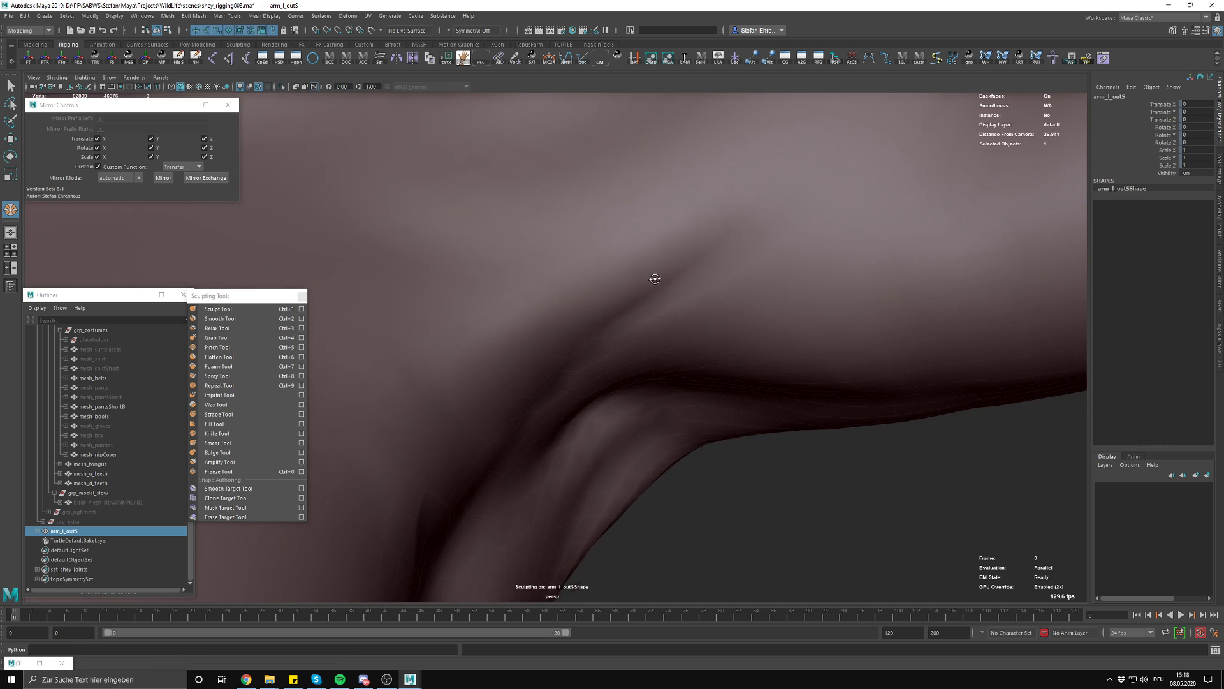
# Shape the chest side of the diagonal crease with the Sculpt Tool and smooth the ridge toward the shoulder
pyautogui.click(247, 312)
pyautogui.scroll(-3, 704, 219)
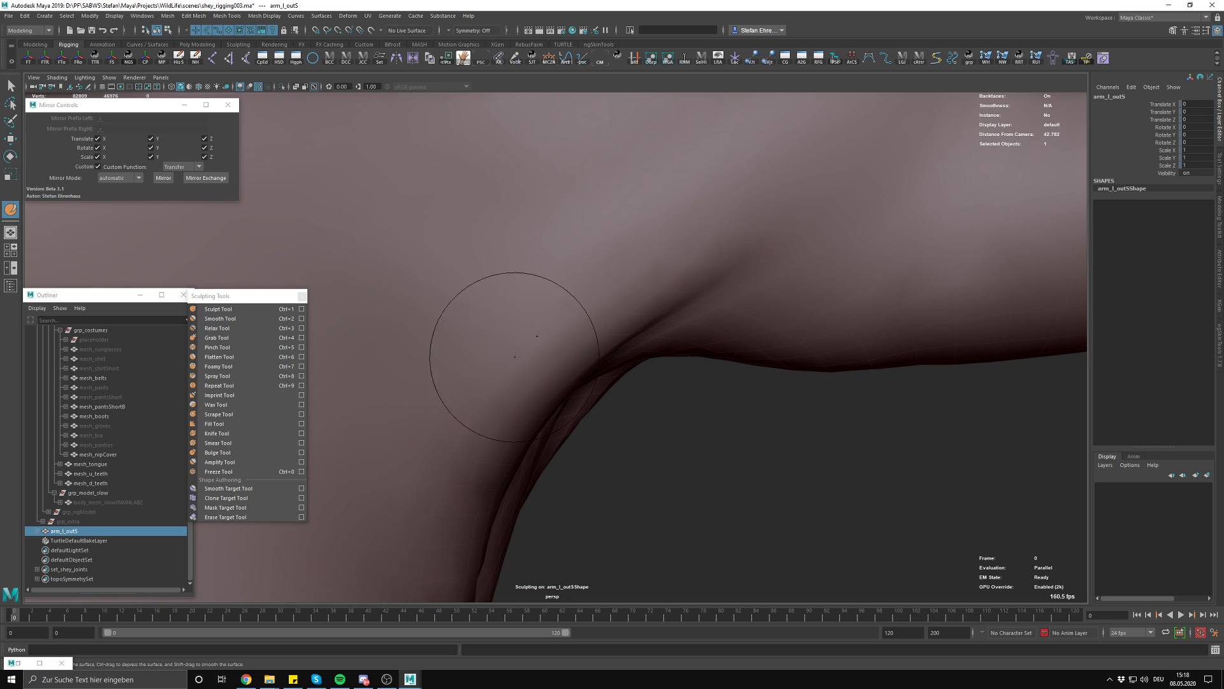
pyautogui.keyDown('alt'); pyautogui.moveTo(488, 418); pyautogui.dragTo(444, 413); pyautogui.keyUp('alt')
pyautogui.moveTo(423, 328)
pyautogui.keyDown('alt'); pyautogui.mouseDown()
pyautogui.moveTo(601, 213)
pyautogui.moveTo(602, 241)
pyautogui.moveTo(691, 254)
pyautogui.moveTo(475, 287)
pyautogui.moveTo(584, 300)
pyautogui.mouseUp(); pyautogui.keyUp('alt')
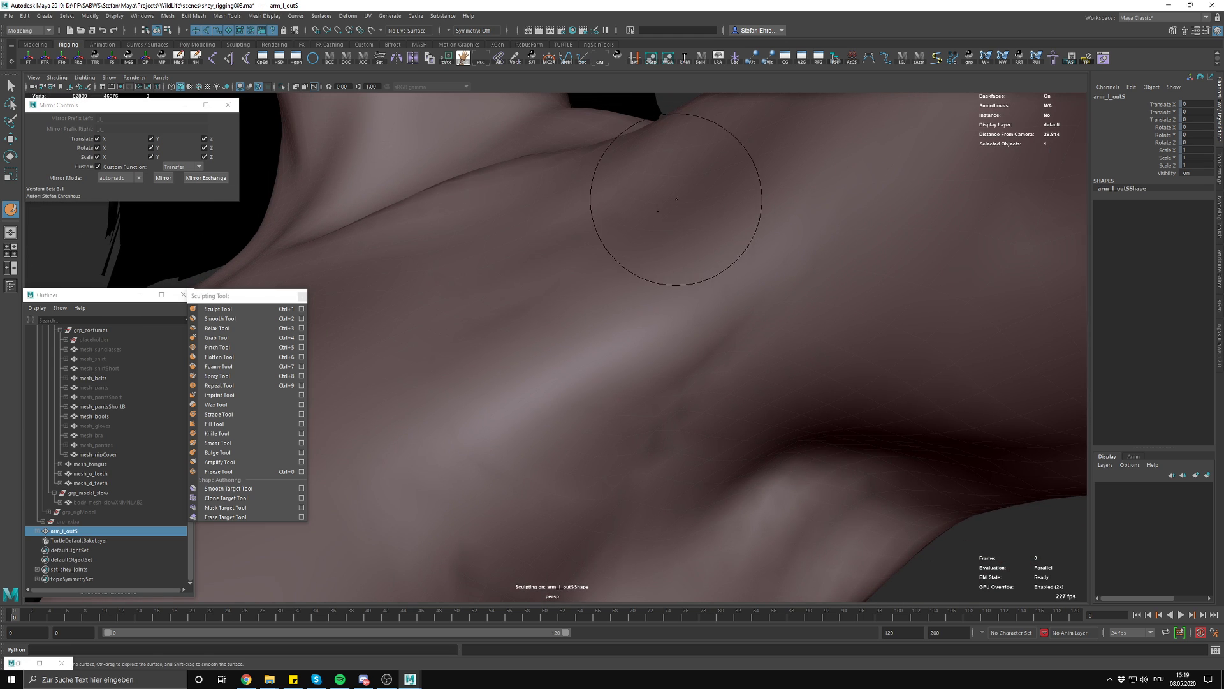
pyautogui.moveTo(593, 257)
pyautogui.keyDown('shift'); pyautogui.mouseDown()
pyautogui.moveTo(571, 257)
pyautogui.moveTo(705, 234)
pyautogui.mouseUp(); pyautogui.keyUp('shift')
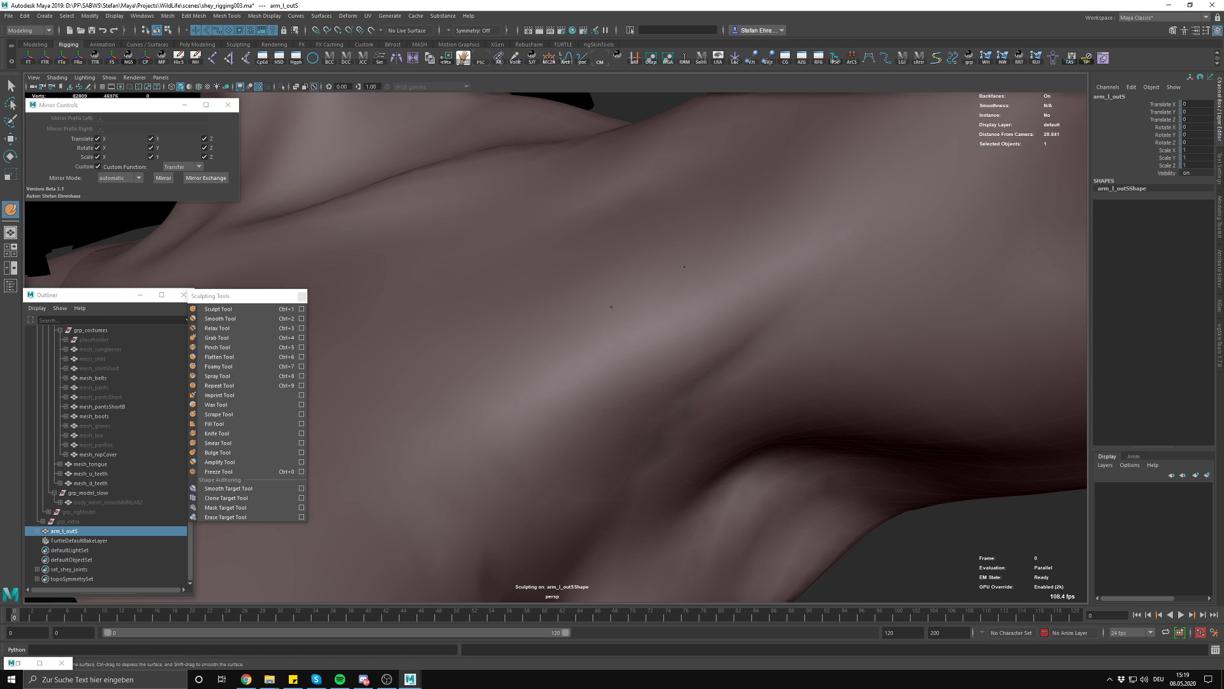
# Shrink the Sculpt brush and carve the diagonal crease further down into the front fold of the left armpit
pyautogui.moveTo(623, 300)
pyautogui.keyDown('alt'); pyautogui.mouseDown()
pyautogui.moveTo(707, 302)
pyautogui.moveTo(581, 274)
pyautogui.moveTo(614, 323)
pyautogui.moveTo(699, 369)
pyautogui.mouseUp(); pyautogui.keyUp('alt')
pyautogui.press('b')
pyautogui.moveTo(658, 306); pyautogui.dragTo(590, 306)
pyautogui.moveTo(589, 306)
pyautogui.keyDown('alt'); pyautogui.mouseDown()
pyautogui.moveTo(652, 293)
pyautogui.moveTo(613, 290)
pyautogui.moveTo(569, 309)
pyautogui.moveTo(566, 325)
pyautogui.moveTo(614, 301)
pyautogui.mouseUp(); pyautogui.keyUp('alt')
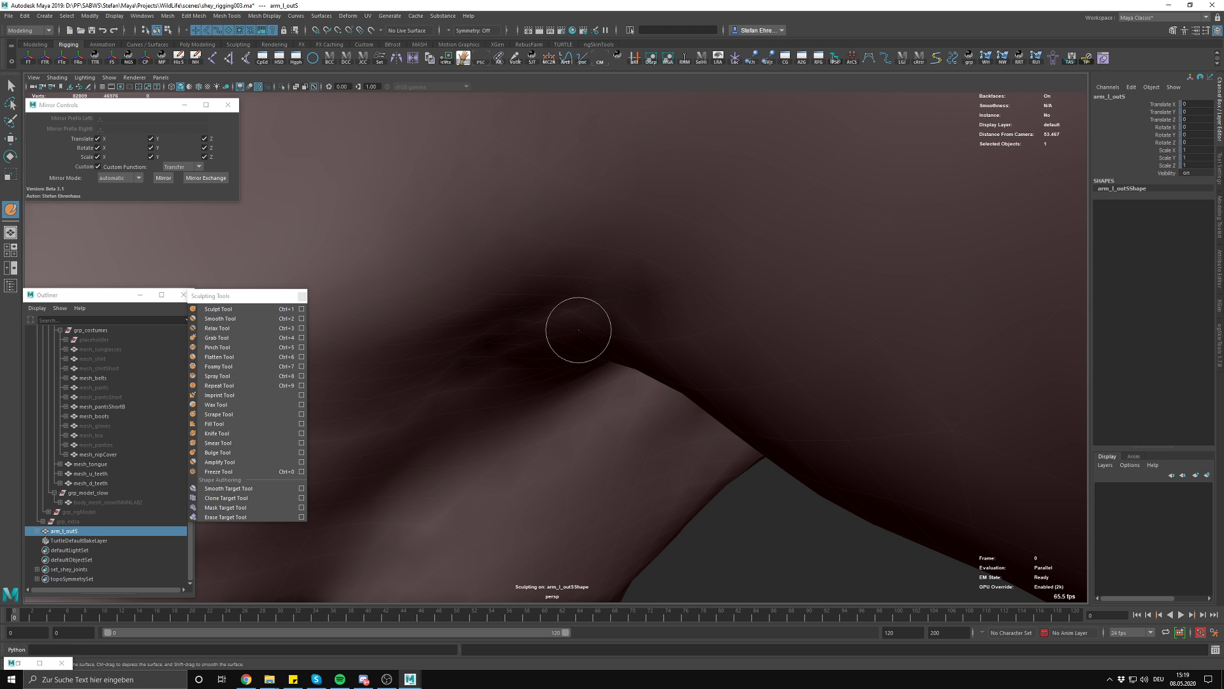
pyautogui.keyDown('alt'); pyautogui.moveTo(552, 335); pyautogui.dragTo(667, 266); pyautogui.keyUp('alt')
pyautogui.keyDown('alt'); pyautogui.moveTo(666, 266); pyautogui.dragTo(641, 245, button='right'); pyautogui.keyUp('alt')
pyautogui.scroll(-3, 640, 245)
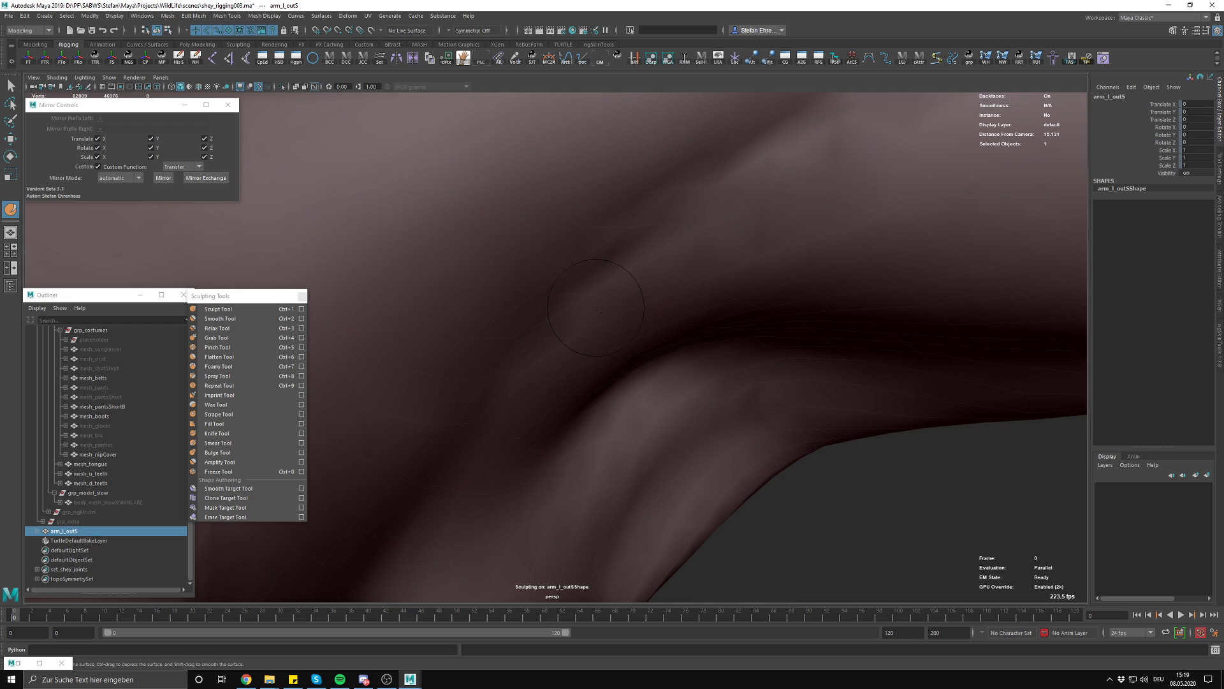
pyautogui.moveTo(566, 331); pyautogui.dragTo(505, 415)
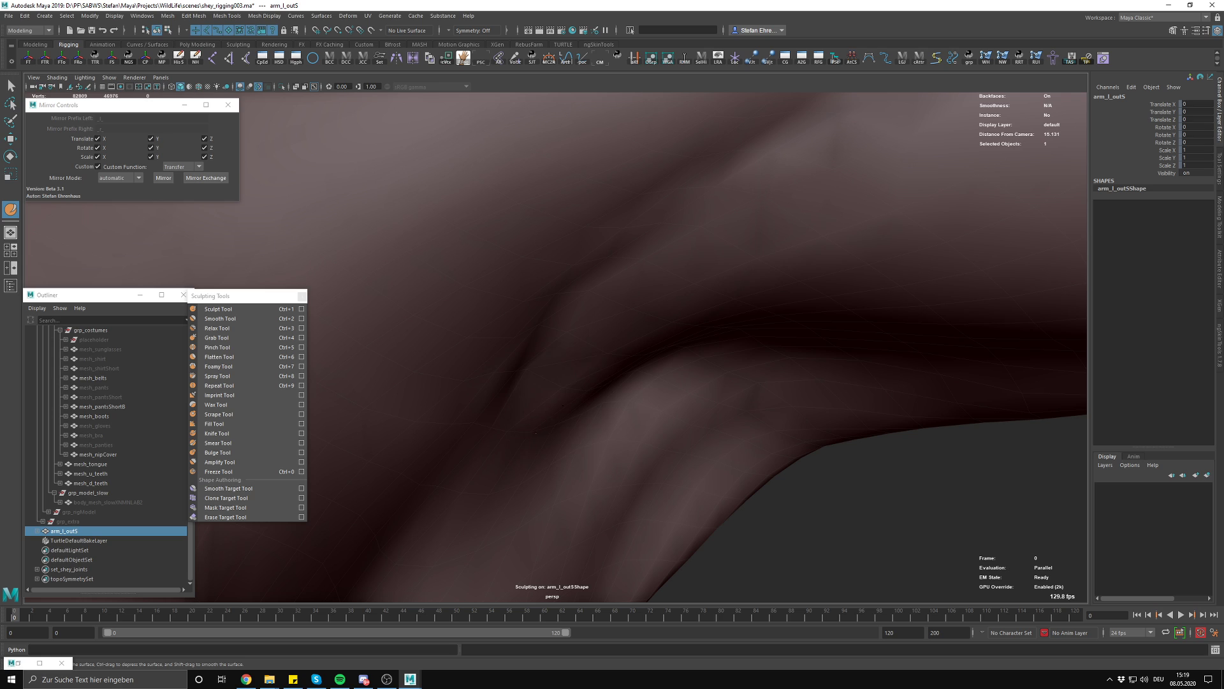
# Pull the skin on both sides of the upper diagonal crease together with the Grab Tool to deepen it
pyautogui.click(217, 337)
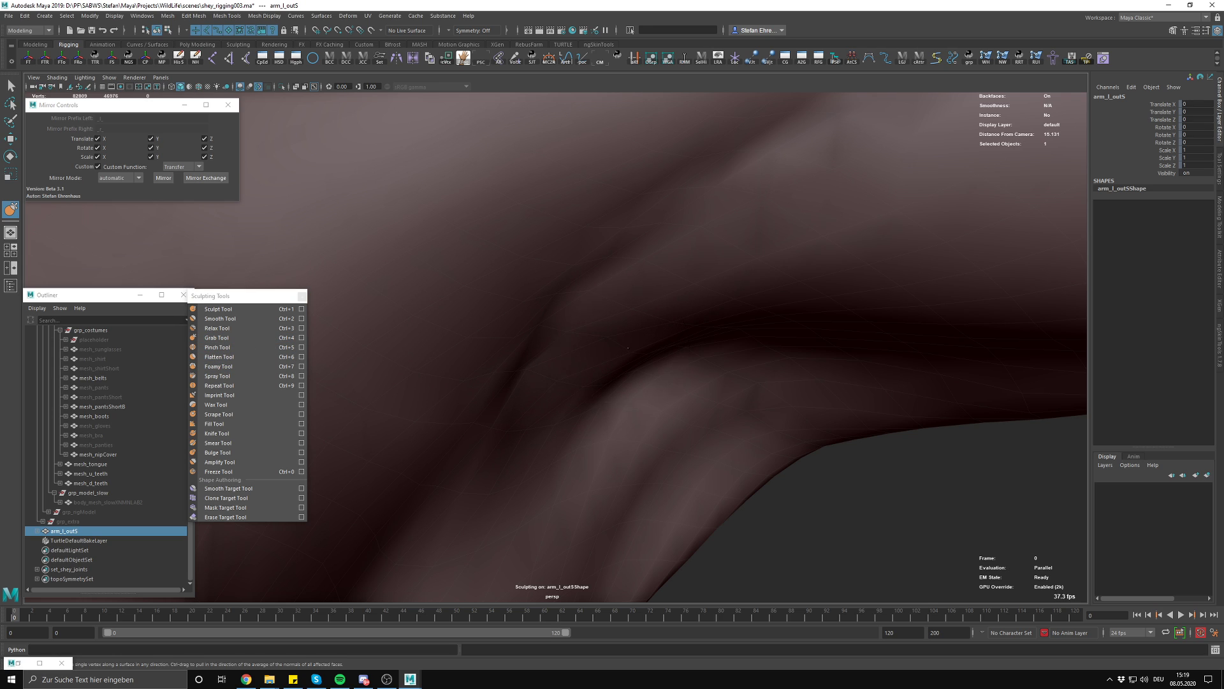
pyautogui.moveTo(595, 369)
pyautogui.mouseDown()
pyautogui.moveTo(511, 344)
pyautogui.moveTo(661, 323)
pyautogui.mouseUp()
pyautogui.scroll(4, 546, 341)
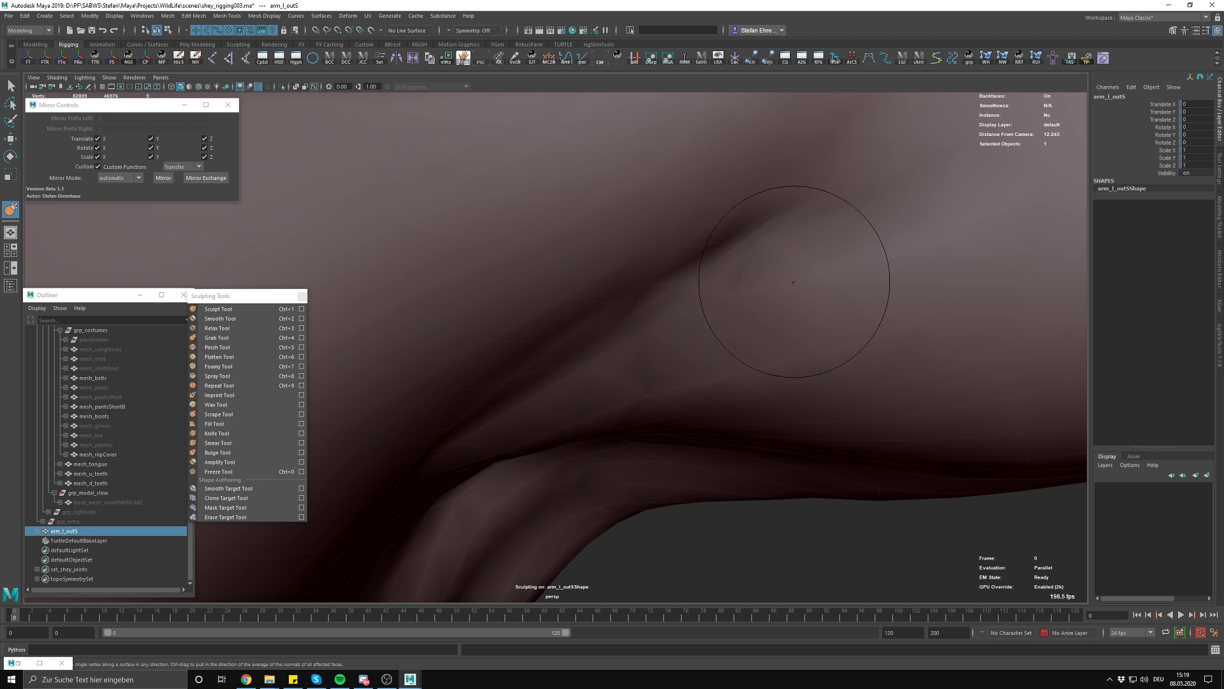
pyautogui.keyDown('alt'); pyautogui.moveTo(725, 209); pyautogui.dragTo(705, 222); pyautogui.keyUp('alt')
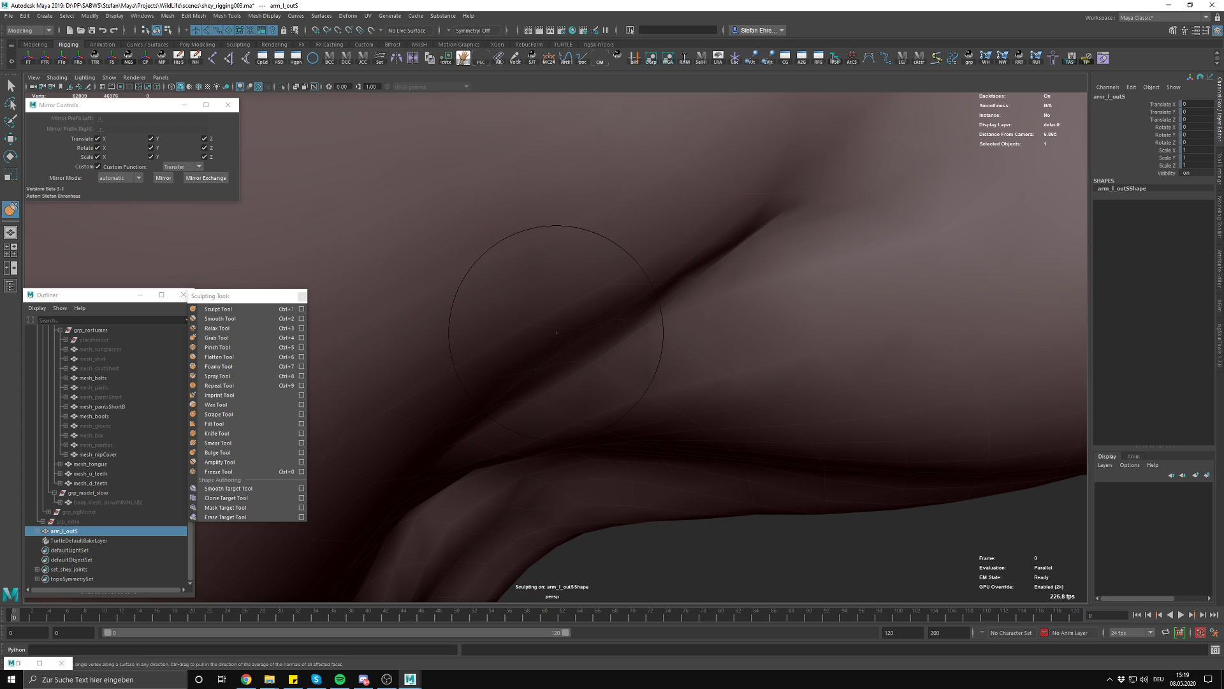
pyautogui.moveTo(609, 317)
pyautogui.keyDown('alt'); pyautogui.mouseDown(button='right')
pyautogui.moveTo(705, 227)
pyautogui.moveTo(626, 289)
pyautogui.mouseUp(button='right'); pyautogui.keyUp('alt')
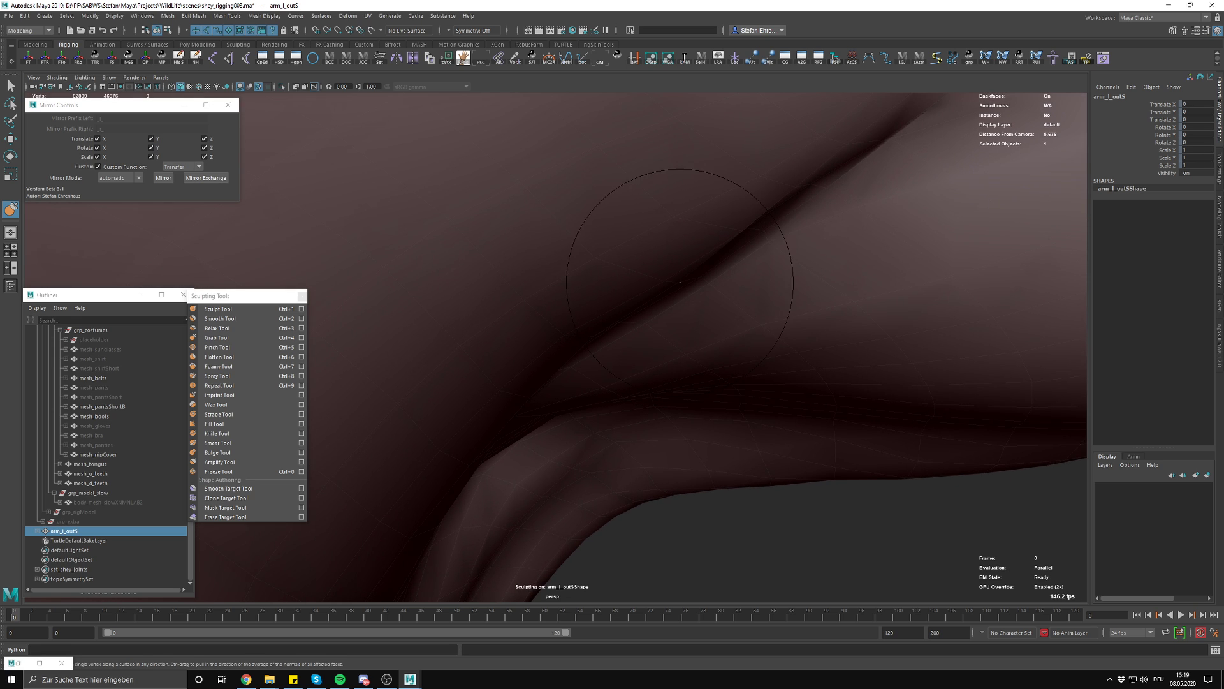
pyautogui.moveTo(586, 326)
pyautogui.keyDown('alt'); pyautogui.mouseDown()
pyautogui.moveTo(664, 209)
pyautogui.moveTo(581, 329)
pyautogui.mouseUp(); pyautogui.keyUp('alt')
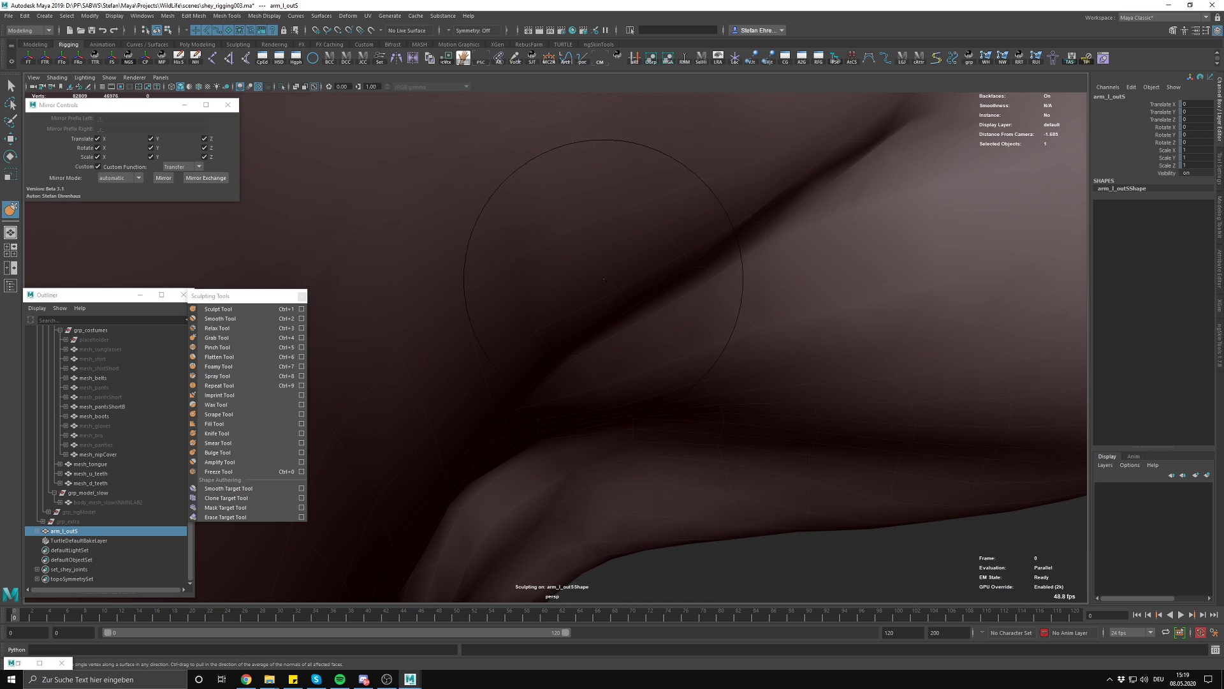
# Reshape the lower end of the diagonal crease with the Grab Tool so it curves down into the armpit fold
pyautogui.scroll(-3, 551, 349)
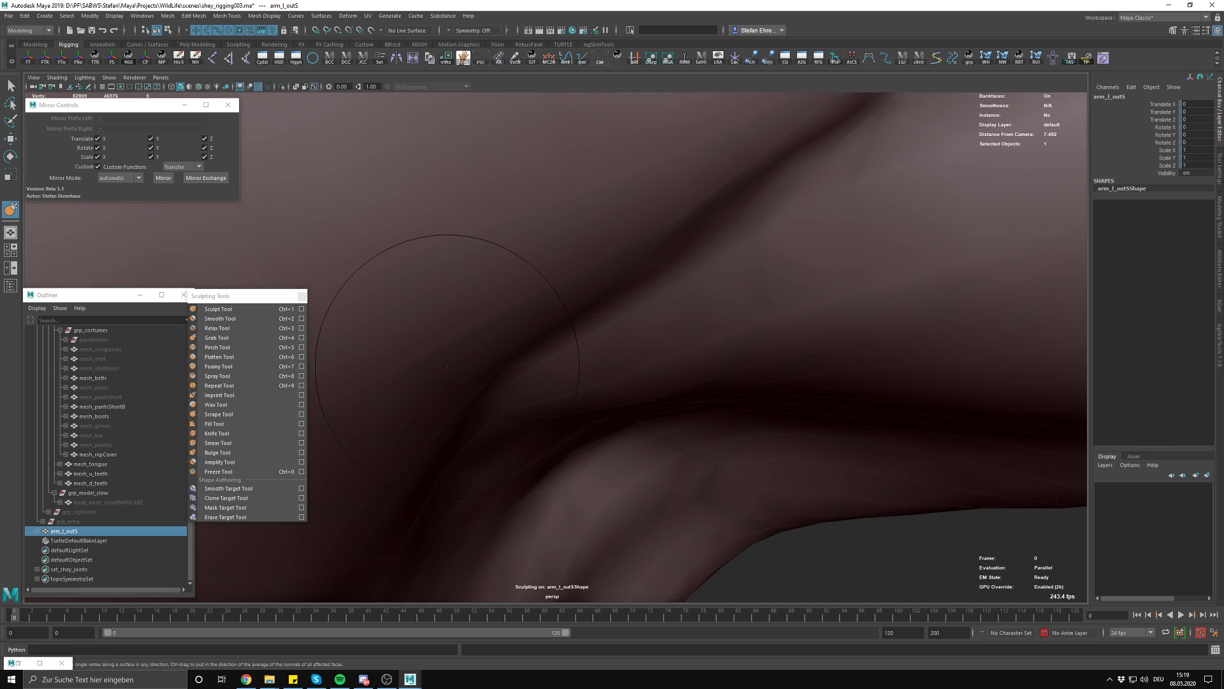
pyautogui.moveTo(519, 362)
pyautogui.keyDown('alt'); pyautogui.mouseDown()
pyautogui.moveTo(530, 333)
pyautogui.moveTo(537, 353)
pyautogui.mouseUp(); pyautogui.keyUp('alt')
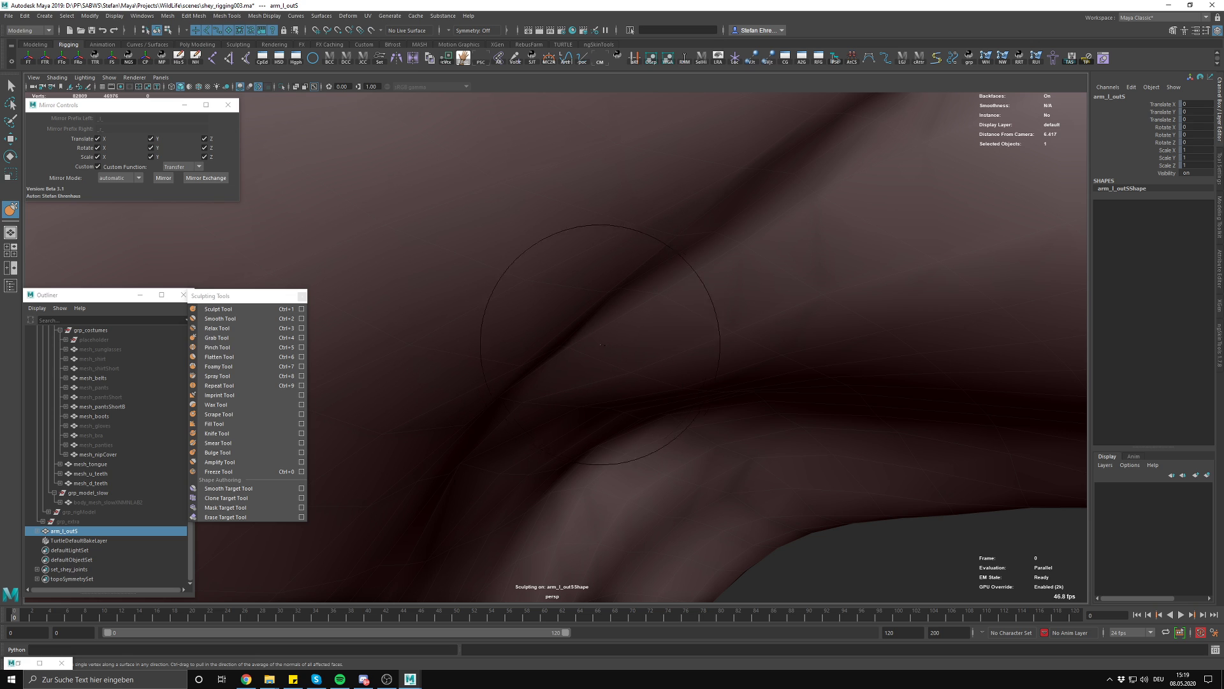
pyautogui.scroll(-3, 608, 344)
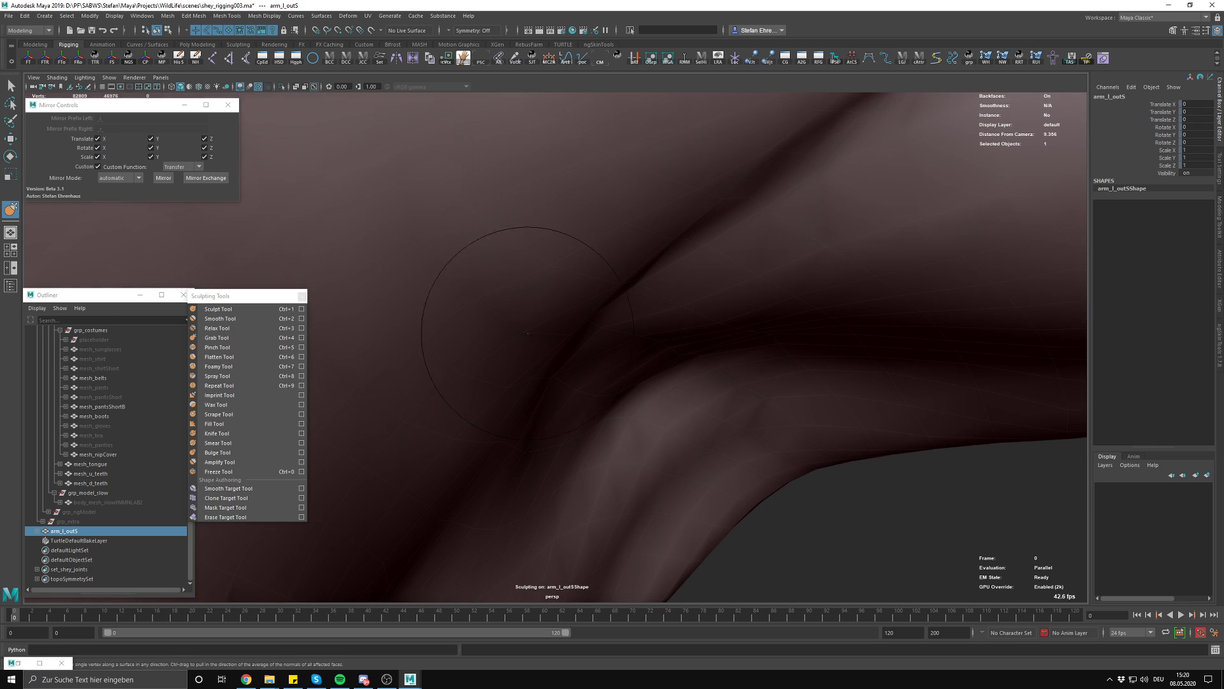
pyautogui.scroll(-1, 554, 328)
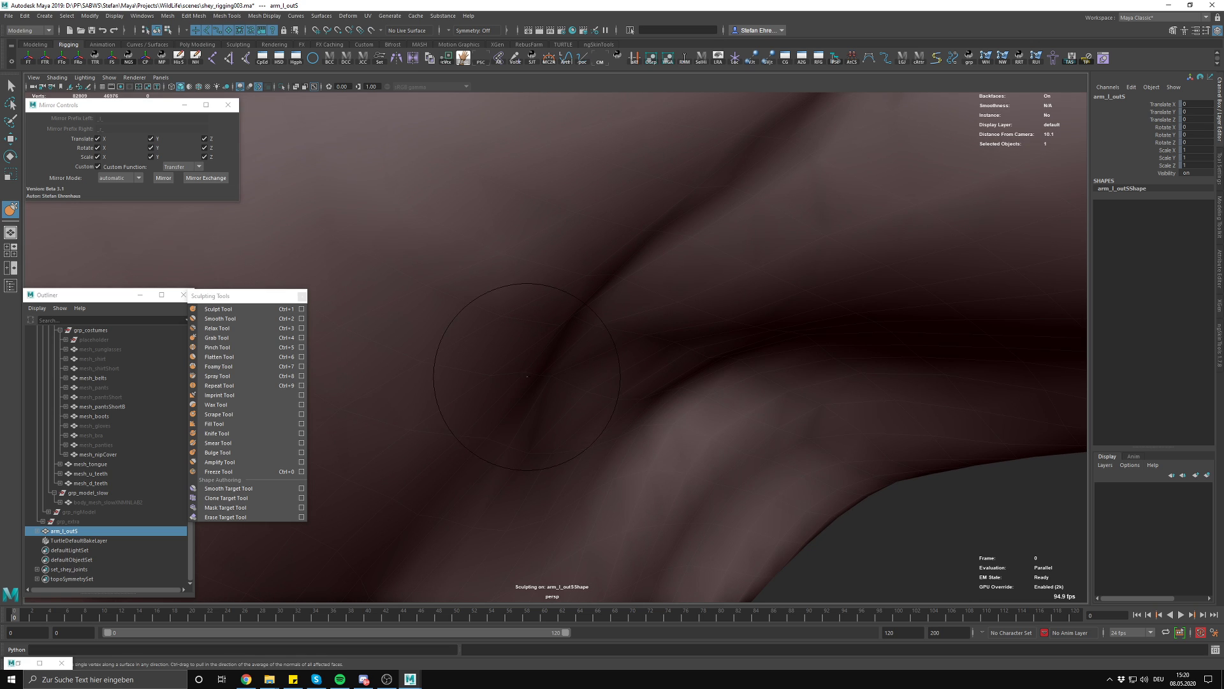
# Adjust the hollow of the left armpit from below with Grab Tool strokes where the crease meets the arm
pyautogui.scroll(-5, 532, 369)
pyautogui.keyDown('alt'); pyautogui.moveTo(609, 317); pyautogui.dragTo(473, 366); pyautogui.keyUp('alt')
pyautogui.scroll(-2, 691, 316)
pyautogui.keyDown('alt'); pyautogui.moveTo(691, 316); pyautogui.dragTo(604, 366, button='middle'); pyautogui.keyUp('alt')
pyautogui.moveTo(601, 377)
pyautogui.keyDown('alt'); pyautogui.mouseDown()
pyautogui.moveTo(565, 350)
pyautogui.moveTo(561, 327)
pyautogui.mouseUp(); pyautogui.keyUp('alt')
pyautogui.keyDown('alt'); pyautogui.moveTo(561, 327); pyautogui.dragTo(506, 325, button='middle'); pyautogui.keyUp('alt')
pyautogui.moveTo(506, 325)
pyautogui.keyDown('alt'); pyautogui.mouseDown()
pyautogui.moveTo(473, 331)
pyautogui.moveTo(488, 341)
pyautogui.mouseUp(); pyautogui.keyUp('alt')
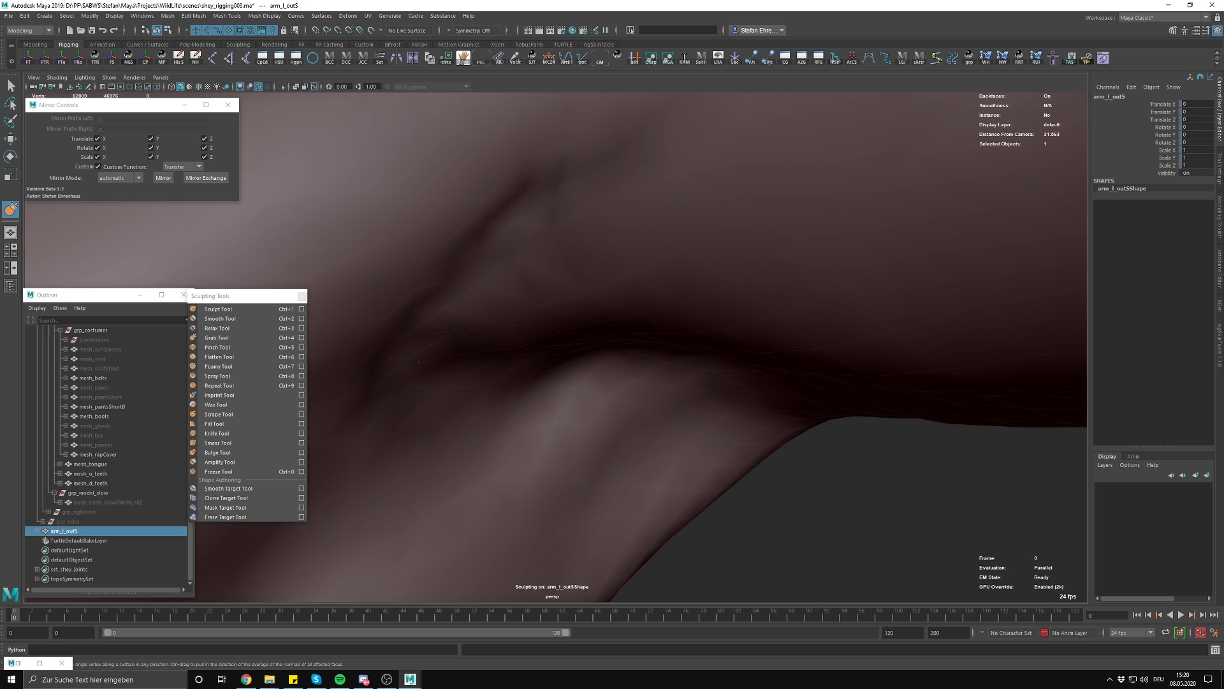
pyautogui.moveTo(456, 325); pyautogui.dragTo(425, 326)
pyautogui.scroll(5, 580, 263)
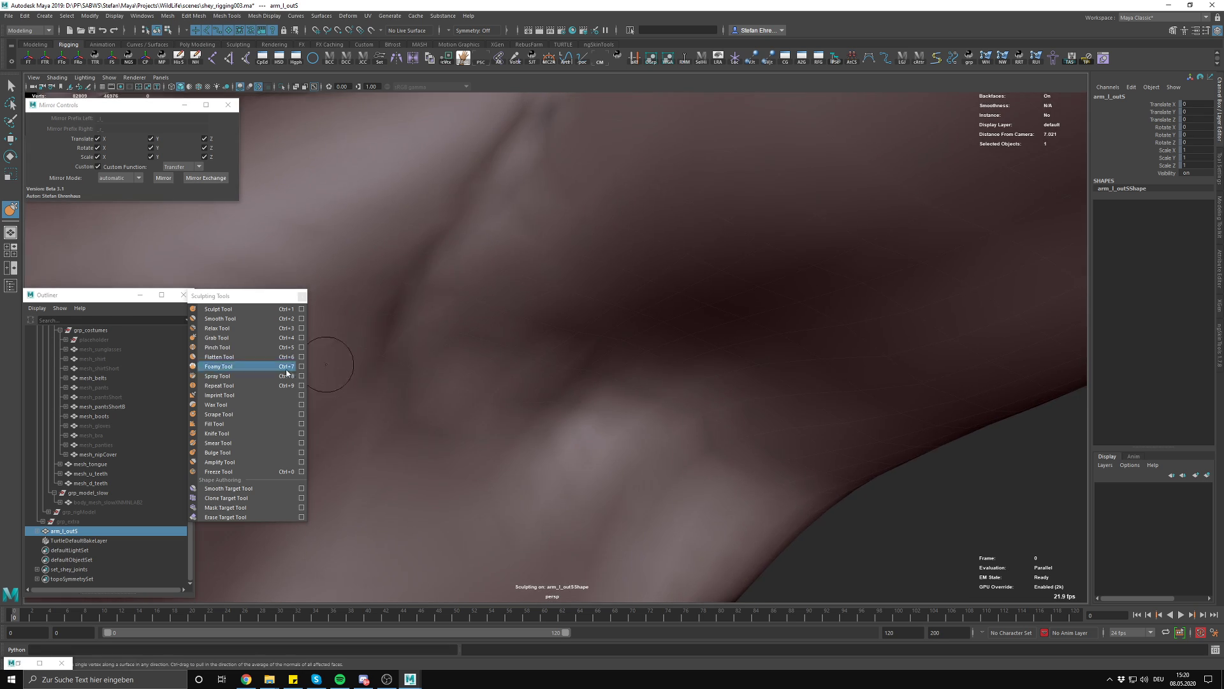
# Extend the upper end of the diagonal crease onto the front of the left upper arm with the Sculpt Tool
pyautogui.click(223, 309)
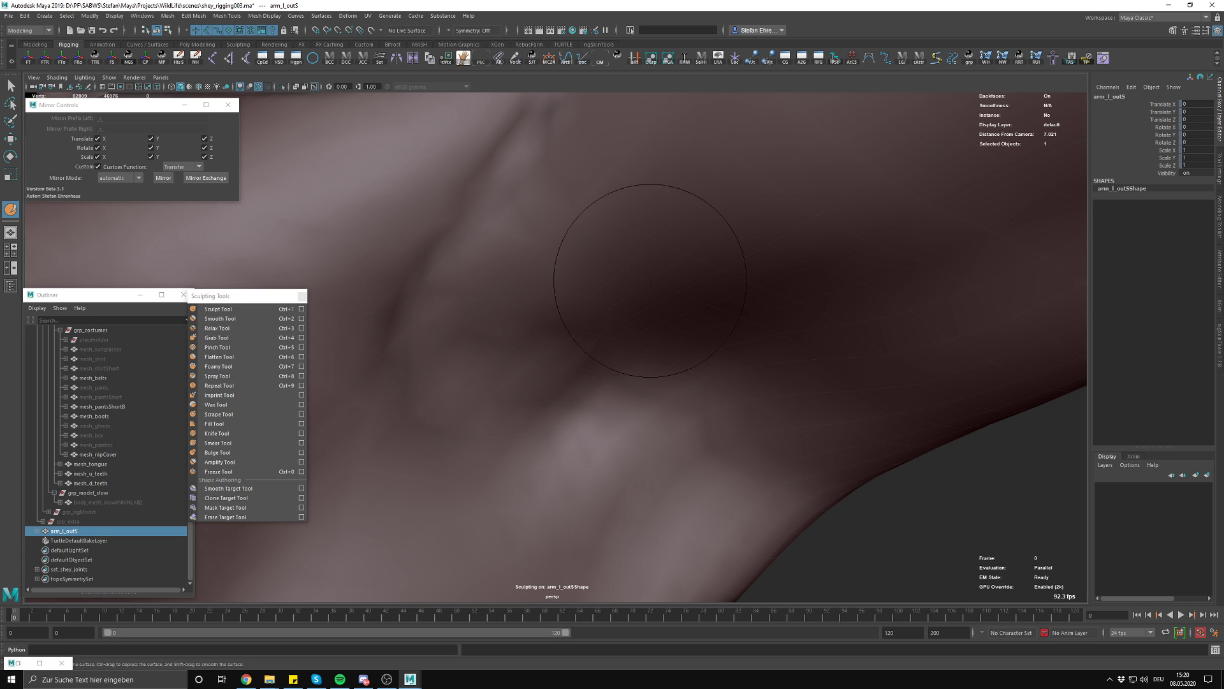
pyautogui.scroll(-6, 576, 208)
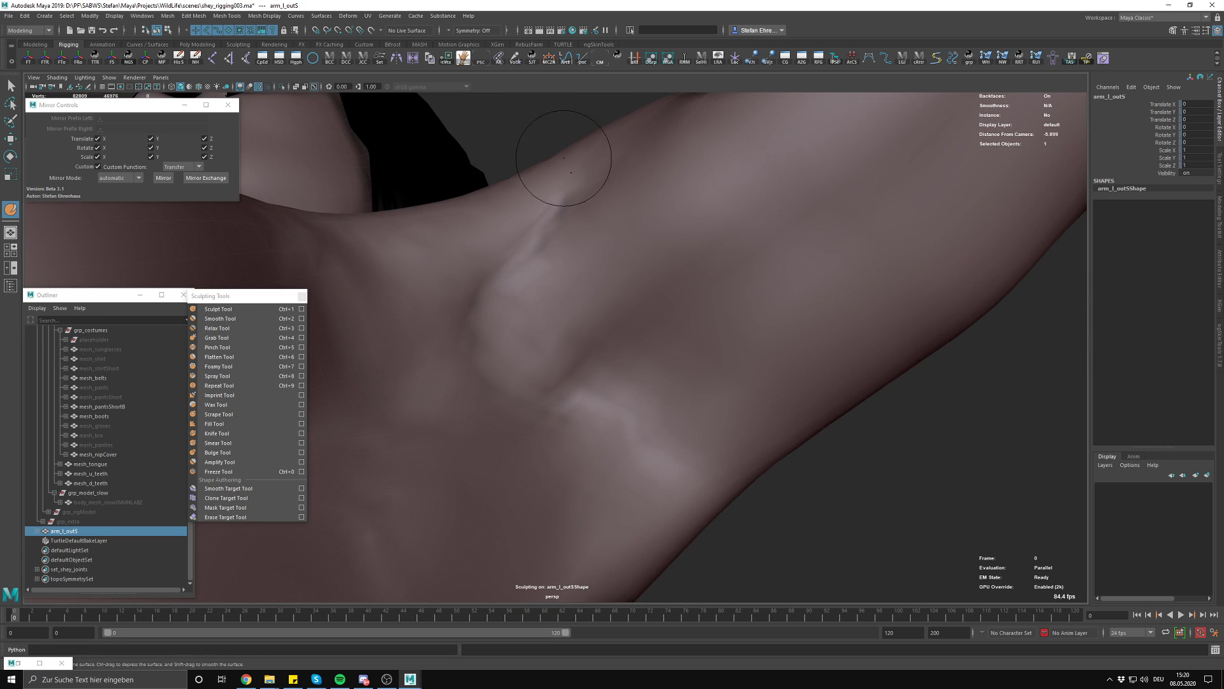
pyautogui.scroll(5, 701, 256)
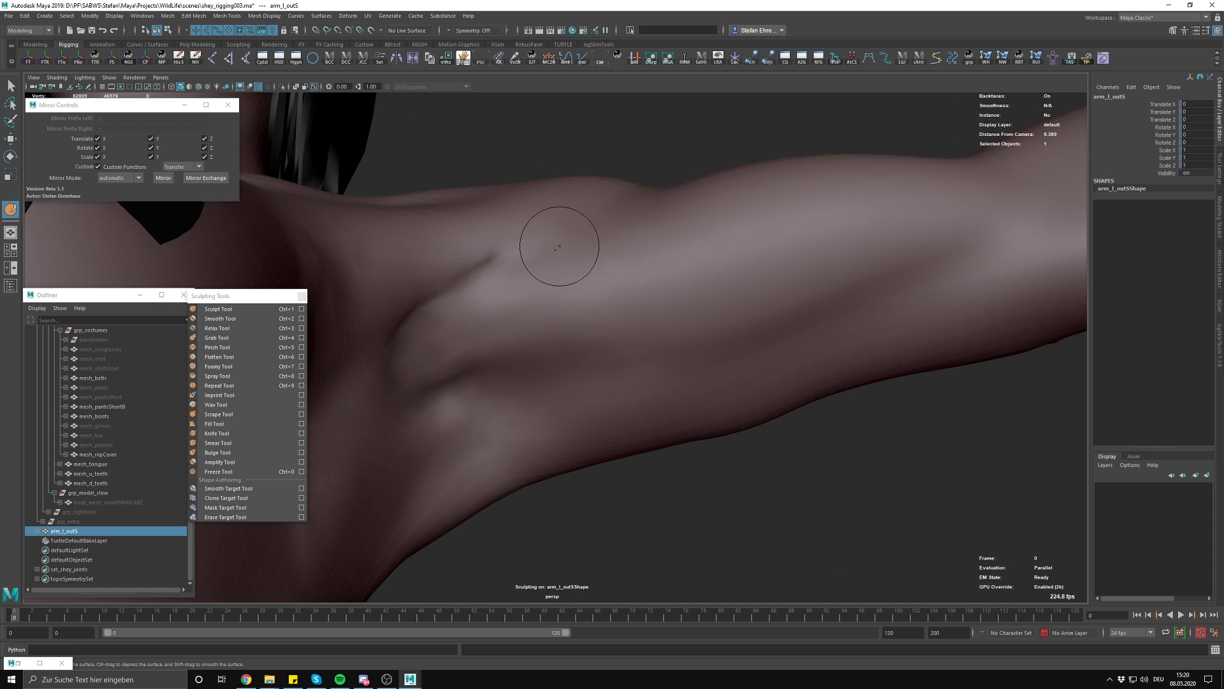
pyautogui.scroll(5, 585, 358)
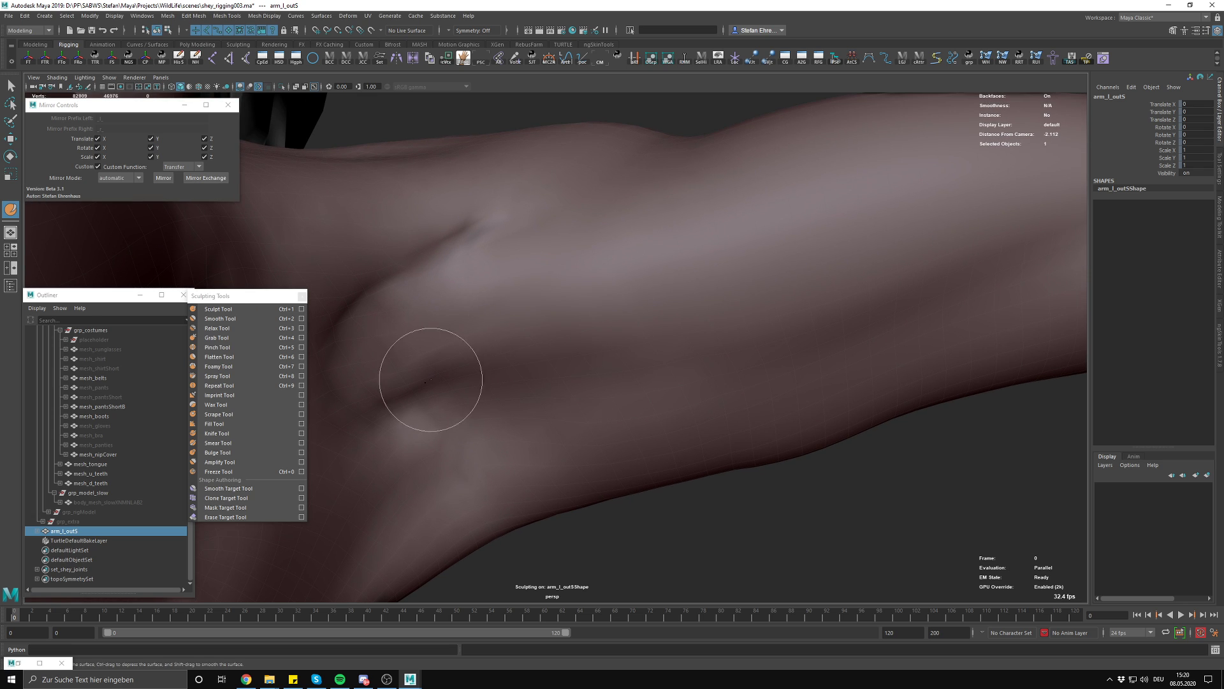
# Sculpt the lower part of the left armpit hollow along the short crease beneath the arm
pyautogui.press('t')
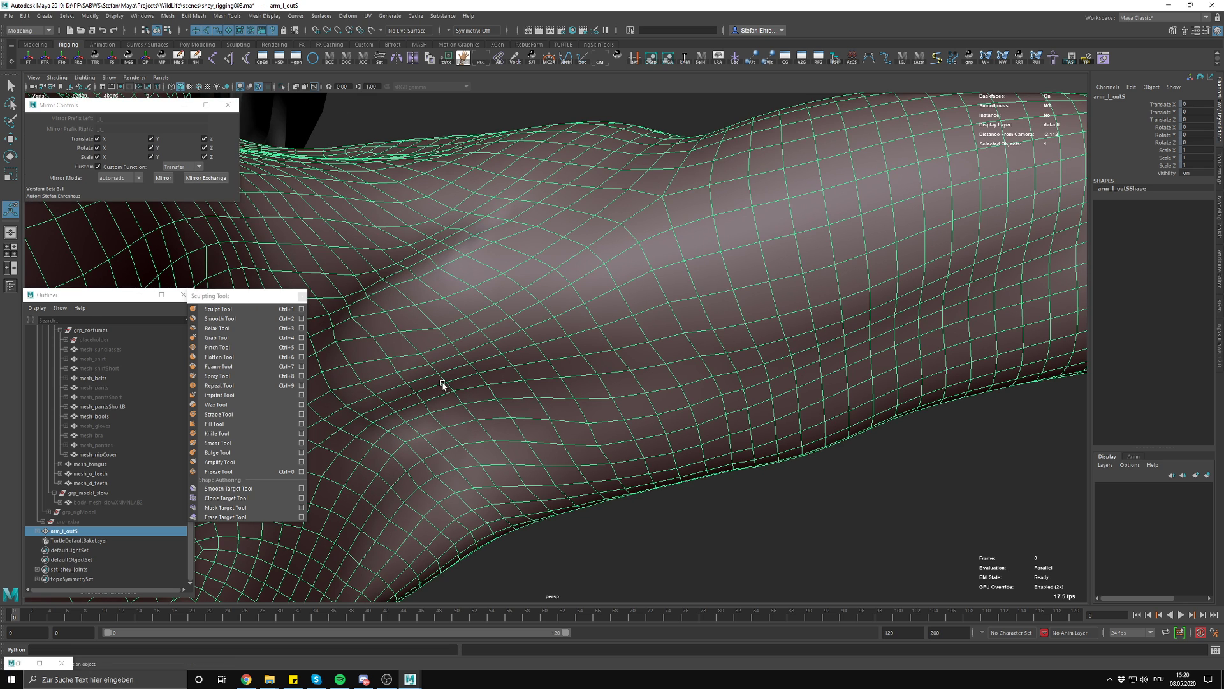
pyautogui.click(264, 310)
pyautogui.scroll(3, 510, 363)
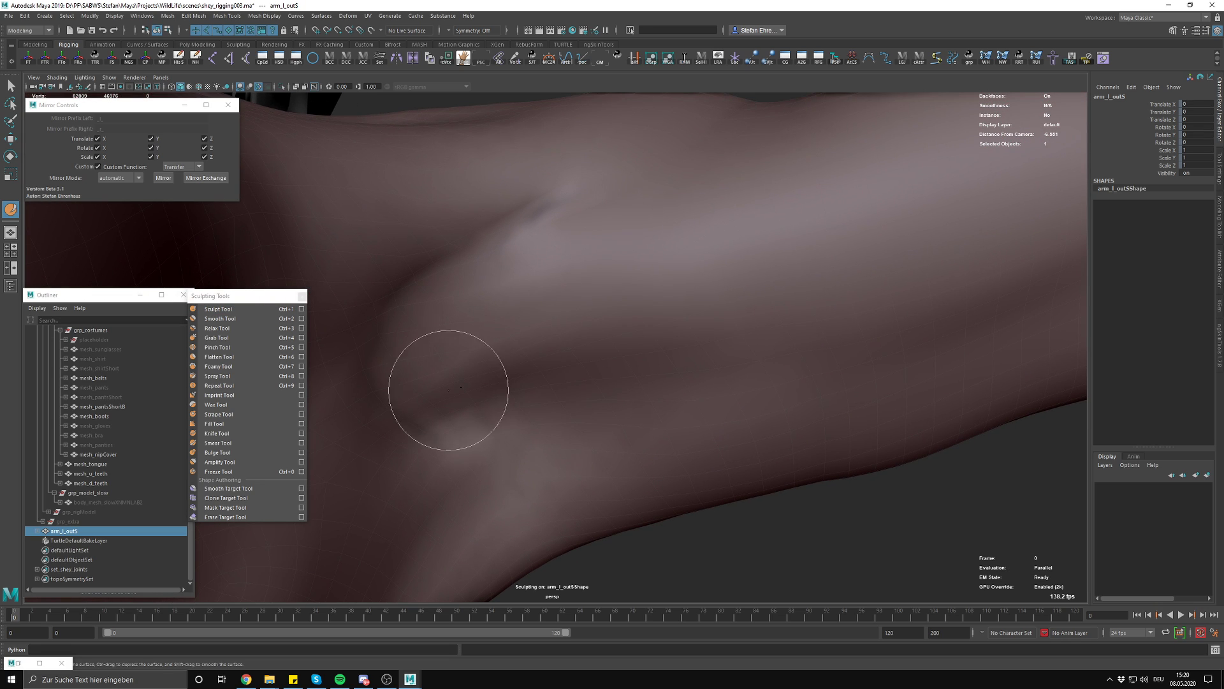
pyautogui.moveTo(460, 394)
pyautogui.mouseDown()
pyautogui.moveTo(481, 334)
pyautogui.moveTo(549, 338)
pyautogui.moveTo(529, 349)
pyautogui.mouseUp()
# Deepen the inner edge of the left armpit hollow with the Grab Tool, adjusting the brush size
pyautogui.click(217, 337)
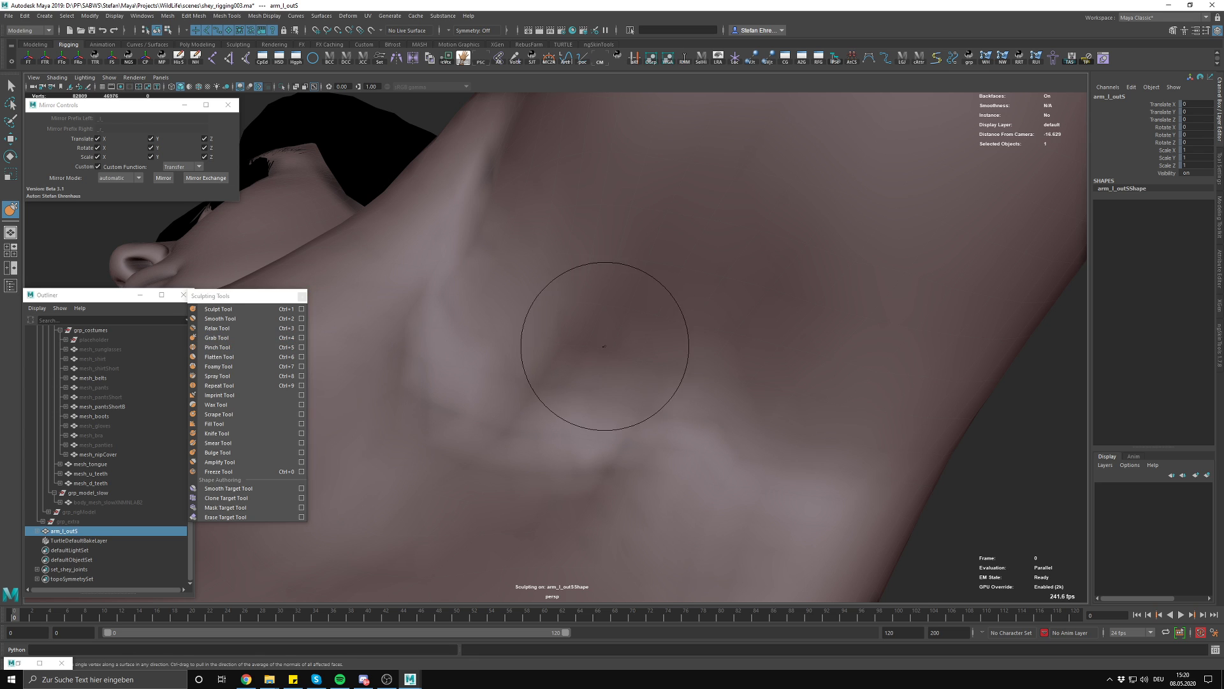
pyautogui.scroll(3, 574, 369)
pyautogui.scroll(3, 574, 370)
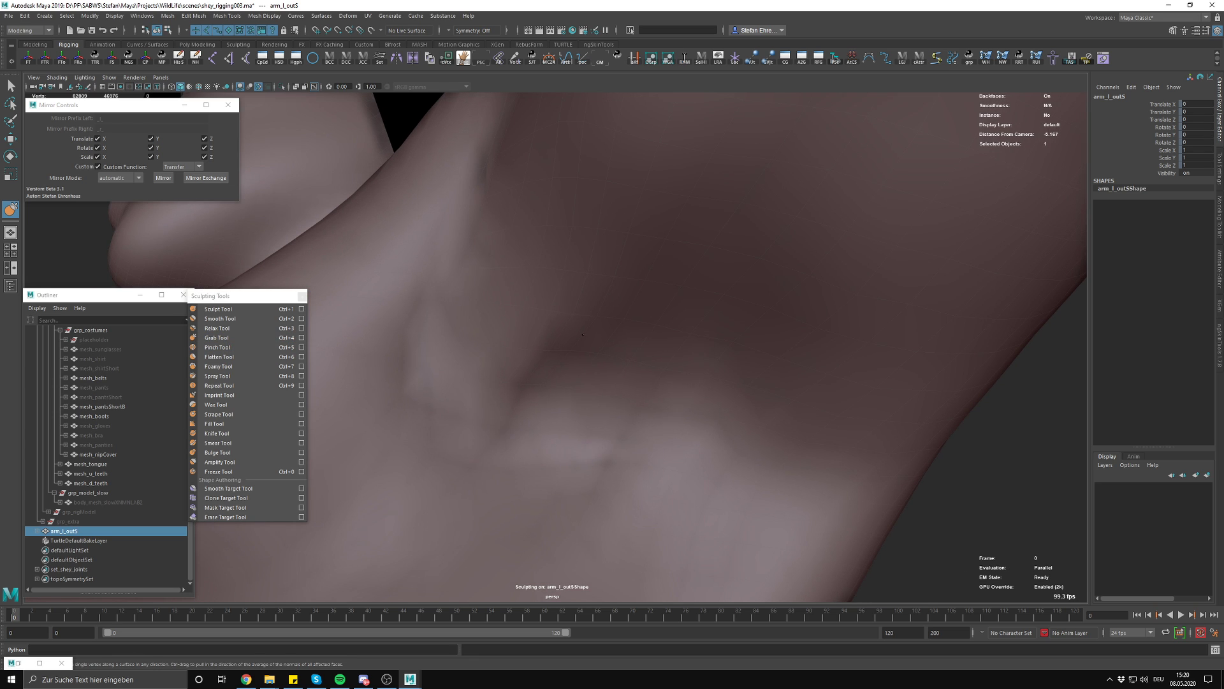
pyautogui.moveTo(585, 319)
pyautogui.keyDown('alt'); pyautogui.mouseDown()
pyautogui.moveTo(538, 355)
pyautogui.moveTo(538, 382)
pyautogui.moveTo(445, 374)
pyautogui.mouseUp(); pyautogui.keyUp('alt')
pyautogui.press('b')
pyautogui.moveTo(452, 373); pyautogui.dragTo(458, 372)
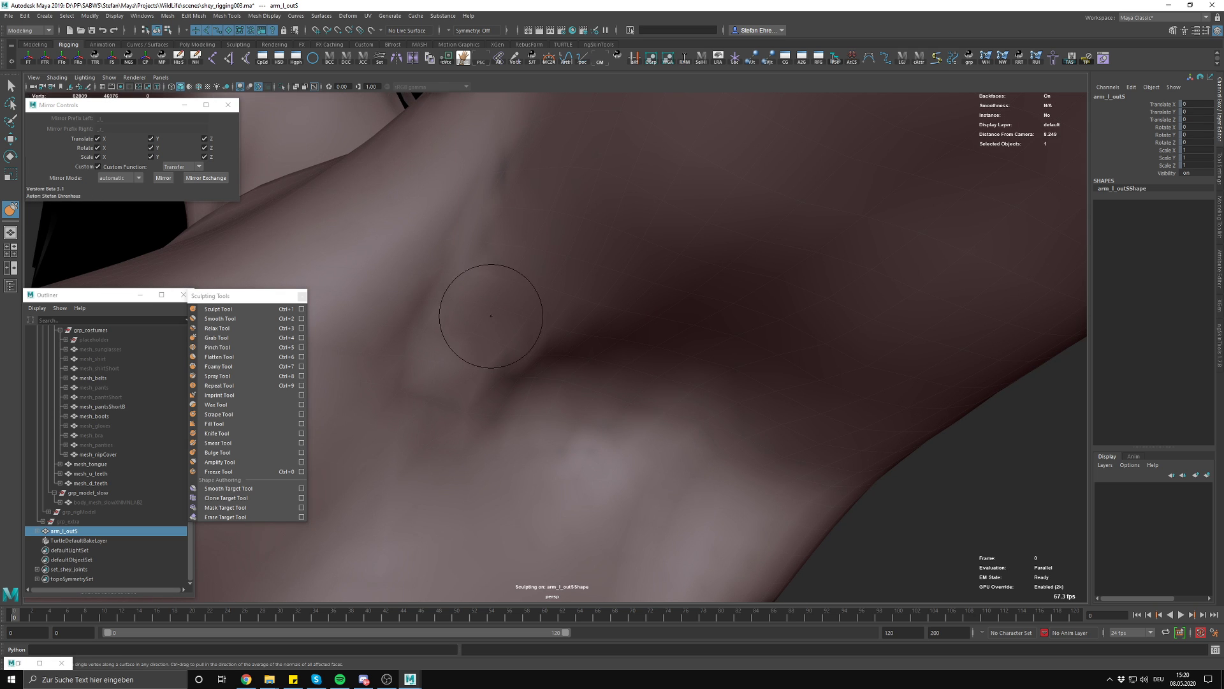
# Shape the back armpit fold under the arm with resized Grab Tool strokes and smooth the surrounding skin
pyautogui.moveTo(486, 291)
pyautogui.keyDown('alt'); pyautogui.mouseDown()
pyautogui.moveTo(527, 303)
pyautogui.moveTo(579, 284)
pyautogui.moveTo(702, 276)
pyautogui.mouseUp(); pyautogui.keyUp('alt')
pyautogui.scroll(-3, 733, 277)
pyautogui.press('b')
pyautogui.moveTo(708, 271)
pyautogui.keyDown('alt'); pyautogui.mouseDown()
pyautogui.moveTo(588, 281)
pyautogui.moveTo(602, 323)
pyautogui.moveTo(686, 336)
pyautogui.moveTo(637, 377)
pyautogui.moveTo(574, 396)
pyautogui.moveTo(657, 381)
pyautogui.moveTo(523, 451)
pyautogui.moveTo(487, 428)
pyautogui.moveTo(523, 383)
pyautogui.mouseUp(); pyautogui.keyUp('alt')
pyautogui.scroll(3, 601, 322)
pyautogui.keyDown('alt'); pyautogui.moveTo(517, 305); pyautogui.dragTo(485, 313); pyautogui.keyUp('alt')
pyautogui.moveTo(484, 312)
pyautogui.keyDown('shift'); pyautogui.mouseDown()
pyautogui.moveTo(440, 327)
pyautogui.moveTo(538, 275)
pyautogui.moveTo(621, 202)
pyautogui.moveTo(551, 225)
pyautogui.moveTo(579, 211)
pyautogui.moveTo(570, 207)
pyautogui.mouseUp(); pyautogui.keyUp('shift')
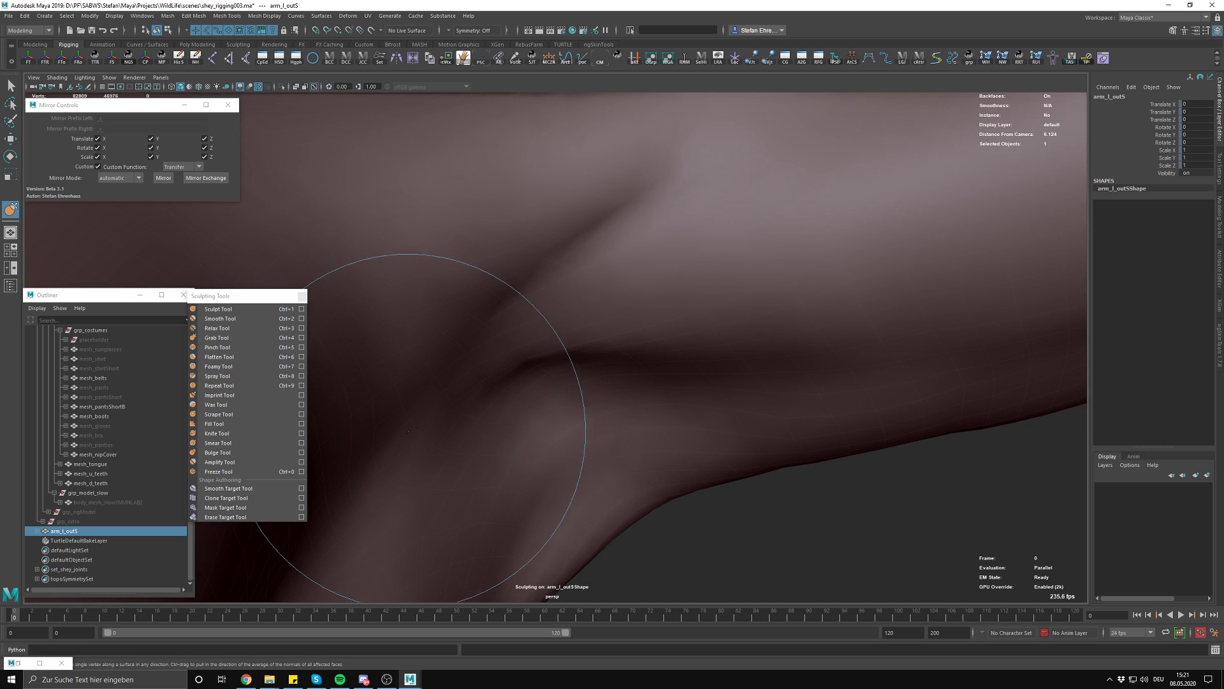
# Deselect the mesh and examine the sculpted left armpit and raised arm from below and from behind
pyautogui.press('w')
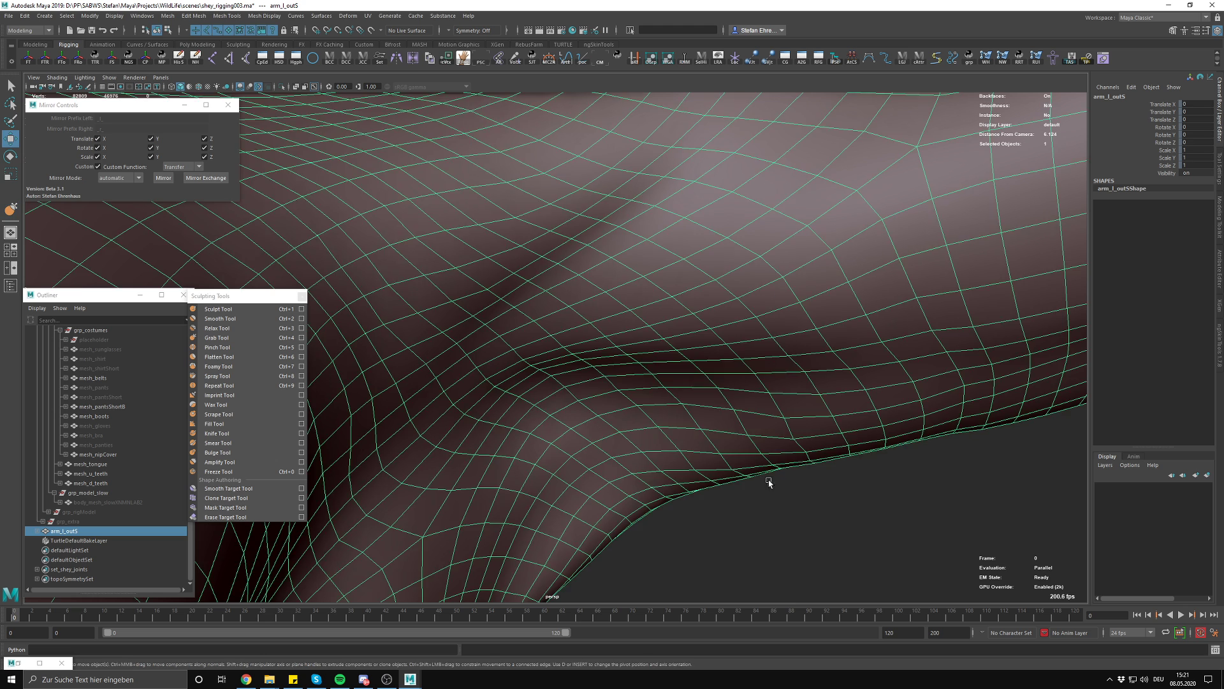
pyautogui.click(781, 494)
pyautogui.keyDown('alt'); pyautogui.moveTo(781, 494); pyautogui.dragTo(545, 231, button='right'); pyautogui.keyUp('alt')
pyautogui.keyDown('alt'); pyautogui.moveTo(545, 231); pyautogui.dragTo(556, 262); pyautogui.keyUp('alt')
pyautogui.keyDown('alt'); pyautogui.moveTo(759, 383); pyautogui.dragTo(716, 343, button='right'); pyautogui.keyUp('alt')
pyautogui.keyDown('alt'); pyautogui.moveTo(716, 343); pyautogui.dragTo(653, 321); pyautogui.keyUp('alt')
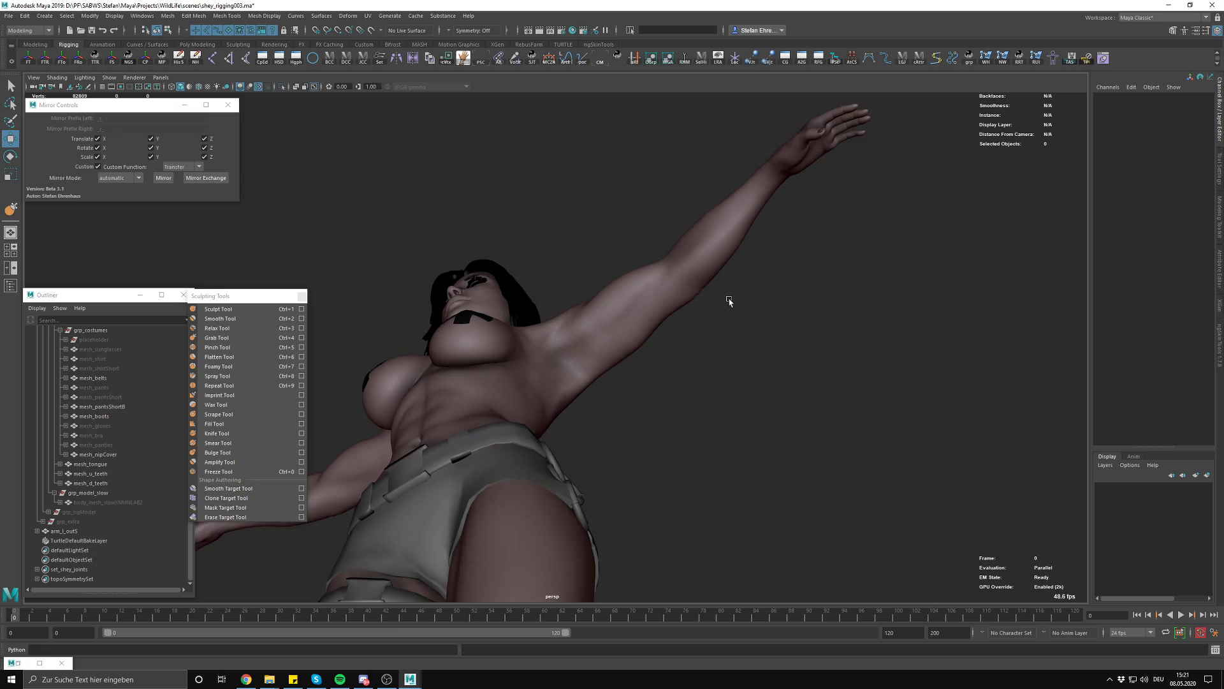
pyautogui.keyDown('alt'); pyautogui.moveTo(653, 321); pyautogui.dragTo(941, 496, button='right'); pyautogui.keyUp('alt')
pyautogui.keyDown('alt'); pyautogui.moveTo(643, 274); pyautogui.dragTo(777, 352, button='right'); pyautogui.keyUp('alt')
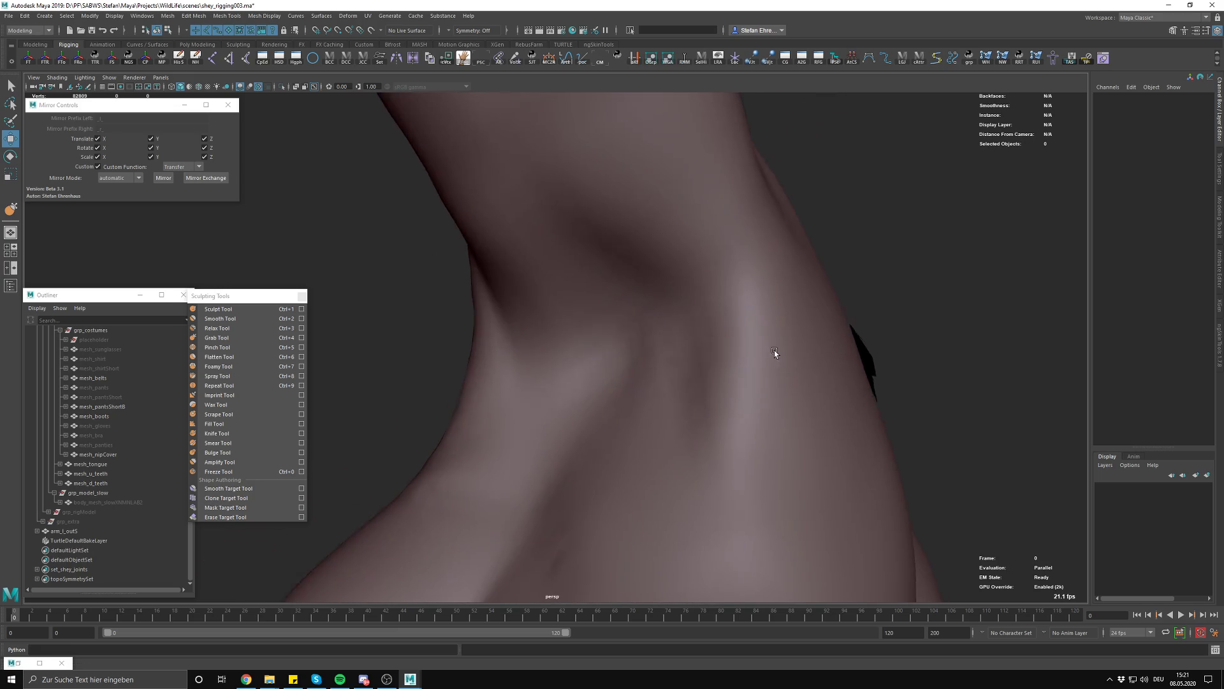
pyautogui.keyDown('alt'); pyautogui.moveTo(777, 352); pyautogui.dragTo(859, 358); pyautogui.keyUp('alt')
# Reselect the arm_l_outS mesh and refine the left armpit surface with the Sculpt Tool
pyautogui.click(684, 330)
pyautogui.keyDown('alt'); pyautogui.moveTo(684, 330); pyautogui.dragTo(665, 368, button='right'); pyautogui.keyUp('alt')
pyautogui.keyDown('alt'); pyautogui.moveTo(664, 368); pyautogui.dragTo(676, 339); pyautogui.keyUp('alt')
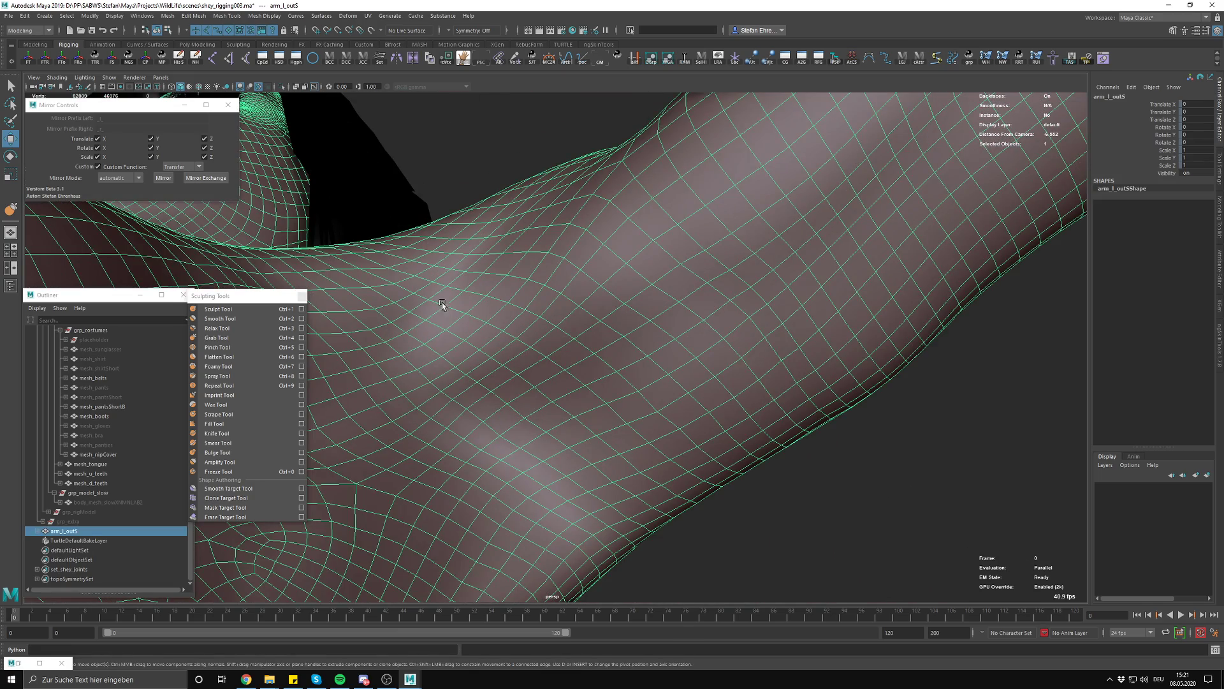
pyautogui.click(249, 312)
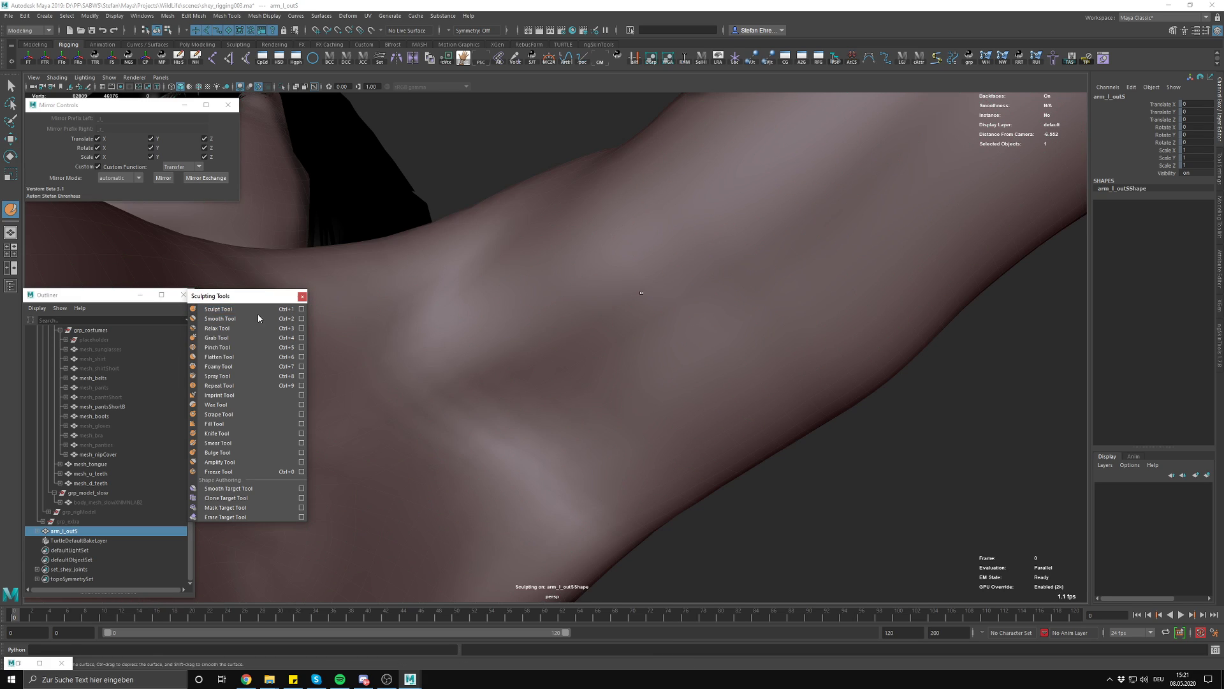
pyautogui.moveTo(547, 356)
pyautogui.keyDown('alt'); pyautogui.mouseDown()
pyautogui.moveTo(546, 309)
pyautogui.moveTo(395, 322)
pyautogui.mouseUp(); pyautogui.keyUp('alt')
# Reshape the armpit folds and the underside of the left upper arm with large Grab Tool strokes
pyautogui.click(243, 338)
pyautogui.moveTo(522, 333)
pyautogui.keyDown('alt'); pyautogui.mouseDown()
pyautogui.moveTo(501, 341)
pyautogui.moveTo(491, 385)
pyautogui.moveTo(512, 249)
pyautogui.mouseUp(); pyautogui.keyUp('alt')
pyautogui.moveTo(499, 234); pyautogui.dragTo(505, 231)
pyautogui.moveTo(502, 438)
pyautogui.mouseDown()
pyautogui.moveTo(561, 353)
pyautogui.moveTo(593, 346)
pyautogui.moveTo(603, 380)
pyautogui.moveTo(603, 364)
pyautogui.moveTo(658, 377)
pyautogui.moveTo(634, 364)
pyautogui.moveTo(630, 332)
pyautogui.mouseUp()
pyautogui.scroll(5, 630, 332)
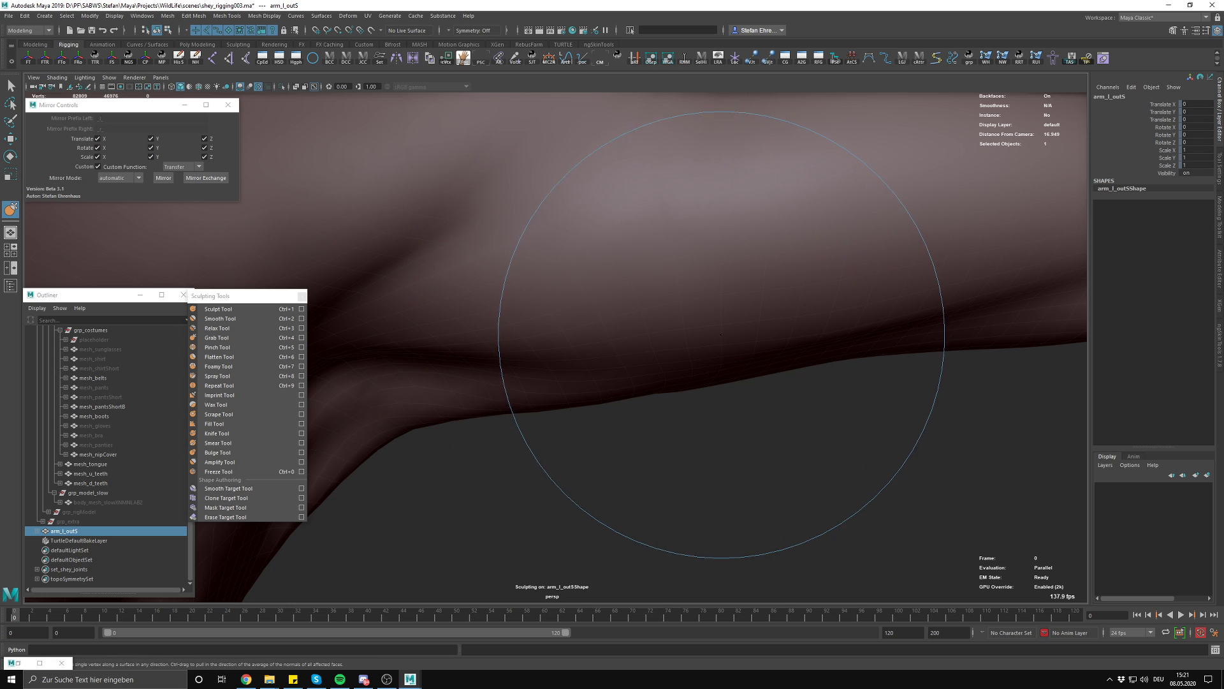
# Sculpt the horizontal fold under the upper arm deeper where it meets the back armpit fold
pyautogui.scroll(5, 701, 319)
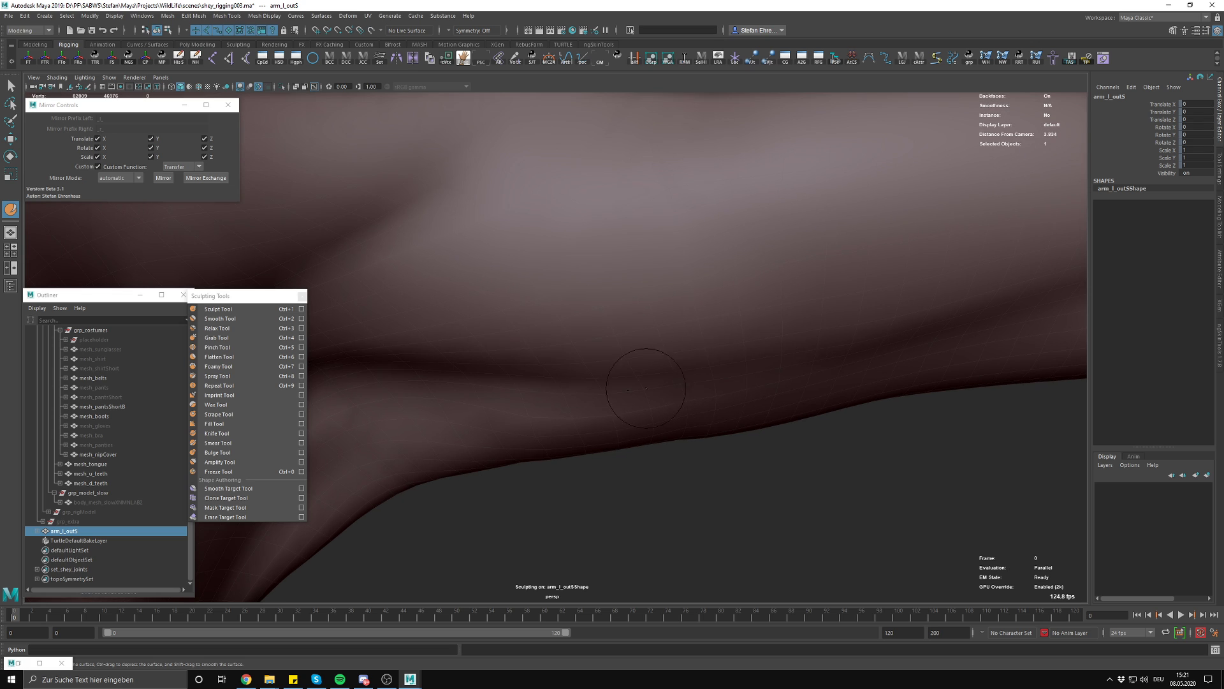
pyautogui.moveTo(519, 383)
pyautogui.keyDown('alt'); pyautogui.mouseDown()
pyautogui.moveTo(721, 369)
pyautogui.moveTo(536, 411)
pyautogui.mouseUp(); pyautogui.keyUp('alt')
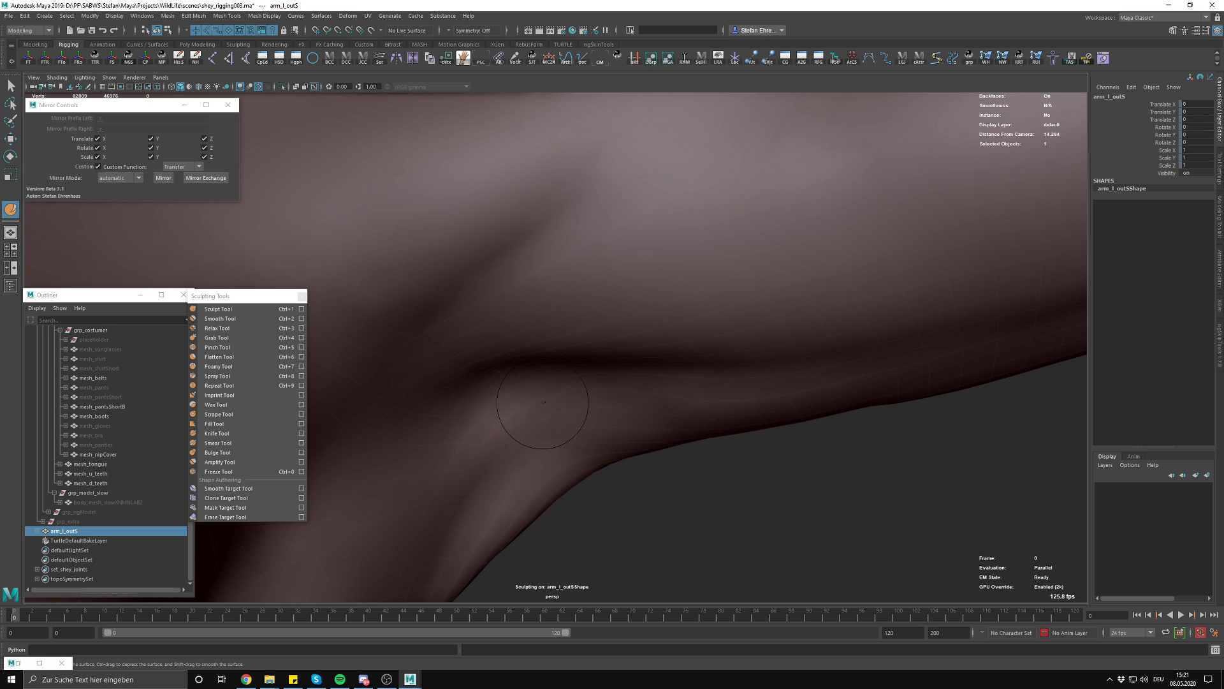
pyautogui.keyDown('alt'); pyautogui.moveTo(477, 480); pyautogui.dragTo(567, 429); pyautogui.keyUp('alt')
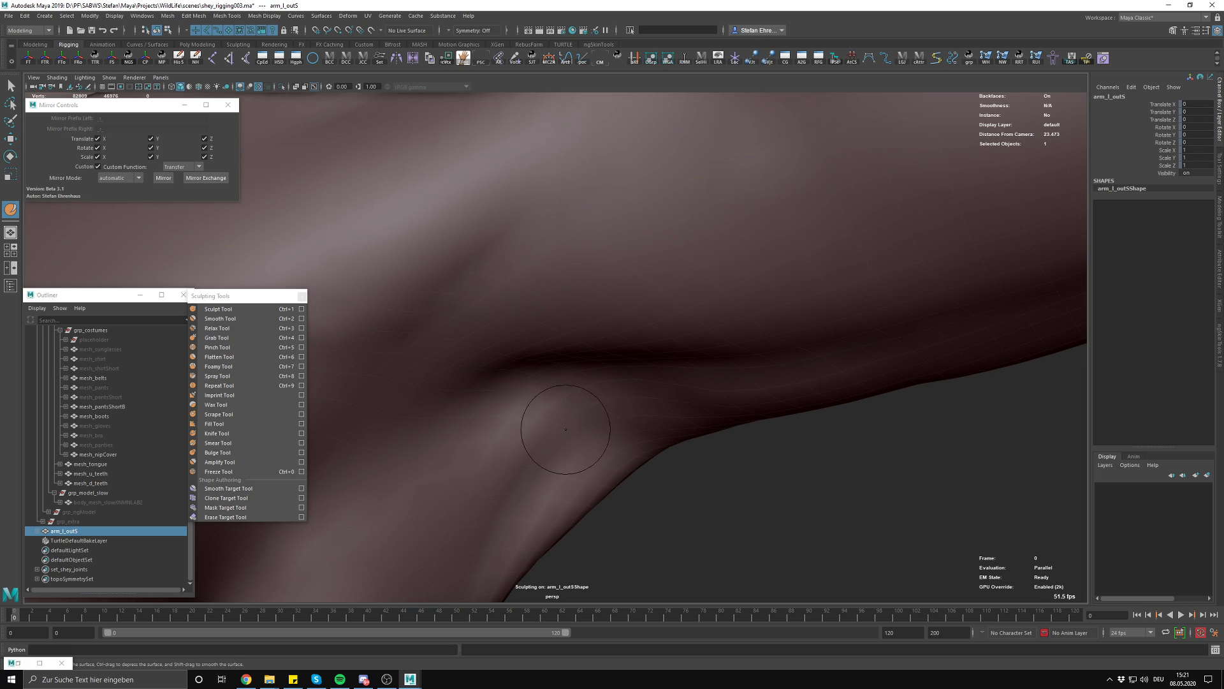
pyautogui.keyDown('alt'); pyautogui.moveTo(518, 406); pyautogui.dragTo(578, 445, button='middle'); pyautogui.keyUp('alt')
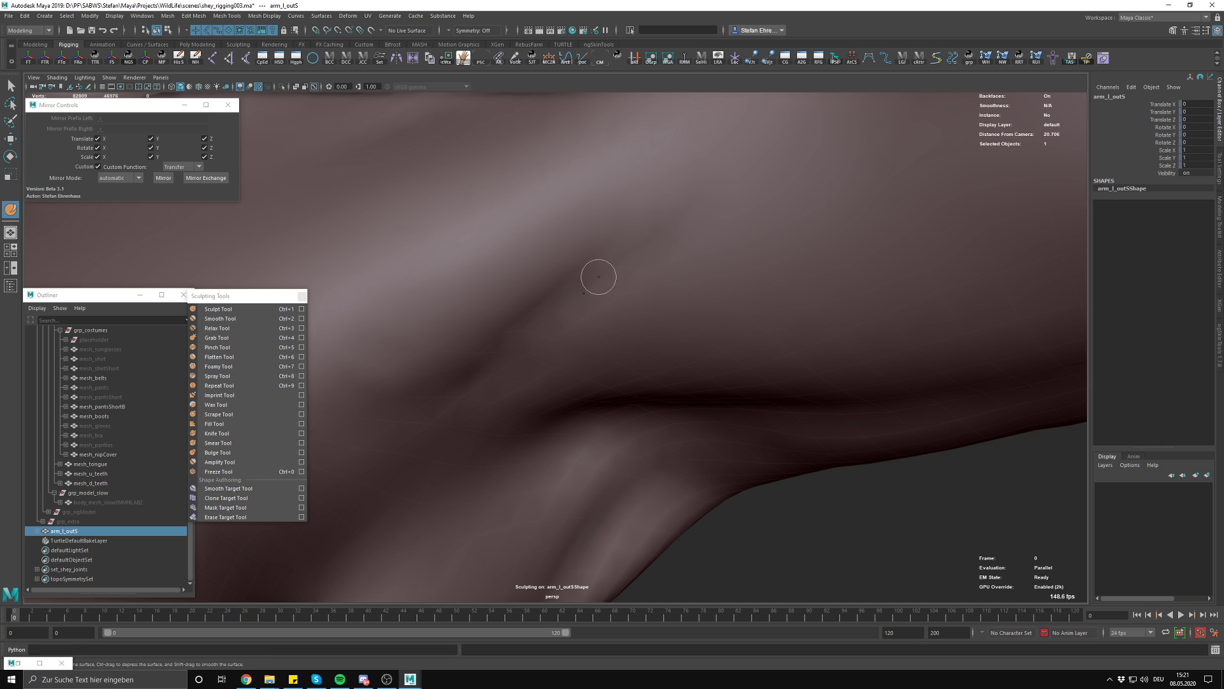
# Carve the diagonal front crease deeper with a small Sculpt brush, continue it down the chest side, and soften the bumps beside it
pyautogui.moveTo(649, 252)
pyautogui.keyDown('alt'); pyautogui.mouseDown()
pyautogui.moveTo(624, 290)
pyautogui.moveTo(727, 268)
pyautogui.moveTo(702, 224)
pyautogui.moveTo(603, 319)
pyautogui.moveTo(548, 315)
pyautogui.mouseUp(); pyautogui.keyUp('alt')
pyautogui.moveTo(517, 279)
pyautogui.keyDown('alt'); pyautogui.mouseDown(button='right')
pyautogui.moveTo(543, 273)
pyautogui.moveTo(540, 325)
pyautogui.mouseUp(button='right'); pyautogui.keyUp('alt')
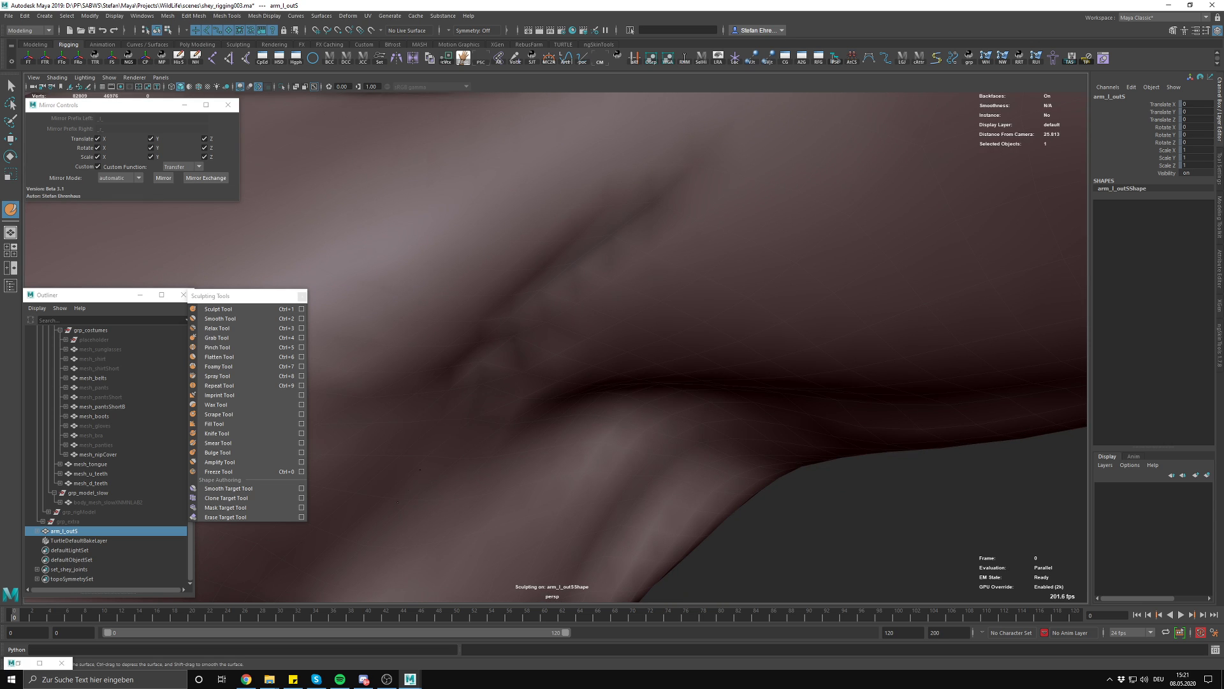
pyautogui.keyDown('alt'); pyautogui.moveTo(461, 422); pyautogui.dragTo(563, 365, button='middle'); pyautogui.keyUp('alt')
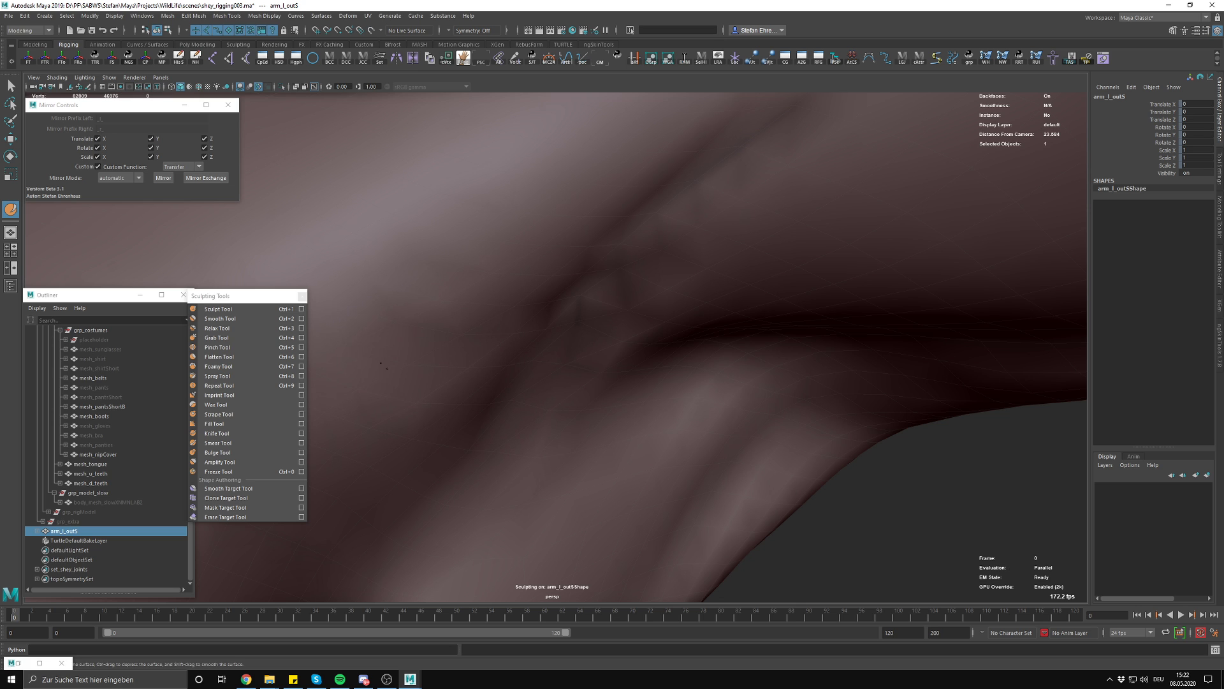
pyautogui.keyDown('alt'); pyautogui.moveTo(610, 222); pyautogui.dragTo(583, 243); pyautogui.keyUp('alt')
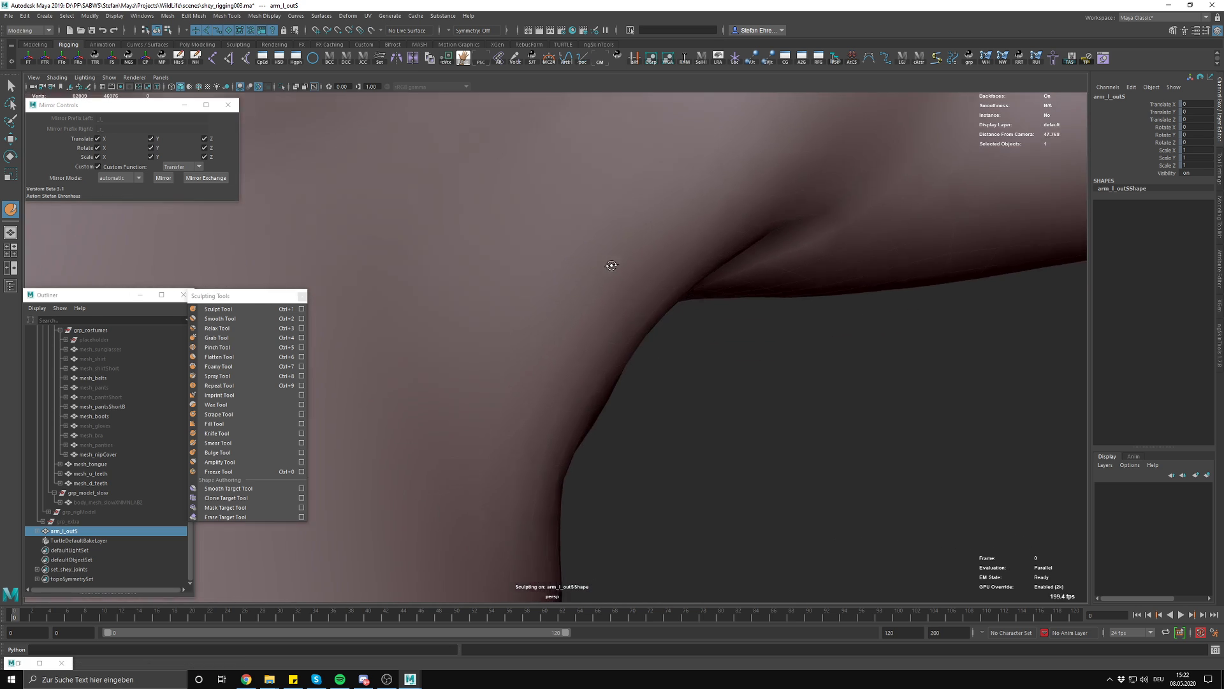
pyautogui.moveTo(612, 264)
pyautogui.keyDown('alt'); pyautogui.mouseDown()
pyautogui.moveTo(625, 224)
pyautogui.moveTo(607, 339)
pyautogui.moveTo(557, 364)
pyautogui.moveTo(567, 339)
pyautogui.moveTo(542, 347)
pyautogui.moveTo(563, 358)
pyautogui.moveTo(622, 330)
pyautogui.mouseUp(); pyautogui.keyUp('alt')
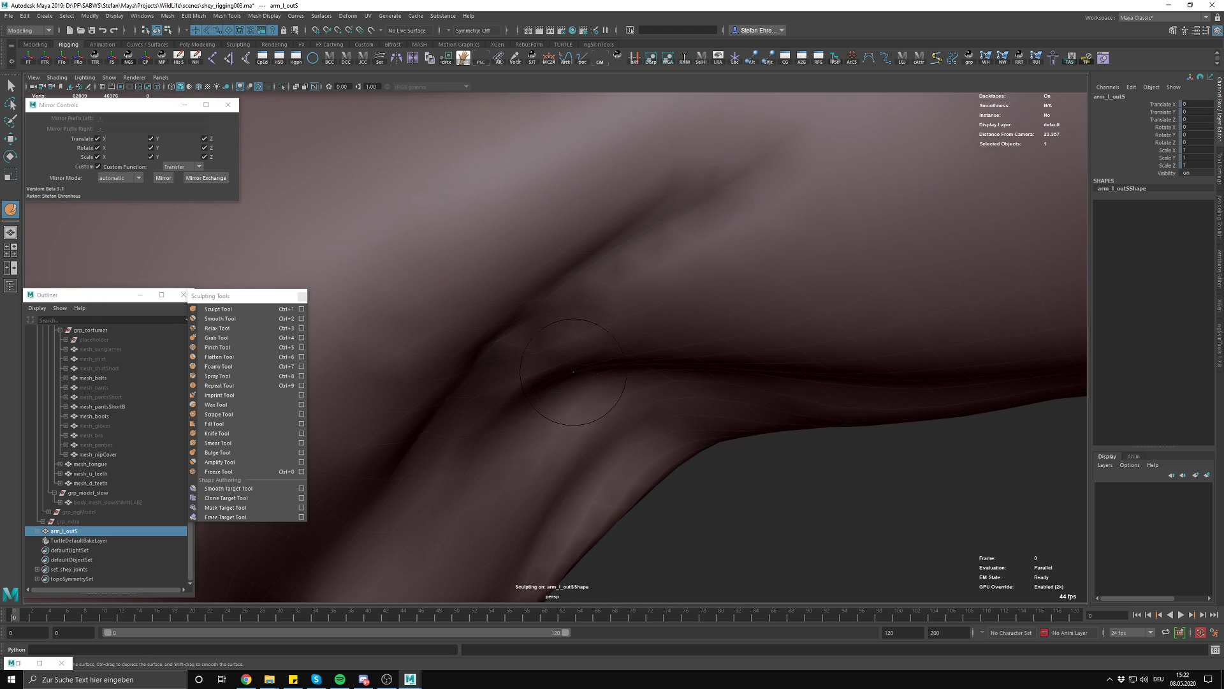
pyautogui.moveTo(580, 373)
pyautogui.keyDown('alt'); pyautogui.mouseDown()
pyautogui.moveTo(530, 306)
pyautogui.moveTo(613, 382)
pyautogui.mouseUp(); pyautogui.keyUp('alt')
# Deselect the mesh and examine the left armpit folds from the front, from below and from the side
pyautogui.press('w')
pyautogui.click(795, 533)
pyautogui.keyDown('alt'); pyautogui.moveTo(765, 504); pyautogui.dragTo(452, 215, button='right'); pyautogui.keyUp('alt')
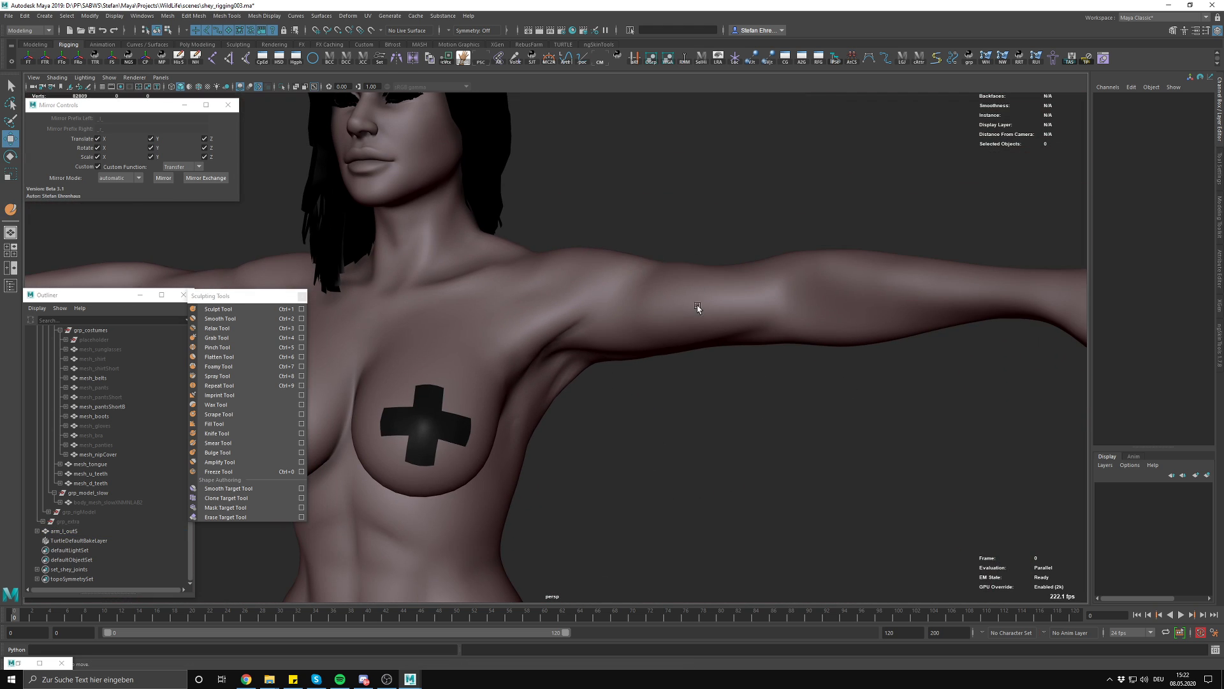
pyautogui.scroll(-5, 720, 325)
pyautogui.keyDown('alt'); pyautogui.moveTo(721, 326); pyautogui.dragTo(648, 382); pyautogui.keyUp('alt')
pyautogui.keyDown('alt'); pyautogui.moveTo(648, 382); pyautogui.dragTo(743, 445, button='right'); pyautogui.keyUp('alt')
pyautogui.keyDown('alt'); pyautogui.moveTo(744, 445); pyautogui.dragTo(767, 412); pyautogui.keyUp('alt')
pyautogui.keyDown('alt'); pyautogui.moveTo(768, 412); pyautogui.dragTo(670, 358, button='right'); pyautogui.keyUp('alt')
pyautogui.keyDown('alt'); pyautogui.moveTo(669, 357); pyautogui.dragTo(627, 412); pyautogui.keyUp('alt')
pyautogui.keyDown('alt'); pyautogui.moveTo(626, 412); pyautogui.dragTo(602, 360, button='middle'); pyautogui.keyUp('alt')
pyautogui.keyDown('alt'); pyautogui.moveTo(602, 361); pyautogui.dragTo(670, 376, button='right'); pyautogui.keyUp('alt')
pyautogui.moveTo(670, 376)
pyautogui.keyDown('alt'); pyautogui.mouseDown()
pyautogui.moveTo(763, 443)
pyautogui.moveTo(779, 400)
pyautogui.moveTo(702, 399)
pyautogui.moveTo(741, 396)
pyautogui.moveTo(708, 396)
pyautogui.moveTo(728, 382)
pyautogui.moveTo(683, 381)
pyautogui.mouseUp(); pyautogui.keyUp('alt')
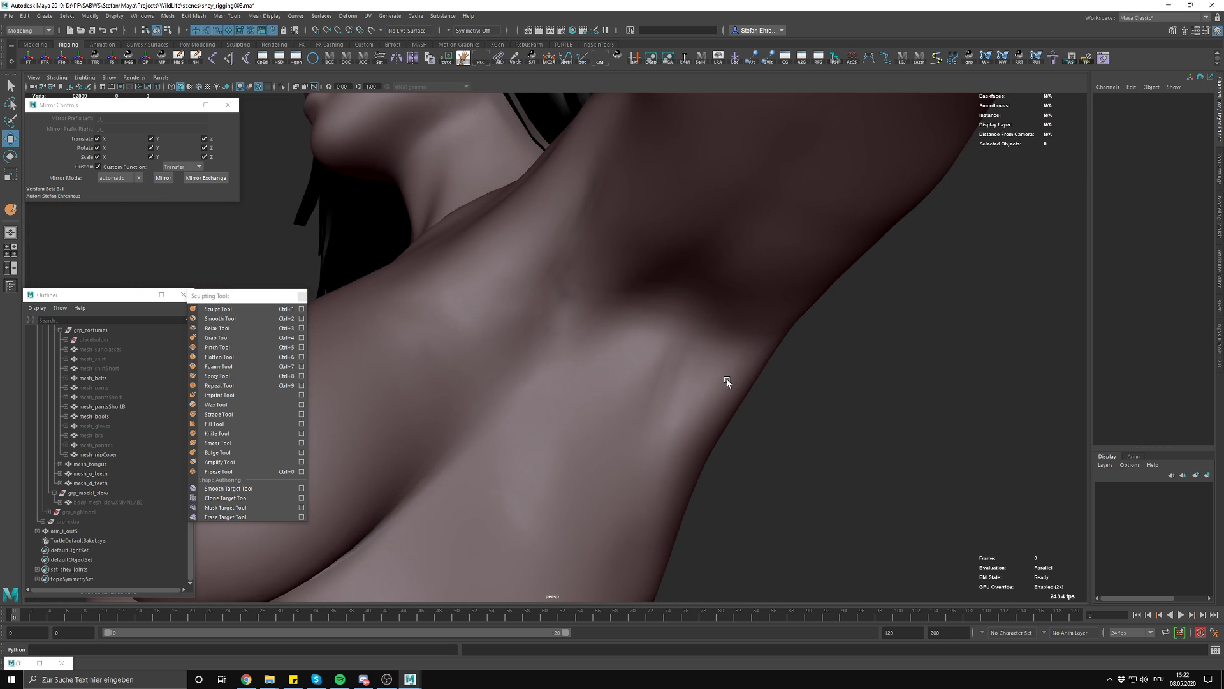
# Reselect the arm_l_outS mesh and sculpt the transition between the armpit hollow and the side of the torso
pyautogui.click(751, 308)
pyautogui.keyDown('alt'); pyautogui.moveTo(751, 309); pyautogui.dragTo(775, 309, button='right'); pyautogui.keyUp('alt')
pyautogui.keyDown('alt'); pyautogui.moveTo(774, 309); pyautogui.dragTo(792, 303); pyautogui.keyUp('alt')
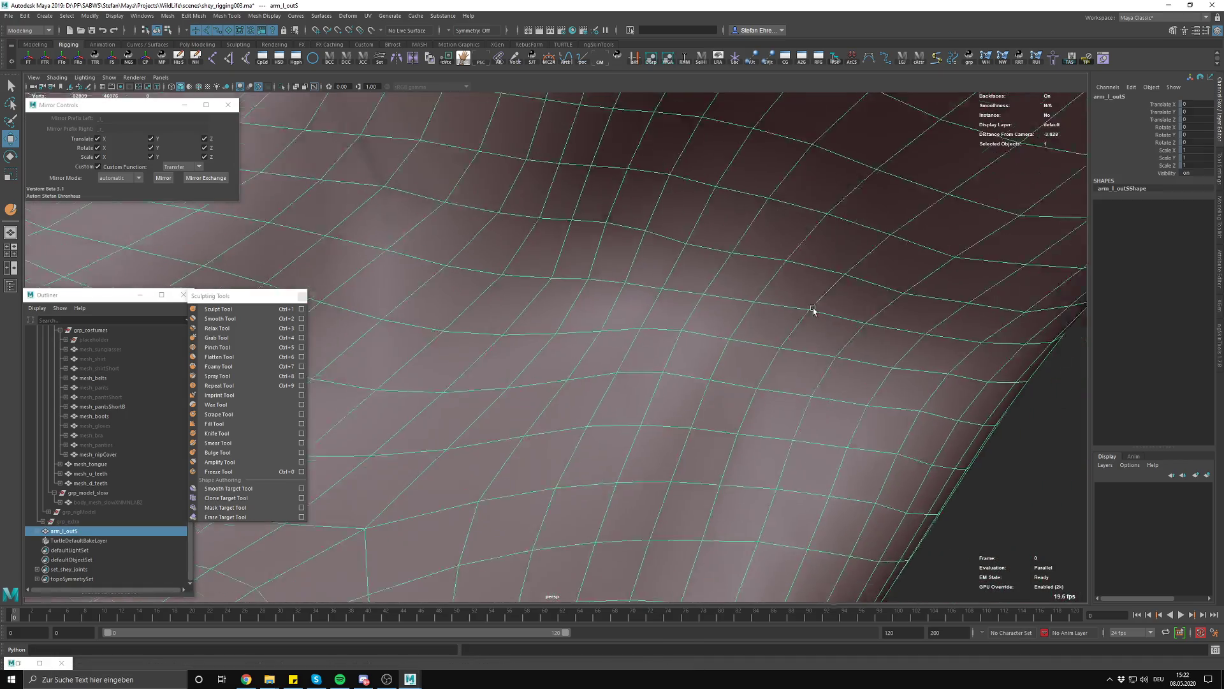
pyautogui.keyDown('alt'); pyautogui.moveTo(792, 303); pyautogui.dragTo(539, 333, button='right'); pyautogui.keyUp('alt')
pyautogui.click(221, 310)
pyautogui.moveTo(538, 333)
pyautogui.keyDown('alt'); pyautogui.mouseDown()
pyautogui.moveTo(580, 352)
pyautogui.moveTo(560, 358)
pyautogui.moveTo(565, 336)
pyautogui.moveTo(558, 383)
pyautogui.moveTo(575, 319)
pyautogui.mouseUp(); pyautogui.keyUp('alt')
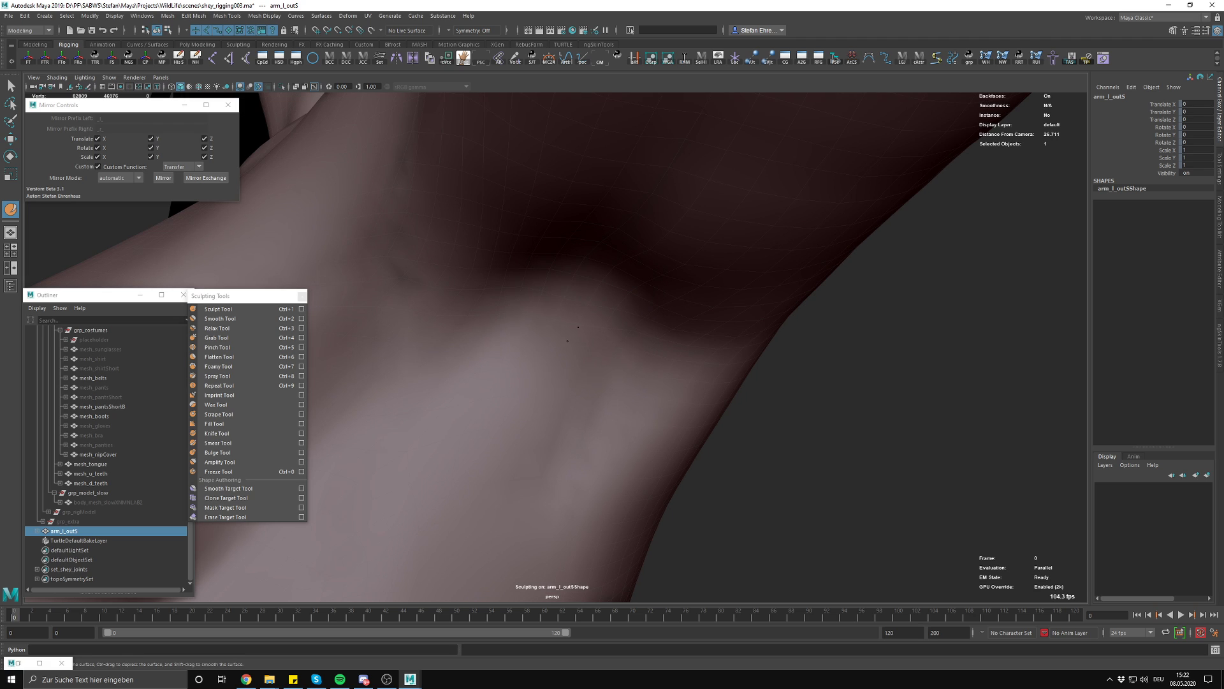
# Pull the front and back armpit folds into shape with the Grab Tool where the two creases meet
pyautogui.click(217, 337)
pyautogui.moveTo(485, 354)
pyautogui.keyDown('alt'); pyautogui.mouseDown()
pyautogui.moveTo(555, 334)
pyautogui.moveTo(599, 364)
pyautogui.moveTo(563, 372)
pyautogui.moveTo(603, 343)
pyautogui.mouseUp(); pyautogui.keyUp('alt')
pyautogui.scroll(-3, 603, 343)
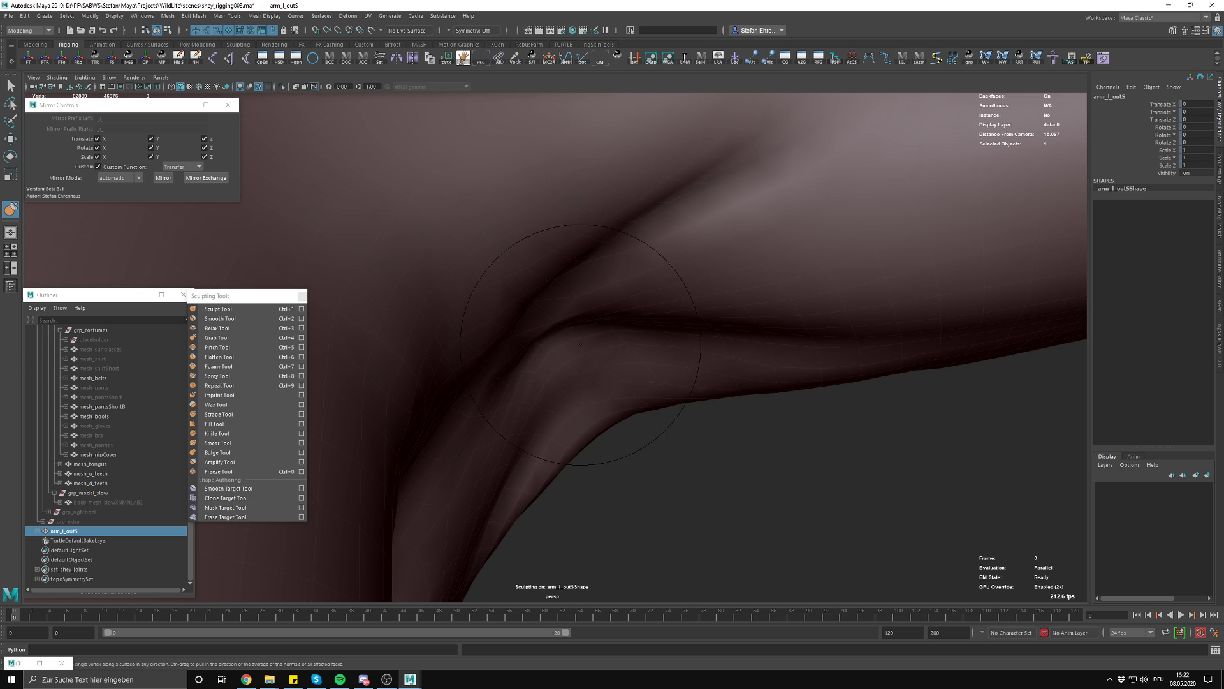
pyautogui.moveTo(559, 294)
pyautogui.mouseDown()
pyautogui.moveTo(552, 319)
pyautogui.moveTo(571, 348)
pyautogui.moveTo(545, 358)
pyautogui.moveTo(561, 282)
pyautogui.moveTo(694, 370)
pyautogui.moveTo(651, 369)
pyautogui.moveTo(676, 421)
pyautogui.mouseUp()
# Deselect the mesh and examine the finished left shoulder and armpit shape at body distance and close up
pyautogui.scroll(-5, 651, 369)
pyautogui.press('w')
pyautogui.click(795, 446)
pyautogui.scroll(-6, 791, 408)
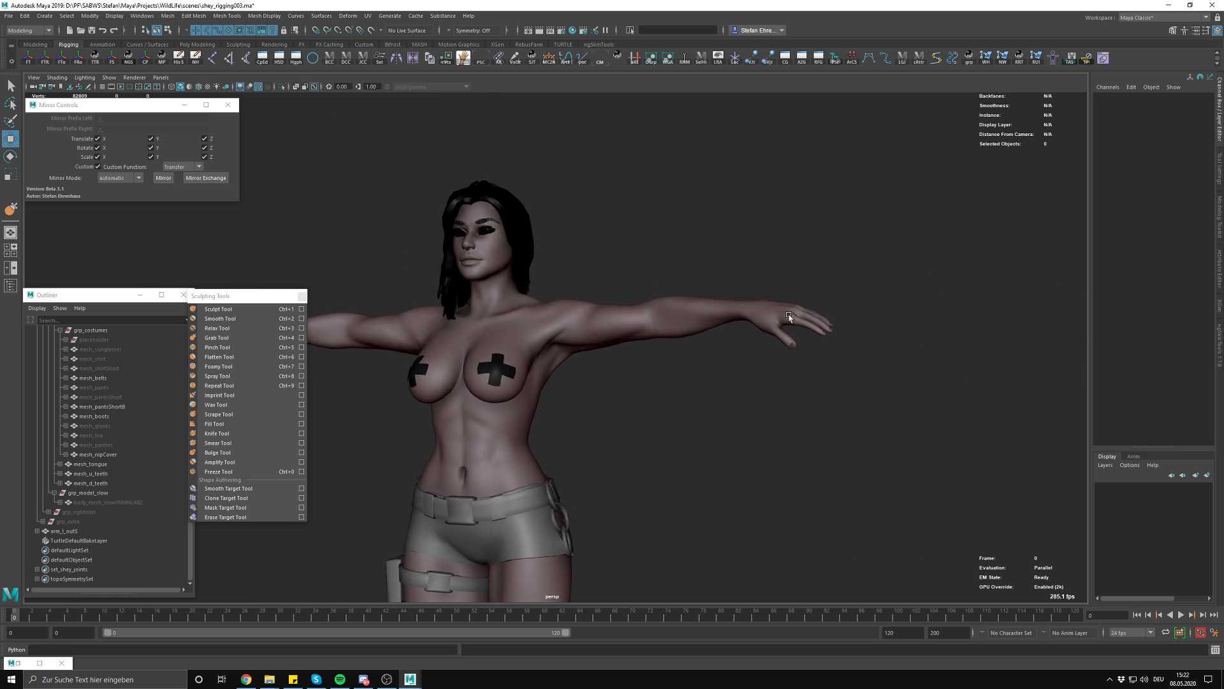
pyautogui.keyDown('alt'); pyautogui.moveTo(784, 314); pyautogui.dragTo(807, 352); pyautogui.keyUp('alt')
pyautogui.keyDown('alt'); pyautogui.moveTo(808, 352); pyautogui.dragTo(735, 410, button='right'); pyautogui.keyUp('alt')
pyautogui.keyDown('alt'); pyautogui.moveTo(735, 410); pyautogui.dragTo(718, 459); pyautogui.keyUp('alt')
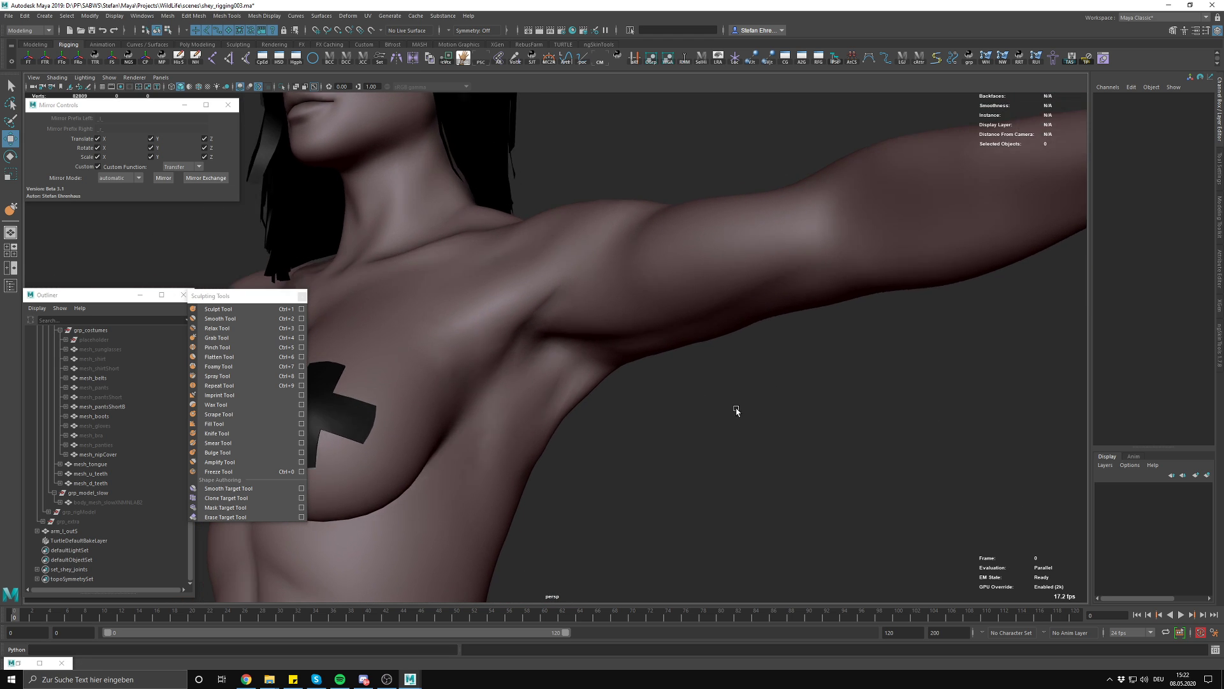
pyautogui.keyDown('alt'); pyautogui.moveTo(701, 392); pyautogui.dragTo(665, 486); pyautogui.keyUp('alt')
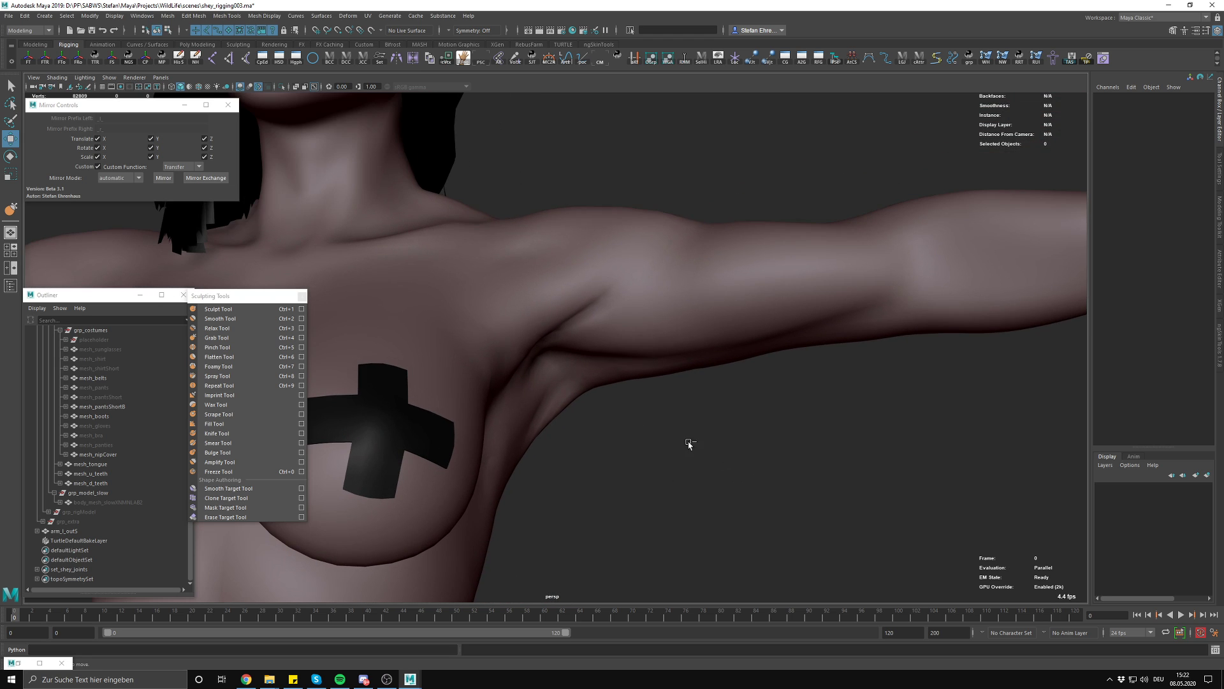
# Save the scene
pyautogui.press('q')
pyautogui.hotkey('ctrl', 's')
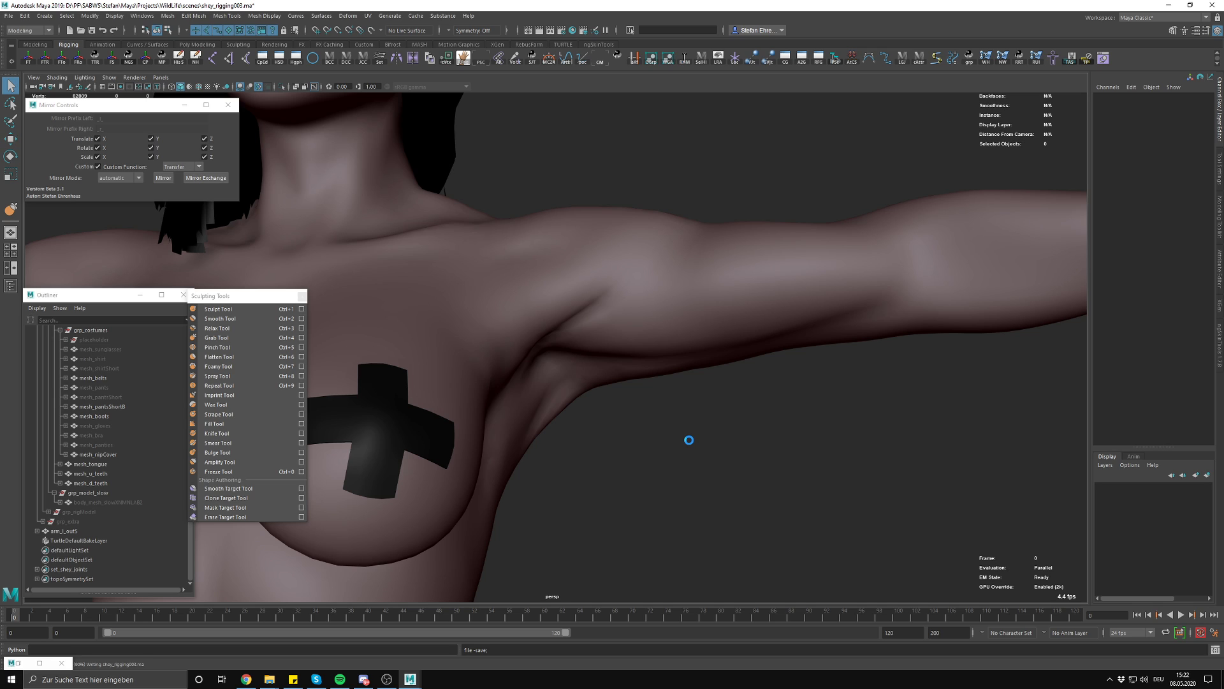
pyautogui.press('w')
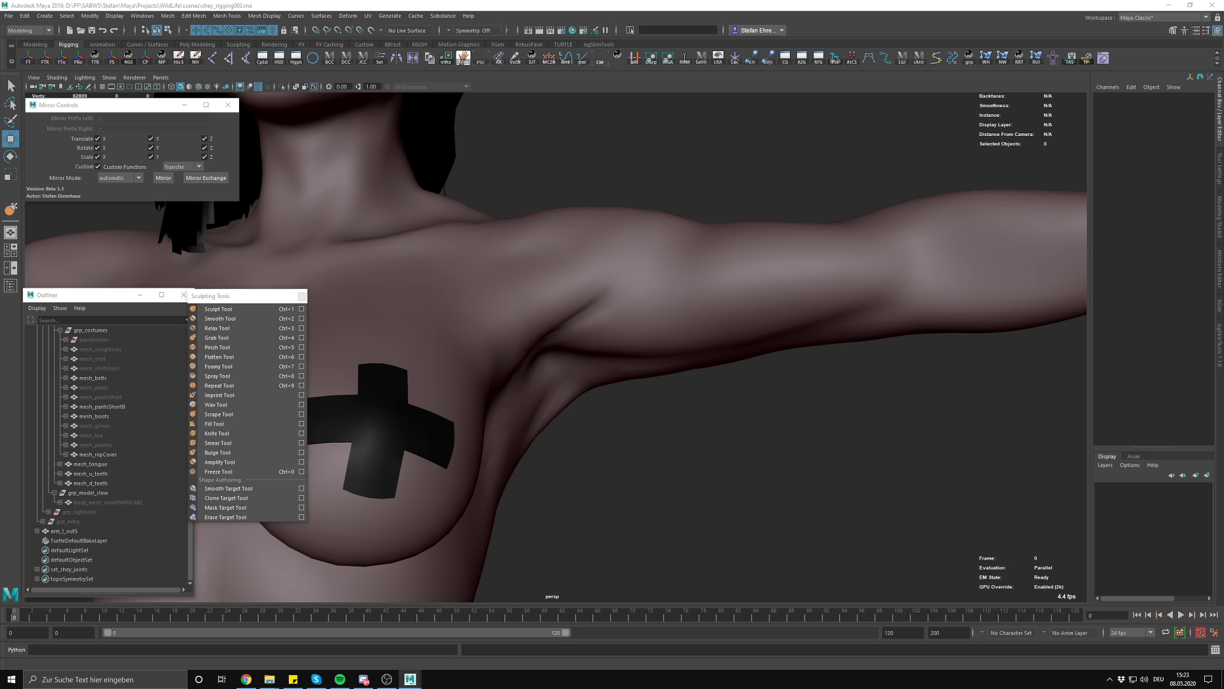
# Open the Script Editor beside the character and highlight the invertShape command in the dev script
pyautogui.click(1215, 649)
pyautogui.moveTo(657, 30); pyautogui.dragTo(801, 48)
pyautogui.doubleClick(653, 628)
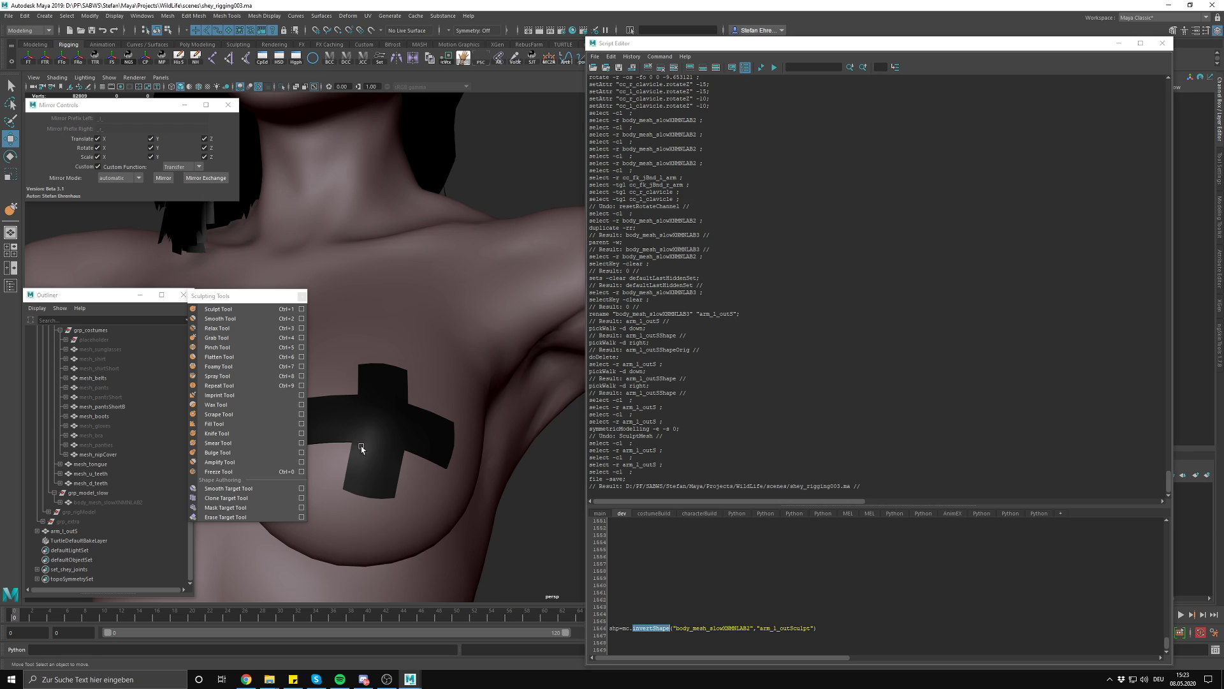
# Select the arm_l_outS mesh and examine the sculpted left shoulder and armpit from body distance and close up
pyautogui.keyDown('alt'); pyautogui.moveTo(440, 446); pyautogui.dragTo(339, 437, button='right'); pyautogui.keyUp('alt')
pyautogui.keyDown('alt'); pyautogui.moveTo(339, 437); pyautogui.dragTo(421, 546); pyautogui.keyUp('alt')
pyautogui.keyDown('alt'); pyautogui.moveTo(421, 547); pyautogui.dragTo(451, 535, button='right'); pyautogui.keyUp('alt')
pyautogui.keyDown('alt'); pyautogui.moveTo(450, 536); pyautogui.dragTo(467, 510); pyautogui.keyUp('alt')
pyautogui.click(64, 531)
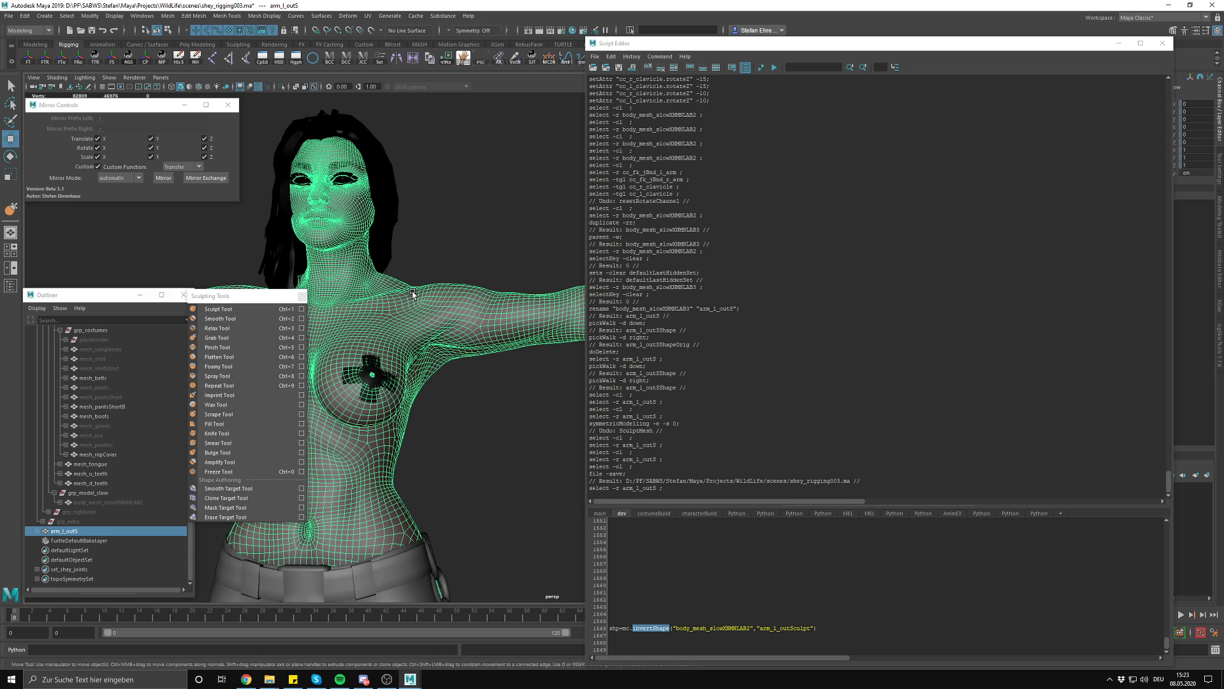
pyautogui.scroll(5, 454, 316)
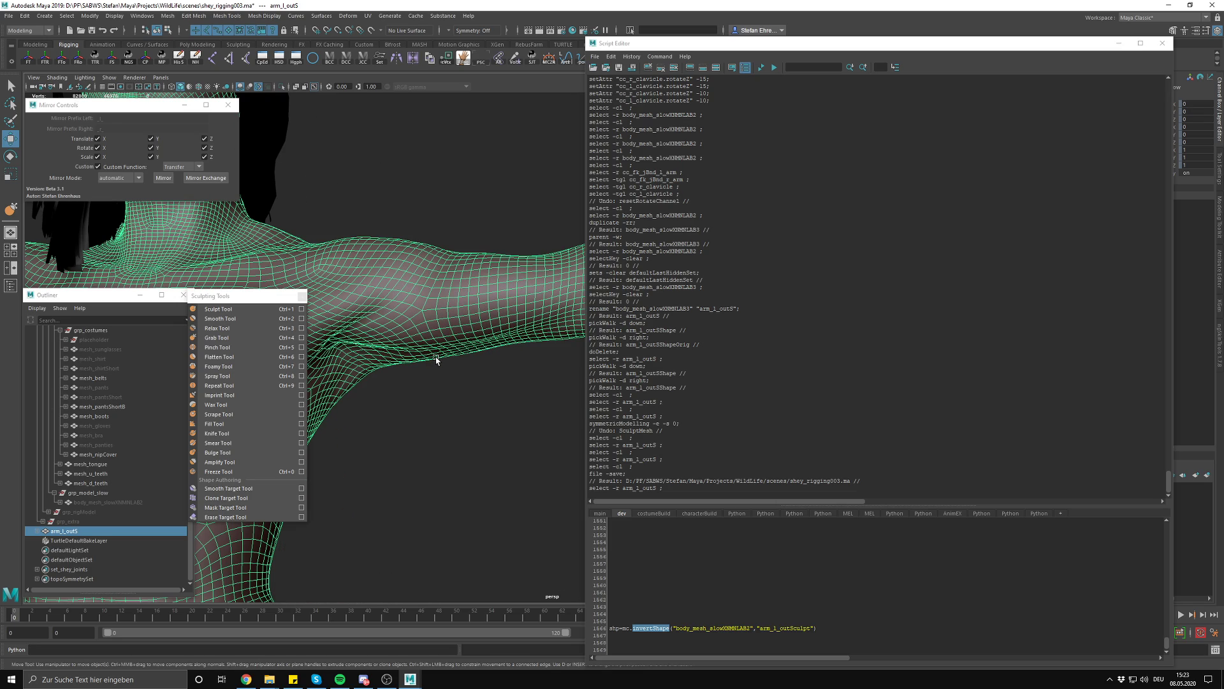
pyautogui.keyDown('alt'); pyautogui.moveTo(409, 342); pyautogui.dragTo(486, 399); pyautogui.keyUp('alt')
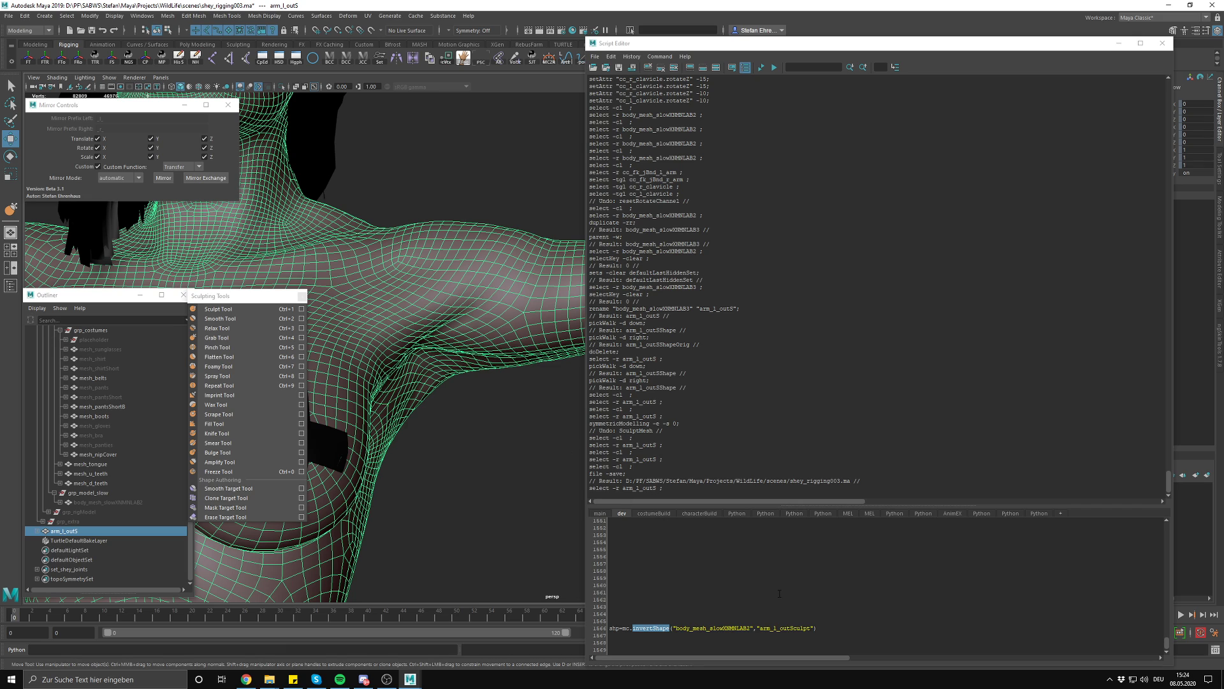
# Set the sculpt argument of the invertShape line to arm_l_outS, keeping body_mesh_slowXNMNLAB2 as base, and run that line
pyautogui.doubleClick(717, 628)
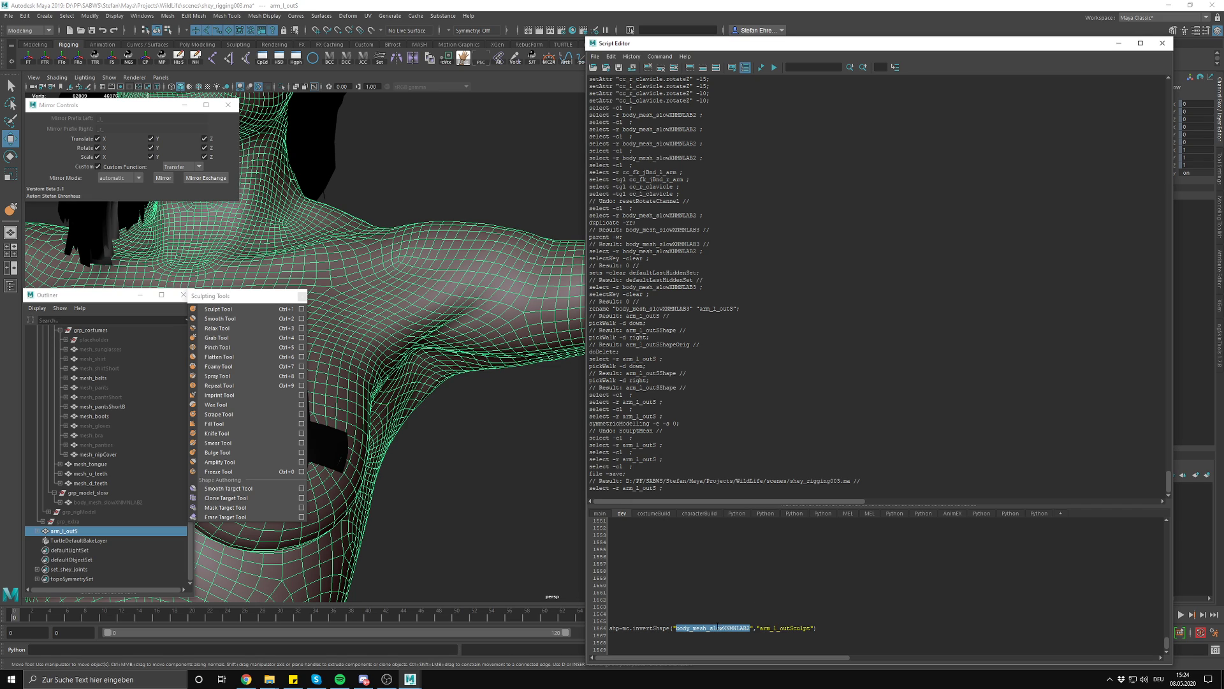
pyautogui.click(105, 502)
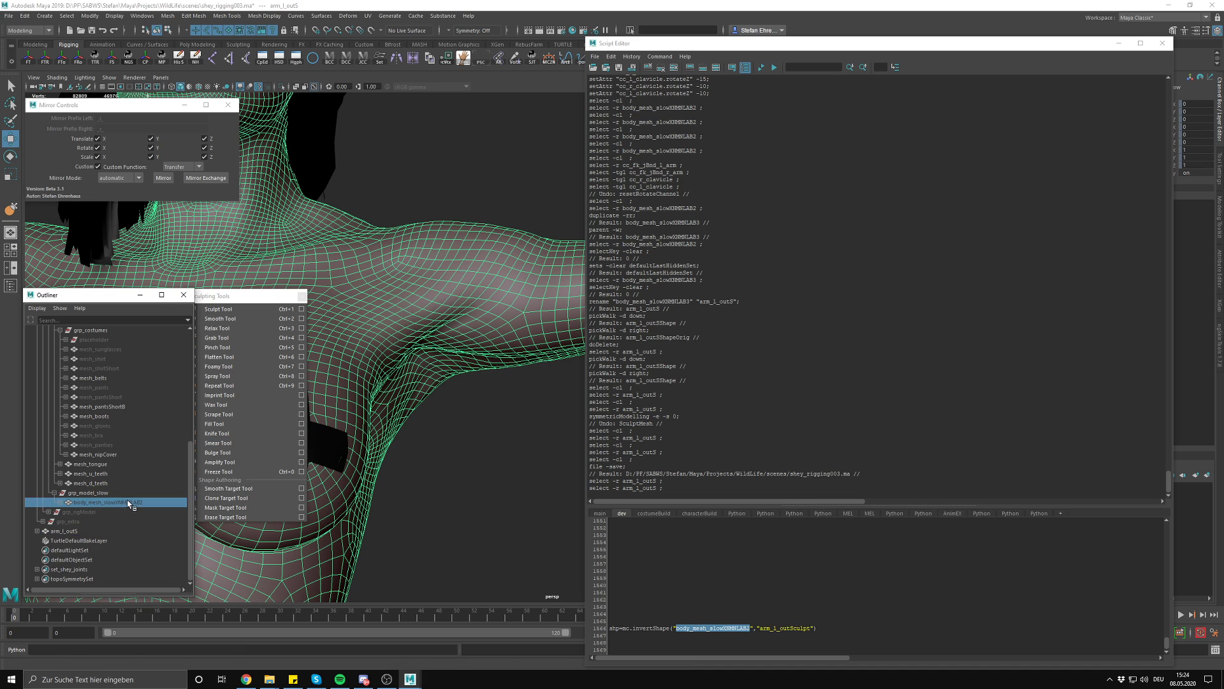
pyautogui.click(63, 531)
pyautogui.doubleClick(785, 628)
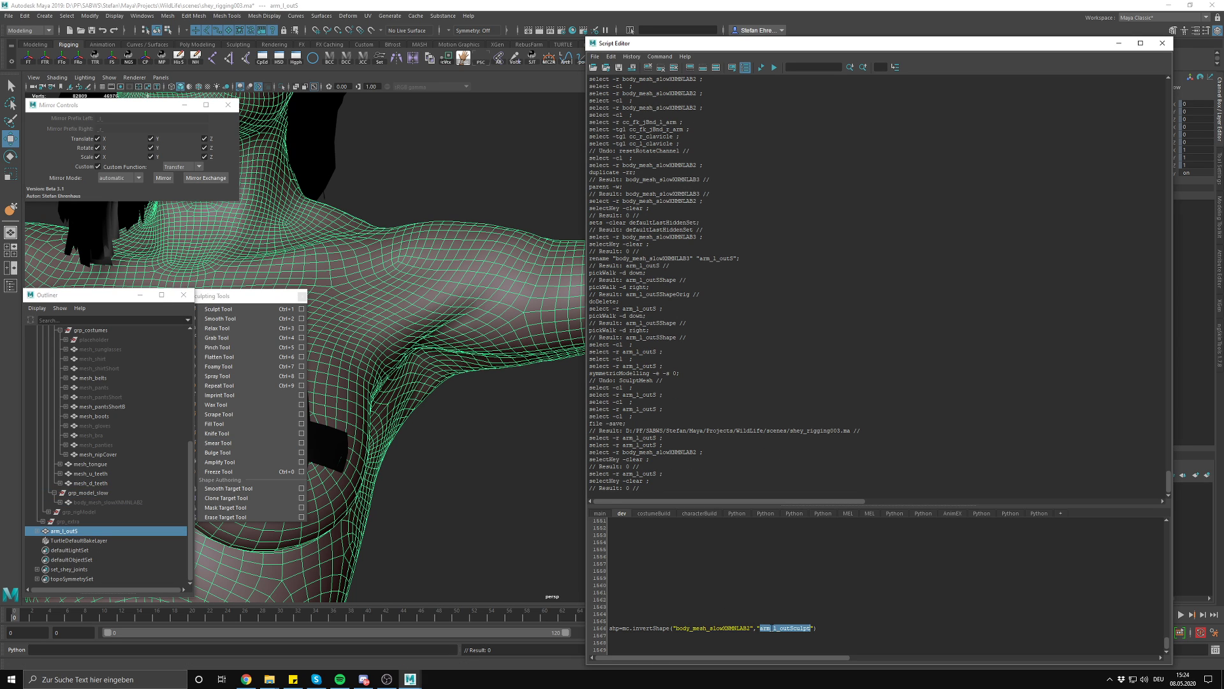
pyautogui.write('arm_l_outS')
pyautogui.tripleClick(759, 629)
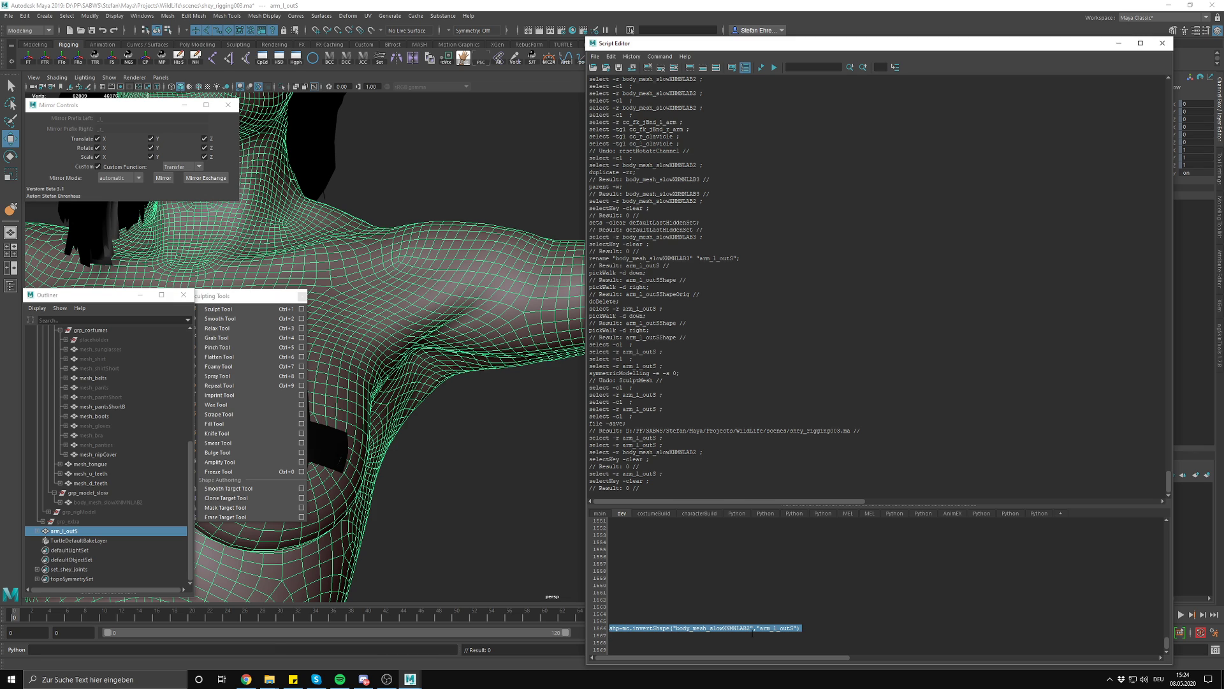
pyautogui.hotkey('ctrl', 'Return')
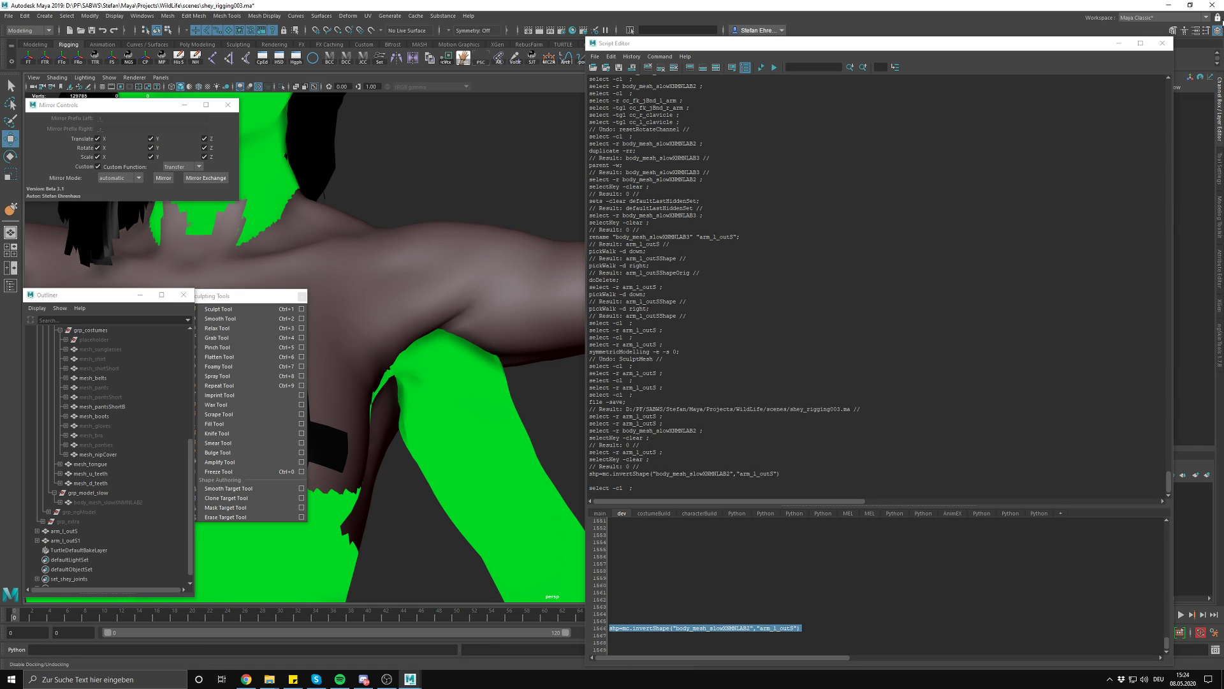
# Minimize the Script Editor and assign the existing lambert1 material to the green inverted mesh
pyautogui.click(1119, 42)
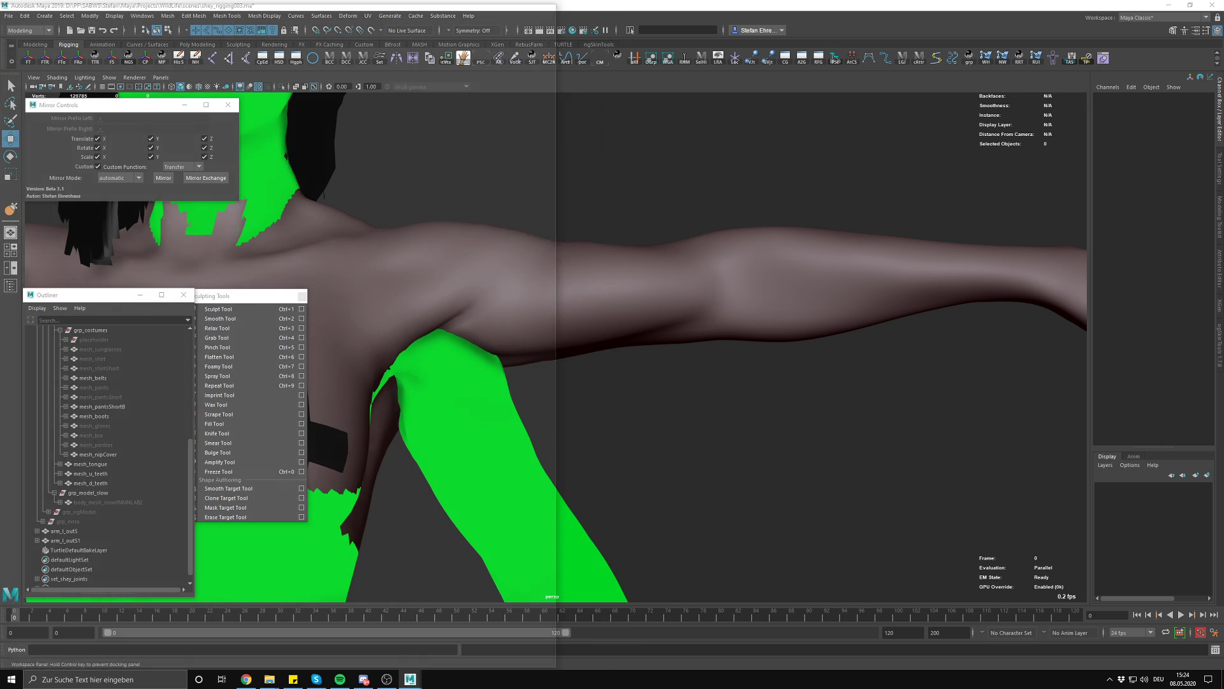
pyautogui.click(801, 498)
pyautogui.keyDown('alt'); pyautogui.moveTo(801, 497); pyautogui.dragTo(603, 399, button='right'); pyautogui.keyUp('alt')
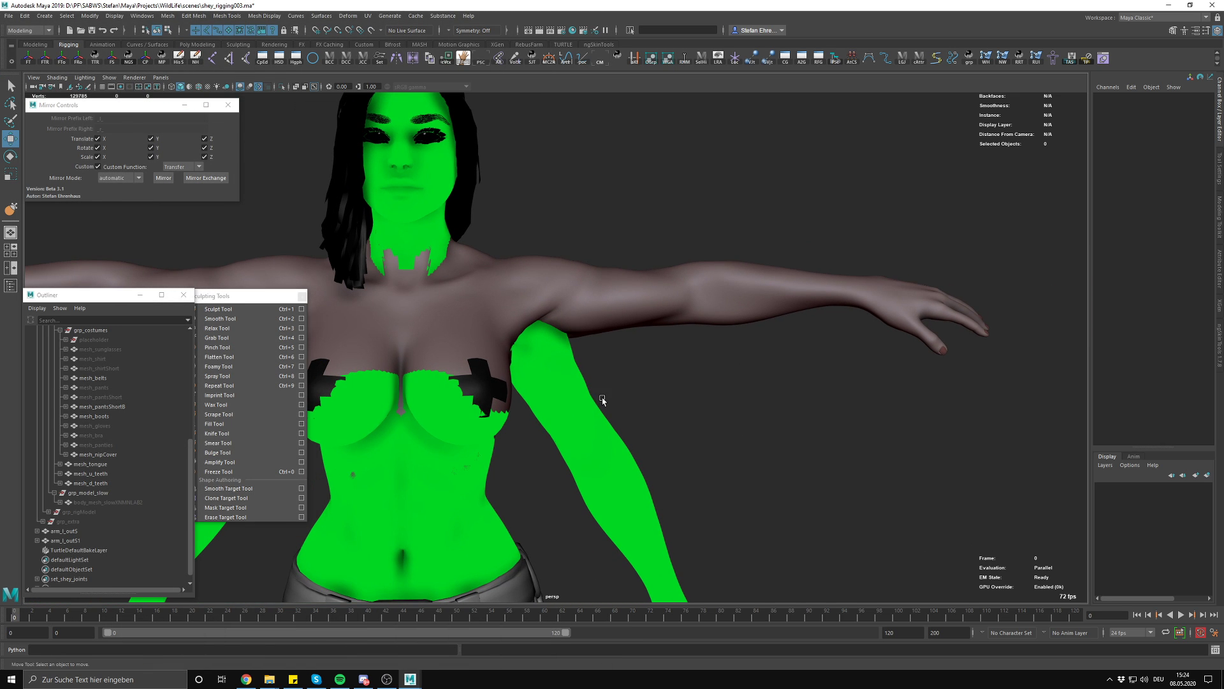
pyautogui.click(574, 398)
pyautogui.rightClick(566, 375)
pyautogui.moveTo(582, 643)
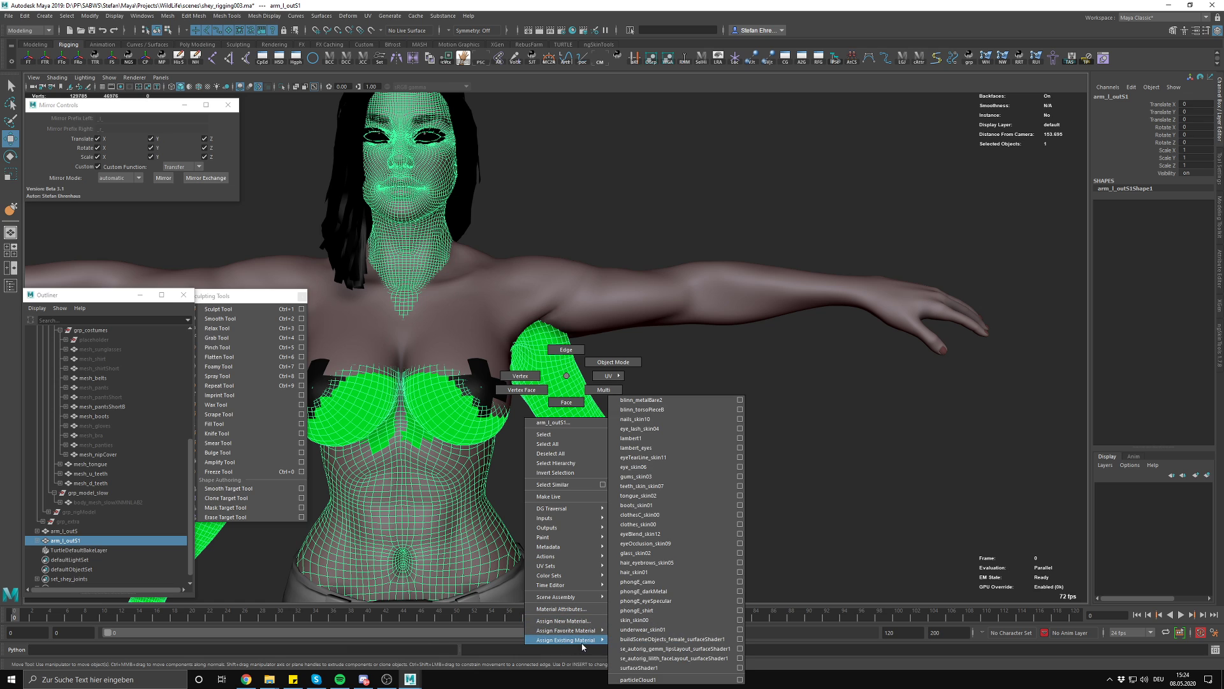
pyautogui.click(658, 438)
pyautogui.click(707, 434)
# Hide the arm_l_outS sculpt and unhide the skinned body mesh body_mesh_slowXNMNLAB2
pyautogui.moveTo(708, 433)
pyautogui.keyDown('alt'); pyautogui.mouseDown()
pyautogui.moveTo(614, 408)
pyautogui.moveTo(694, 447)
pyautogui.moveTo(676, 440)
pyautogui.mouseUp(); pyautogui.keyUp('alt')
pyautogui.click(151, 531)
pyautogui.hotkey('ctrl', 'h')
pyautogui.click(125, 503)
pyautogui.hotkey('shift', 'h')
pyautogui.click(725, 427)
# Try rotating the left arm control cc_fk_jBnd_l_arm with the inverted mesh shown, and undo the rotation
pyautogui.click(637, 362)
pyautogui.hotkey('alt', '1')
pyautogui.click(745, 337)
pyautogui.hotkey('alt', '1')
pyautogui.press('e')
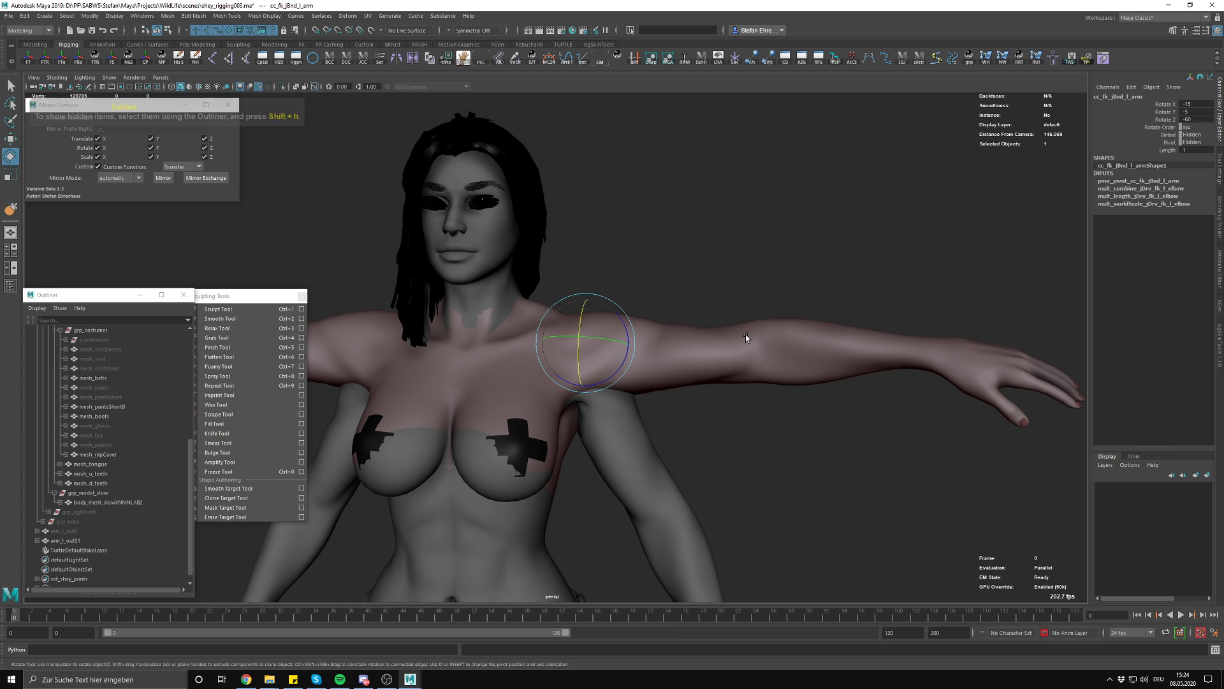
pyautogui.moveTo(746, 339); pyautogui.dragTo(722, 308, button='middle')
pyautogui.moveTo(610, 320); pyautogui.dragTo(593, 306)
pyautogui.hotkey('ctrl', 'z')
pyautogui.hotkey('ctrl', 'z')
pyautogui.hotkey('ctrl', 'z')
# Hide the inverted mesh arm_l_outS1 and rename it arm_l_out
pyautogui.click(644, 461)
pyautogui.scroll(3, 670, 457)
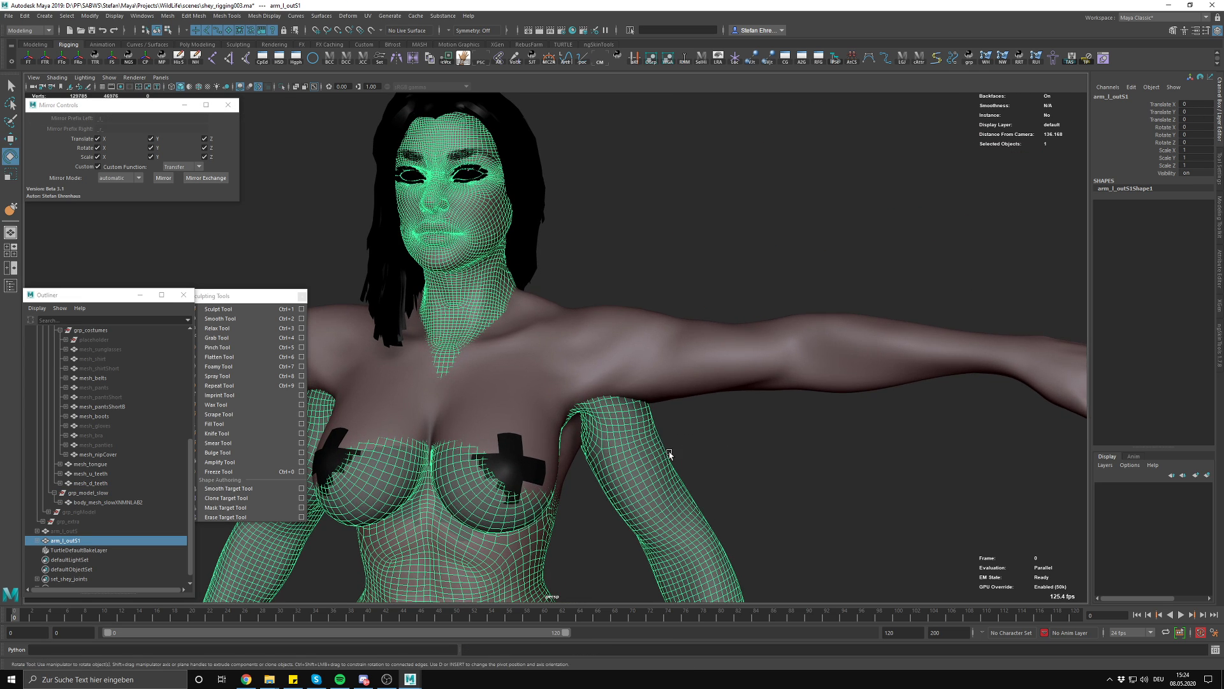
pyautogui.hotkey('ctrl', 'h')
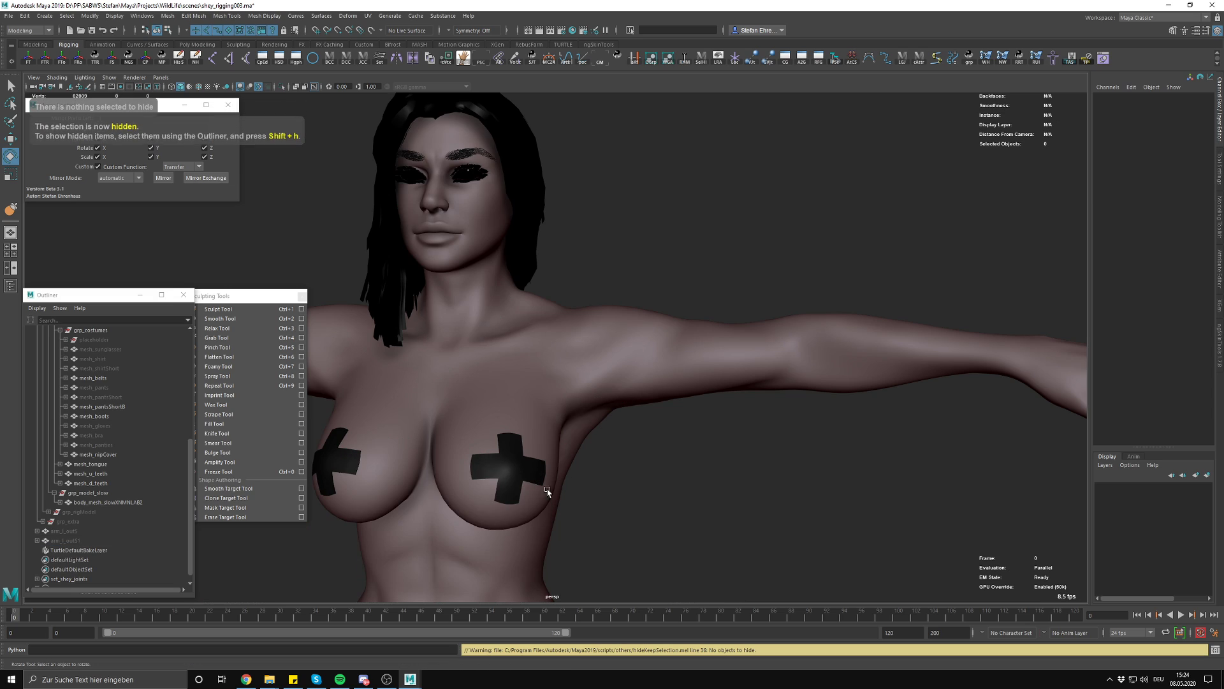
pyautogui.click(94, 540)
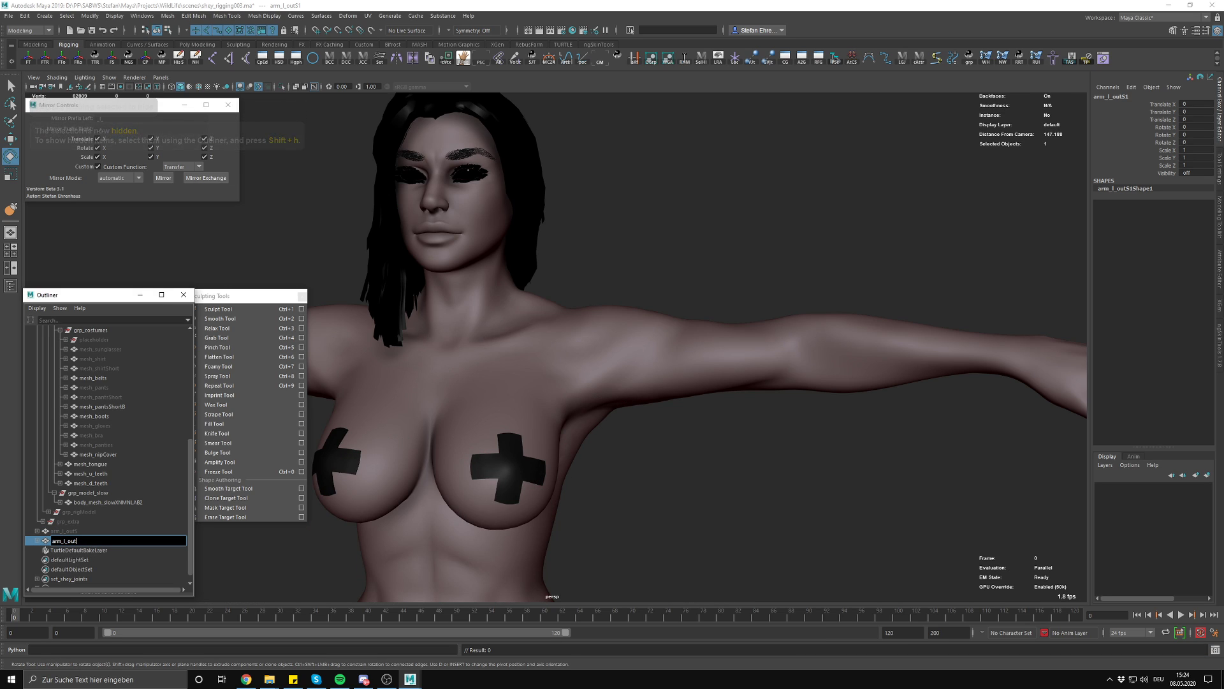
# Select the skinned body mesh and open the Shape Editor
pyautogui.click(624, 460)
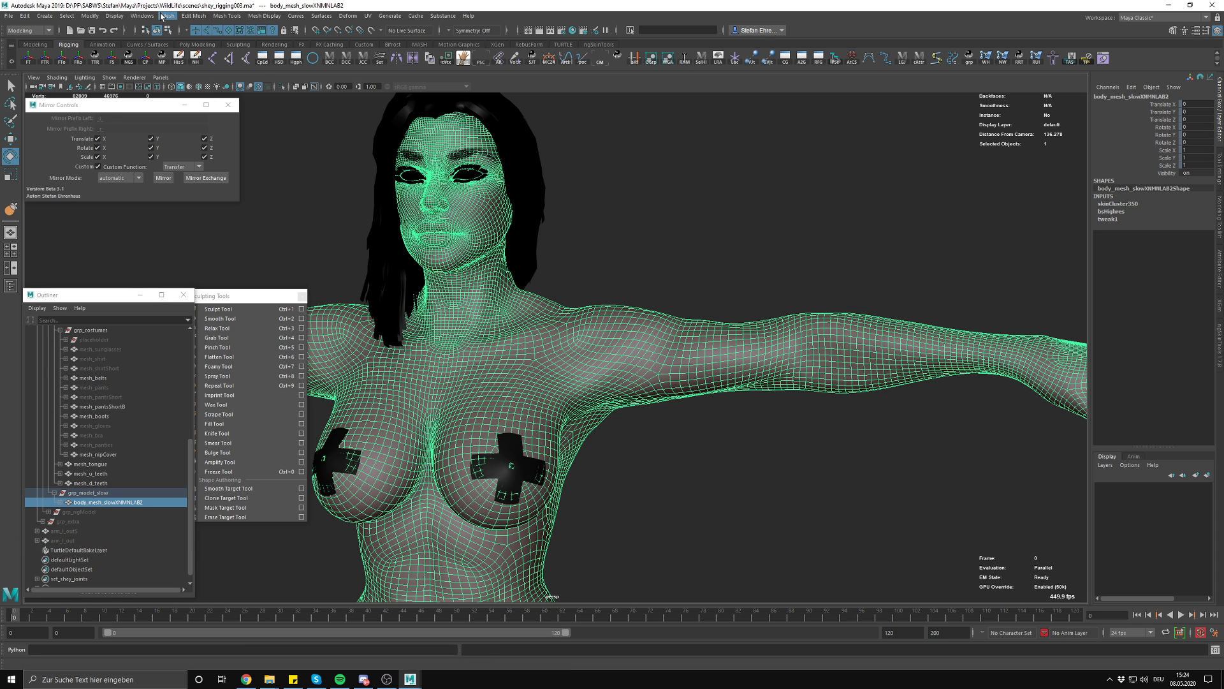
pyautogui.click(167, 16)
pyautogui.moveTo(148, 16)
pyautogui.moveTo(185, 69)
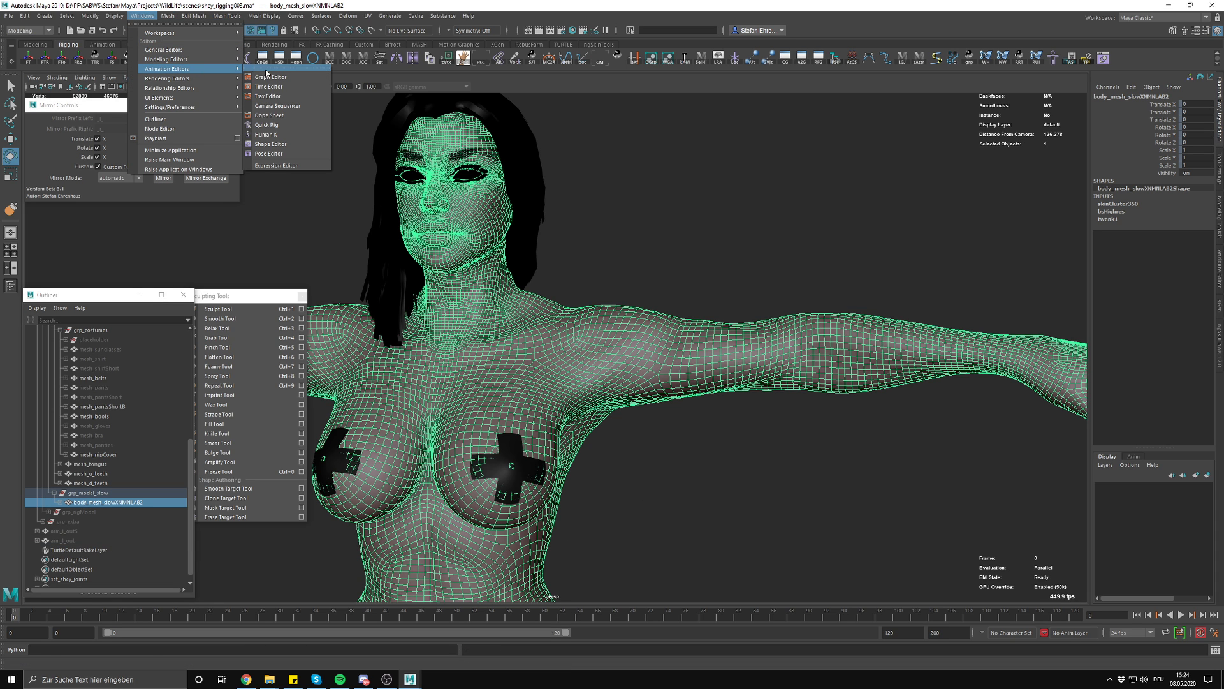
pyautogui.click(274, 144)
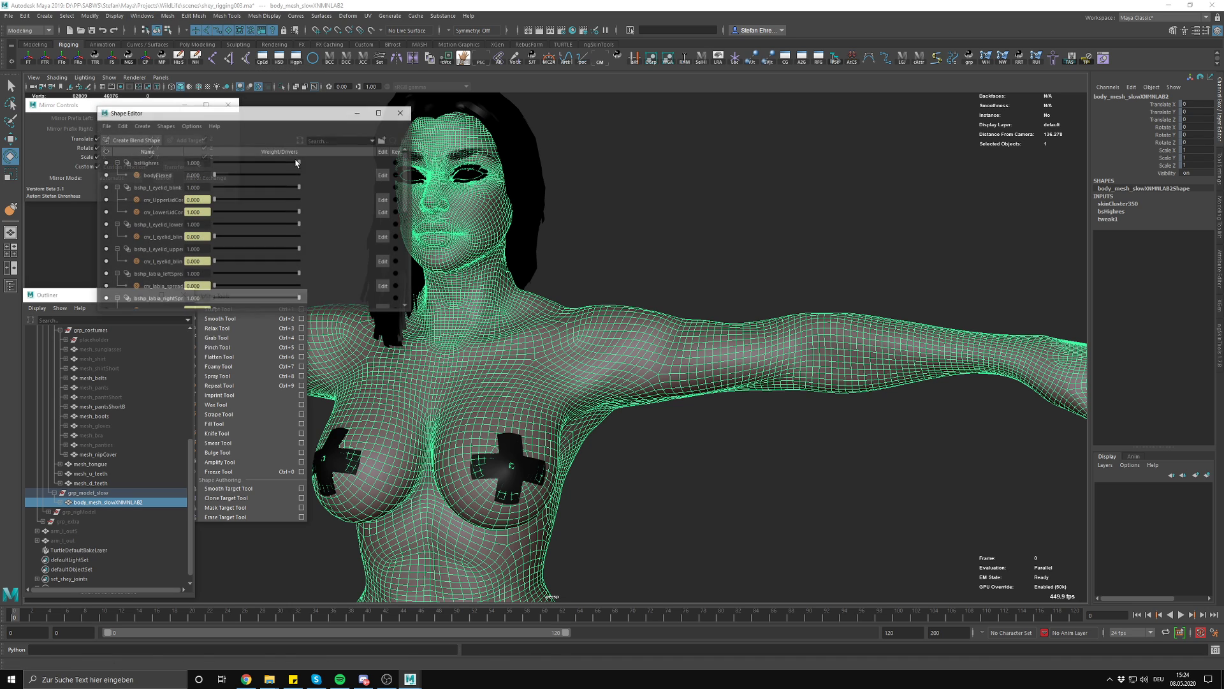
pyautogui.click(642, 197)
# Add the inverted mesh arm_l_out as a target of the bsHighres blend shape, leaving the mesh hidden
pyautogui.click(75, 541)
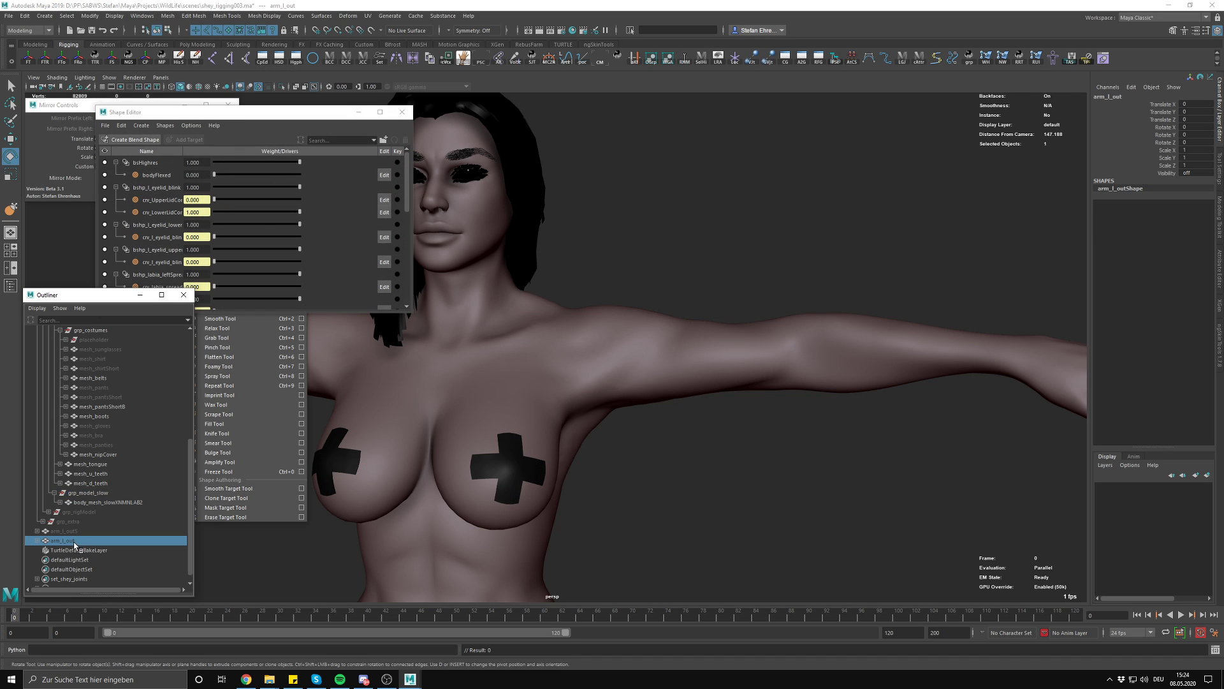
pyautogui.hotkey('shift', 'h')
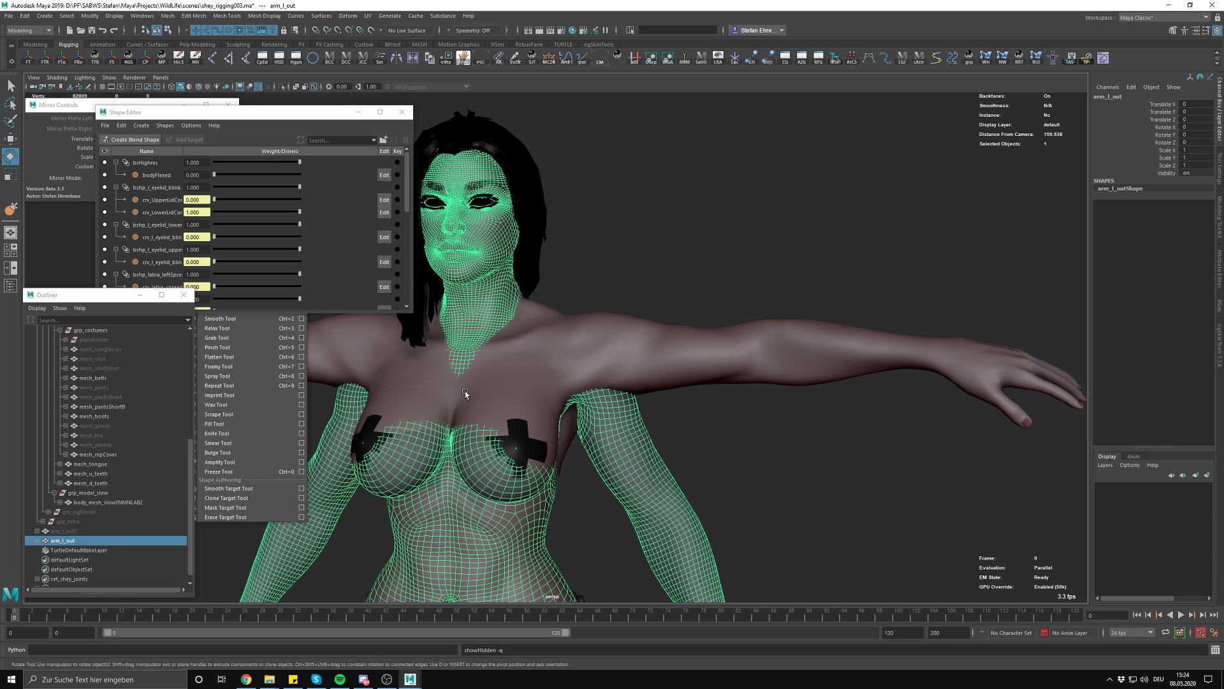
pyautogui.scroll(1, 461, 389)
pyautogui.hotkey('ctrl', 'h')
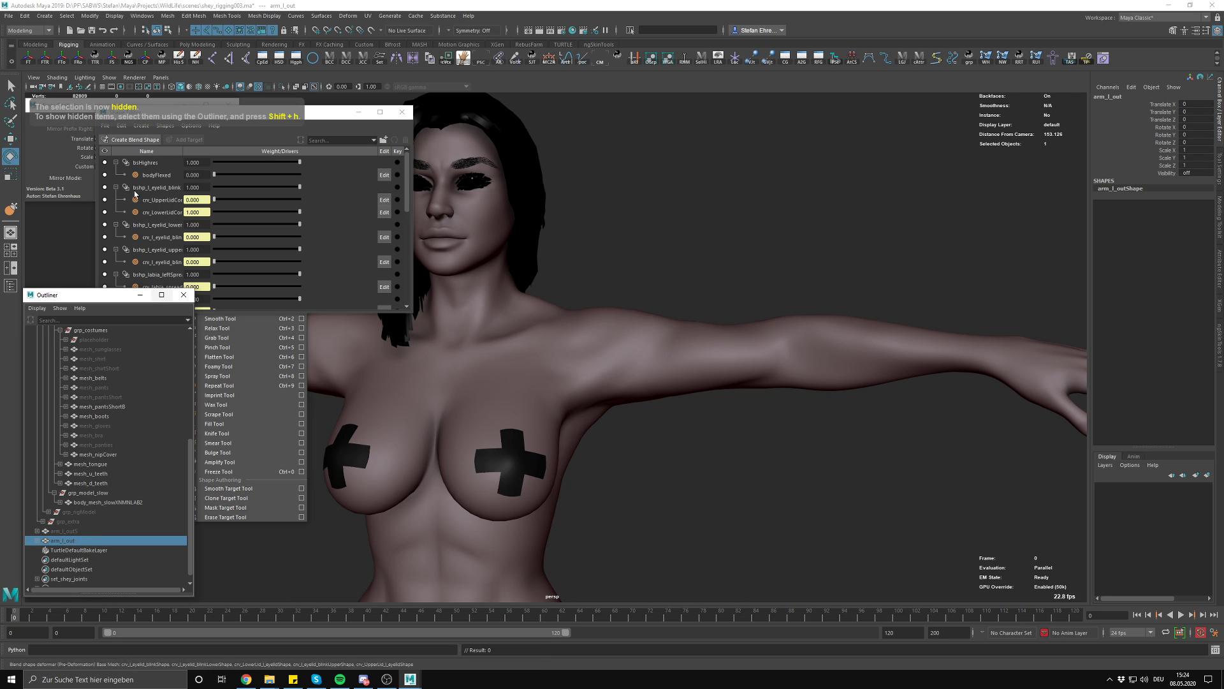
pyautogui.click(157, 166)
pyautogui.rightClick(169, 167)
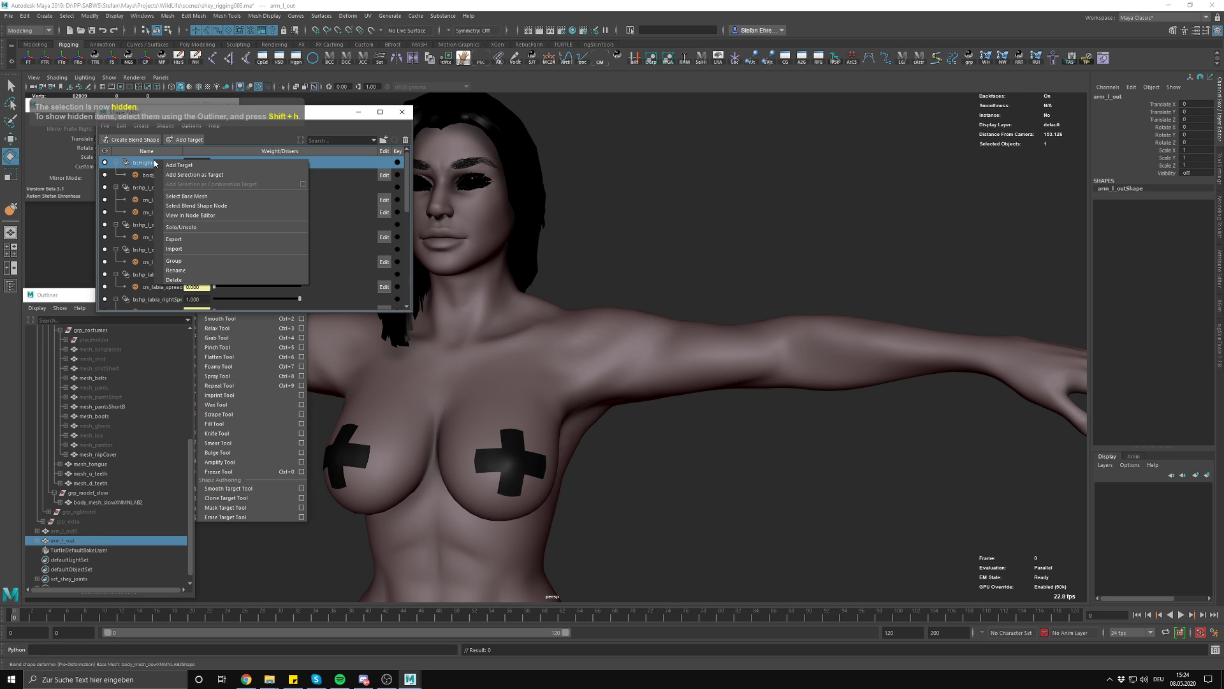
pyautogui.click(197, 175)
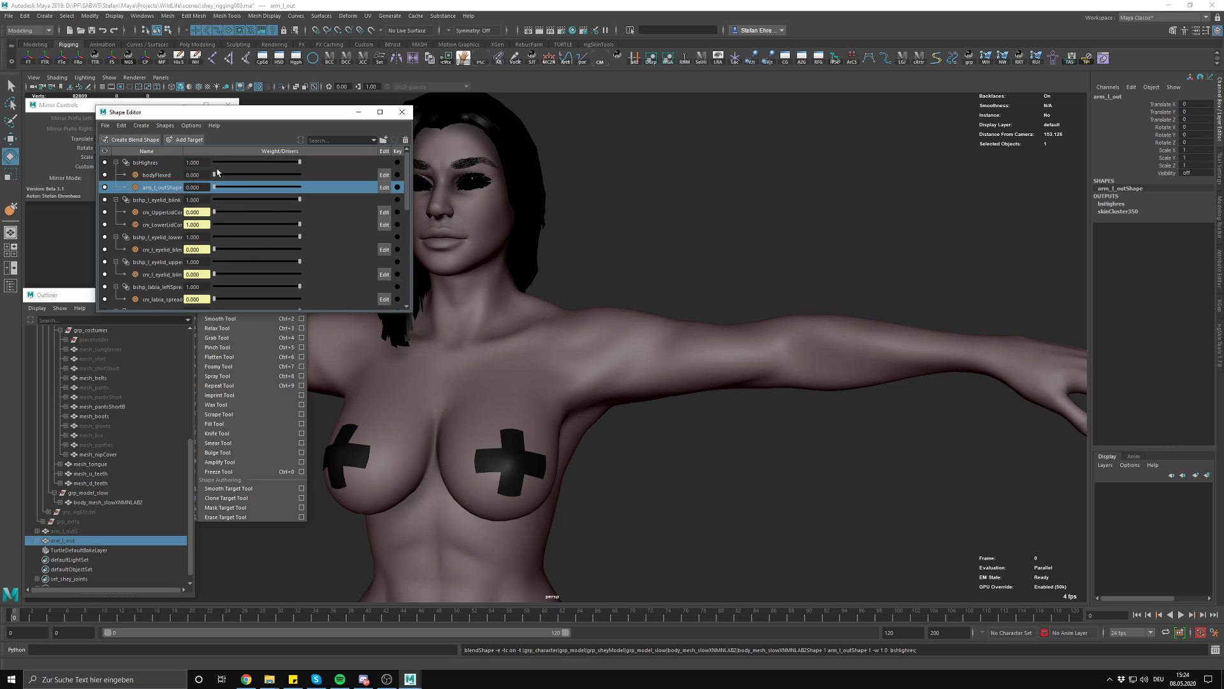
# Rename the new bsHighres target arm_l_out and set its weight to 1
pyautogui.doubleClick(168, 189)
pyautogui.moveTo(167, 189); pyautogui.dragTo(211, 203)
pyautogui.press('Return')
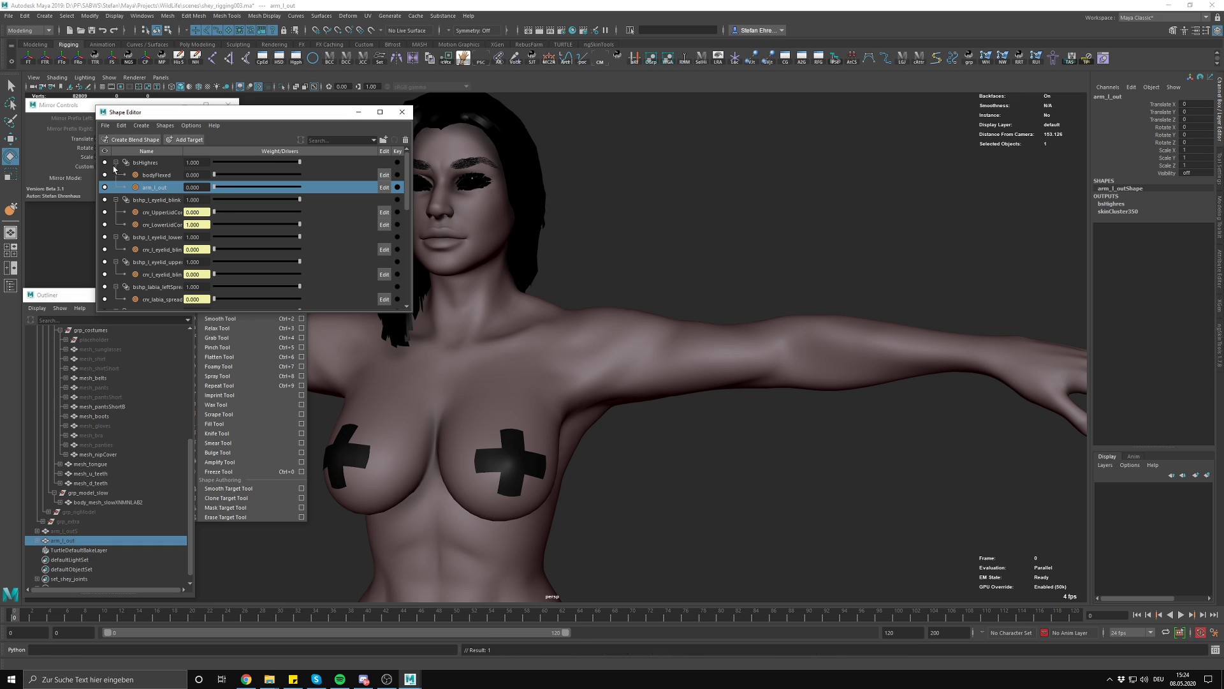
pyautogui.moveTo(214, 187); pyautogui.dragTo(355, 186)
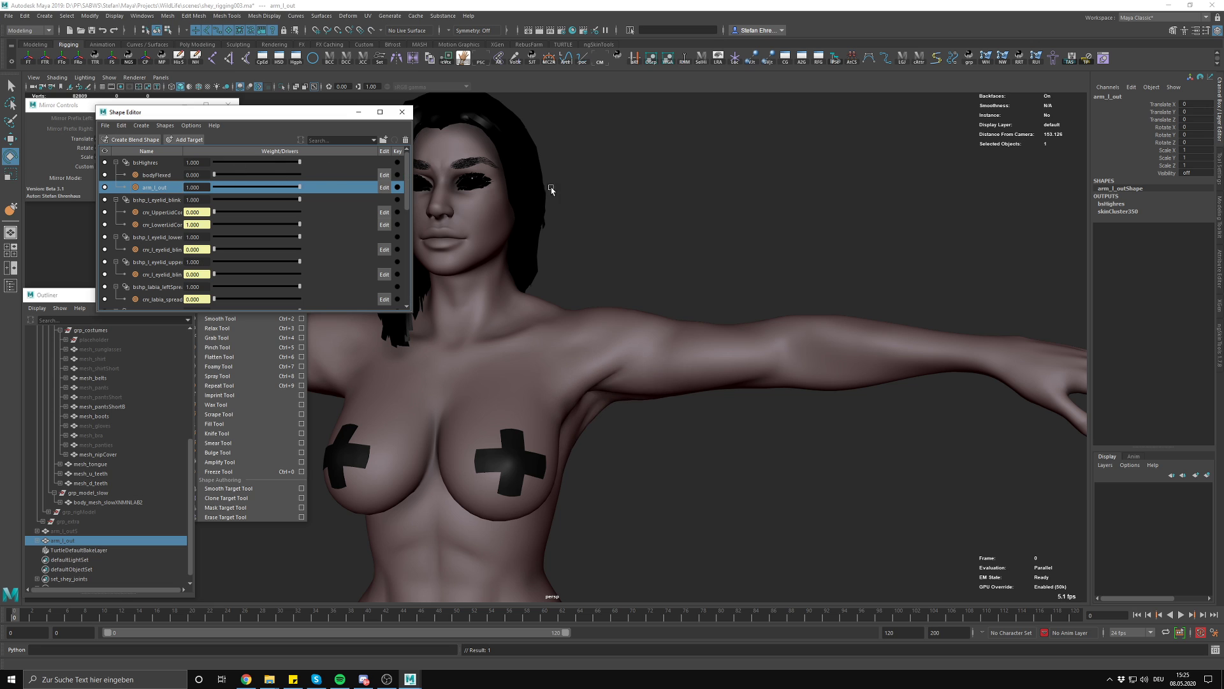
# Examine the left shoulder and armpit of the posed body from several angles with the arm_l_out target active
pyautogui.keyDown('alt'); pyautogui.moveTo(577, 211); pyautogui.dragTo(626, 334); pyautogui.keyUp('alt')
pyautogui.keyDown('alt'); pyautogui.moveTo(613, 386); pyautogui.dragTo(665, 376); pyautogui.keyUp('alt')
pyautogui.keyDown('alt'); pyautogui.moveTo(665, 375); pyautogui.dragTo(782, 339, button='right'); pyautogui.keyUp('alt')
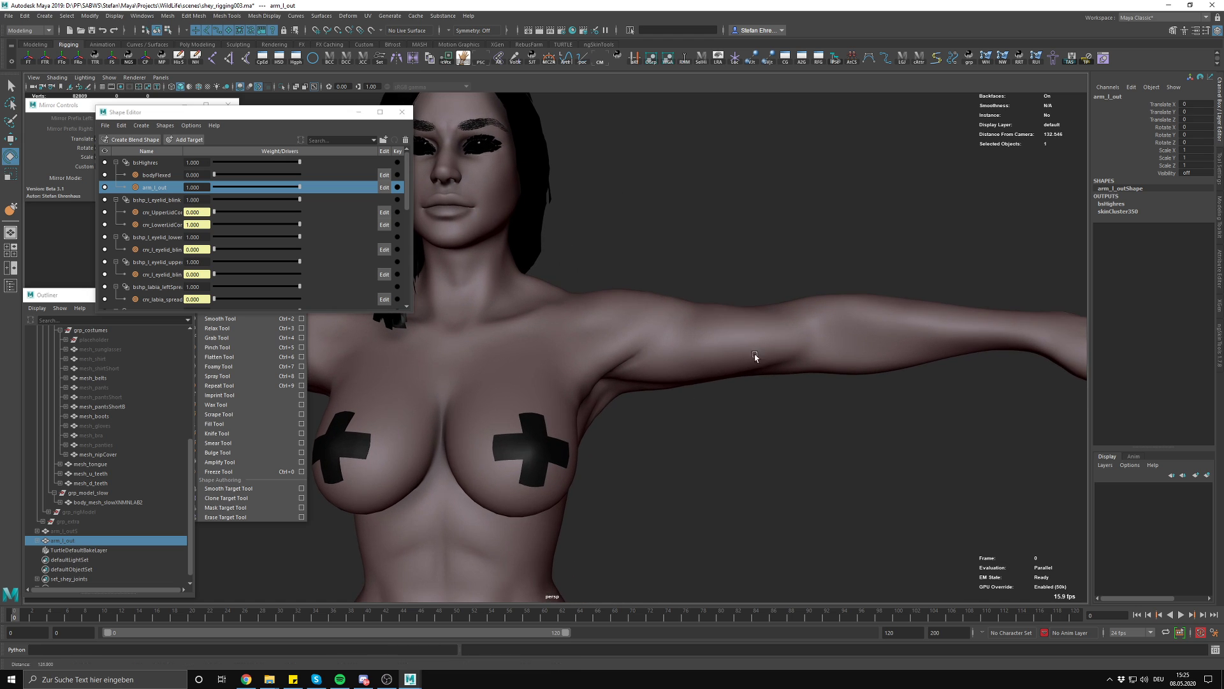
pyautogui.keyDown('alt'); pyautogui.moveTo(726, 362); pyautogui.dragTo(663, 358); pyautogui.keyUp('alt')
pyautogui.click(610, 433)
pyautogui.keyDown('alt'); pyautogui.moveTo(610, 433); pyautogui.dragTo(795, 435); pyautogui.keyUp('alt')
pyautogui.keyDown('alt'); pyautogui.moveTo(794, 436); pyautogui.dragTo(815, 440, button='middle'); pyautogui.keyUp('alt')
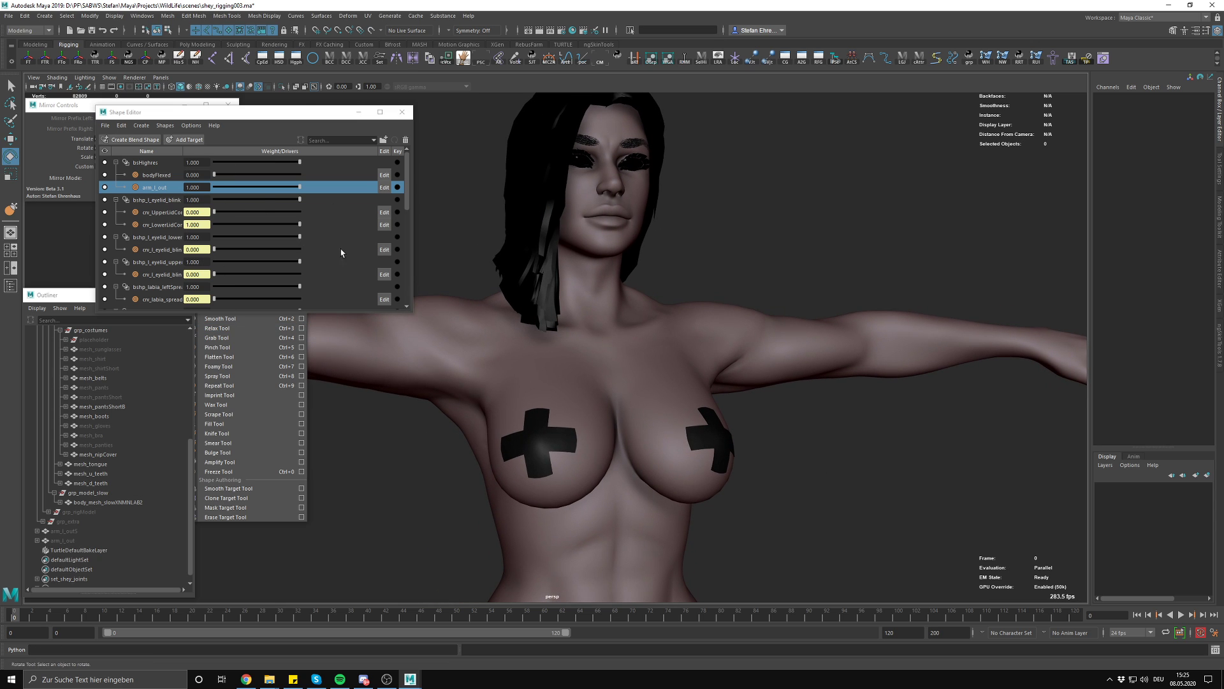
# Duplicate the arm_l_out target within bsHighres and check the doubled effect on the left armpit
pyautogui.moveTo(305, 116); pyautogui.dragTo(360, 106)
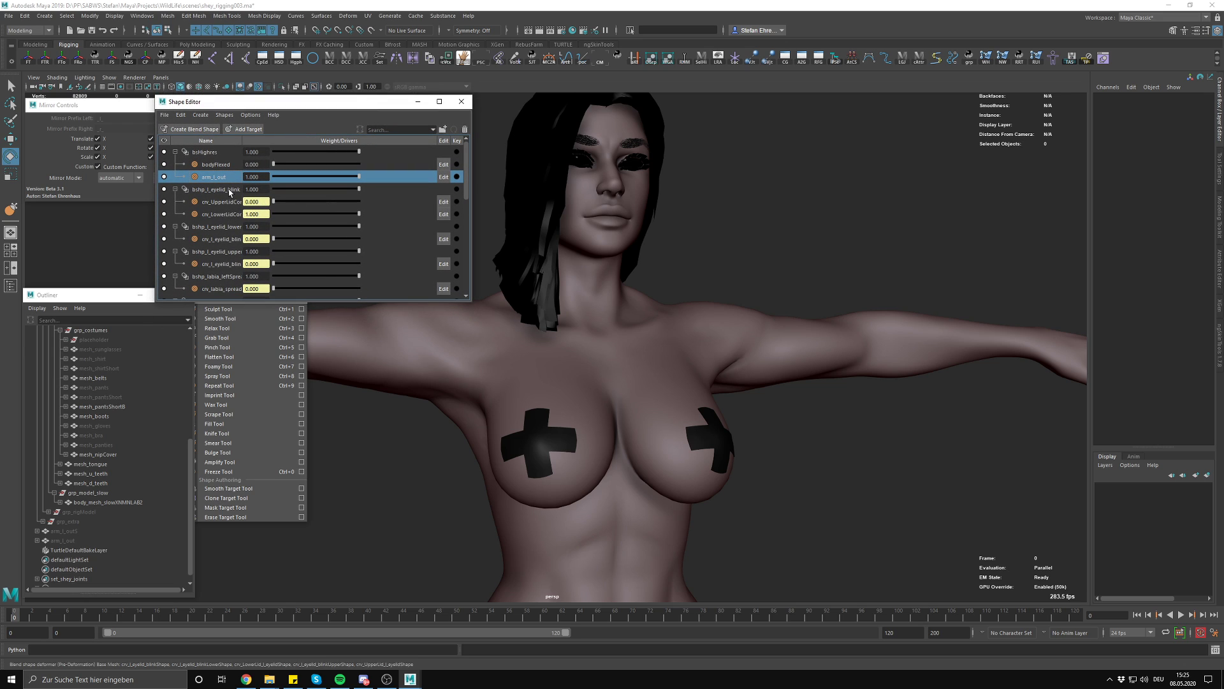
pyautogui.rightClick(216, 174)
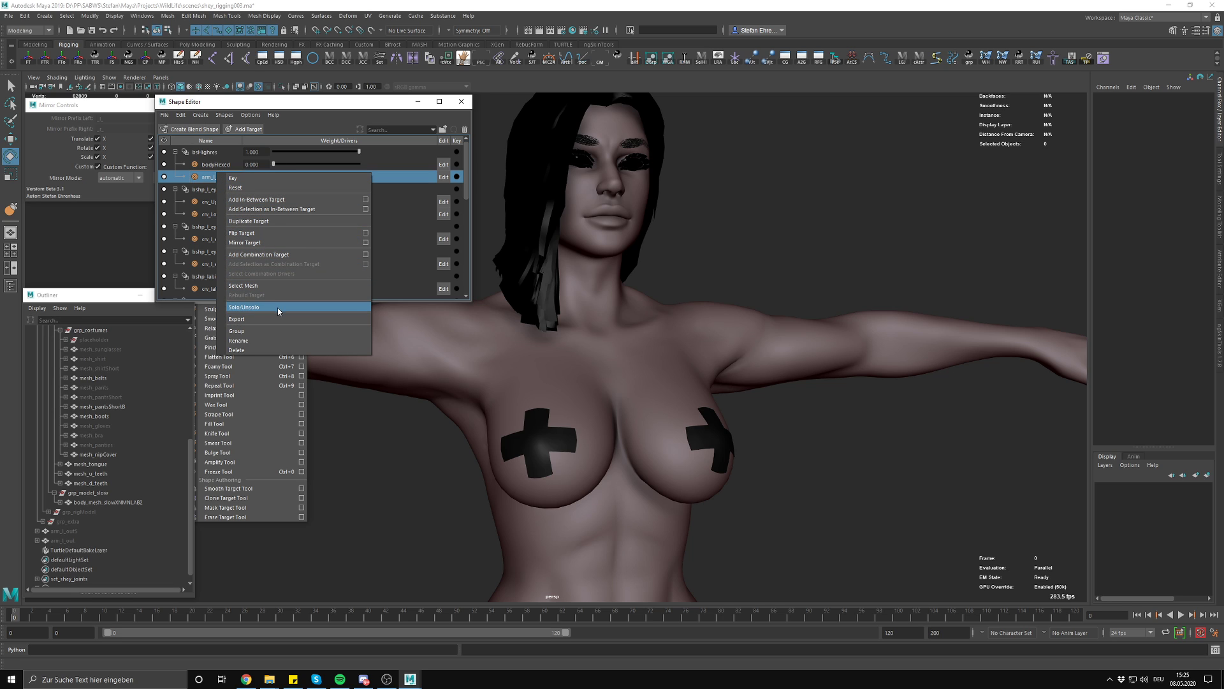
pyautogui.click(259, 220)
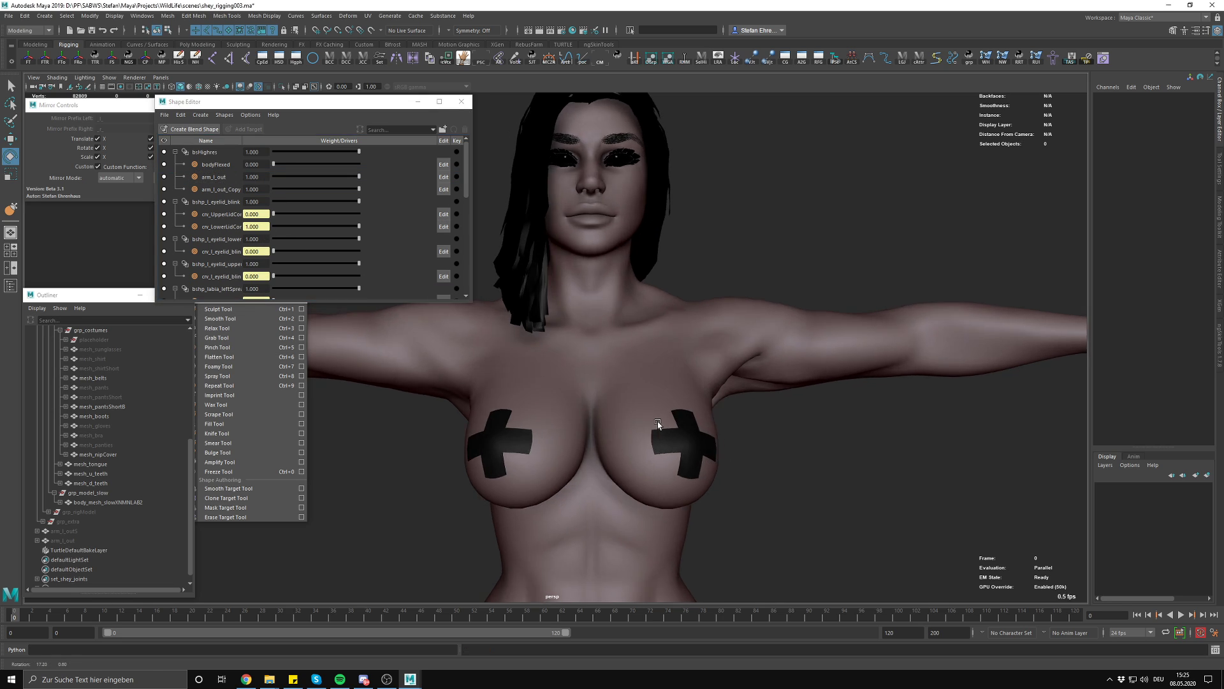
pyautogui.keyDown('alt'); pyautogui.moveTo(657, 424); pyautogui.dragTo(719, 355); pyautogui.keyUp('alt')
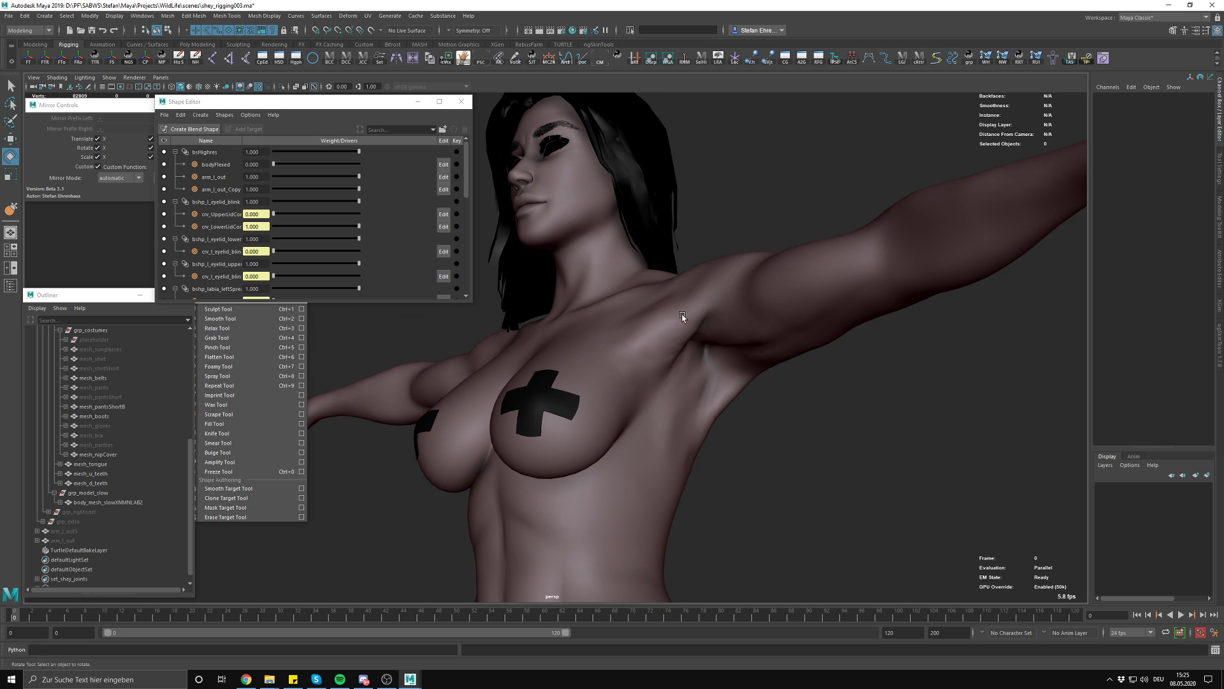
pyautogui.keyDown('alt'); pyautogui.moveTo(663, 323); pyautogui.dragTo(628, 357); pyautogui.keyUp('alt')
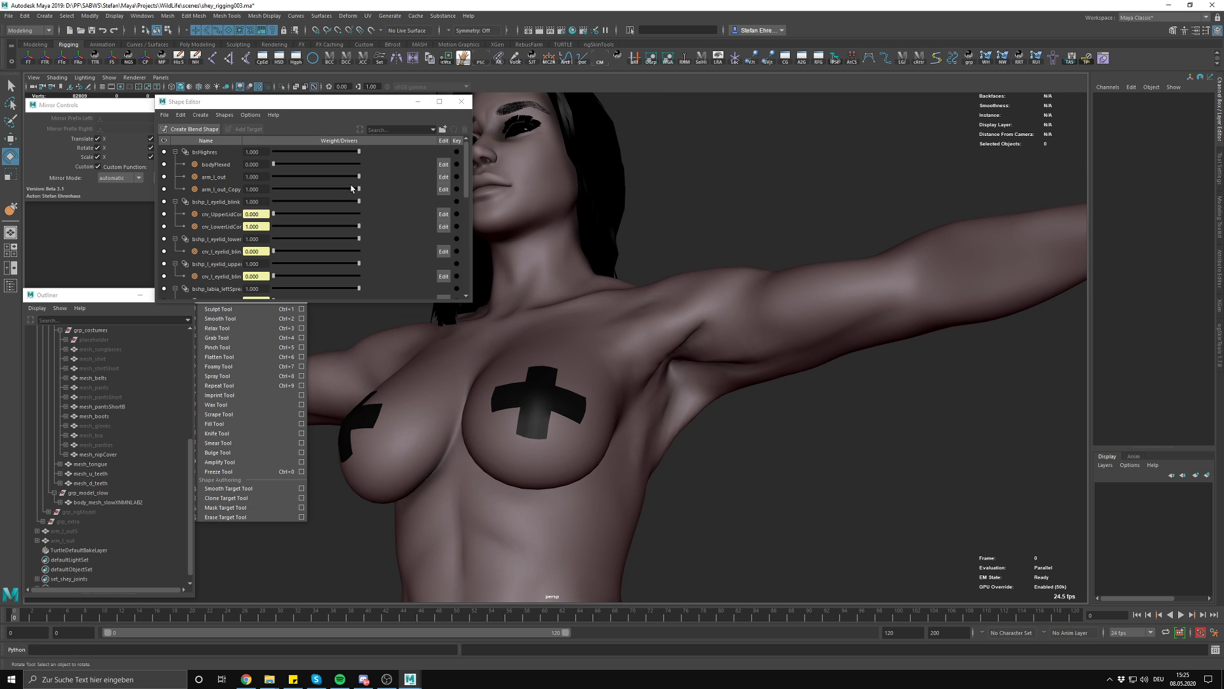
# Rename the copied target arm_r_out and flip it to the right arm
pyautogui.doubleClick(226, 191)
pyautogui.moveTo(226, 191); pyautogui.dragTo(262, 205)
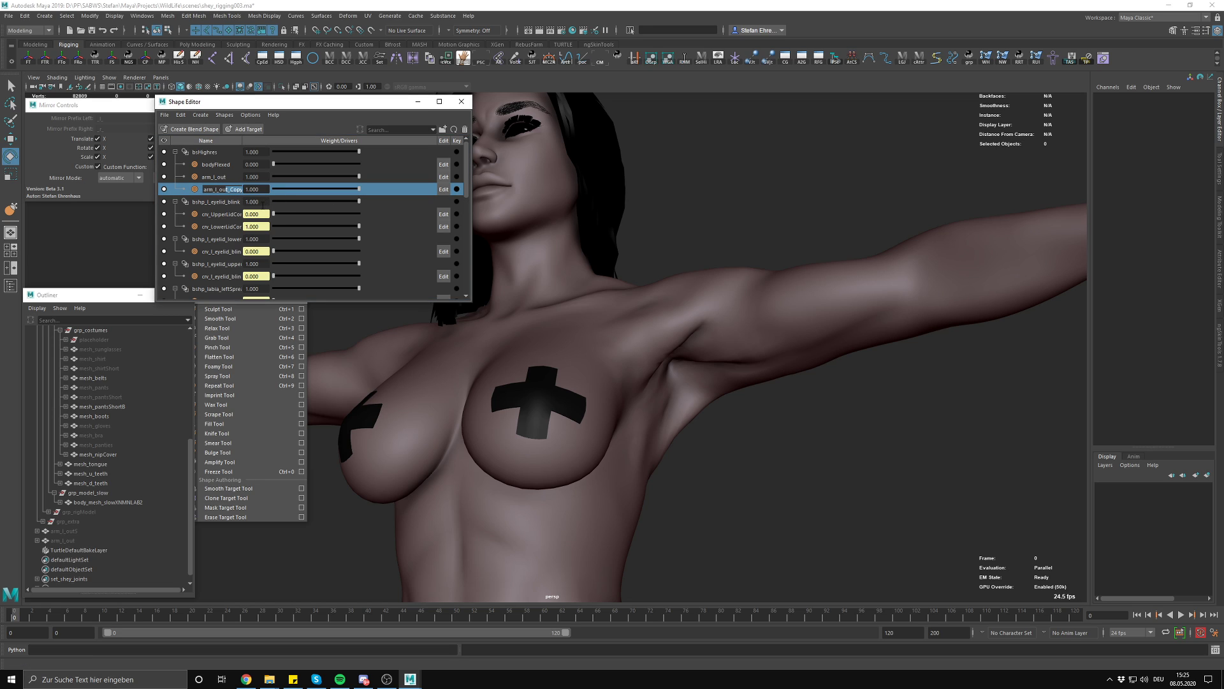
pyautogui.press('Return')
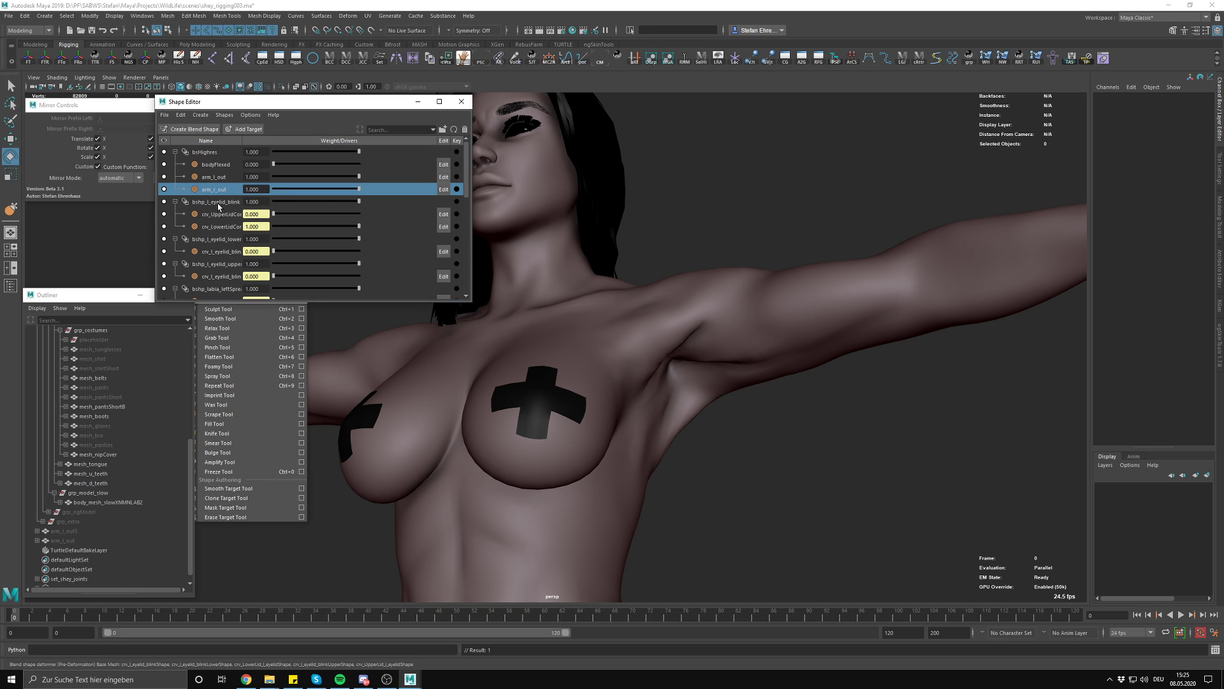
pyautogui.rightClick(218, 194)
pyautogui.click(267, 252)
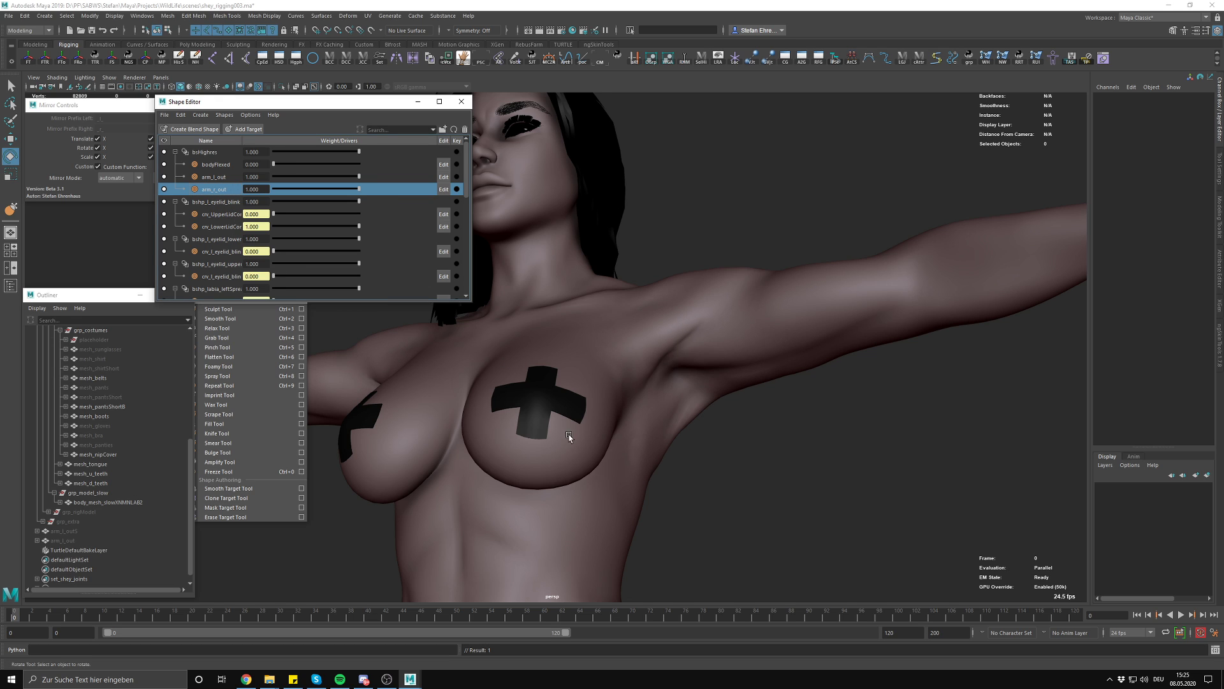
# Examine both shoulders and armpits of the posed body from several angles with the left and right arm targets active
pyautogui.keyDown('alt'); pyautogui.moveTo(552, 439); pyautogui.dragTo(637, 439); pyautogui.keyUp('alt')
pyautogui.keyDown('alt'); pyautogui.moveTo(535, 436); pyautogui.dragTo(479, 408, button='right'); pyautogui.keyUp('alt')
pyautogui.moveTo(465, 396)
pyautogui.keyDown('alt'); pyautogui.mouseDown()
pyautogui.moveTo(483, 384)
pyautogui.moveTo(450, 406)
pyautogui.mouseUp(); pyautogui.keyUp('alt')
pyautogui.keyDown('alt'); pyautogui.moveTo(607, 412); pyautogui.dragTo(644, 415); pyautogui.keyUp('alt')
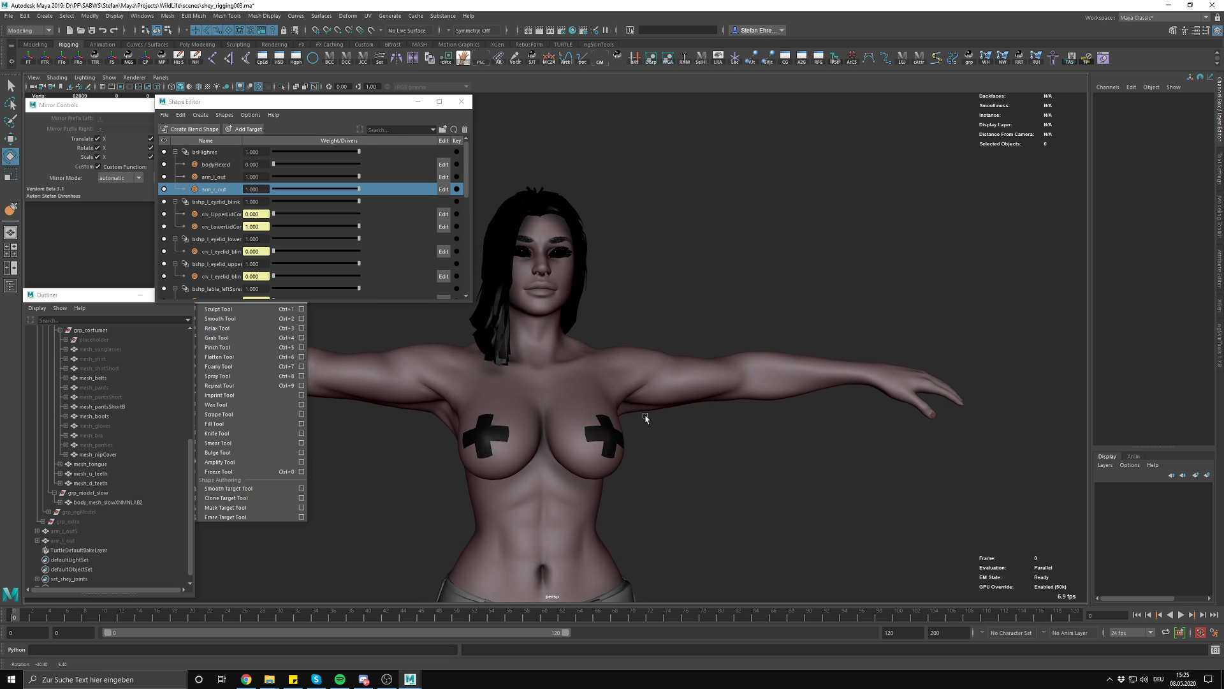
pyautogui.keyDown('alt'); pyautogui.moveTo(645, 415); pyautogui.dragTo(538, 418, button='right'); pyautogui.keyUp('alt')
pyautogui.keyDown('alt'); pyautogui.moveTo(603, 411); pyautogui.dragTo(543, 385); pyautogui.keyUp('alt')
pyautogui.keyDown('alt'); pyautogui.moveTo(584, 396); pyautogui.dragTo(787, 470, button='right'); pyautogui.keyUp('alt')
pyautogui.keyDown('alt'); pyautogui.moveTo(708, 441); pyautogui.dragTo(638, 518); pyautogui.keyUp('alt')
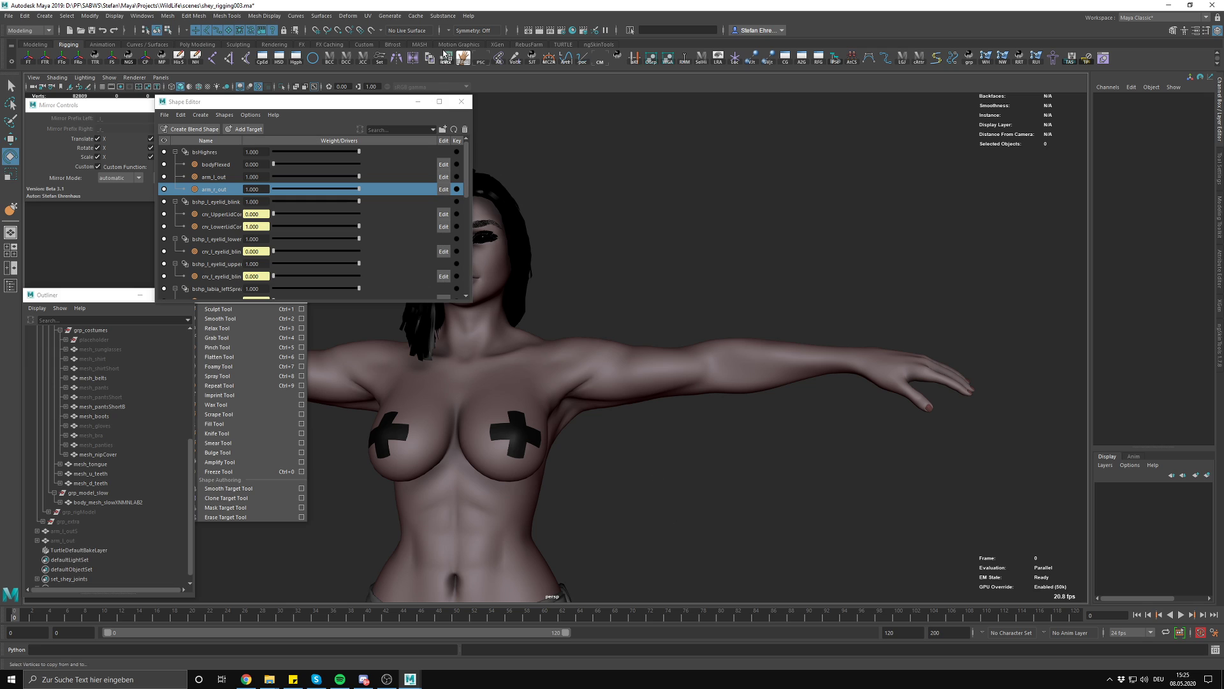
# Close the Shape Editor, delete the two leftover hidden arm_l_out meshes and save the scene
pyautogui.click(461, 101)
pyautogui.keyDown('alt'); pyautogui.moveTo(601, 292); pyautogui.dragTo(703, 281, button='middle'); pyautogui.keyUp('alt')
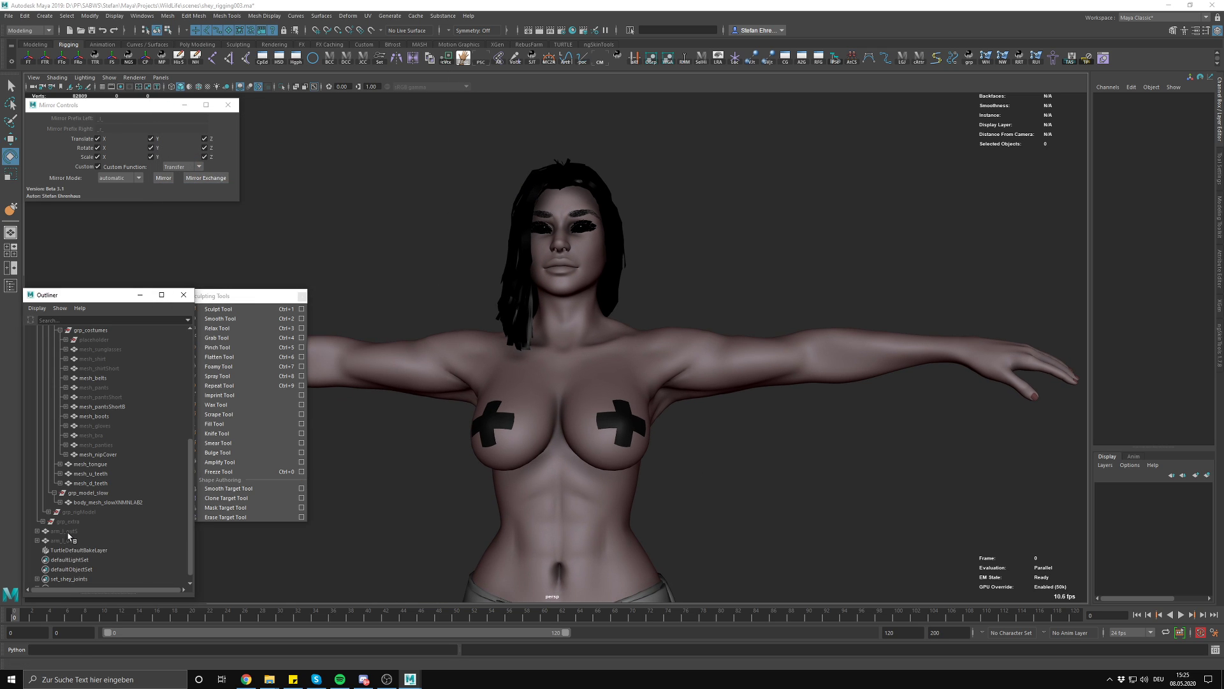
pyautogui.click(68, 531)
pyautogui.keyDown('shift'); pyautogui.click(74, 539); pyautogui.keyUp('shift')
pyautogui.press('Delete')
pyautogui.click(414, 503)
pyautogui.keyDown('alt'); pyautogui.moveTo(688, 431); pyautogui.dragTo(678, 442, button='right'); pyautogui.keyUp('alt')
pyautogui.hotkey('ctrl', 's')
pyautogui.press('q')
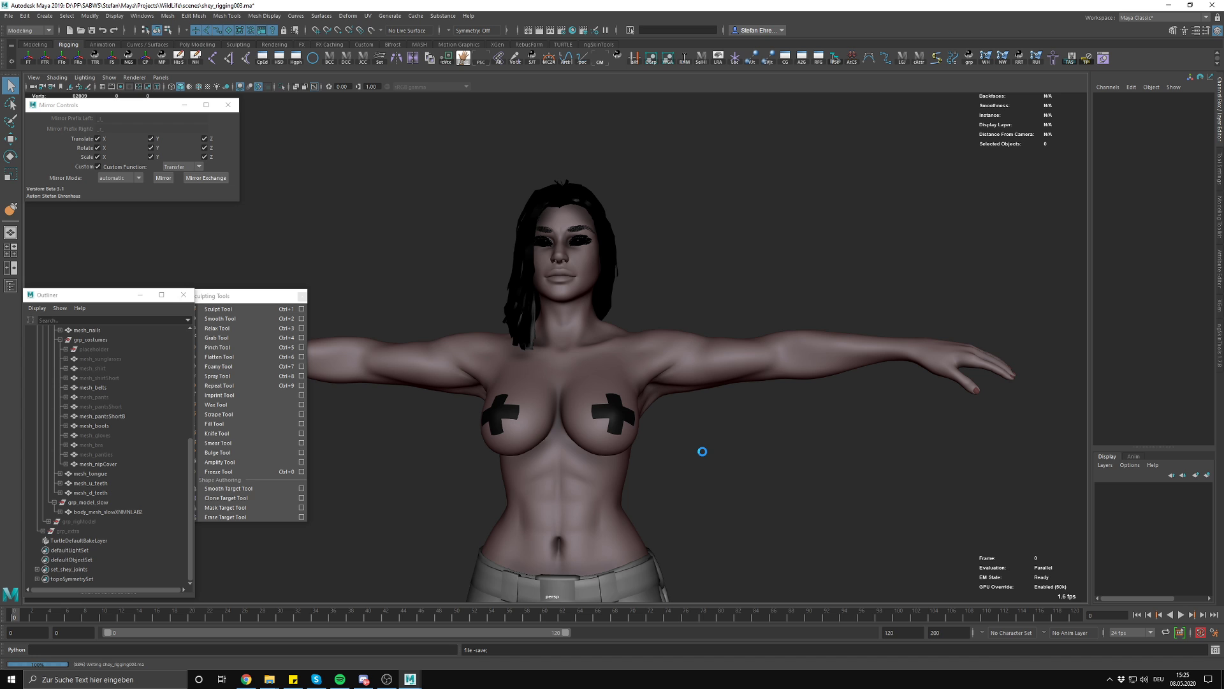
# Display the rig's joints in the viewport and hide the control curves
pyautogui.keyDown('alt'); pyautogui.moveTo(733, 360); pyautogui.dragTo(714, 439, button='right'); pyautogui.keyUp('alt')
pyautogui.hotkey('ctrl', 'shift', 'h')
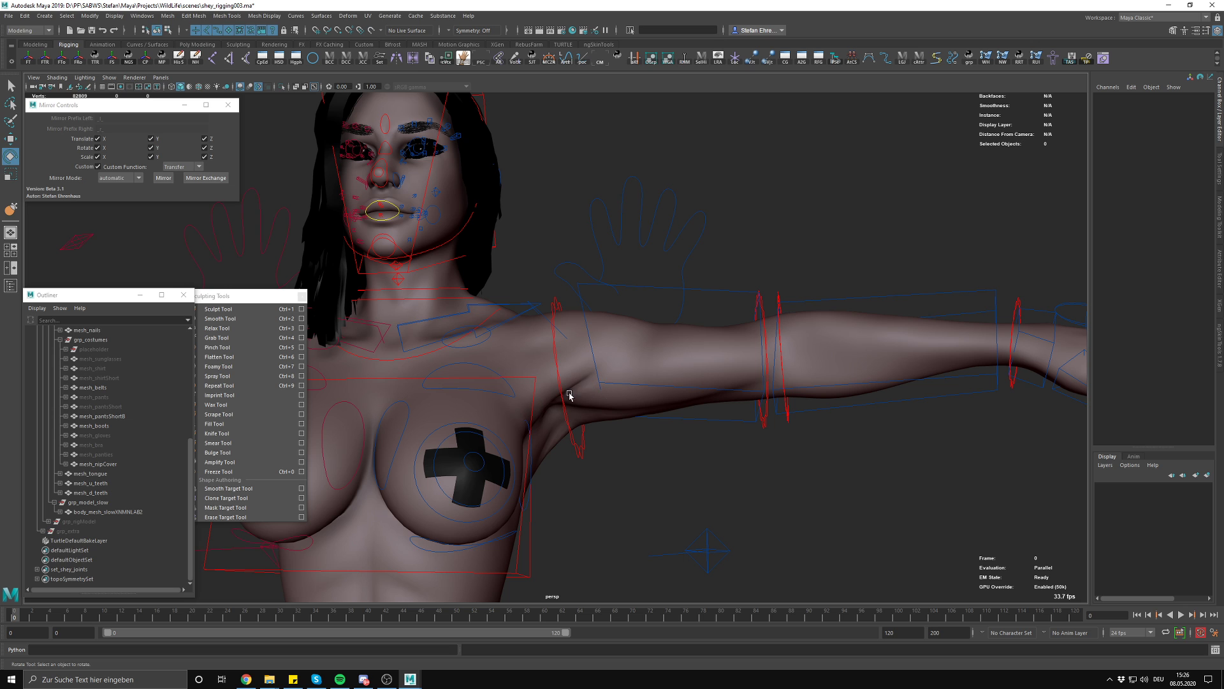
pyautogui.press('w')
pyautogui.scroll(-3, 644, 440)
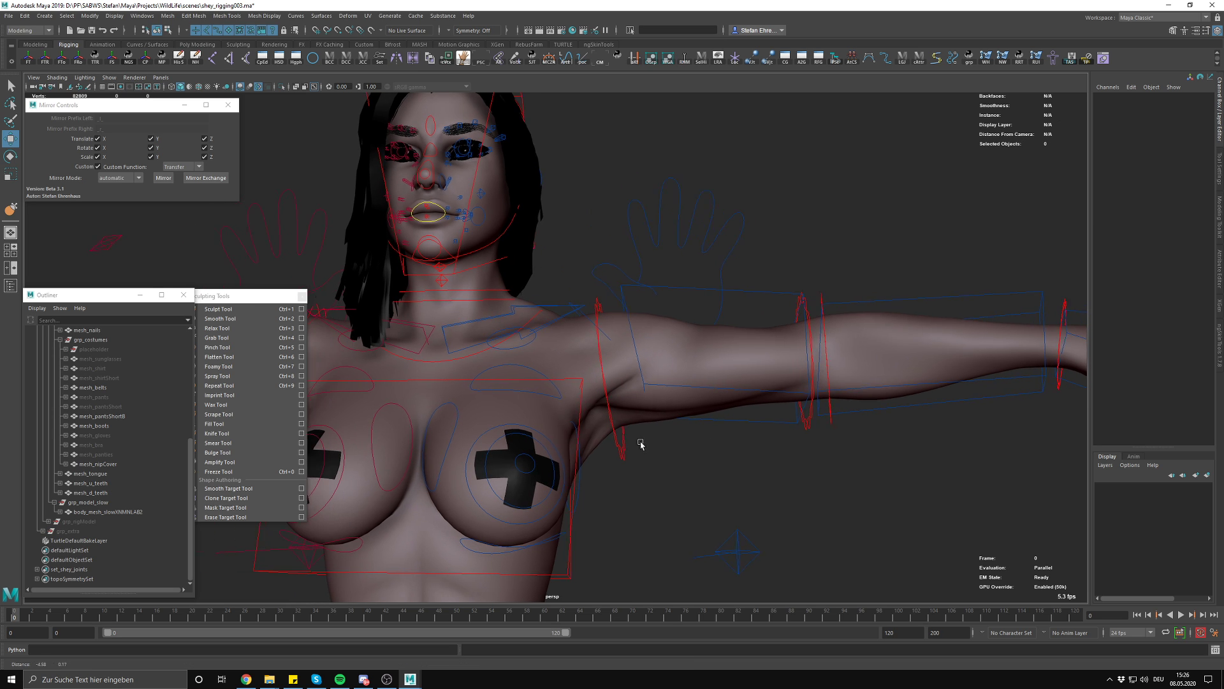
pyautogui.hotkey('alt', 'j')
pyautogui.keyDown('alt'); pyautogui.moveTo(652, 455); pyautogui.dragTo(675, 464); pyautogui.keyUp('alt')
pyautogui.keyDown('alt'); pyautogui.moveTo(647, 443); pyautogui.dragTo(744, 491, button='right'); pyautogui.keyUp('alt')
pyautogui.keyDown('alt'); pyautogui.moveTo(686, 469); pyautogui.dragTo(689, 483); pyautogui.keyUp('alt')
pyautogui.keyDown('alt'); pyautogui.moveTo(630, 460); pyautogui.dragTo(637, 458, button='middle'); pyautogui.keyUp('alt')
pyautogui.keyDown('alt'); pyautogui.moveTo(636, 458); pyautogui.dragTo(688, 471, button='right'); pyautogui.keyUp('alt')
pyautogui.keyDown('alt'); pyautogui.moveTo(688, 472); pyautogui.dragTo(691, 483); pyautogui.keyUp('alt')
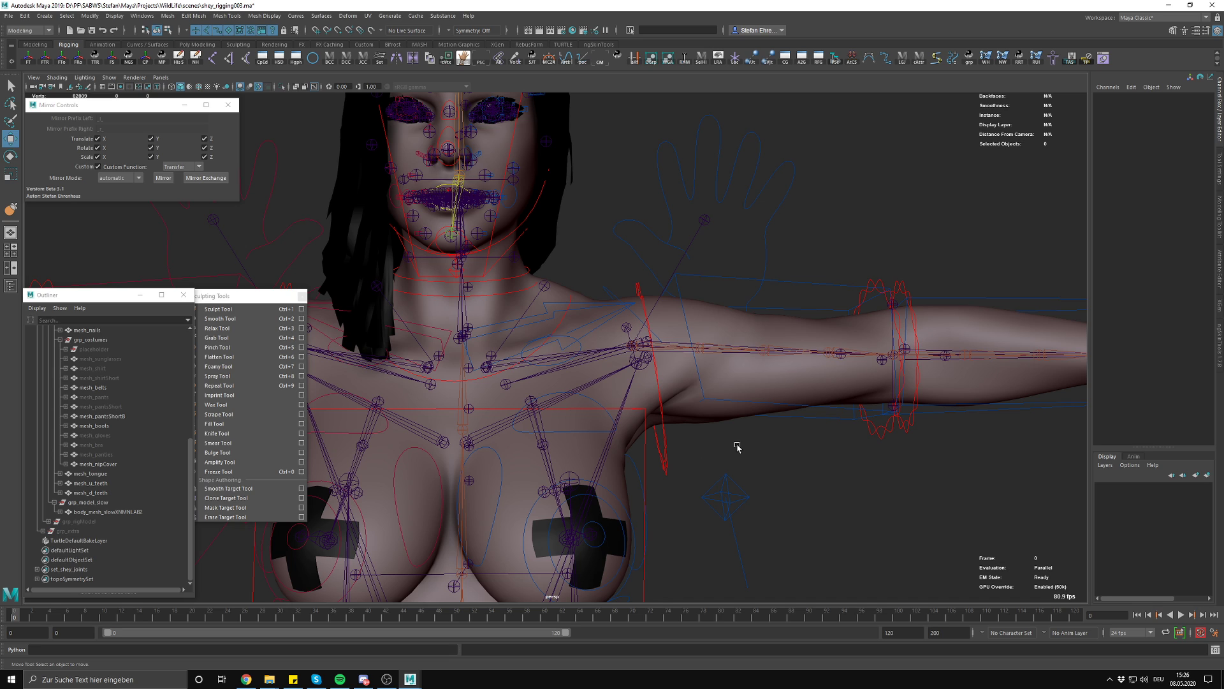
pyautogui.hotkey('alt', 'j')
pyautogui.hotkey('alt', 'c')
pyautogui.hotkey('alt', 'j')
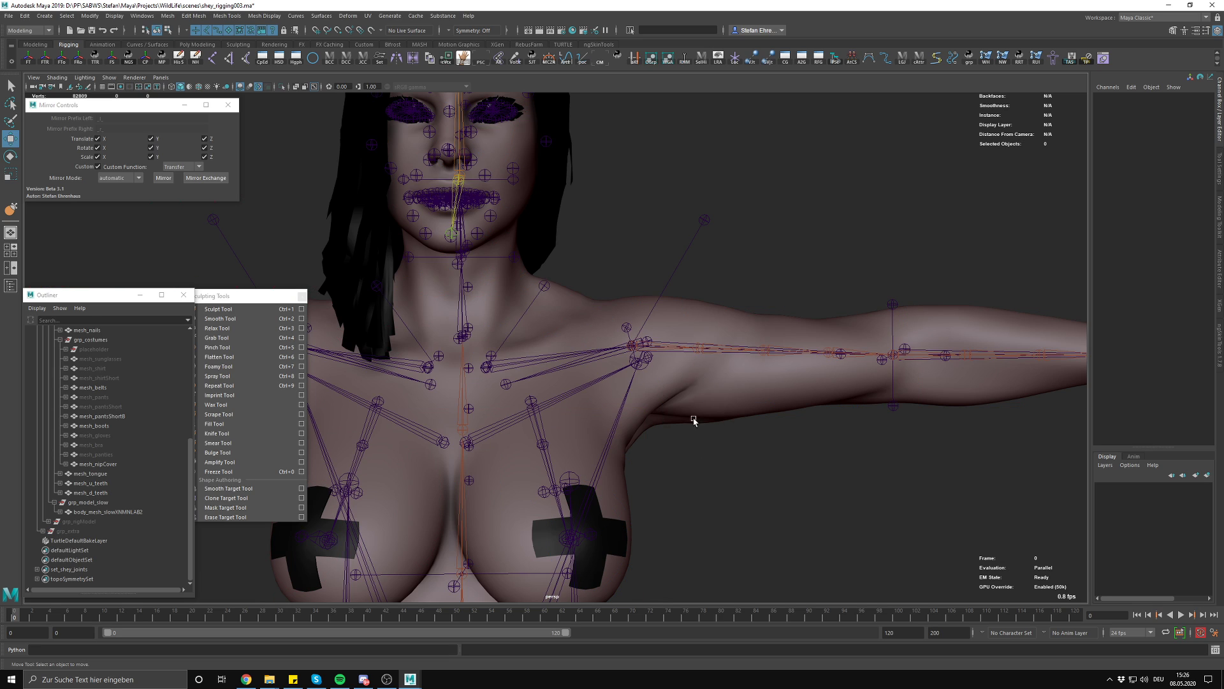
pyautogui.scroll(-1, 809, 438)
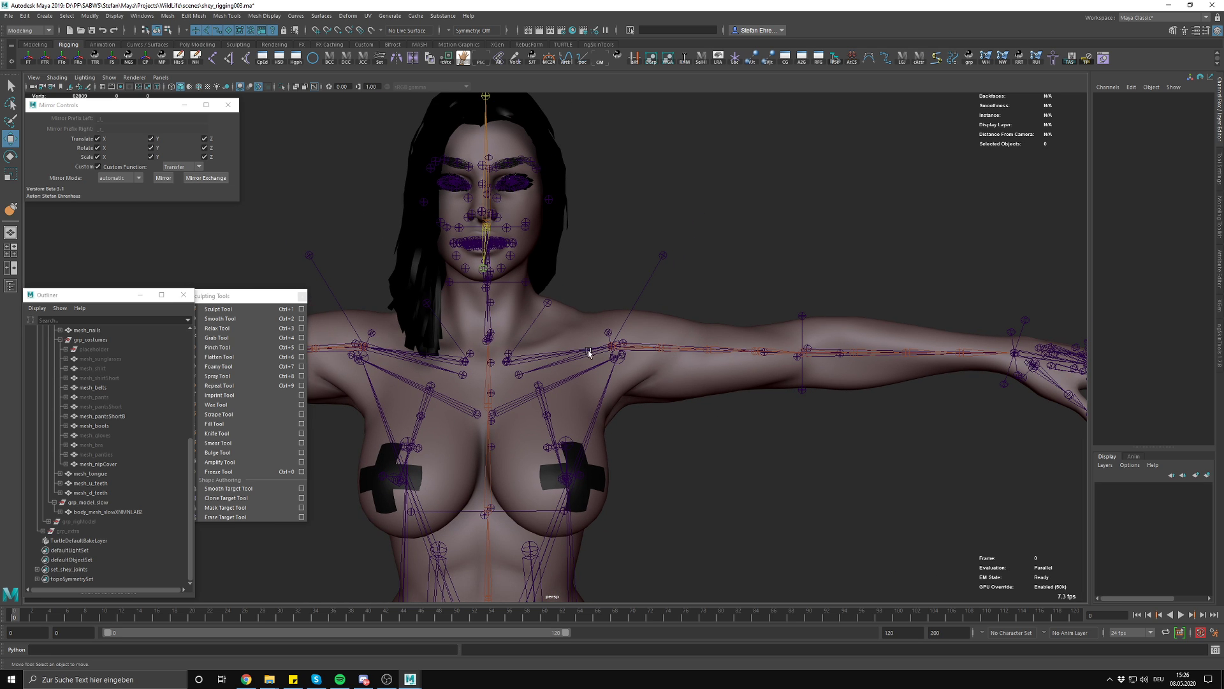
# Inspect the jBnd_spineE and jBnd_l_arm joints as references for measuring the left arm's direction
pyautogui.click(489, 386)
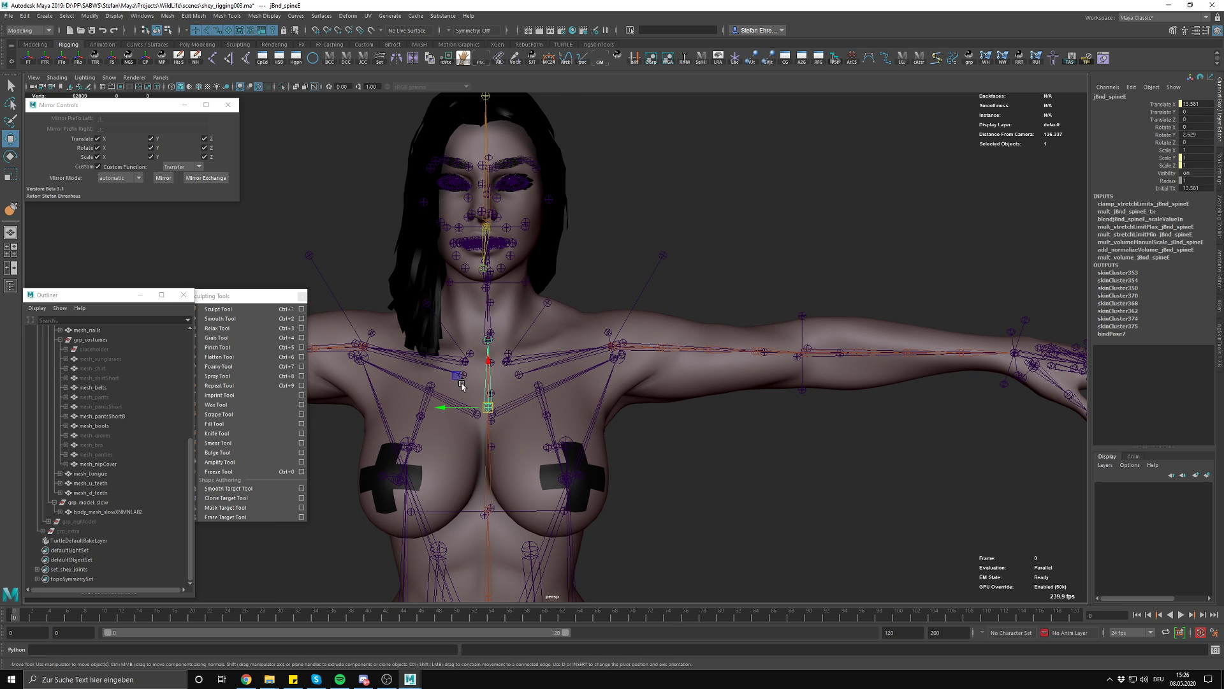
pyautogui.scroll(1, 467, 430)
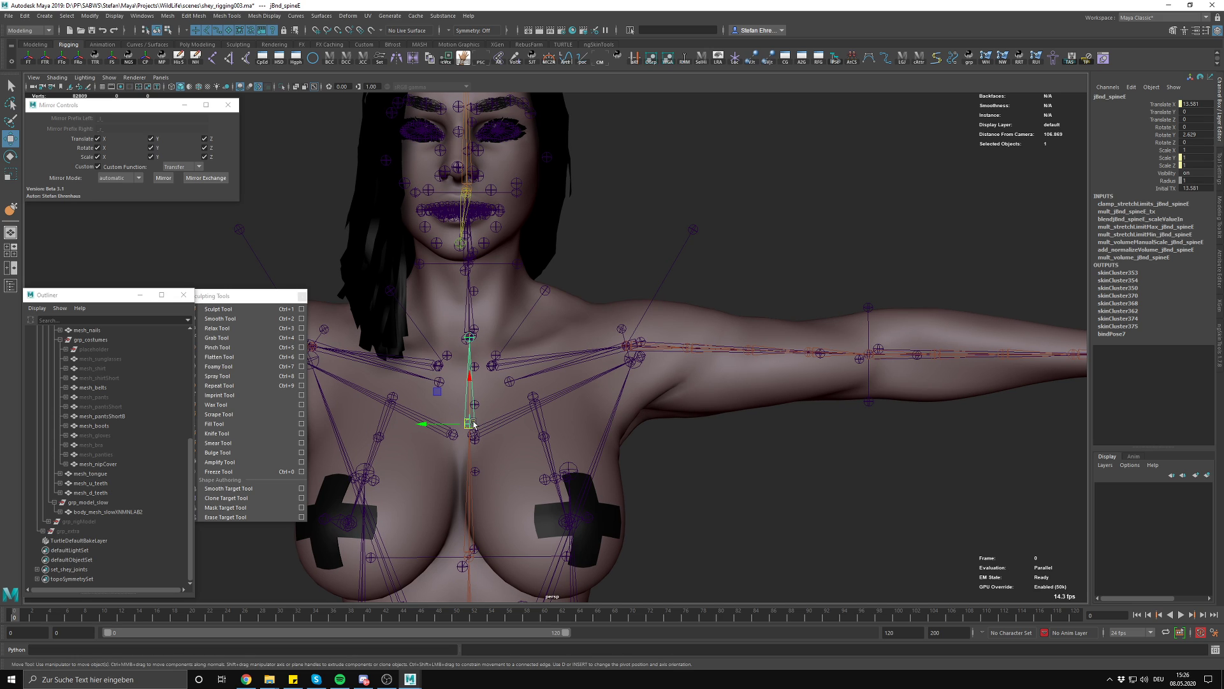
pyautogui.click(670, 350)
pyautogui.click(680, 351)
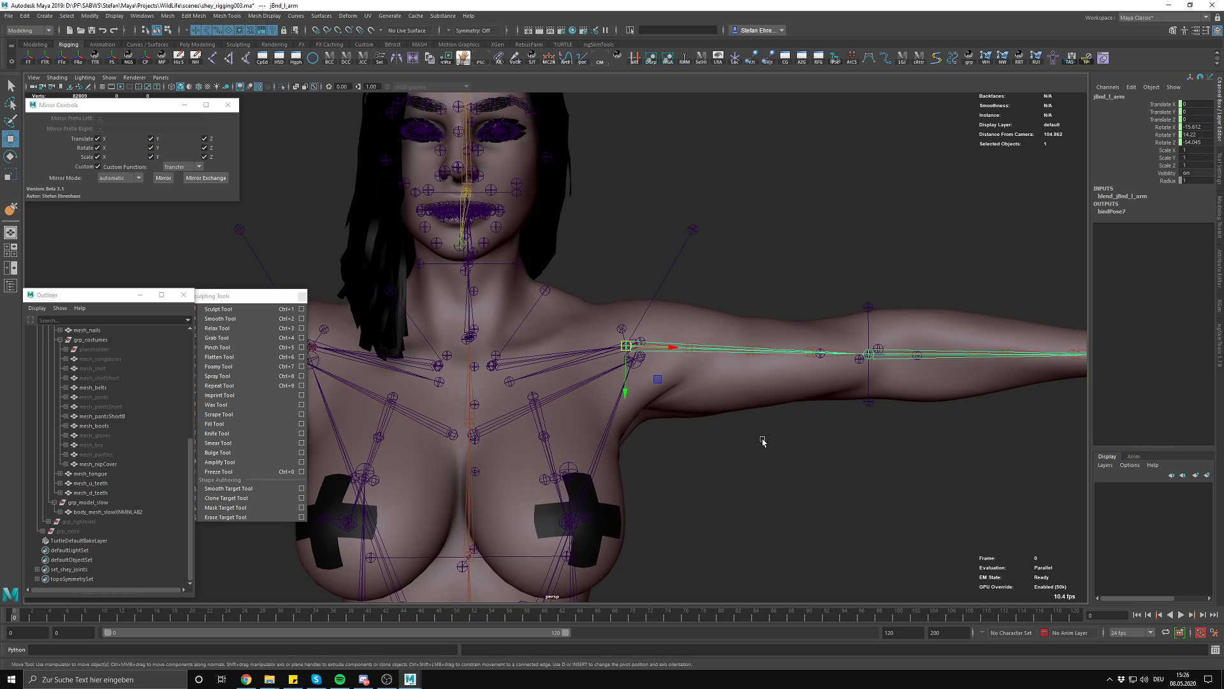
pyautogui.click(708, 487)
pyautogui.click(469, 421)
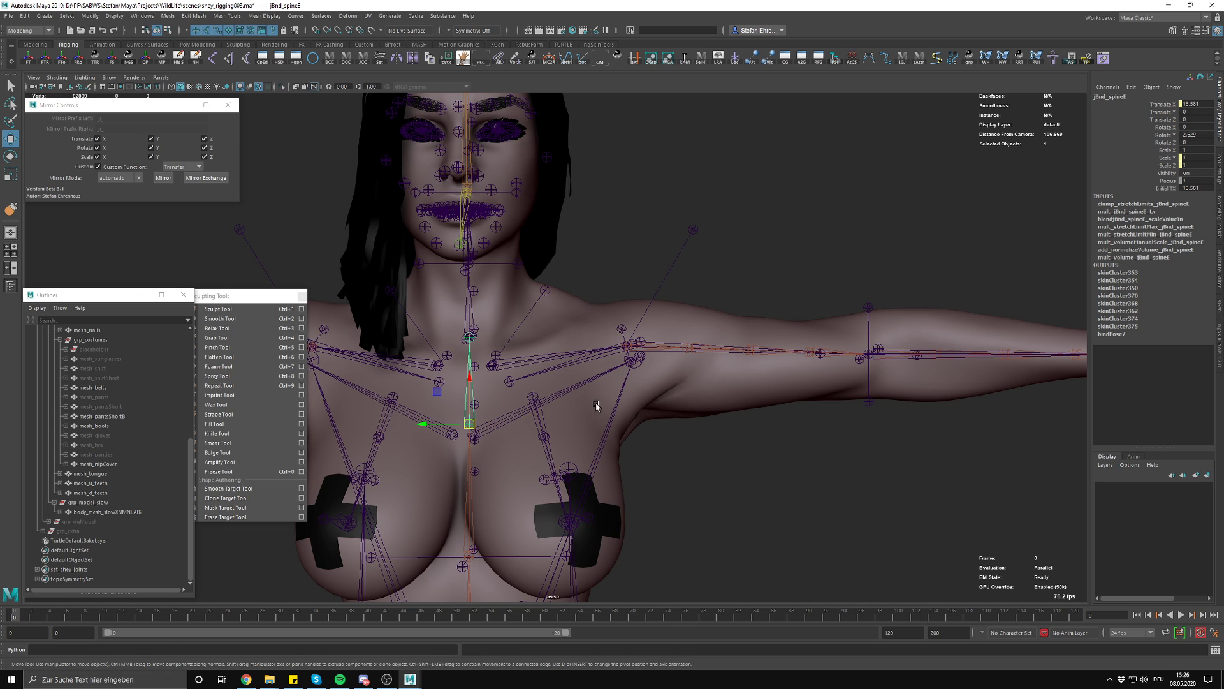
pyautogui.click(672, 354)
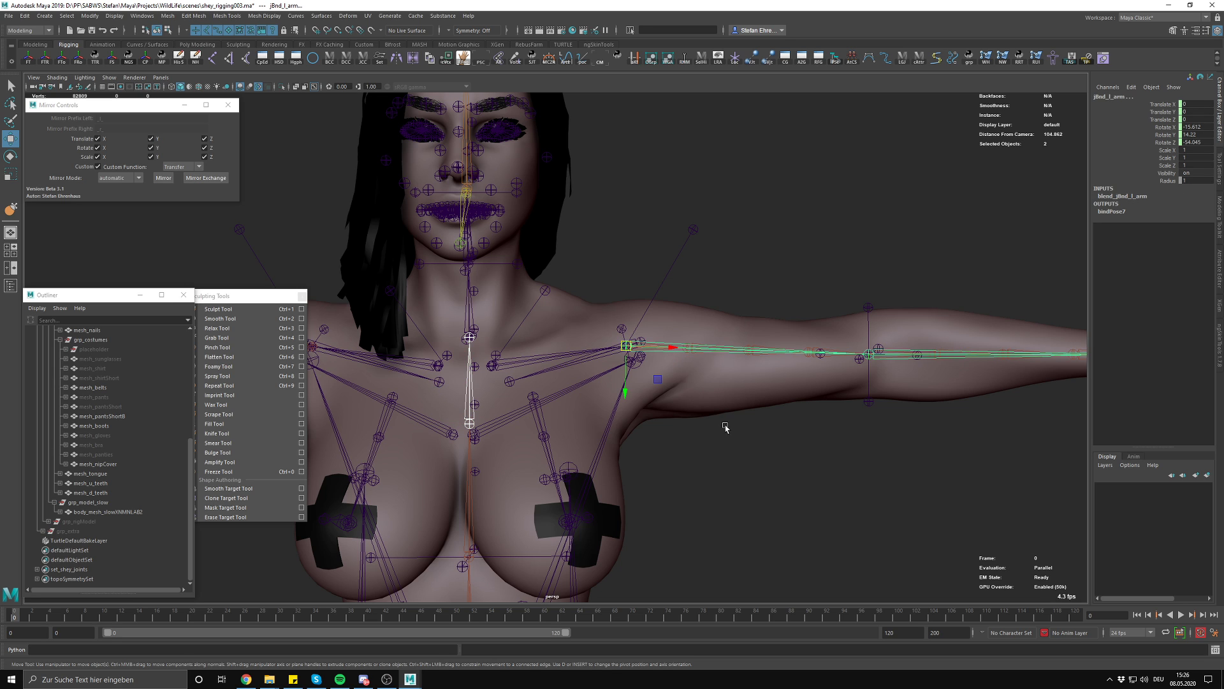
pyautogui.click(636, 347)
pyautogui.click(735, 505)
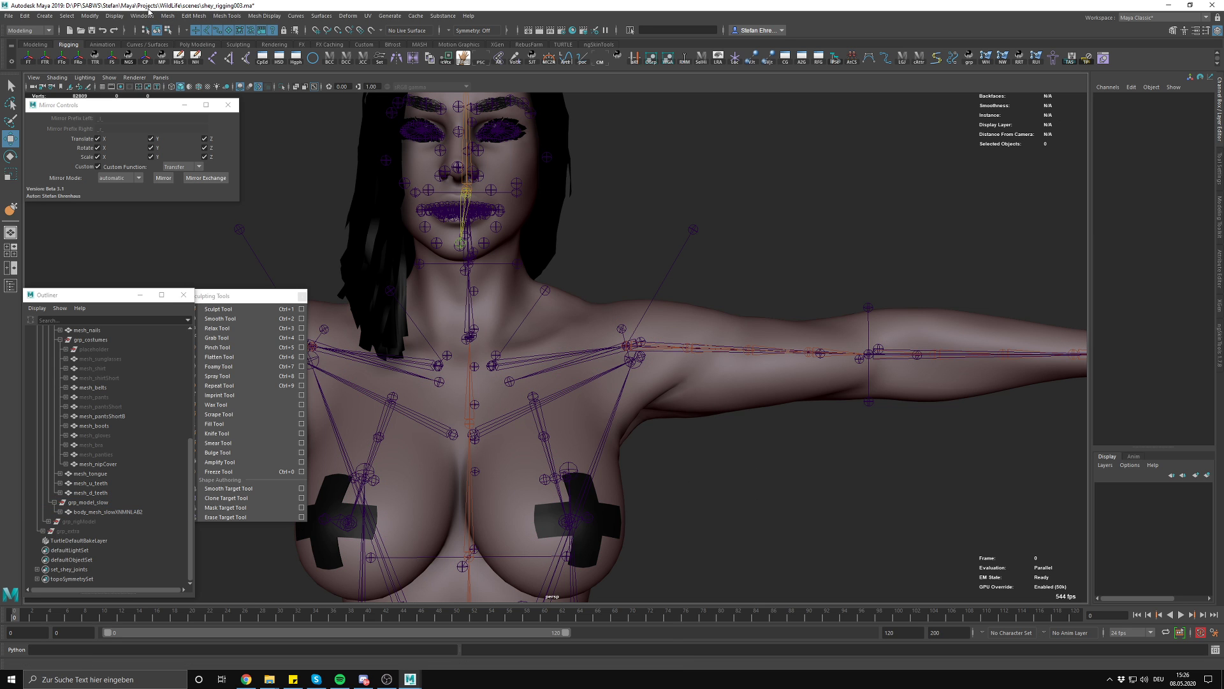
# Open the Node Editor, clear its graph and add the jBnd_spineE and jBnd_l_arm joints
pyautogui.click(142, 15)
pyautogui.click(160, 122)
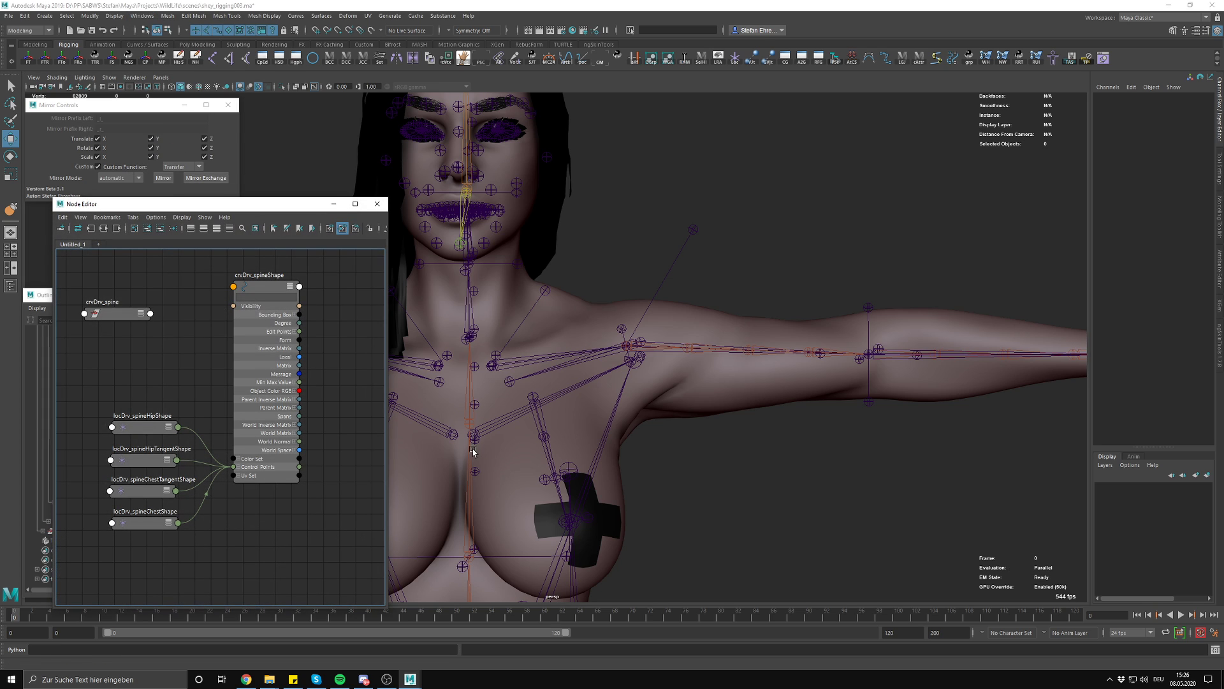
pyautogui.click(134, 228)
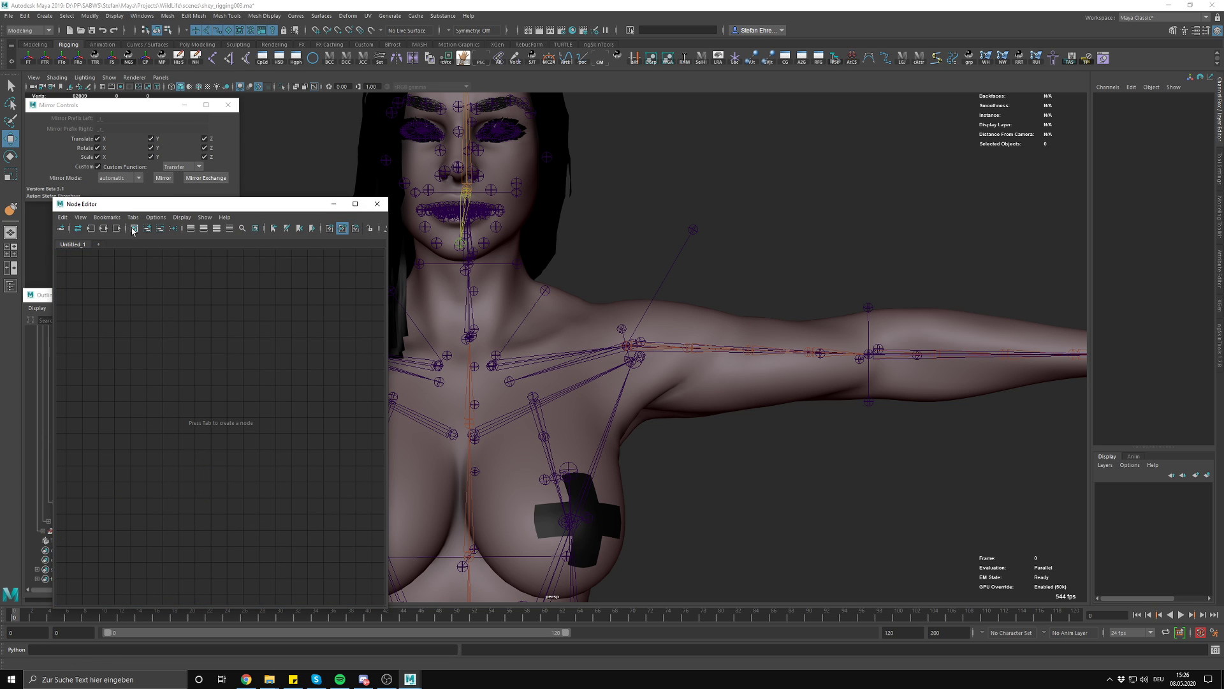
pyautogui.click(470, 380)
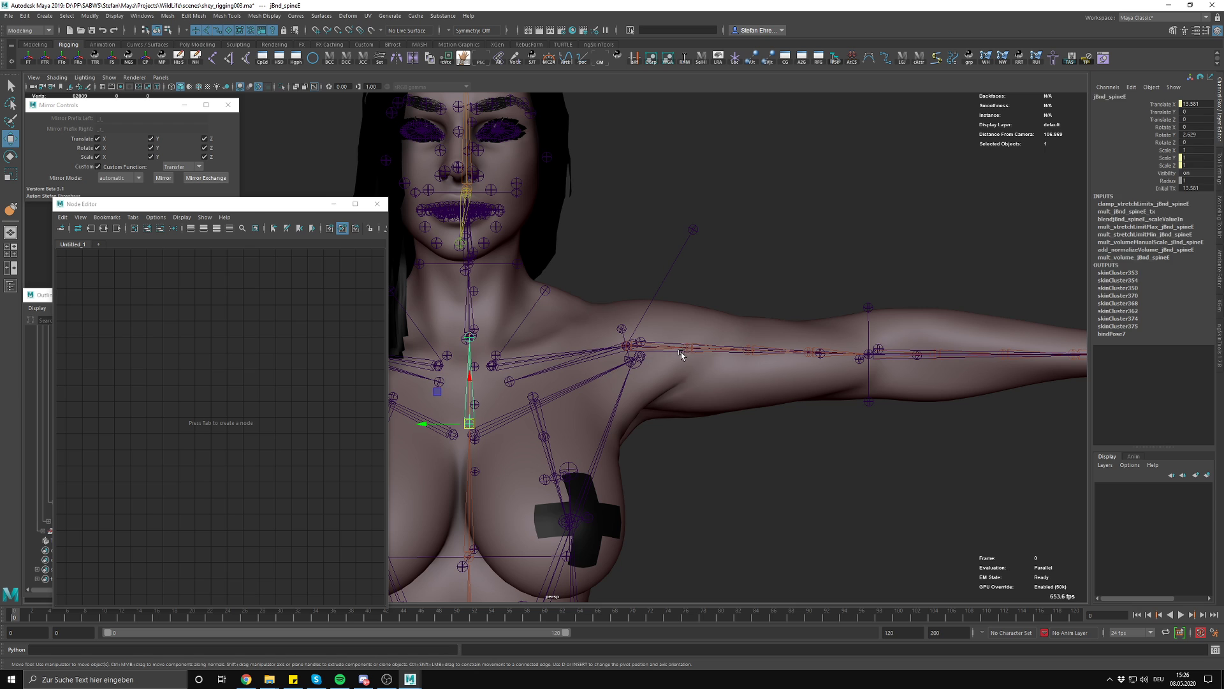
pyautogui.keyDown('shift'); pyautogui.click(679, 352); pyautogui.keyUp('shift')
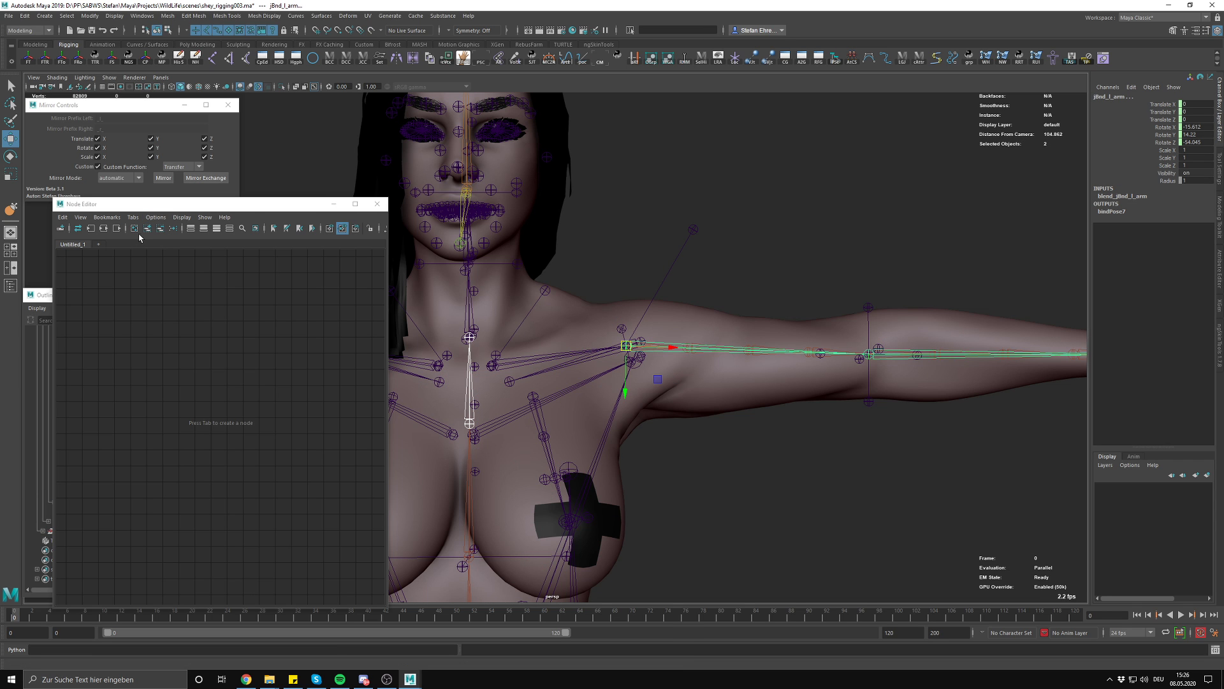
pyautogui.click(147, 228)
# Arrange the jBnd_l_arm and jBnd_spineE nodes in the graph and expand them to show all their attributes
pyautogui.moveTo(218, 309); pyautogui.dragTo(157, 420)
pyautogui.click(233, 386)
pyautogui.moveTo(144, 294); pyautogui.dragTo(281, 417)
pyautogui.scroll(-2, 284, 415)
pyautogui.moveTo(194, 420); pyautogui.dragTo(262, 441)
pyautogui.moveTo(232, 312); pyautogui.dragTo(234, 328)
pyautogui.press('3')
pyautogui.keyDown('alt'); pyautogui.moveTo(306, 494); pyautogui.dragTo(347, 504, button='right'); pyautogui.keyUp('alt')
pyautogui.keyDown('alt'); pyautogui.moveTo(313, 504); pyautogui.dragTo(249, 440, button='middle'); pyautogui.keyUp('alt')
pyautogui.moveTo(227, 483); pyautogui.dragTo(240, 519)
pyautogui.keyDown('alt'); pyautogui.moveTo(319, 475); pyautogui.dragTo(338, 475, button='right'); pyautogui.keyUp('alt')
pyautogui.keyDown('alt'); pyautogui.moveTo(335, 354); pyautogui.dragTo(283, 375, button='middle'); pyautogui.keyUp('alt')
# Create a vectorProduct node in the empty area beside the joint nodes
pyautogui.moveTo(380, 379); pyautogui.dragTo(300, 371)
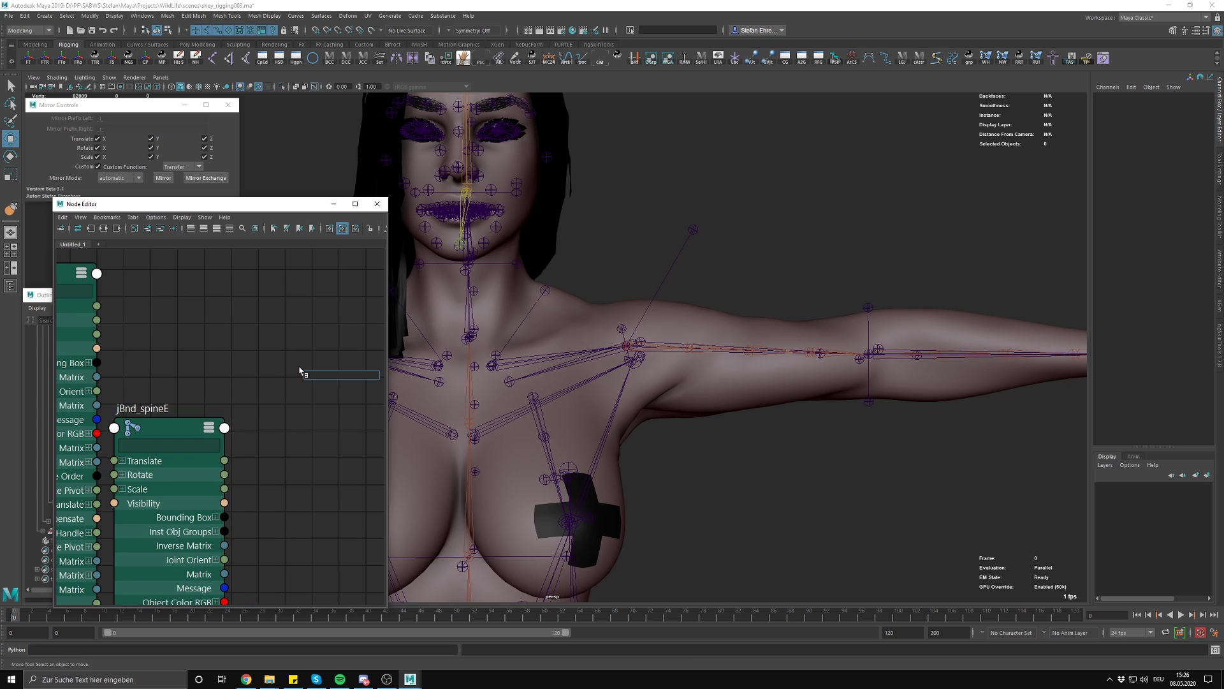
pyautogui.write('vec')
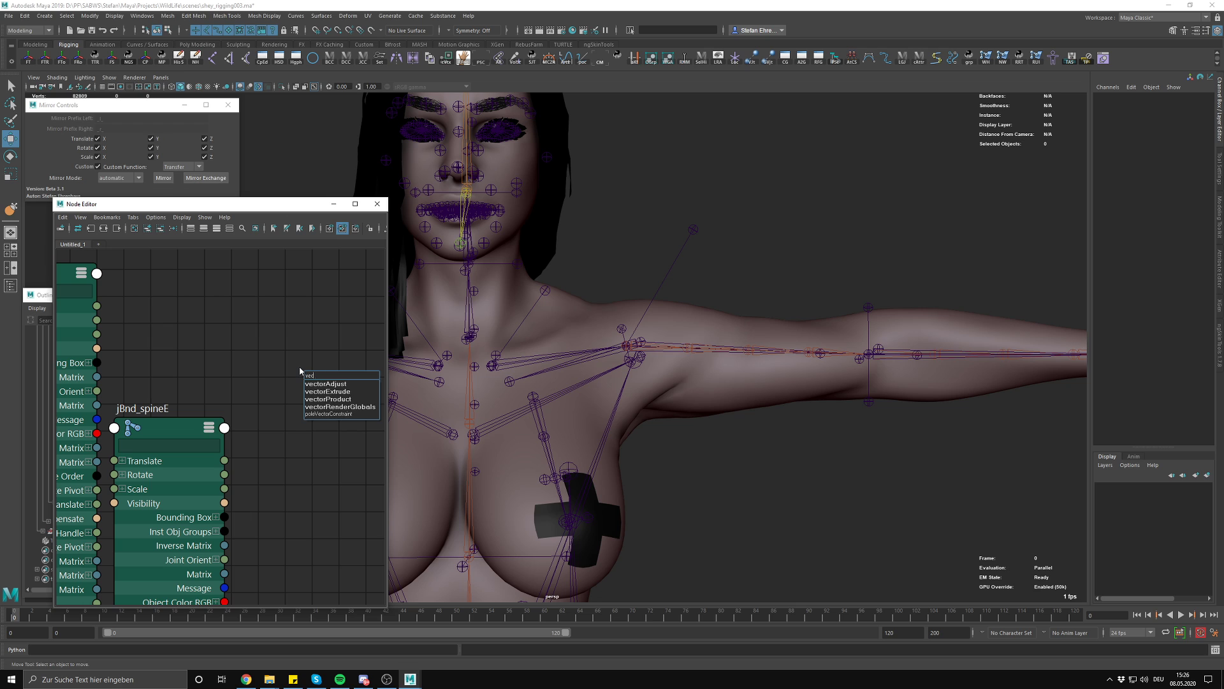
pyautogui.press('Down')
pyautogui.press('Down')
pyautogui.press('Down')
pyautogui.press('Down')
pyautogui.press('Up')
pyautogui.press('Return')
# Duplicate the vectorProduct node twice and spread the three nodes out beside the joint nodes
pyautogui.keyDown('alt'); pyautogui.moveTo(297, 351); pyautogui.dragTo(331, 419, button='right'); pyautogui.keyUp('alt')
pyautogui.keyDown('alt'); pyautogui.moveTo(331, 418); pyautogui.dragTo(279, 413, button='middle'); pyautogui.keyUp('alt')
pyautogui.keyDown('alt'); pyautogui.moveTo(279, 413); pyautogui.dragTo(248, 398, button='right'); pyautogui.keyUp('alt')
pyautogui.hotkey('ctrl', 'd')
pyautogui.hotkey('ctrl', 'd')
pyautogui.moveTo(299, 493); pyautogui.dragTo(285, 441)
pyautogui.moveTo(283, 431); pyautogui.dragTo(269, 439)
pyautogui.click(291, 406)
pyautogui.moveTo(269, 388); pyautogui.dragTo(236, 368)
pyautogui.click(258, 338)
pyautogui.moveTo(277, 309); pyautogui.dragTo(365, 395)
pyautogui.scroll(3, 271, 406)
pyautogui.keyDown('alt'); pyautogui.moveTo(270, 407); pyautogui.dragTo(284, 407, button='middle'); pyautogui.keyUp('alt')
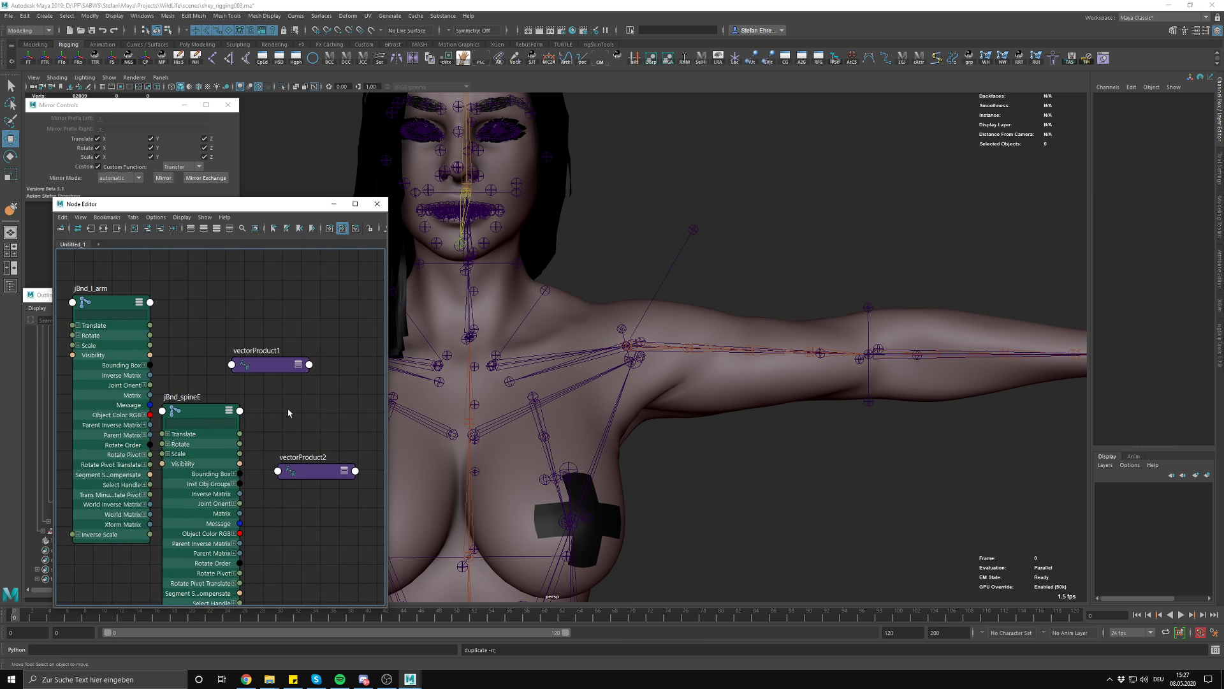
pyautogui.moveTo(267, 364); pyautogui.dragTo(292, 344)
pyautogui.click(309, 409)
pyautogui.click(308, 467)
pyautogui.moveTo(309, 470); pyautogui.dragTo(329, 469)
pyautogui.click(311, 413)
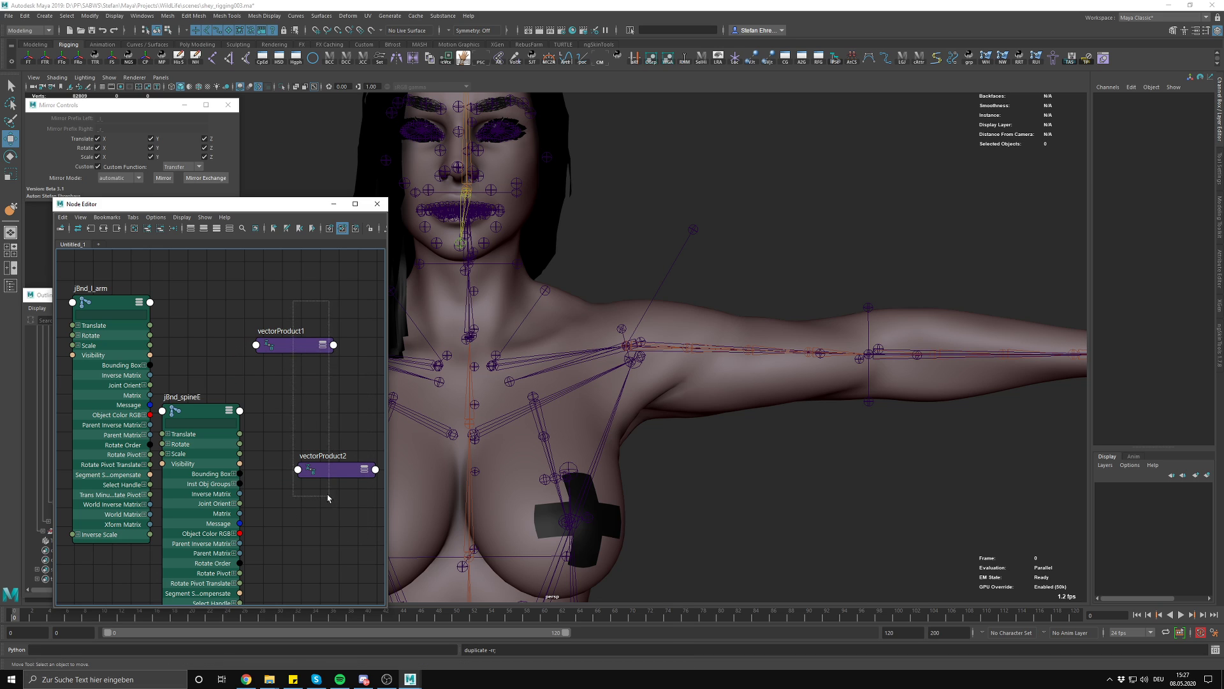
# Set the operation of vectorProduct1 and vectorProduct2 to Vector Matrix Product
pyautogui.click(290, 345)
pyautogui.hotkey('ctrl', 'a')
pyautogui.click(1119, 192)
pyautogui.click(1110, 234)
pyautogui.click(311, 469)
pyautogui.click(1119, 192)
pyautogui.click(1110, 236)
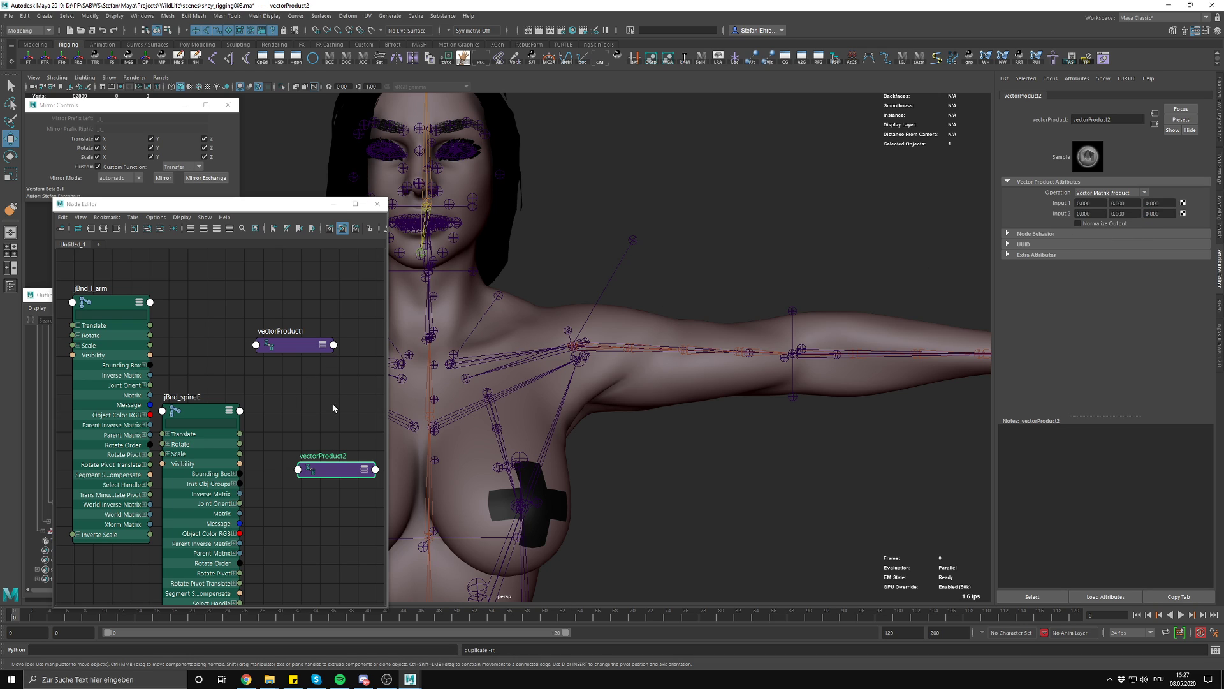
# Check the arm and spine joint axes, setting Input 1 X to 1 on vectorProduct1 and Input 1 Y to 1 on vectorProduct2
pyautogui.click(323, 334)
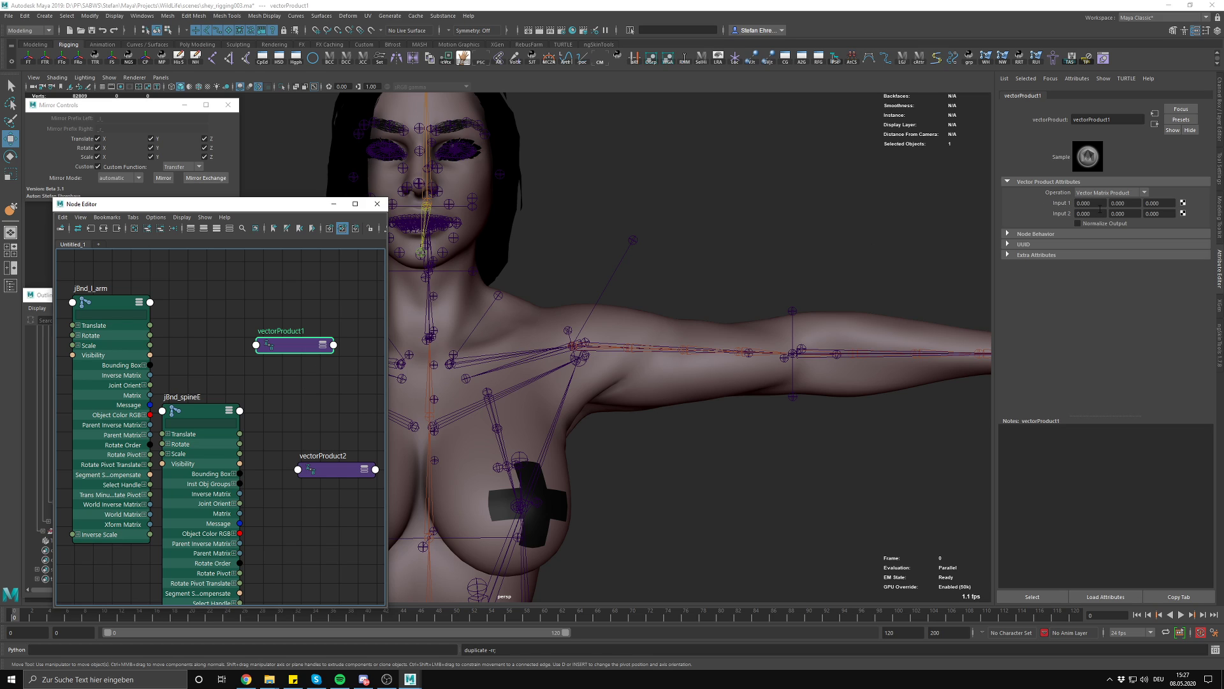
pyautogui.click(492, 358)
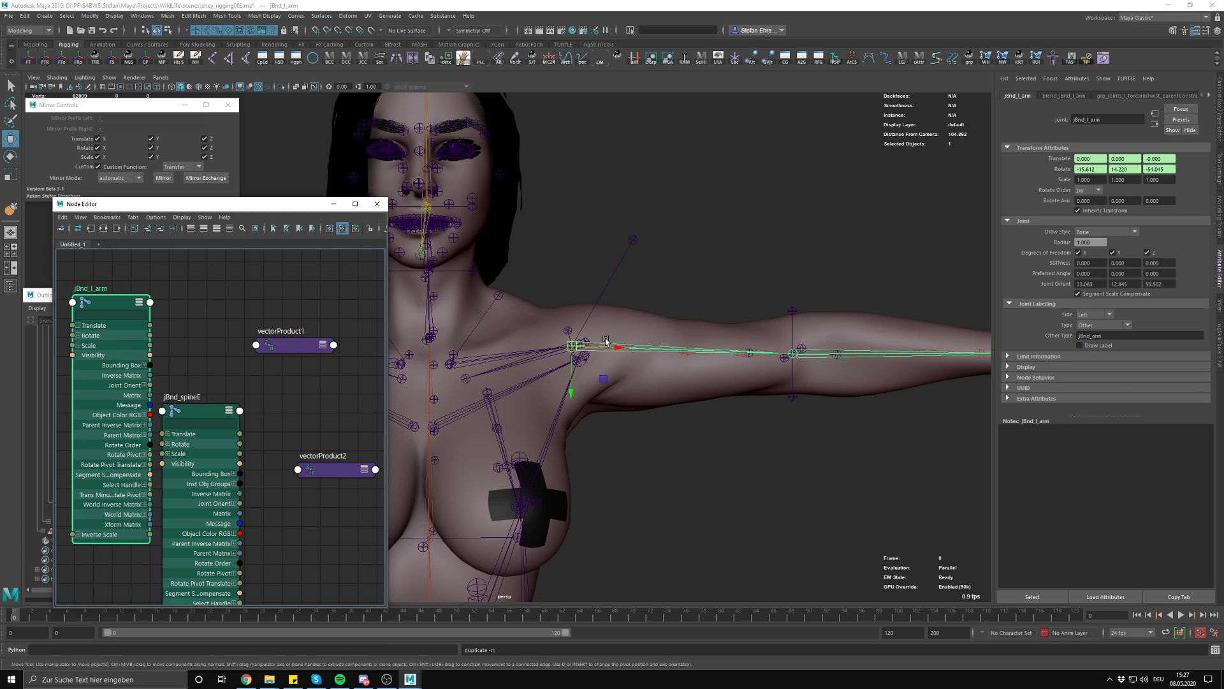
pyautogui.hotkey('ctrl', 'z')
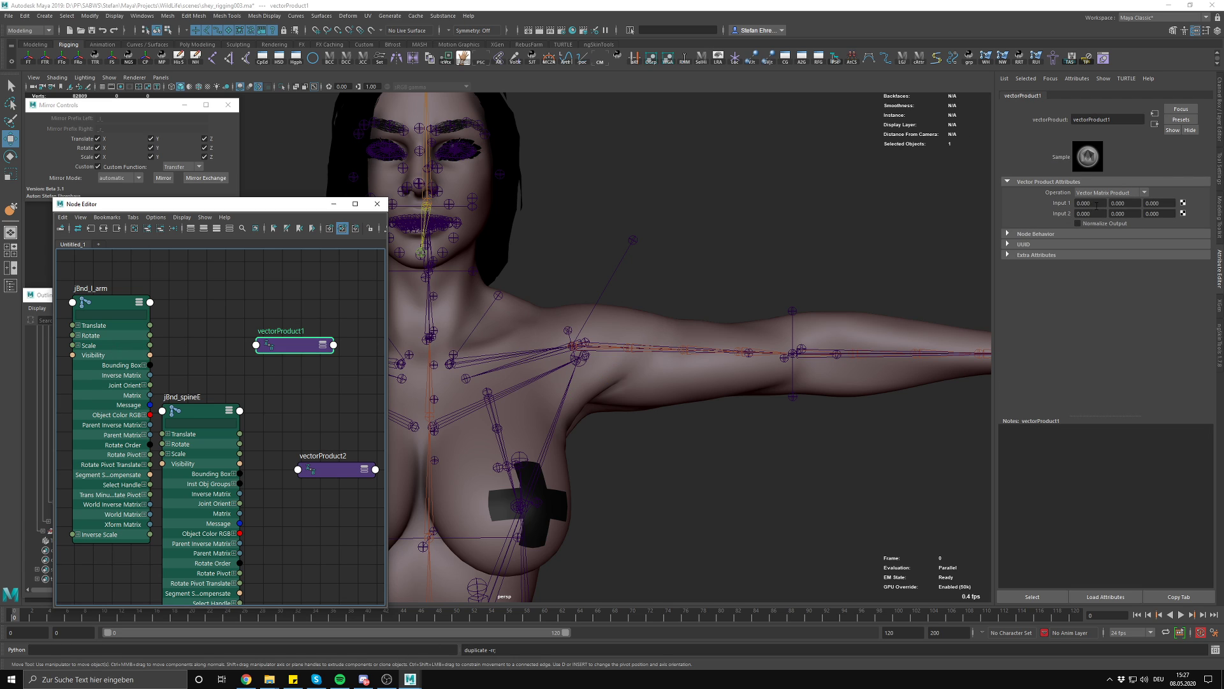
pyautogui.click(208, 461)
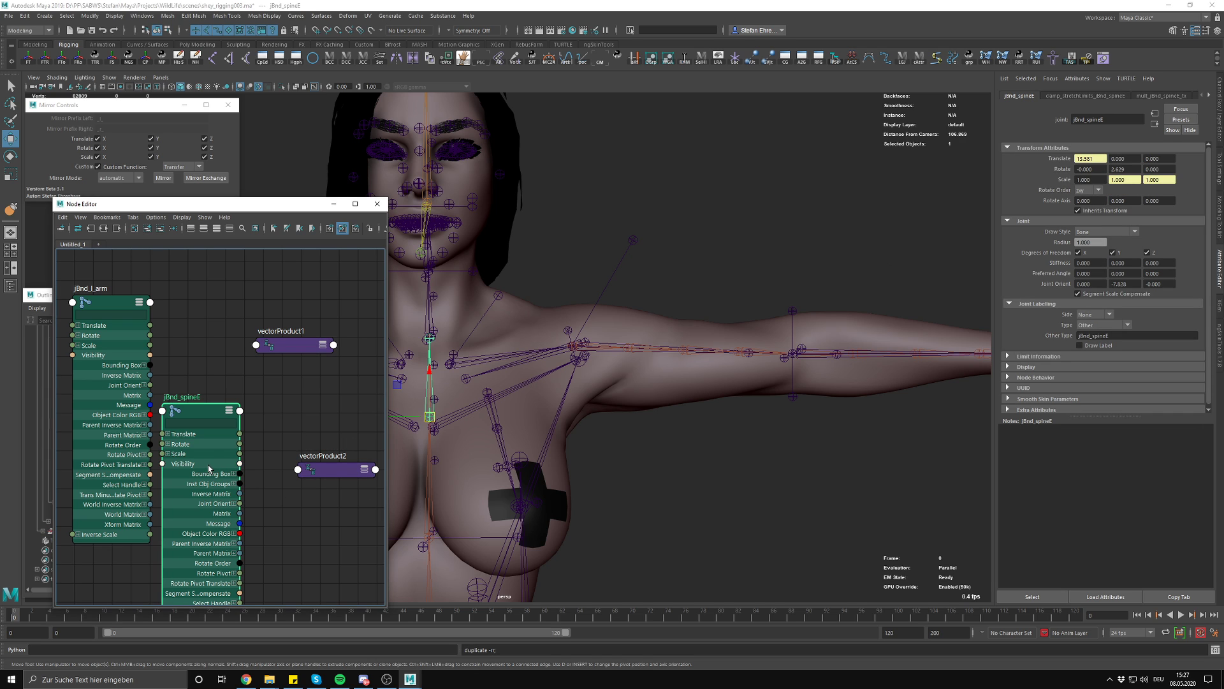
pyautogui.press('f')
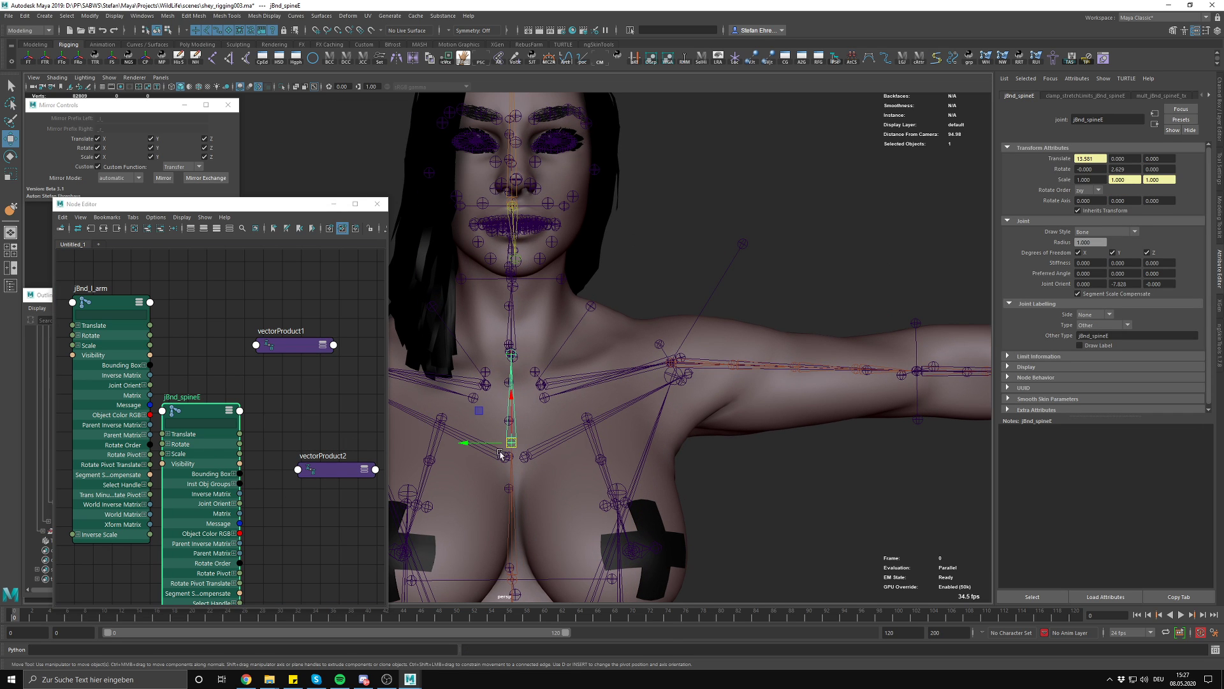
pyautogui.moveTo(314, 427); pyautogui.dragTo(385, 481)
pyautogui.doubleClick(1124, 204)
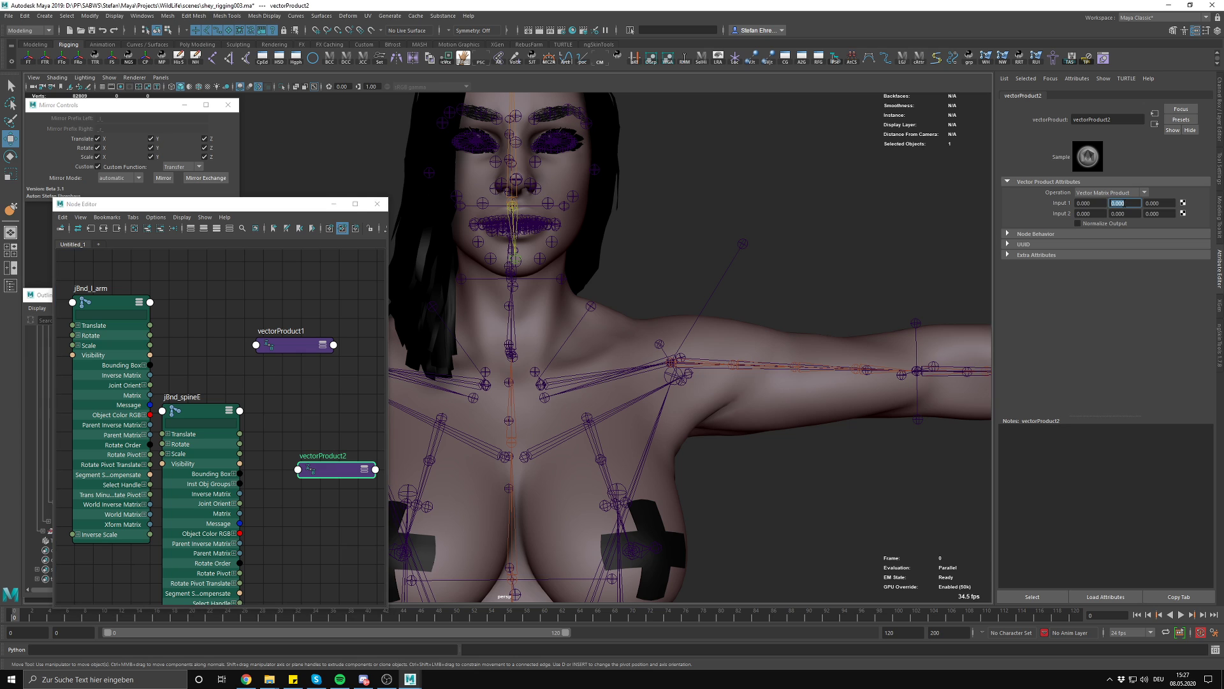
pyautogui.write('1')
pyautogui.press('Tab')
# Expand the vectorProduct nodes and connect the outputs of vectorProduct1 and vectorProduct2 to Input 1 and Input 2 of vectorProduct3
pyautogui.click(357, 406)
pyautogui.scroll(2, 214, 381)
pyautogui.keyDown('alt'); pyautogui.moveTo(335, 394); pyautogui.dragTo(246, 385, button='middle'); pyautogui.keyUp('alt')
pyautogui.click(367, 407)
pyautogui.press('3')
pyautogui.moveTo(258, 533); pyautogui.dragTo(170, 274)
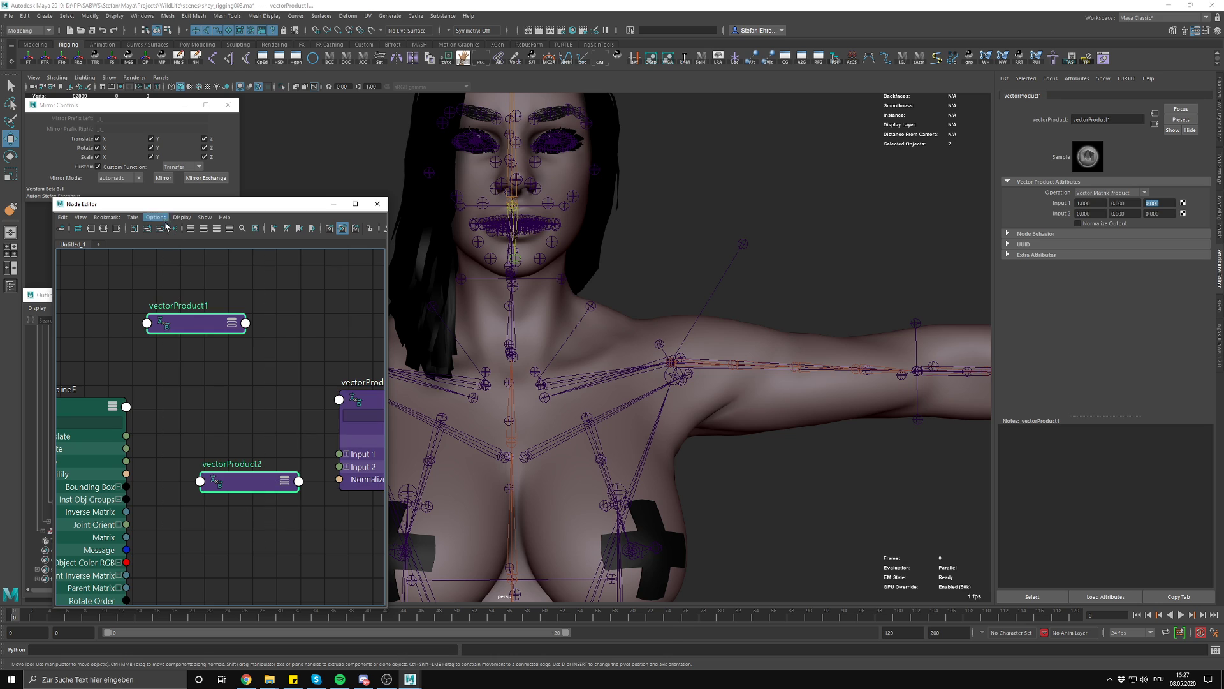
pyautogui.press('2')
pyautogui.press('3')
pyautogui.click(287, 413)
pyautogui.moveTo(246, 366); pyautogui.dragTo(299, 523)
pyautogui.scroll(2, 241, 437)
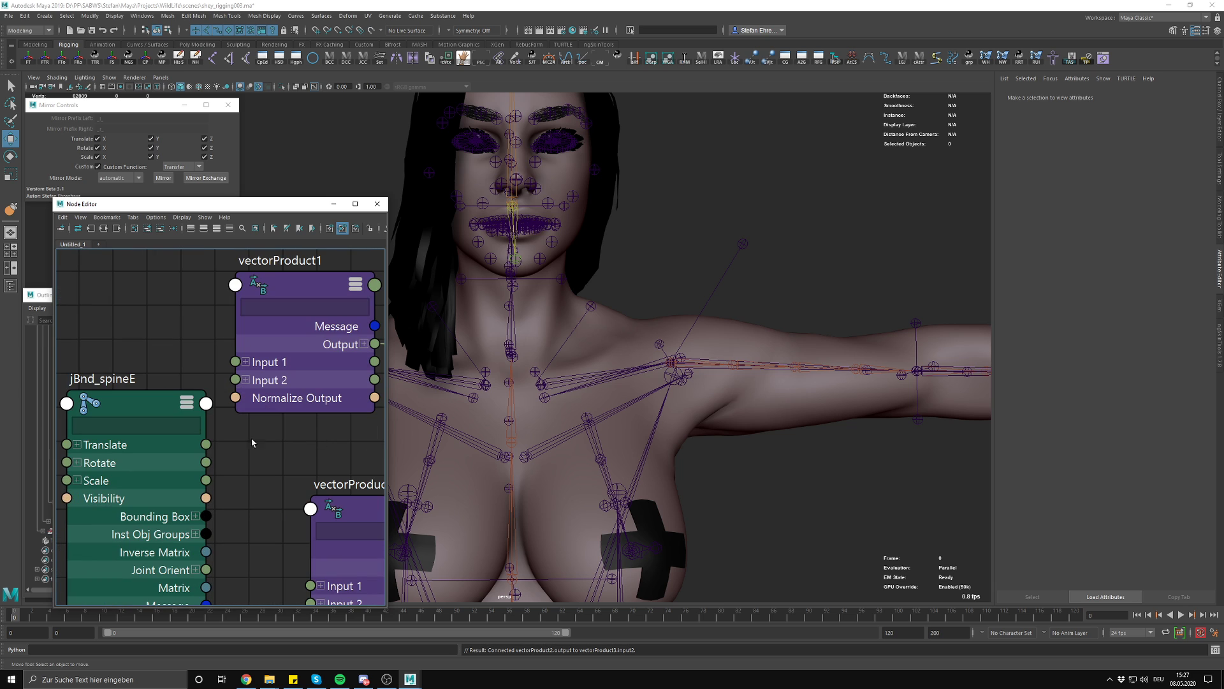
# Connect World Matrix[0] of jBnd_l_arm to the matrix input of vectorProduct1
pyautogui.scroll(-5, 241, 438)
pyautogui.scroll(2, 85, 483)
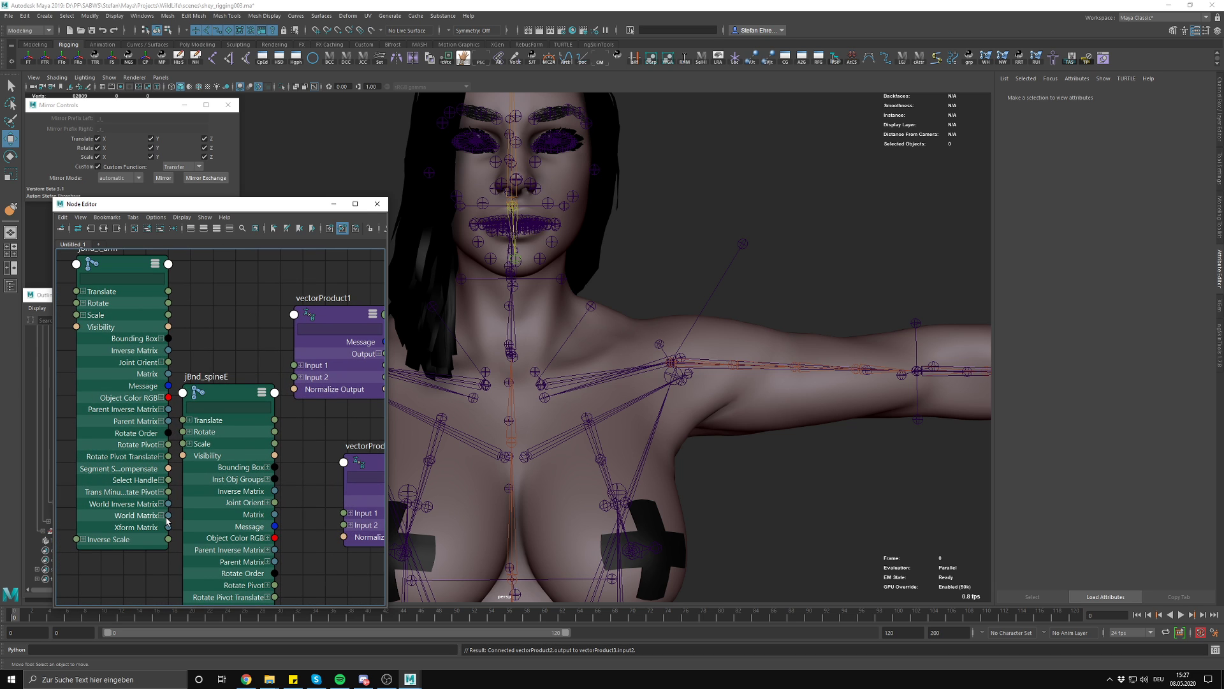
pyautogui.click(164, 516)
pyautogui.moveTo(168, 527); pyautogui.dragTo(338, 315)
pyautogui.click(453, 328)
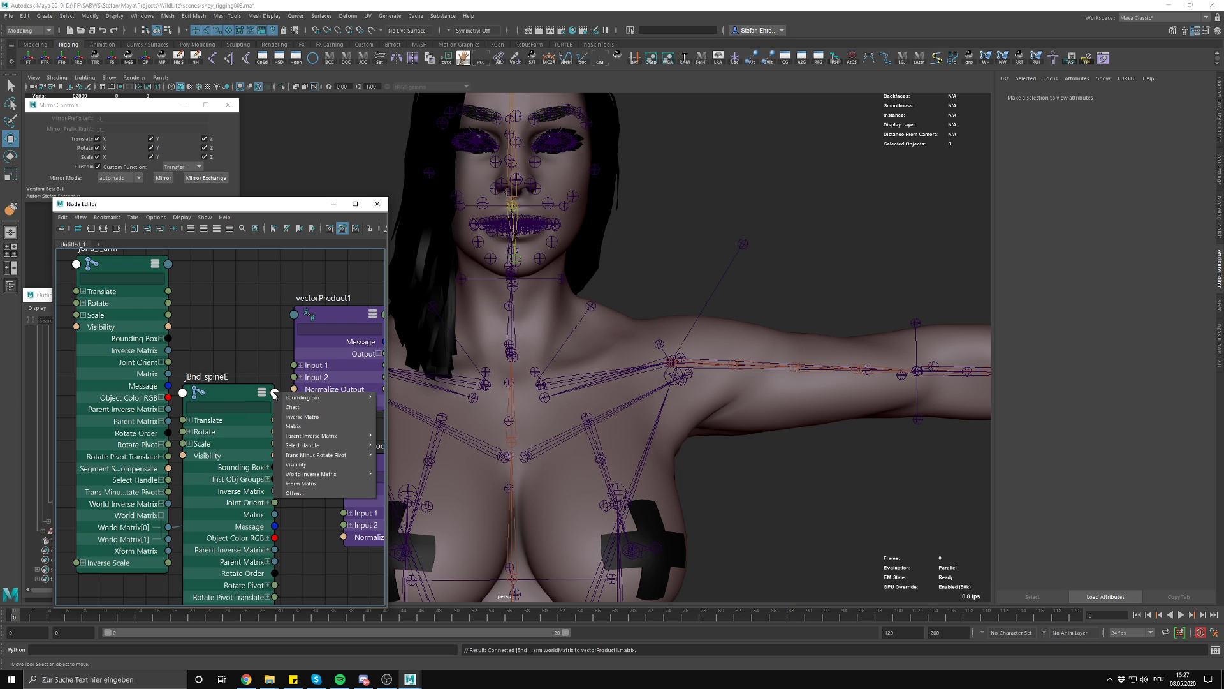
# Connect World Matrix[0] of jBnd_spineE to the matrix input of vectorProduct2
pyautogui.keyDown('alt'); pyautogui.moveTo(287, 522); pyautogui.dragTo(249, 446, button='middle'); pyautogui.keyUp('alt')
pyautogui.scroll(2, 249, 447)
pyautogui.keyDown('alt'); pyautogui.moveTo(255, 561); pyautogui.dragTo(259, 459, button='middle'); pyautogui.keyUp('alt')
pyautogui.scroll(2, 260, 459)
pyautogui.scroll(-2, 259, 459)
pyautogui.click(210, 511)
pyautogui.moveTo(219, 527); pyautogui.dragTo(311, 255)
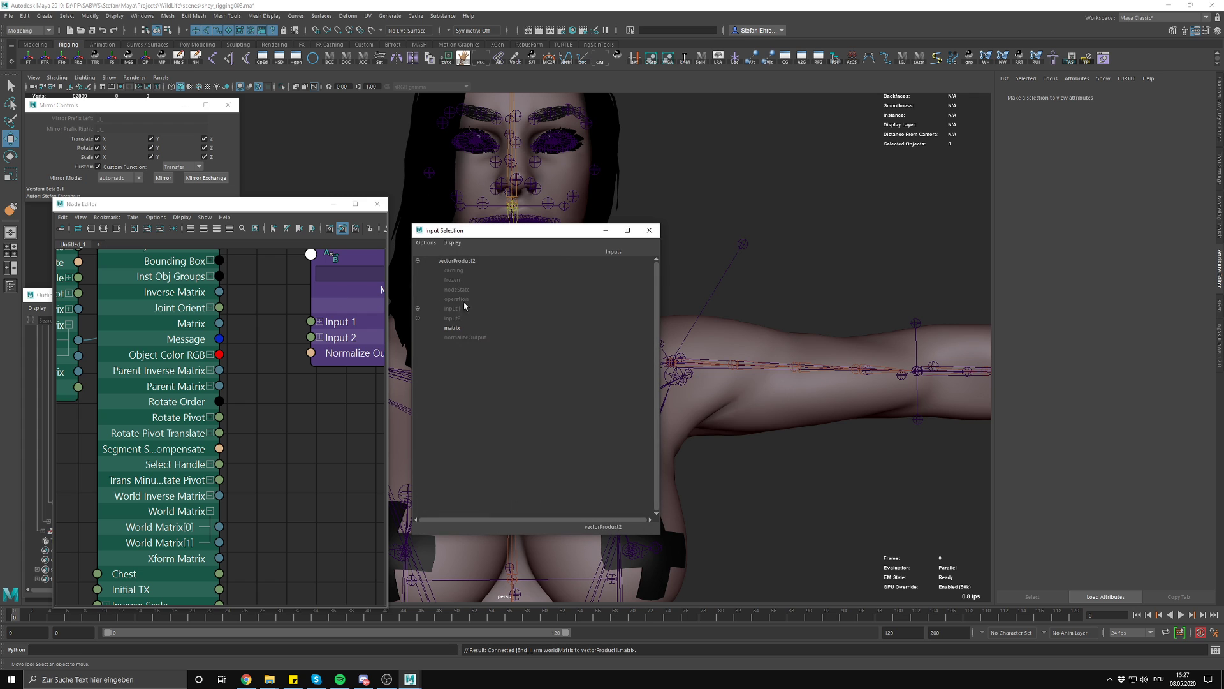
pyautogui.click(471, 330)
# Select vectorProduct3 and inspect the vectors arriving at its two inputs
pyautogui.scroll(-2, 303, 465)
pyautogui.keyDown('alt'); pyautogui.moveTo(268, 466); pyautogui.dragTo(171, 527, button='middle'); pyautogui.keyUp('alt')
pyautogui.scroll(-1, 287, 432)
pyautogui.keyDown('alt'); pyautogui.moveTo(287, 431); pyautogui.dragTo(140, 432, button='middle'); pyautogui.keyUp('alt')
pyautogui.click(140, 431)
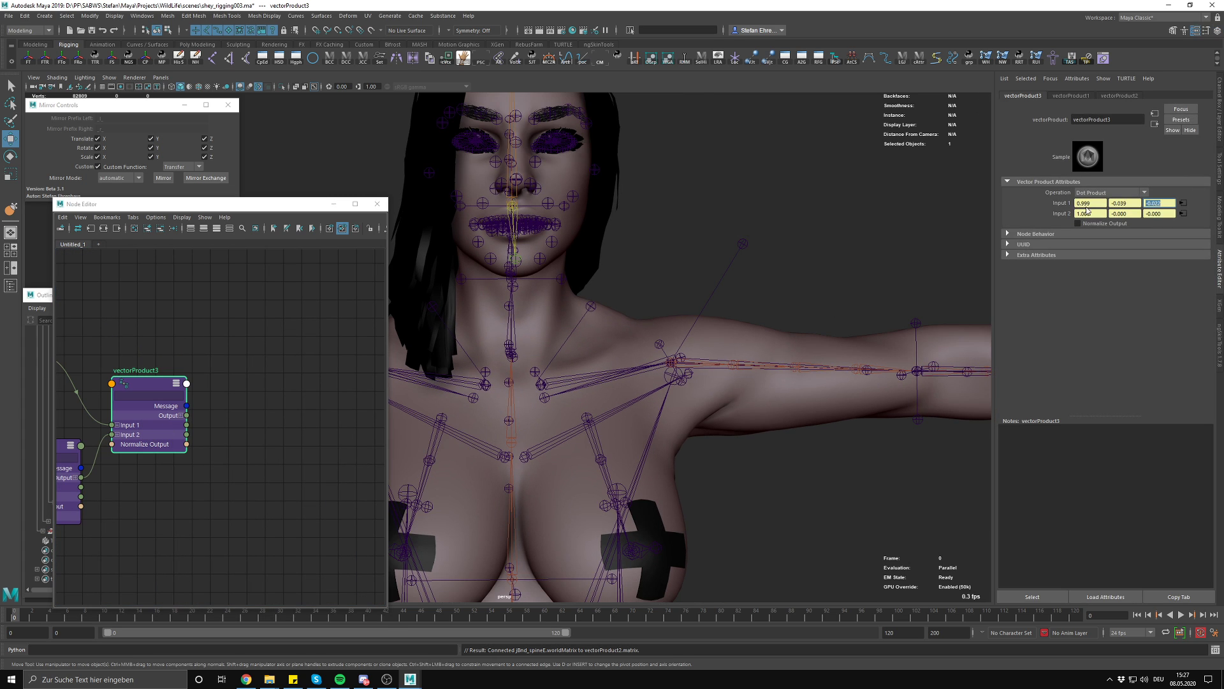
pyautogui.hotkey('ctrl', 'a')
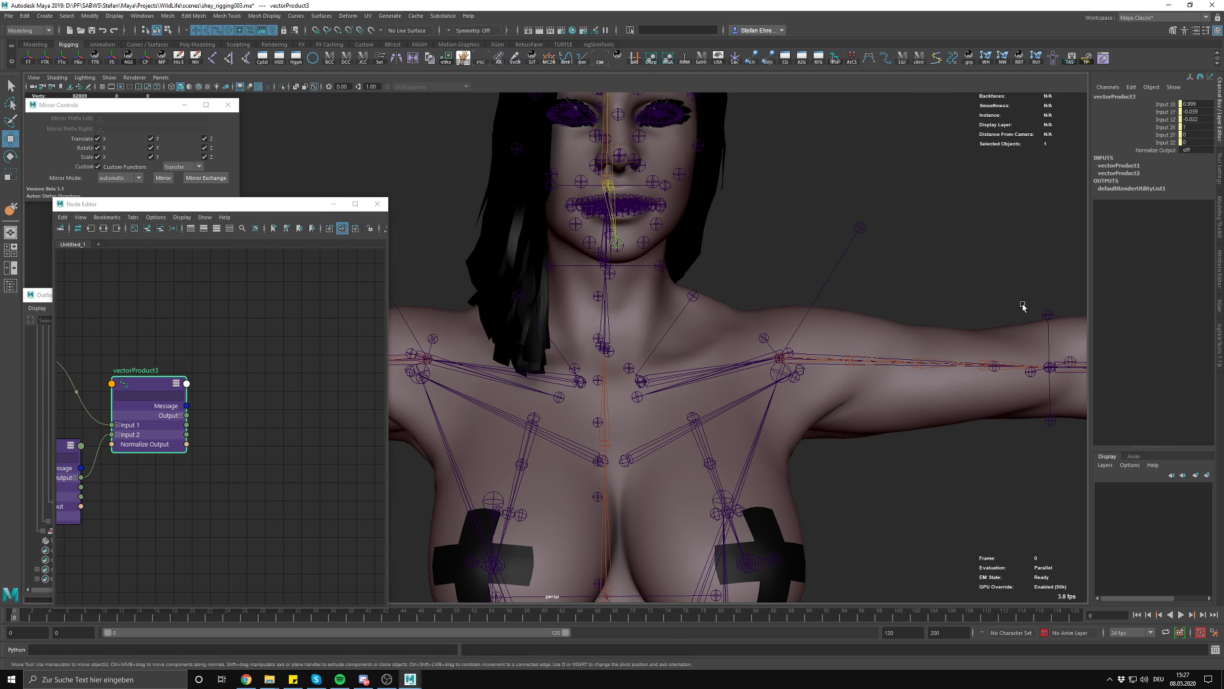
# Select the body mesh's bsHighres blend shape node and add it to the node graph
pyautogui.keyDown('alt'); pyautogui.moveTo(986, 333); pyautogui.dragTo(836, 335, button='middle'); pyautogui.keyUp('alt')
pyautogui.scroll(-3, 663, 429)
pyautogui.click(696, 403)
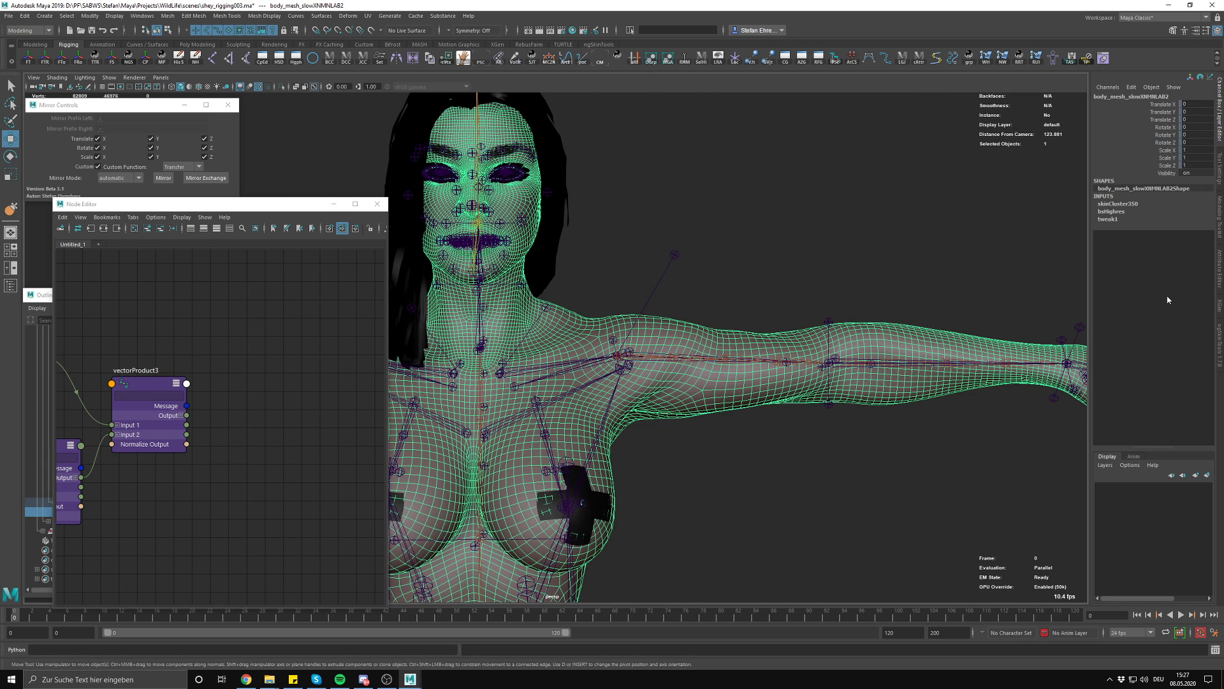
pyautogui.click(1135, 212)
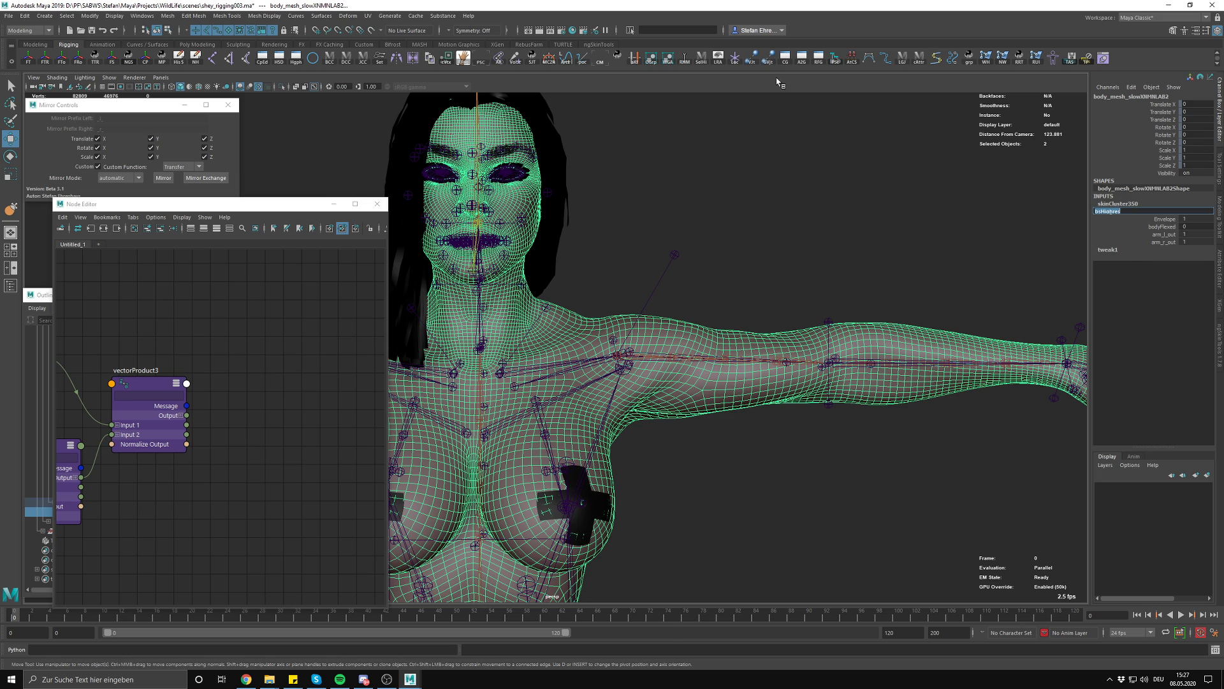
pyautogui.click(694, 30)
pyautogui.write('bsHighres')
pyautogui.press('Return')
pyautogui.click(147, 228)
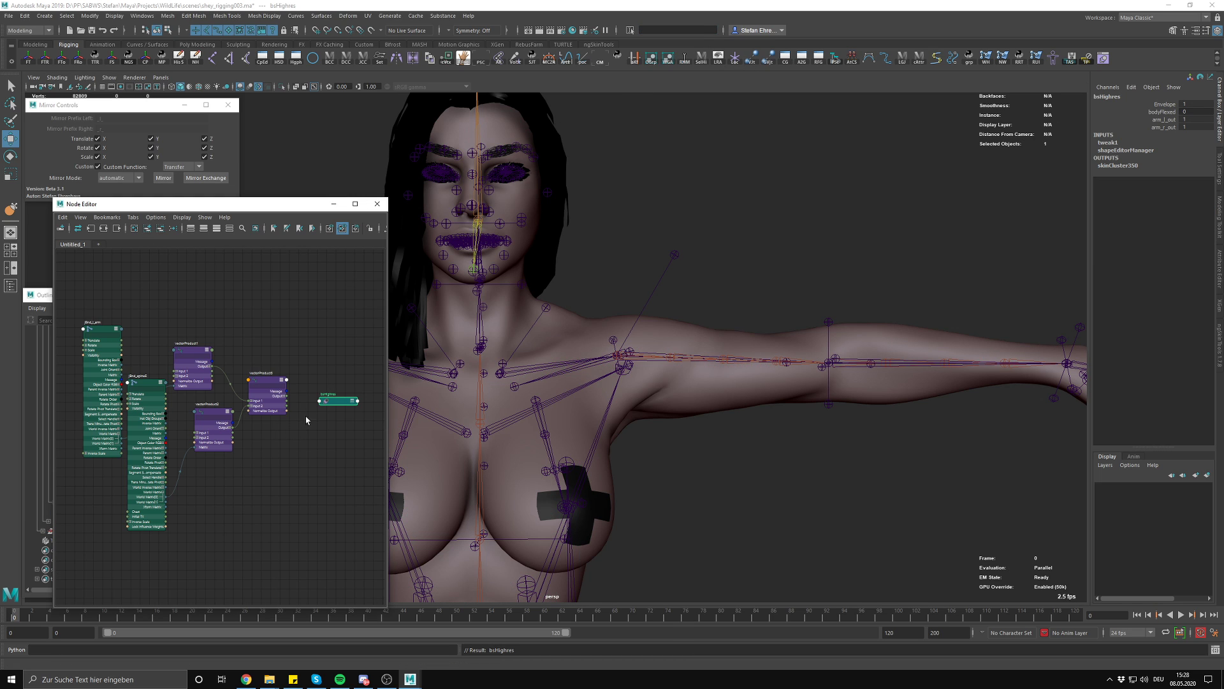
# Expand the Weight targets of bsHighres and the Output components of vectorProduct3 in the graph
pyautogui.scroll(6, 330, 419)
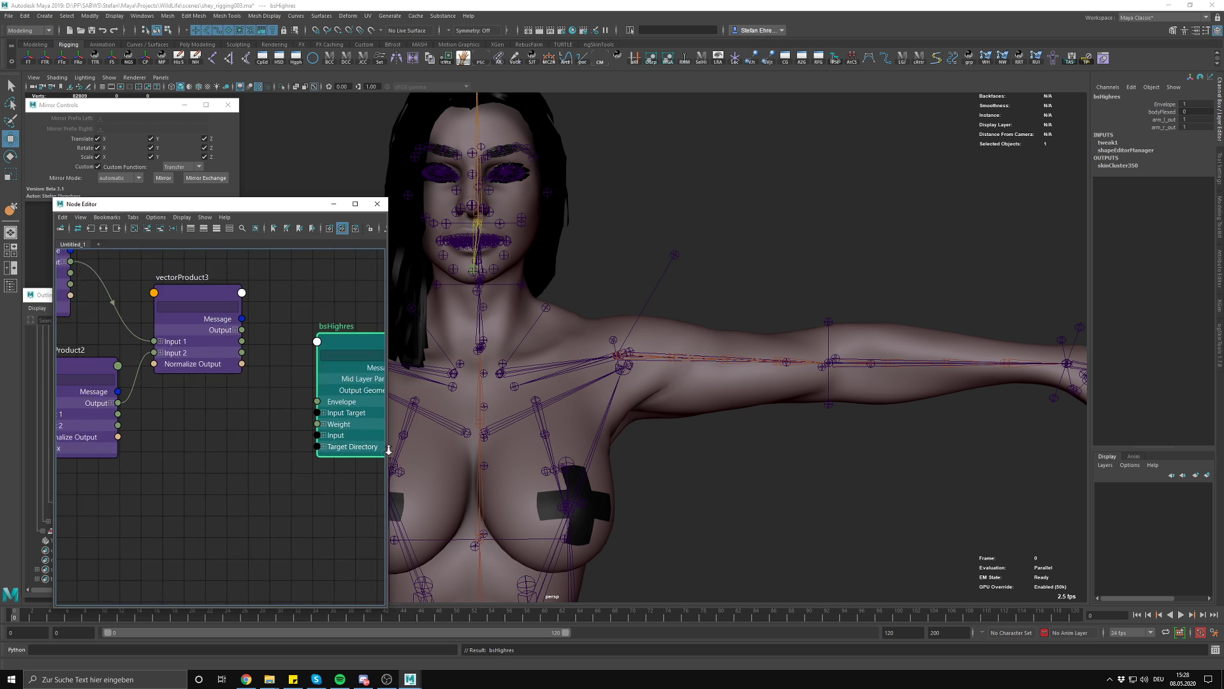
pyautogui.click(325, 419)
pyautogui.moveTo(340, 428); pyautogui.dragTo(334, 298)
pyautogui.scroll(1, 334, 299)
pyautogui.keyDown('alt'); pyautogui.moveTo(334, 299); pyautogui.dragTo(294, 371, button='middle'); pyautogui.keyUp('alt')
pyautogui.click(162, 410)
pyautogui.click(127, 380)
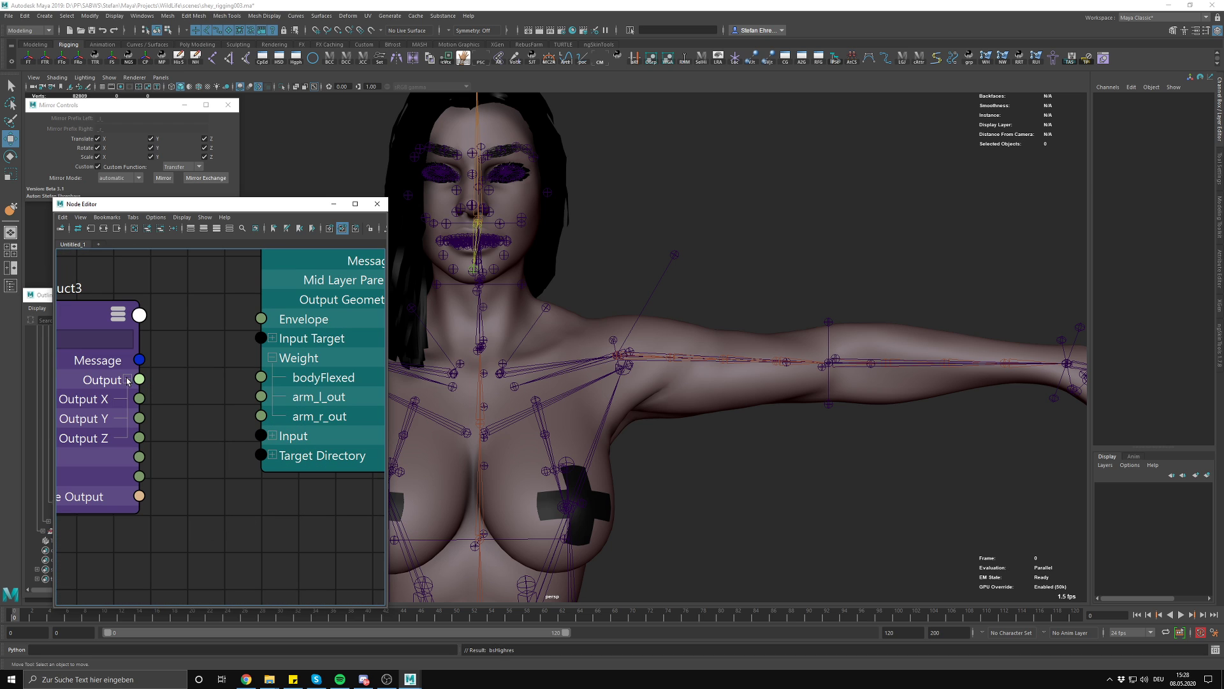
# Examine the operation and input values of vectorProduct3 in its attributes
pyautogui.scroll(3, 137, 420)
pyautogui.keyDown('alt'); pyautogui.moveTo(137, 420); pyautogui.dragTo(241, 443, button='middle'); pyautogui.keyUp('alt')
pyautogui.scroll(-1, 241, 443)
pyautogui.click(147, 324)
pyautogui.scroll(-3, 148, 324)
pyautogui.keyDown('alt'); pyautogui.moveTo(148, 324); pyautogui.dragTo(189, 347, button='middle'); pyautogui.keyUp('alt')
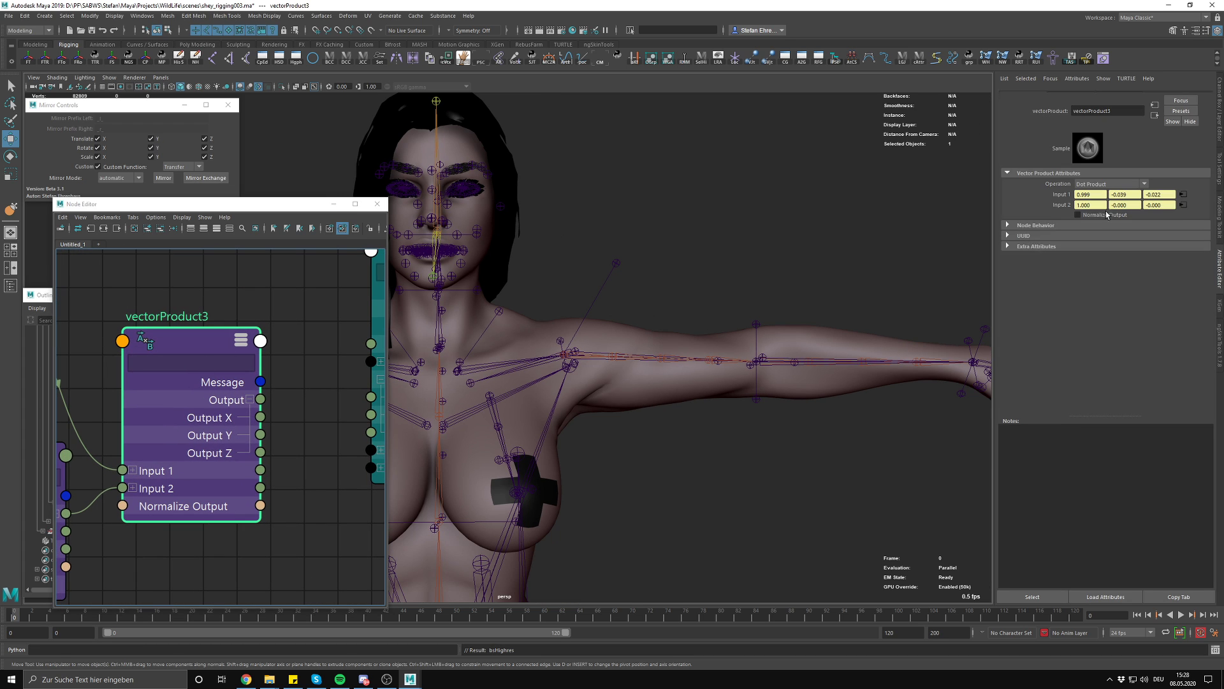
pyautogui.hotkey('ctrl', 'a')
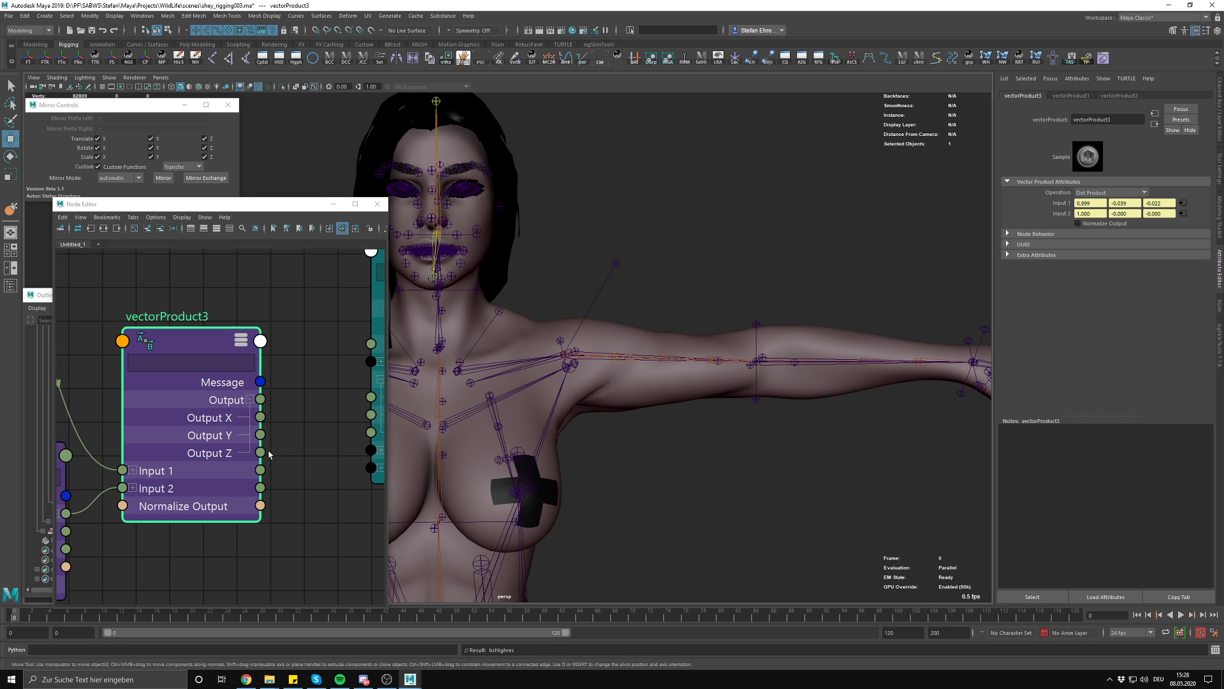
# Connect Output X of vectorProduct3 to the arm_l_out weight of bsHighres
pyautogui.keyDown('alt'); pyautogui.moveTo(275, 480); pyautogui.dragTo(182, 481, button='middle'); pyautogui.keyUp('alt')
pyautogui.scroll(2, 182, 481)
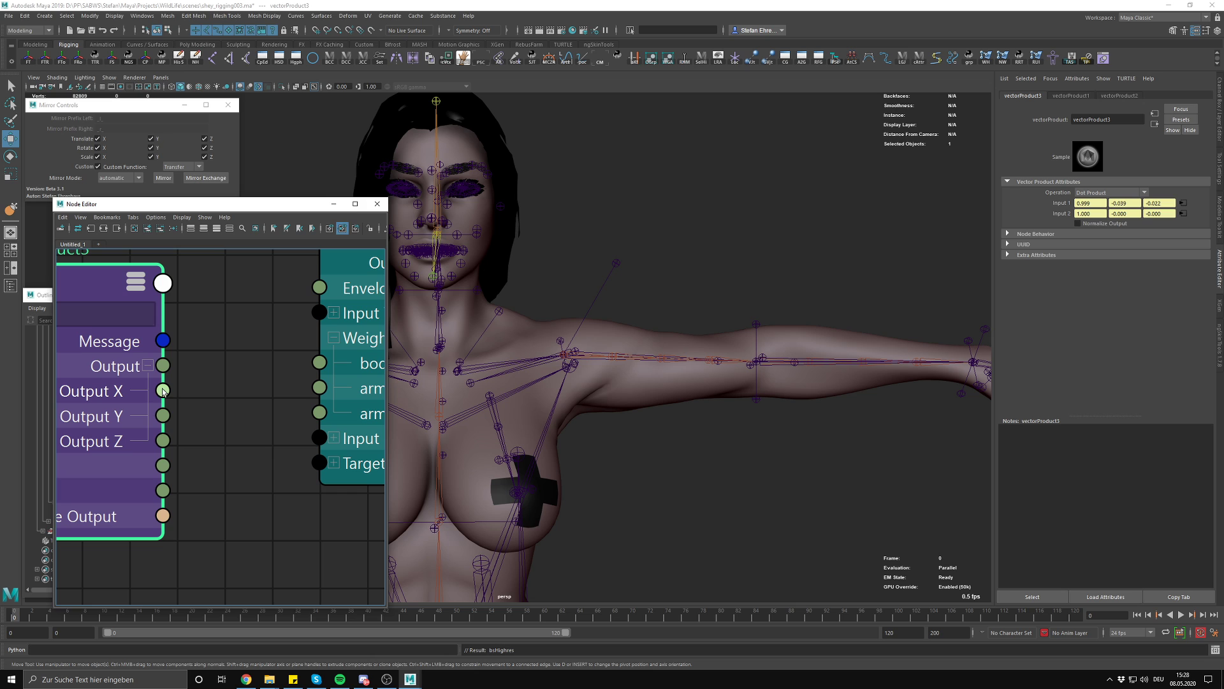
pyautogui.moveTo(163, 392); pyautogui.dragTo(318, 389)
pyautogui.moveTo(318, 395); pyautogui.dragTo(199, 566, button='middle')
pyautogui.click(337, 558)
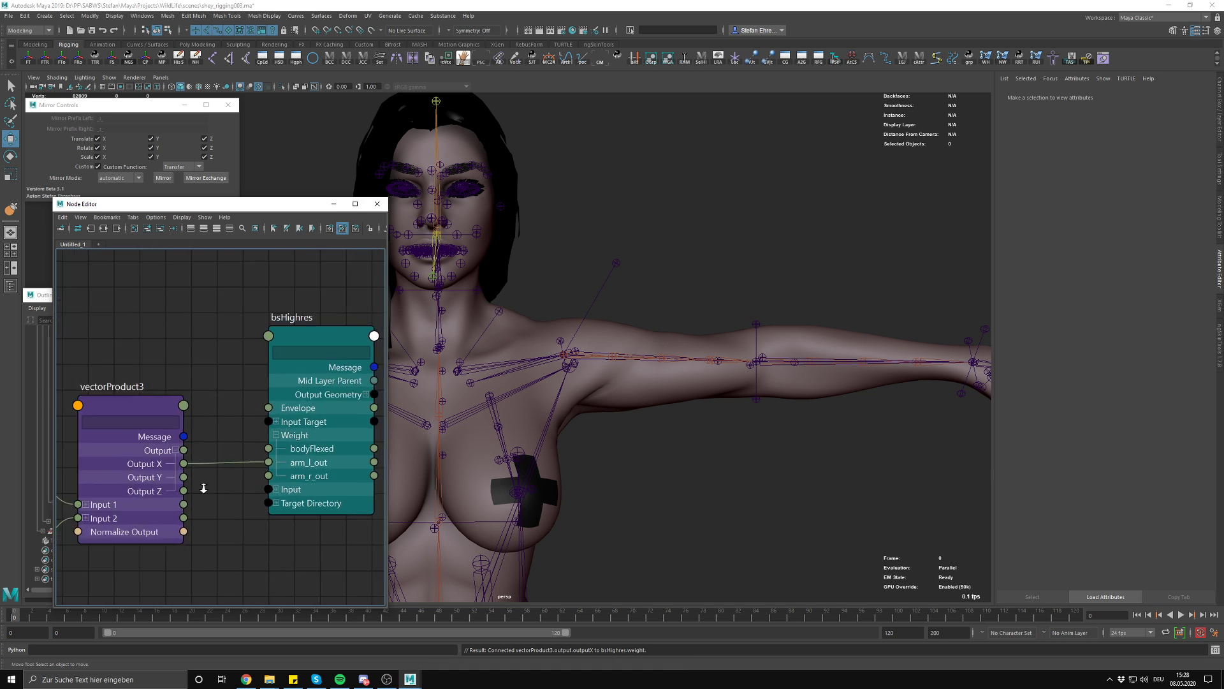
# Hide the joints and select the left arm's FK control with the Rotate tool
pyautogui.keyDown('alt'); pyautogui.moveTo(194, 483); pyautogui.dragTo(169, 475, button='right'); pyautogui.keyUp('alt')
pyautogui.click(714, 481)
pyautogui.hotkey('alt', 'j')
pyautogui.hotkey('alt', 'c')
pyautogui.click(673, 308)
pyautogui.hotkey('alt', 'c')
pyautogui.keyDown('alt'); pyautogui.moveTo(647, 437); pyautogui.dragTo(705, 287, button='middle'); pyautogui.keyUp('alt')
pyautogui.hotkey('alt', 'c')
pyautogui.hotkey('alt', 'c')
pyautogui.keyDown('alt'); pyautogui.moveTo(705, 286); pyautogui.dragTo(653, 330, button='right'); pyautogui.keyUp('alt')
pyautogui.keyDown('alt'); pyautogui.moveTo(653, 330); pyautogui.dragTo(638, 297, button='middle'); pyautogui.keyUp('alt')
pyautogui.press('e')
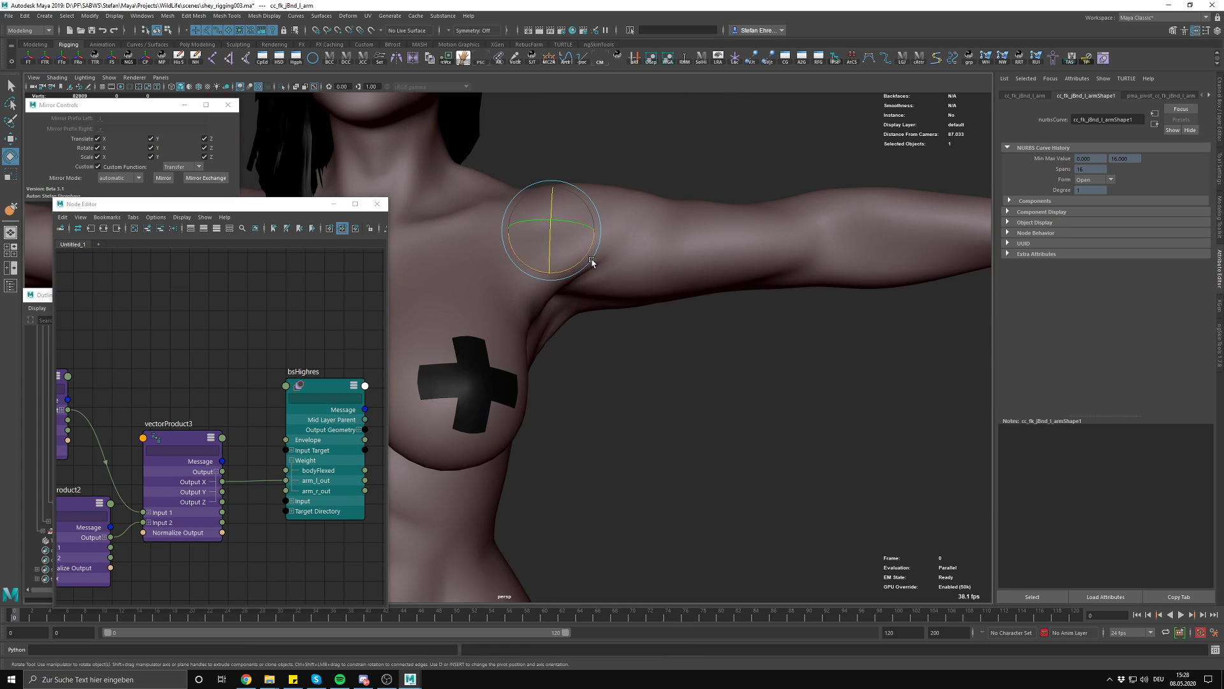
# Rotate the left arm's FK control to test the arm_l_out corrective, and undo the test rotations
pyautogui.moveTo(585, 258); pyautogui.dragTo(730, 277)
pyautogui.keyDown('alt'); pyautogui.moveTo(663, 352); pyautogui.dragTo(629, 350); pyautogui.keyUp('alt')
pyautogui.keyDown('alt'); pyautogui.moveTo(629, 350); pyautogui.dragTo(697, 347, button='middle'); pyautogui.keyUp('alt')
pyautogui.keyDown('alt'); pyautogui.moveTo(697, 346); pyautogui.dragTo(720, 329, button='right'); pyautogui.keyUp('alt')
pyautogui.moveTo(616, 228); pyautogui.dragTo(736, 451)
pyautogui.keyDown('alt'); pyautogui.moveTo(736, 451); pyautogui.dragTo(595, 344, button='right'); pyautogui.keyUp('alt')
pyautogui.keyDown('alt'); pyautogui.moveTo(595, 344); pyautogui.dragTo(647, 327); pyautogui.keyUp('alt')
pyautogui.keyDown('alt'); pyautogui.moveTo(646, 327); pyautogui.dragTo(691, 362, button='middle'); pyautogui.keyUp('alt')
pyautogui.hotkey('ctrl', 'z')
pyautogui.hotkey('ctrl', 'z')
pyautogui.hotkey('ctrl', 'z')
pyautogui.hotkey('ctrl', 'z')
# Review the arm and spine part of the node network, selecting jBnd_spineE
pyautogui.click(683, 456)
pyautogui.keyDown('alt'); pyautogui.moveTo(574, 412); pyautogui.dragTo(665, 440); pyautogui.keyUp('alt')
pyautogui.keyDown('alt'); pyautogui.moveTo(664, 440); pyautogui.dragTo(656, 385, button='middle'); pyautogui.keyUp('alt')
pyautogui.keyDown('alt'); pyautogui.moveTo(656, 385); pyautogui.dragTo(695, 389, button='right'); pyautogui.keyUp('alt')
pyautogui.keyDown('alt'); pyautogui.moveTo(319, 555); pyautogui.dragTo(128, 576, button='right'); pyautogui.keyUp('alt')
pyautogui.keyDown('alt'); pyautogui.moveTo(128, 577); pyautogui.dragTo(233, 480, button='middle'); pyautogui.keyUp('alt')
pyautogui.scroll(2, 234, 480)
pyautogui.click(148, 447)
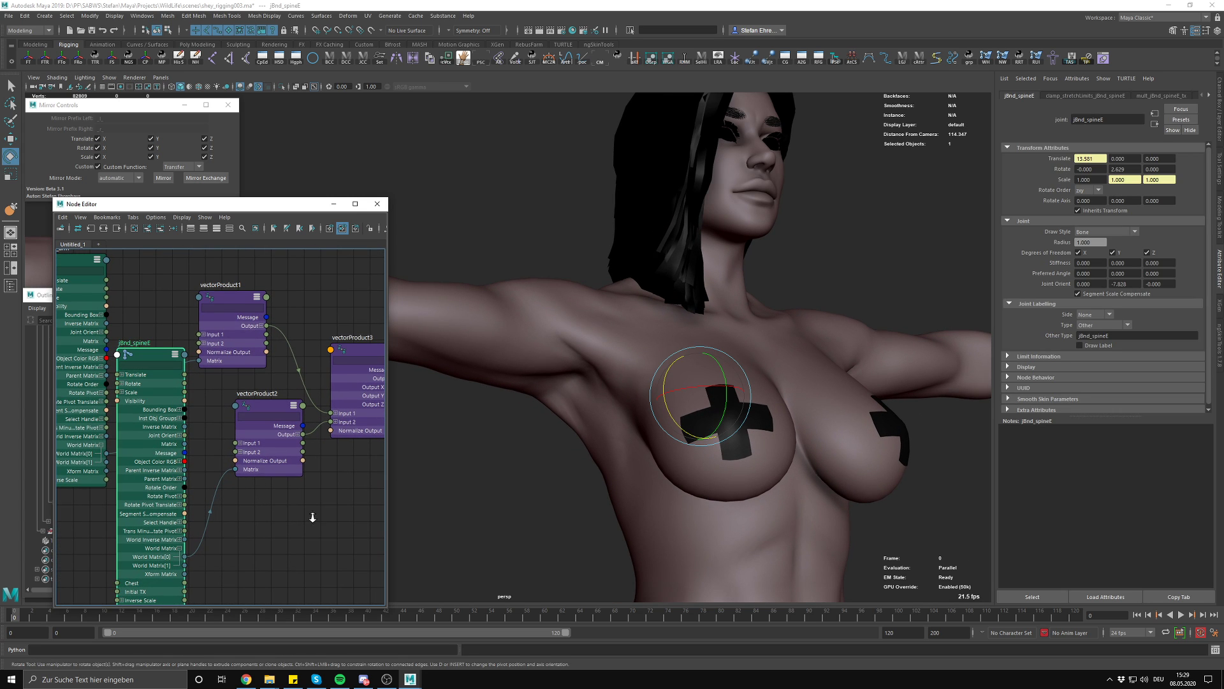
# Show the joints again and add jBnd_r_arm to the node graph below the existing network
pyautogui.press('f')
pyautogui.click(618, 448)
pyautogui.keyDown('alt'); pyautogui.moveTo(618, 448); pyautogui.dragTo(579, 452); pyautogui.keyUp('alt')
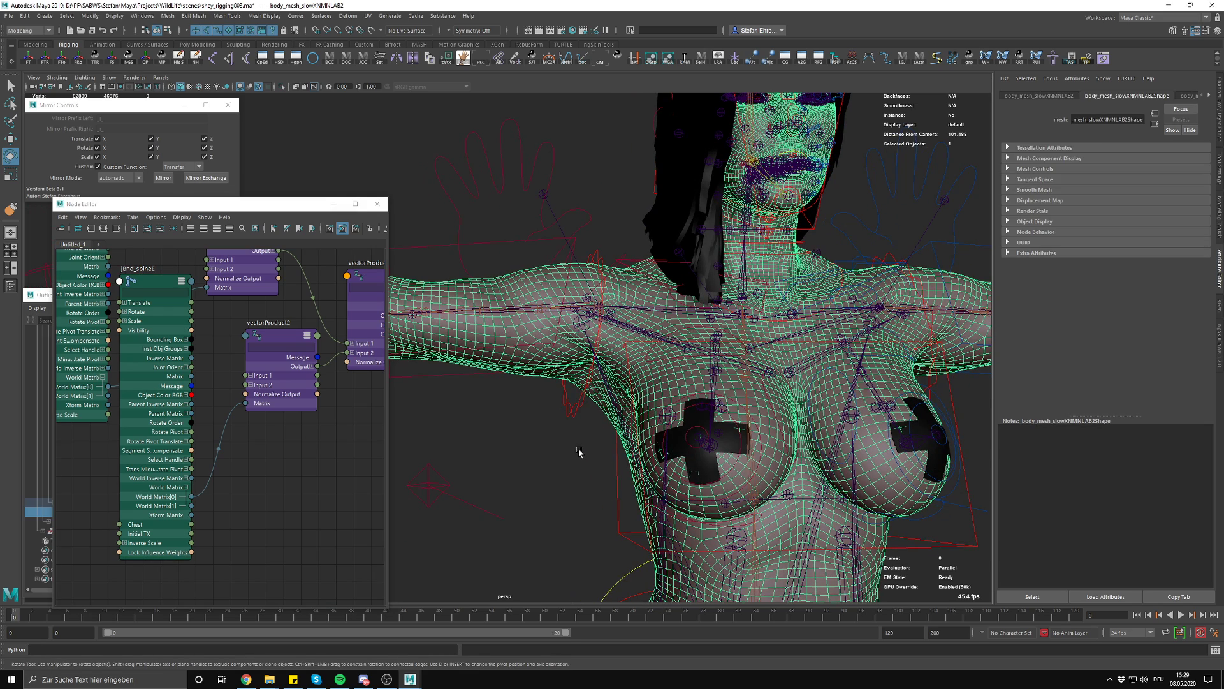
pyautogui.click(579, 450)
pyautogui.click(557, 312)
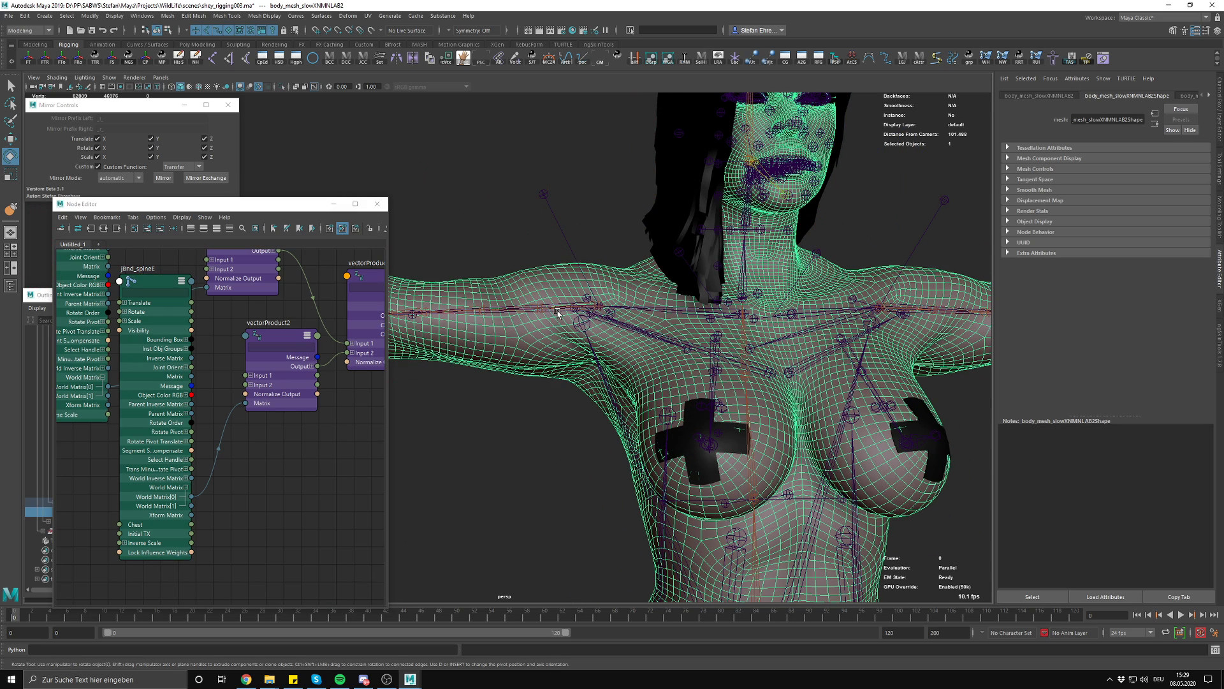
pyautogui.click(557, 312)
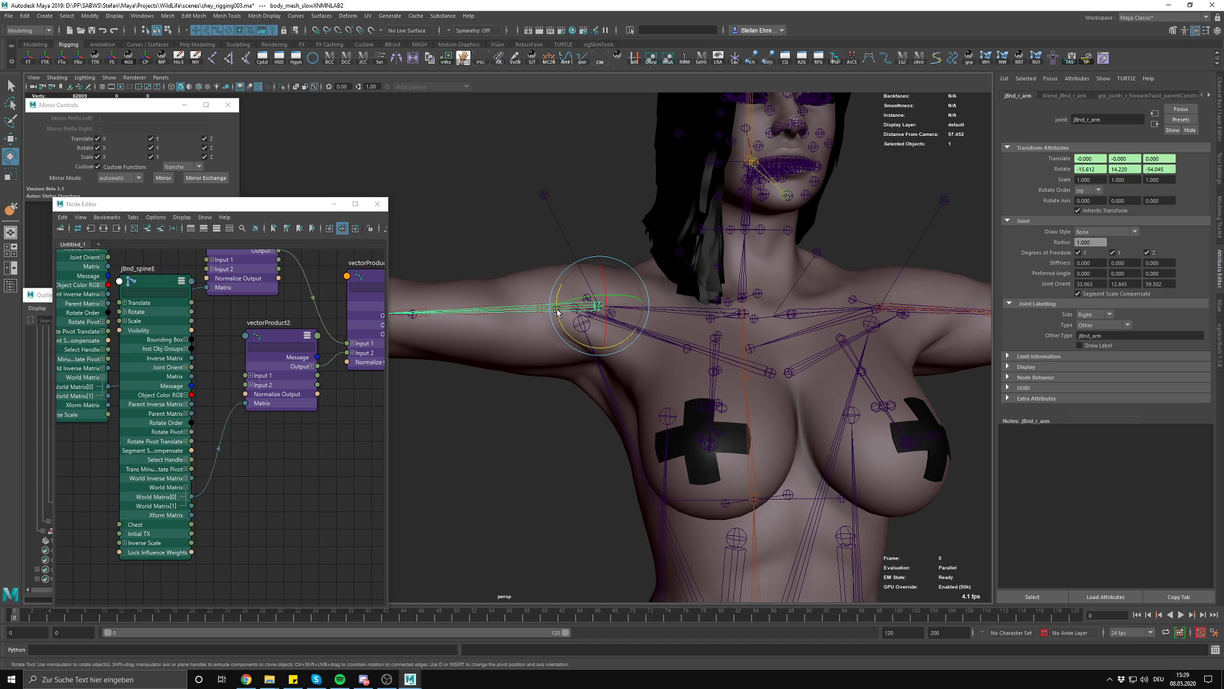
pyautogui.click(149, 230)
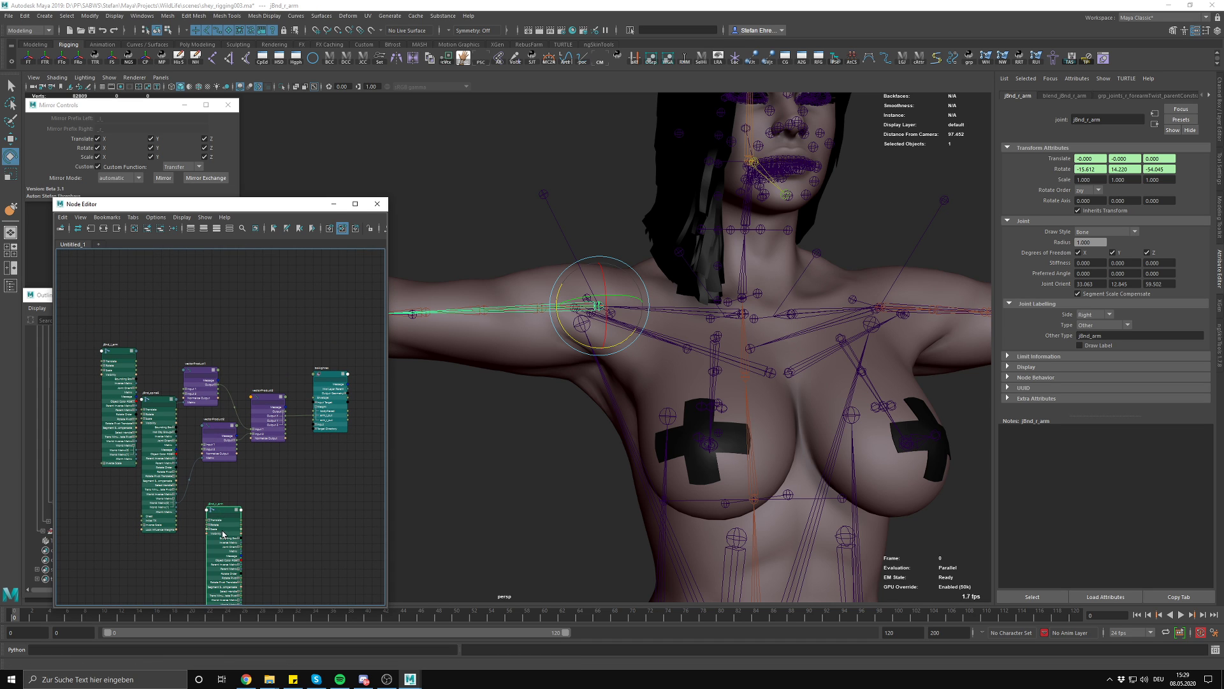
pyautogui.scroll(4, 220, 552)
pyautogui.moveTo(236, 514); pyautogui.dragTo(151, 515)
# Duplicate vectorProduct1 and vectorProduct2 for the right arm
pyautogui.scroll(-1, 293, 322)
pyautogui.scroll(2, 293, 323)
pyautogui.keyDown('alt'); pyautogui.moveTo(306, 395); pyautogui.dragTo(317, 448, button='middle'); pyautogui.keyUp('alt')
pyautogui.scroll(1, 255, 409)
pyautogui.keyDown('alt'); pyautogui.moveTo(234, 376); pyautogui.dragTo(245, 493, button='middle'); pyautogui.keyUp('alt')
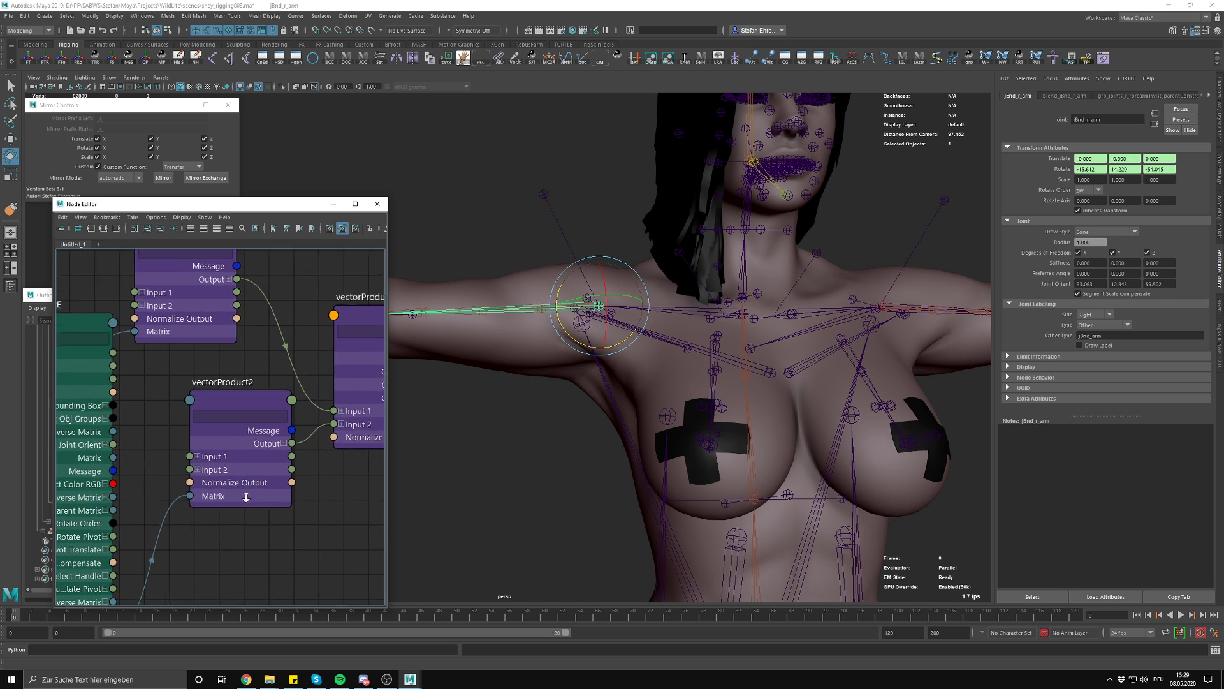
pyautogui.click(245, 493)
pyautogui.hotkey('ctrl', 'd')
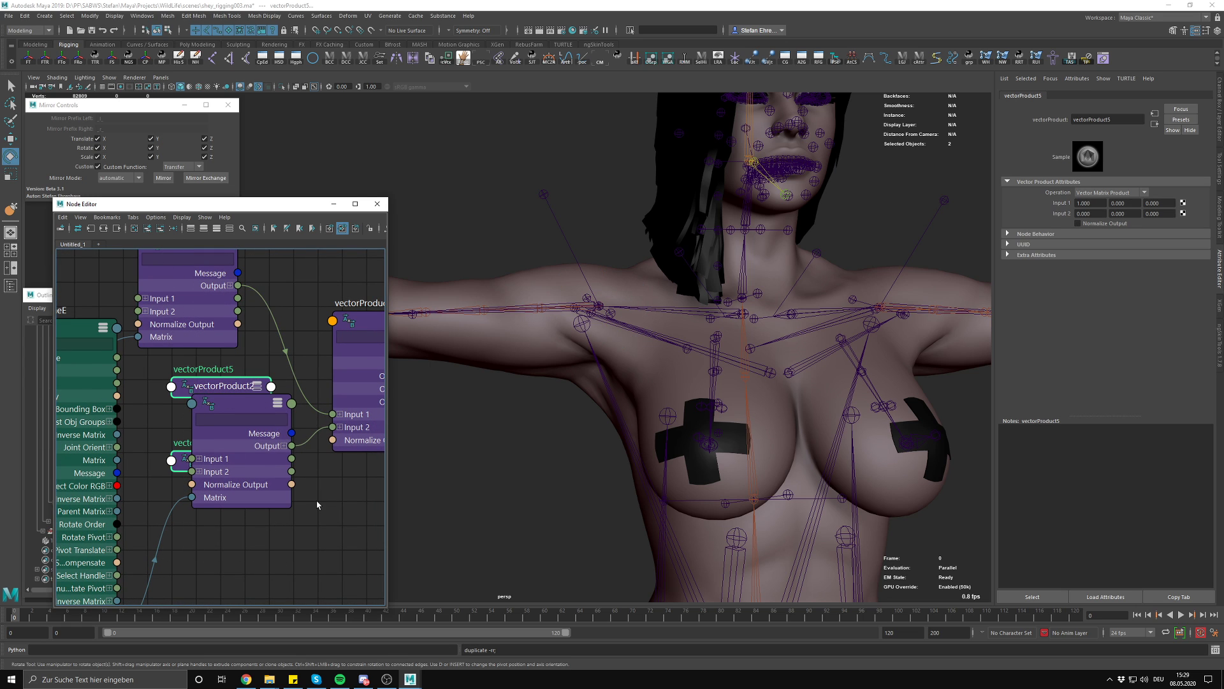
# Move the duplicated vectorProduct4 and vectorProduct5 below the left arm network, near jBnd_r_arm
pyautogui.scroll(-2, 318, 504)
pyautogui.keyDown('alt'); pyautogui.moveTo(318, 503); pyautogui.dragTo(295, 454, button='middle'); pyautogui.keyUp('alt')
pyautogui.scroll(2, 208, 386)
pyautogui.click(185, 362)
pyautogui.click(283, 536)
pyautogui.moveTo(192, 441); pyautogui.dragTo(289, 621)
pyautogui.scroll(2, 189, 385)
pyautogui.keyDown('alt'); pyautogui.moveTo(273, 568); pyautogui.dragTo(255, 436, button='middle'); pyautogui.keyUp('alt')
pyautogui.scroll(-3, 255, 436)
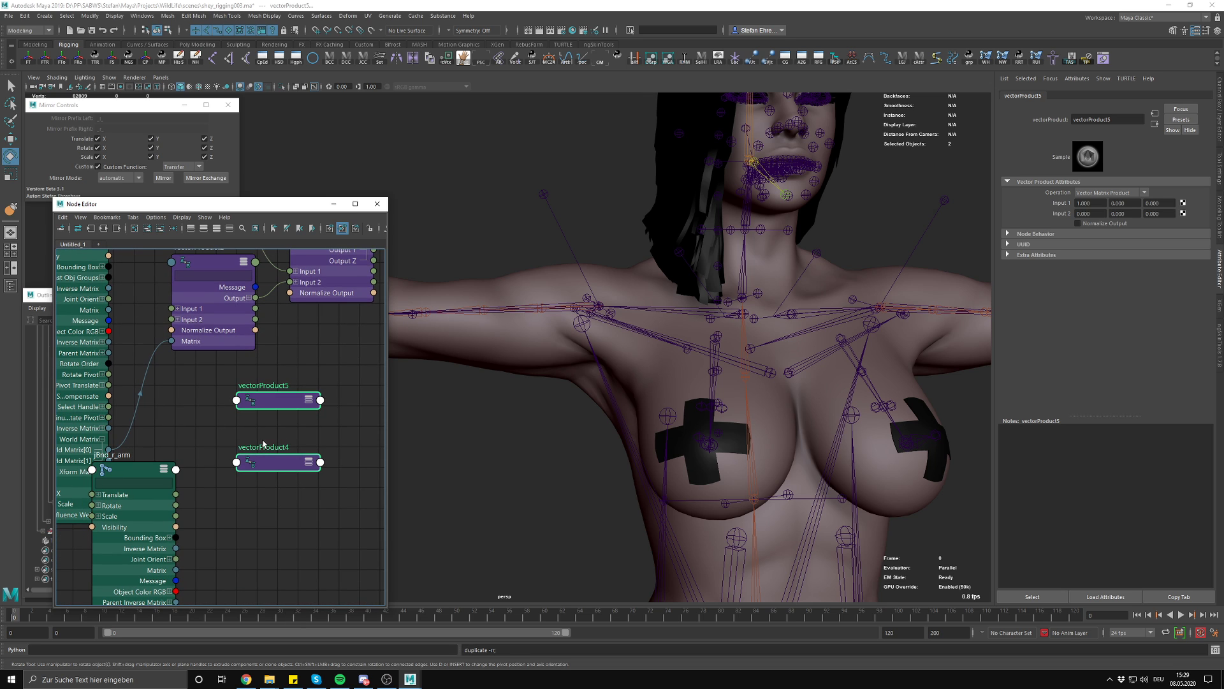
# Expand the attributes of vectorProduct4 and vectorProduct5 and arrange both nodes beside jBnd_r_arm
pyautogui.press('3')
pyautogui.moveTo(283, 531); pyautogui.dragTo(306, 599)
pyautogui.click(290, 439)
pyautogui.click(305, 470)
pyautogui.moveTo(305, 471); pyautogui.dragTo(304, 416)
pyautogui.keyDown('alt'); pyautogui.moveTo(233, 529); pyautogui.dragTo(263, 457, button='middle'); pyautogui.keyUp('alt')
pyautogui.scroll(2, 263, 457)
pyautogui.moveTo(148, 526); pyautogui.dragTo(209, 442)
pyautogui.keyDown('alt'); pyautogui.moveTo(264, 438); pyautogui.dragTo(216, 414, button='middle'); pyautogui.keyUp('alt')
pyautogui.scroll(2, 215, 413)
# Connect World Matrix[0] of jBnd_r_arm to the matrix input of vectorProduct5
pyautogui.keyDown('alt'); pyautogui.moveTo(193, 523); pyautogui.dragTo(196, 397, button='middle'); pyautogui.keyUp('alt')
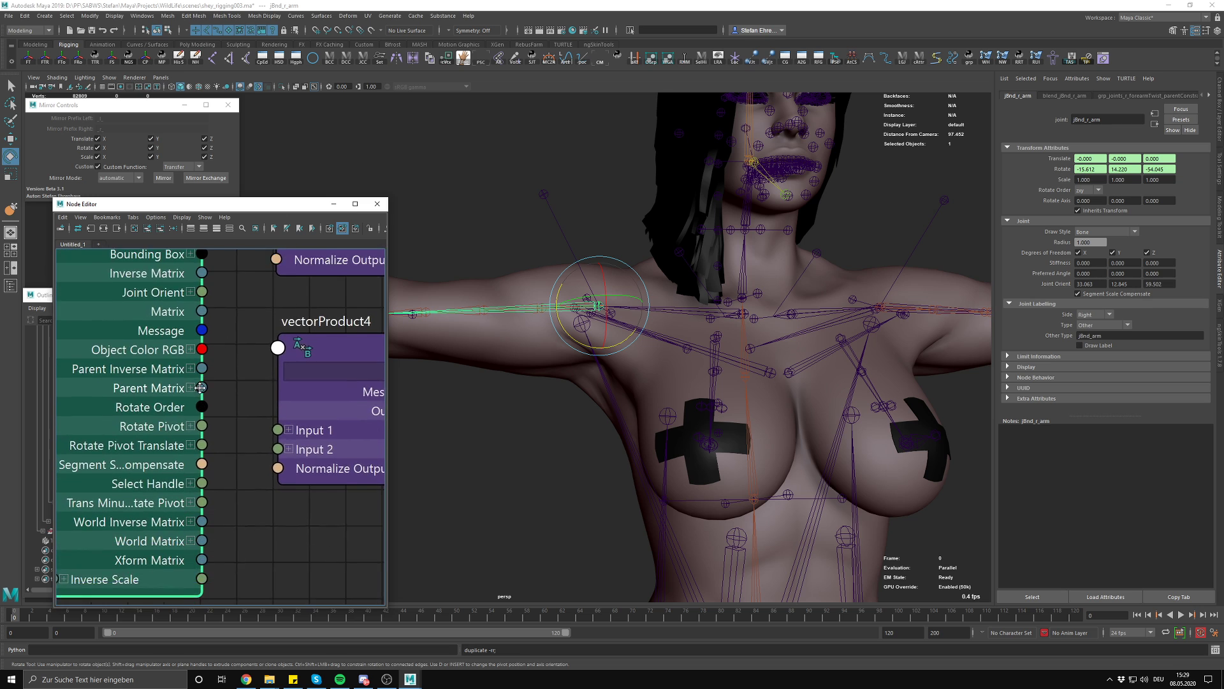
pyautogui.scroll(3, 196, 391)
pyautogui.click(190, 601)
pyautogui.keyDown('alt'); pyautogui.moveTo(284, 553); pyautogui.dragTo(185, 462, button='right'); pyautogui.keyUp('alt')
pyautogui.keyDown('alt'); pyautogui.moveTo(270, 526); pyautogui.dragTo(201, 469, button='middle'); pyautogui.keyUp('alt')
pyautogui.keyDown('alt'); pyautogui.moveTo(200, 469); pyautogui.dragTo(252, 523, button='right'); pyautogui.keyUp('alt')
pyautogui.scroll(1, 253, 523)
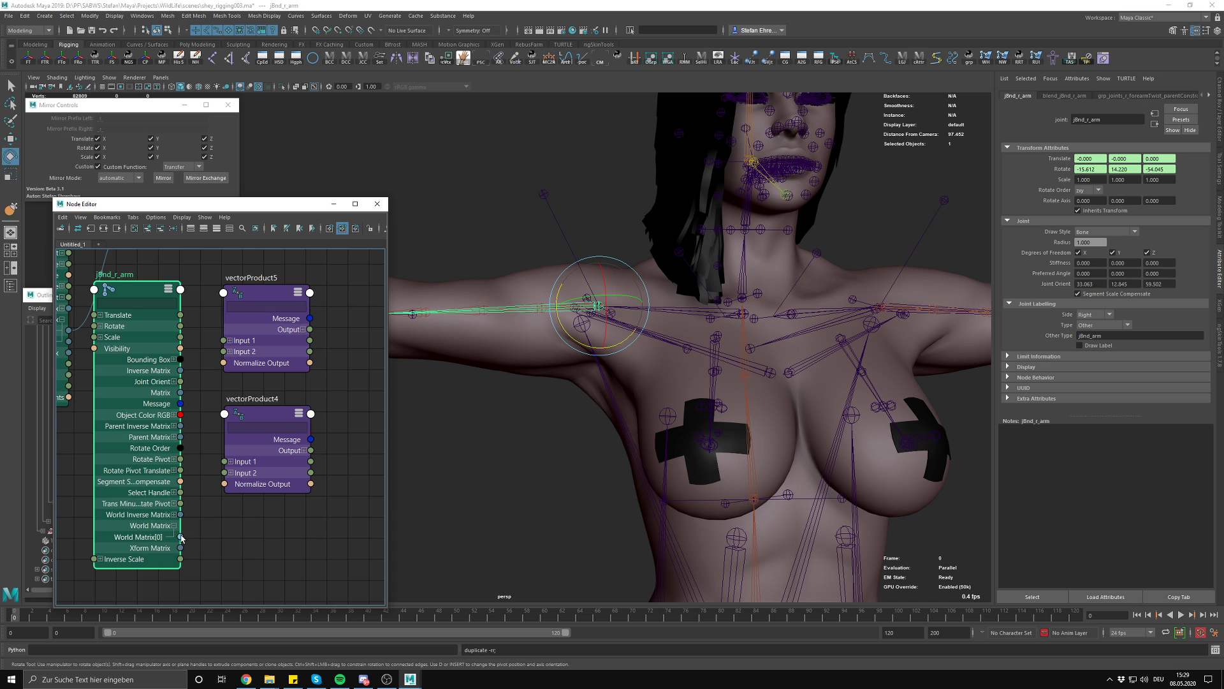
pyautogui.click(248, 299)
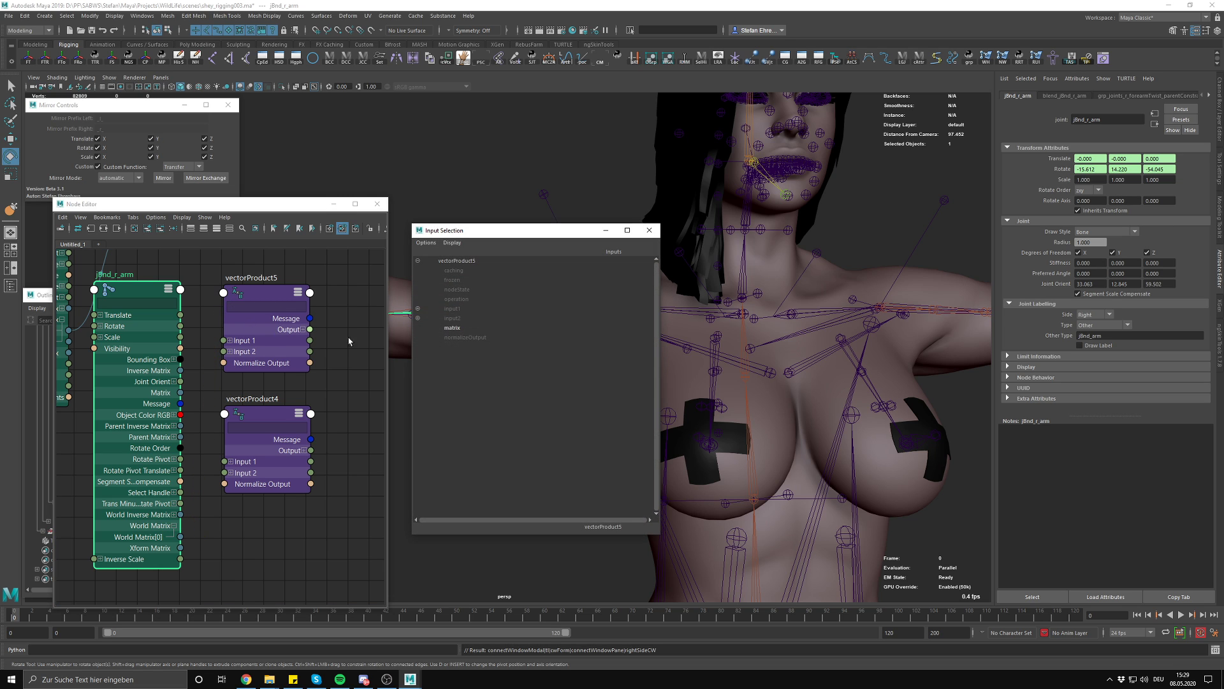
pyautogui.click(478, 331)
# Move jBnd_spineE beside jBnd_r_arm and connect its World Matrix to the matrix input of vectorProduct4
pyautogui.keyDown('alt'); pyautogui.moveTo(198, 433); pyautogui.dragTo(149, 405, button='right'); pyautogui.keyUp('alt')
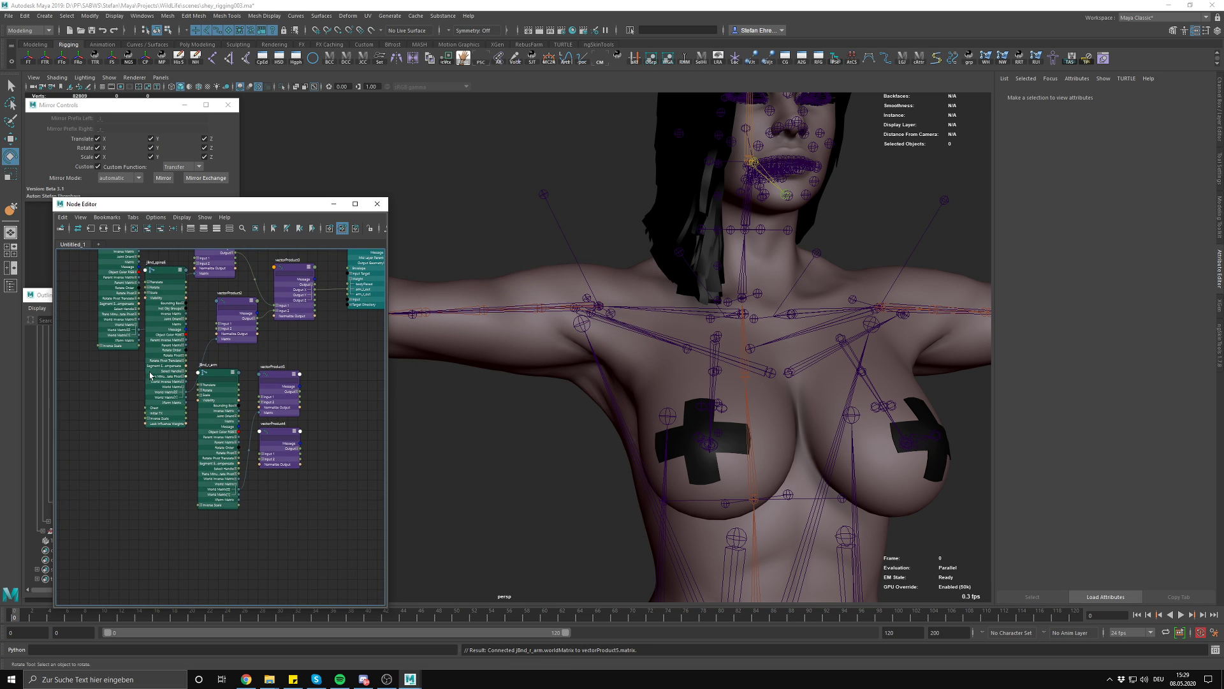
pyautogui.moveTo(148, 405); pyautogui.dragTo(146, 486)
pyautogui.keyDown('alt'); pyautogui.moveTo(147, 483); pyautogui.dragTo(315, 537, button='right'); pyautogui.keyUp('alt')
pyautogui.moveTo(221, 469); pyautogui.dragTo(525, 400)
pyautogui.scroll(-4, 191, 491)
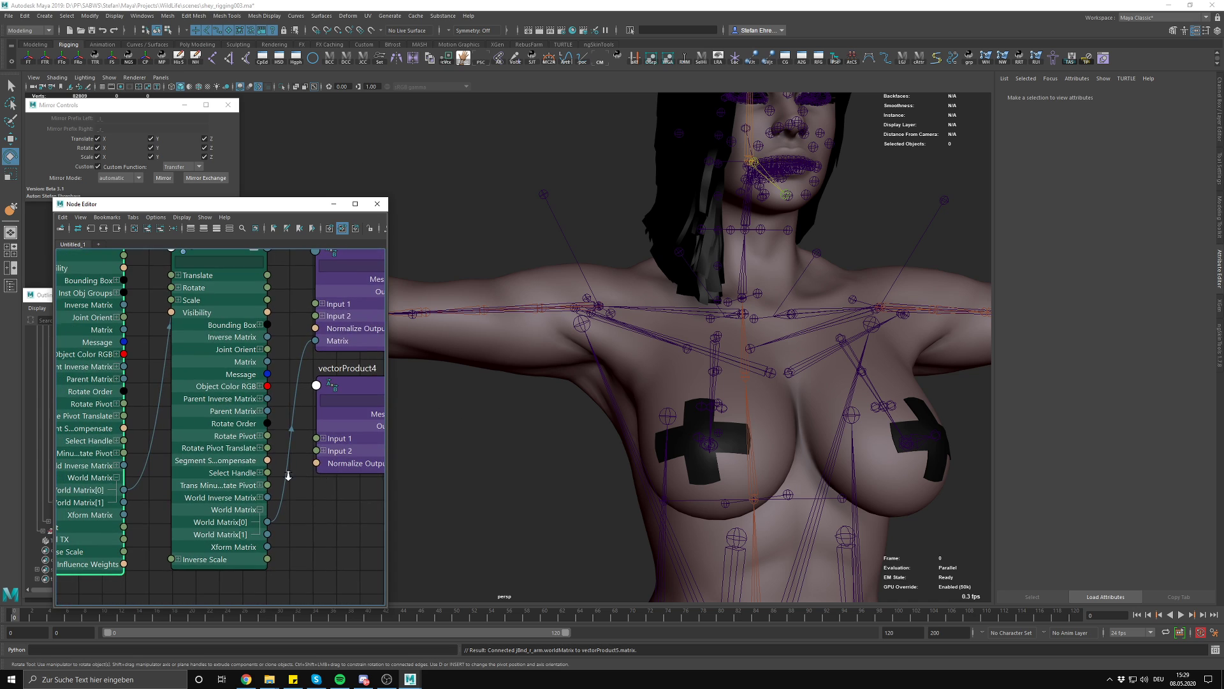
pyautogui.click(200, 493)
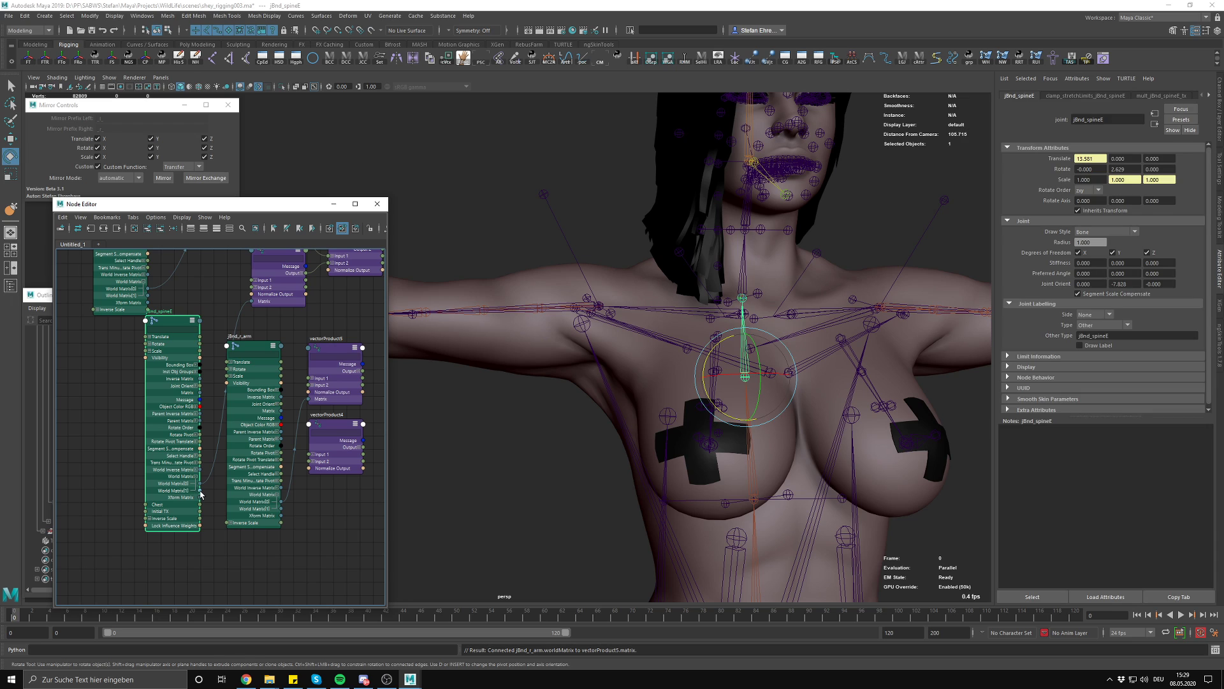
pyautogui.click(330, 429)
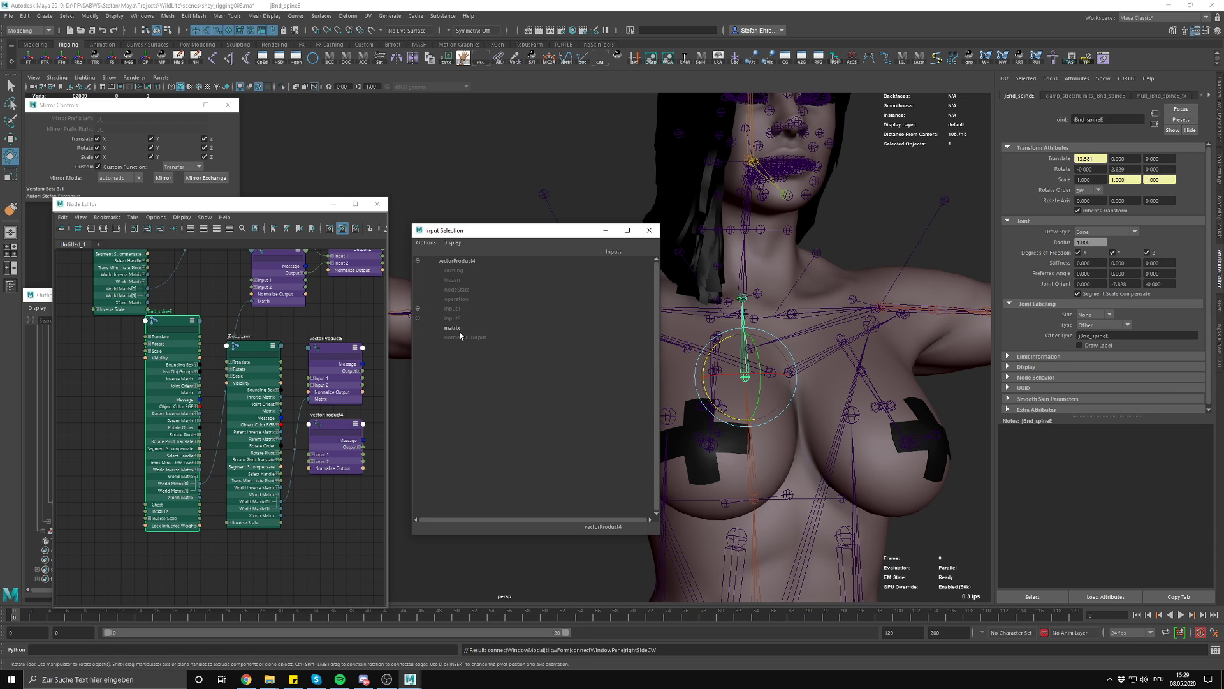
pyautogui.click(462, 332)
# Compare the Input 1 vector of vectorProduct5 with the axis directions of jBnd_r_arm
pyautogui.click(327, 391)
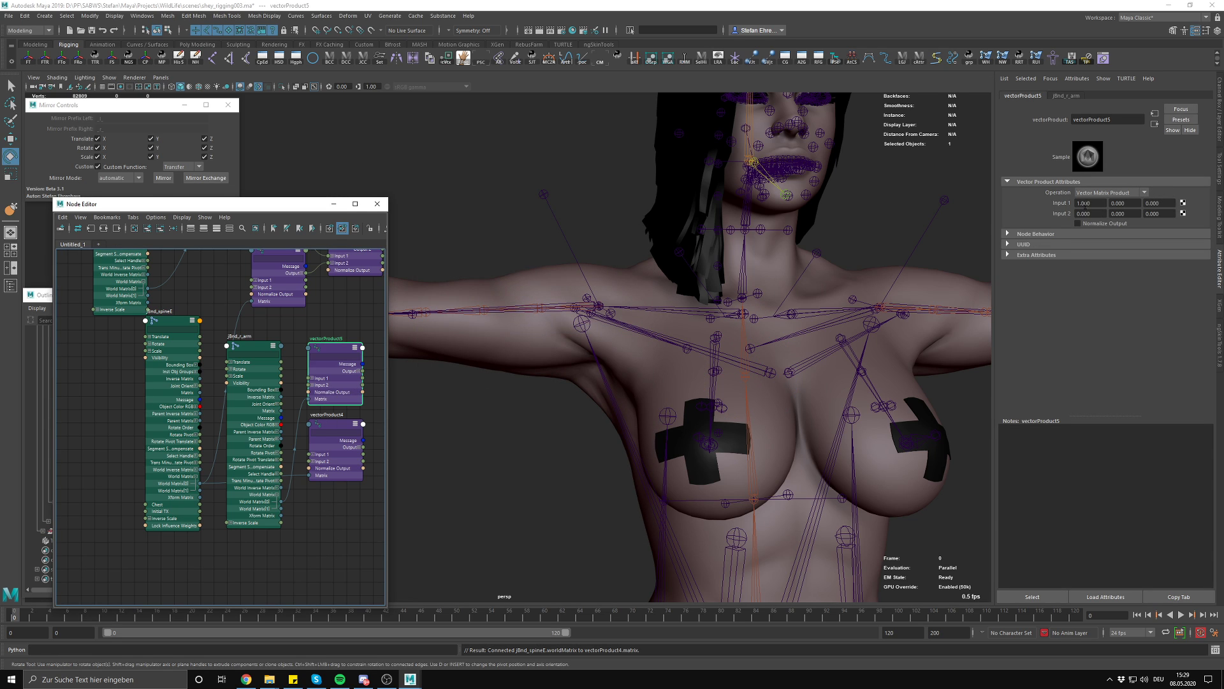
pyautogui.click(574, 308)
pyautogui.press('w')
pyautogui.scroll(2, 650, 325)
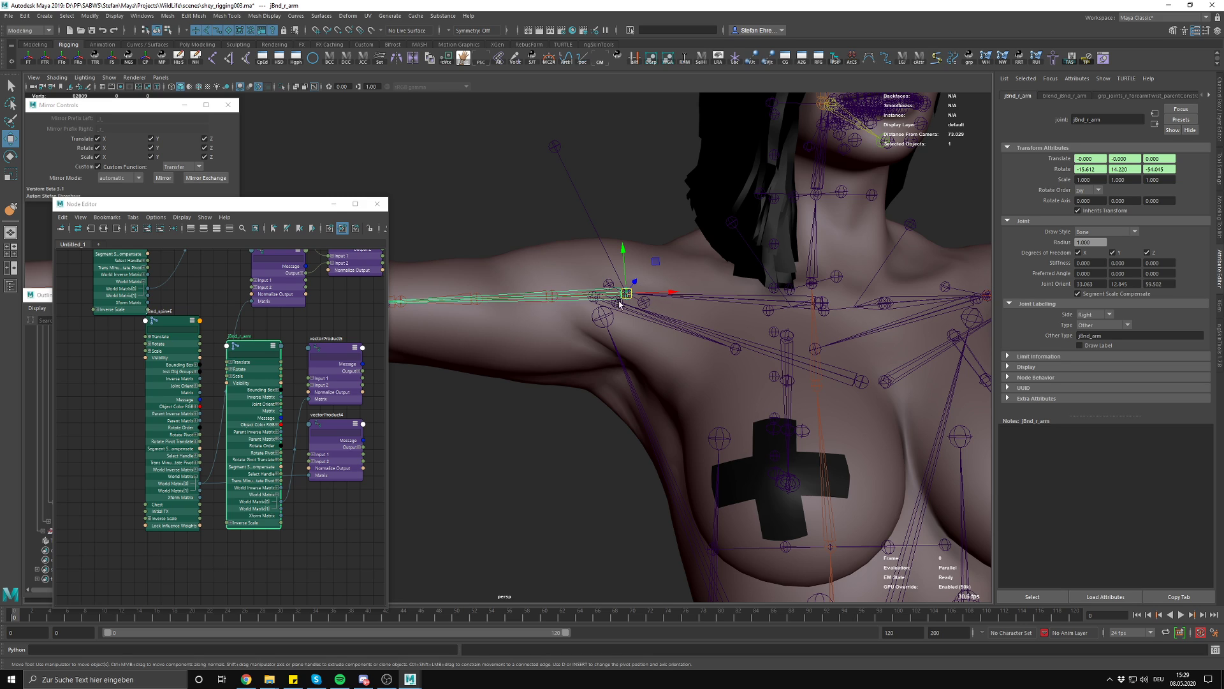
# Rearrange the right arm nodes so that vectorProduct4 sits above vectorProduct5
pyautogui.moveTo(339, 475); pyautogui.dragTo(338, 494)
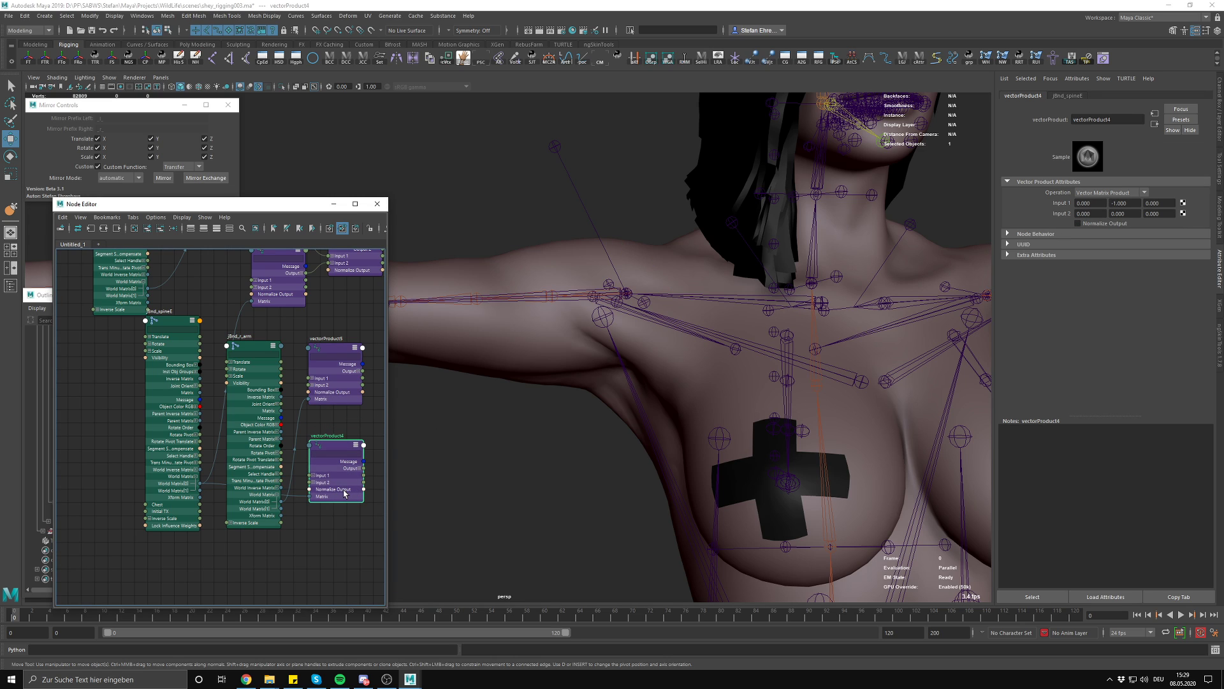
pyautogui.moveTo(333, 396); pyautogui.dragTo(344, 532)
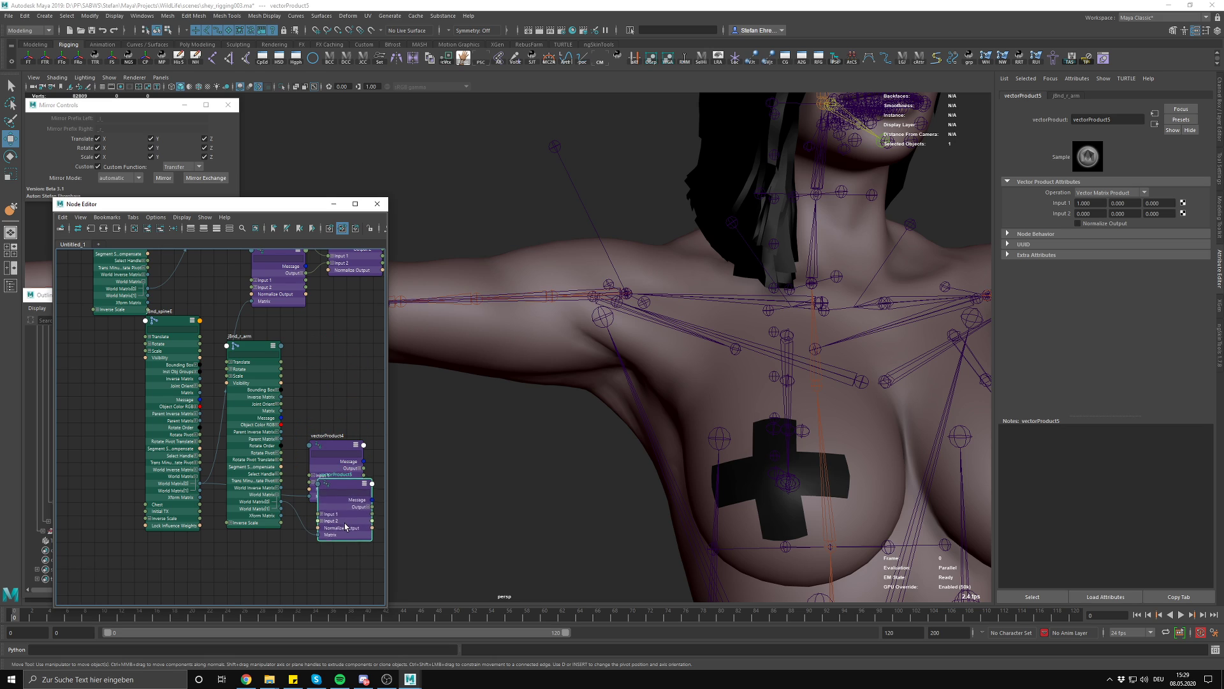
pyautogui.moveTo(327, 458); pyautogui.dragTo(333, 405)
pyautogui.moveTo(349, 486); pyautogui.dragTo(335, 474)
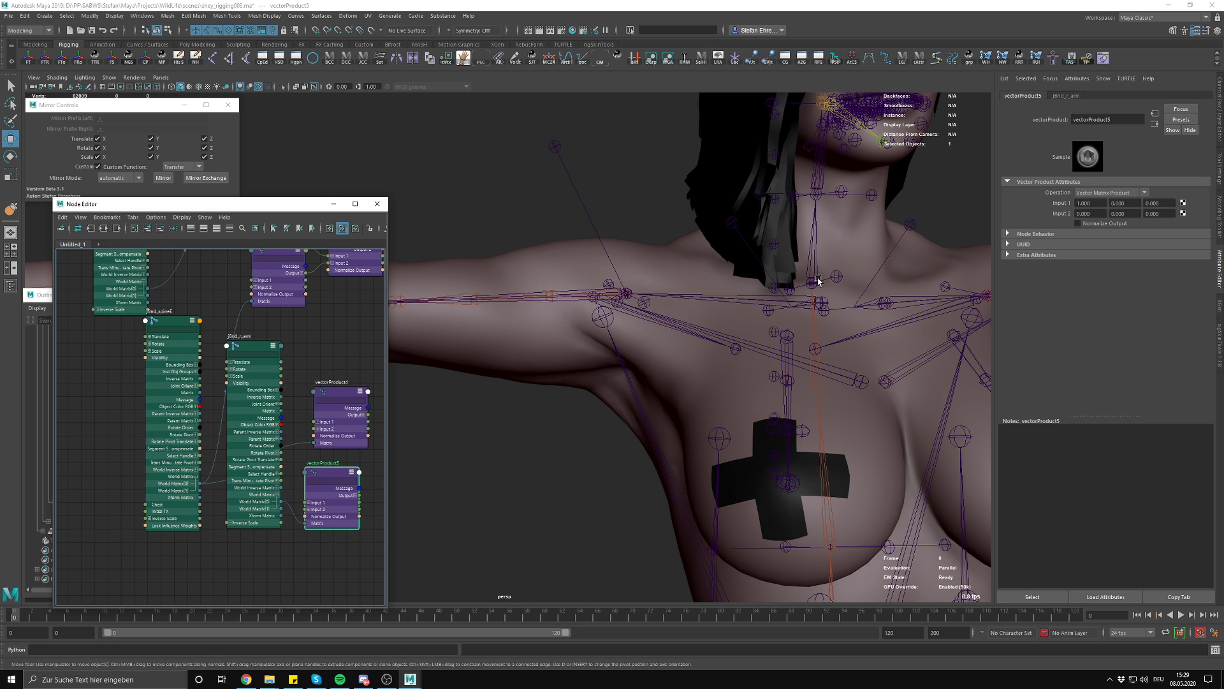
# Edit Input 1 X of vectorProduct5 and select jBnd_spineE to check its axis directions
pyautogui.click(1079, 203)
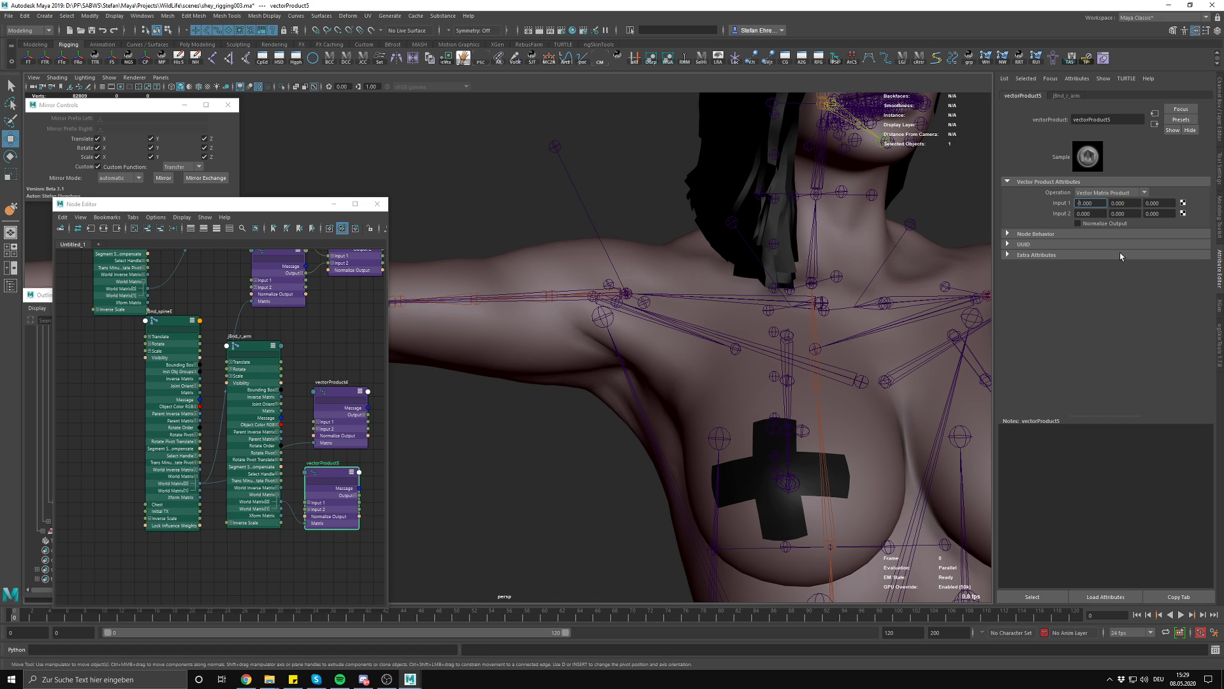
pyautogui.click(156, 423)
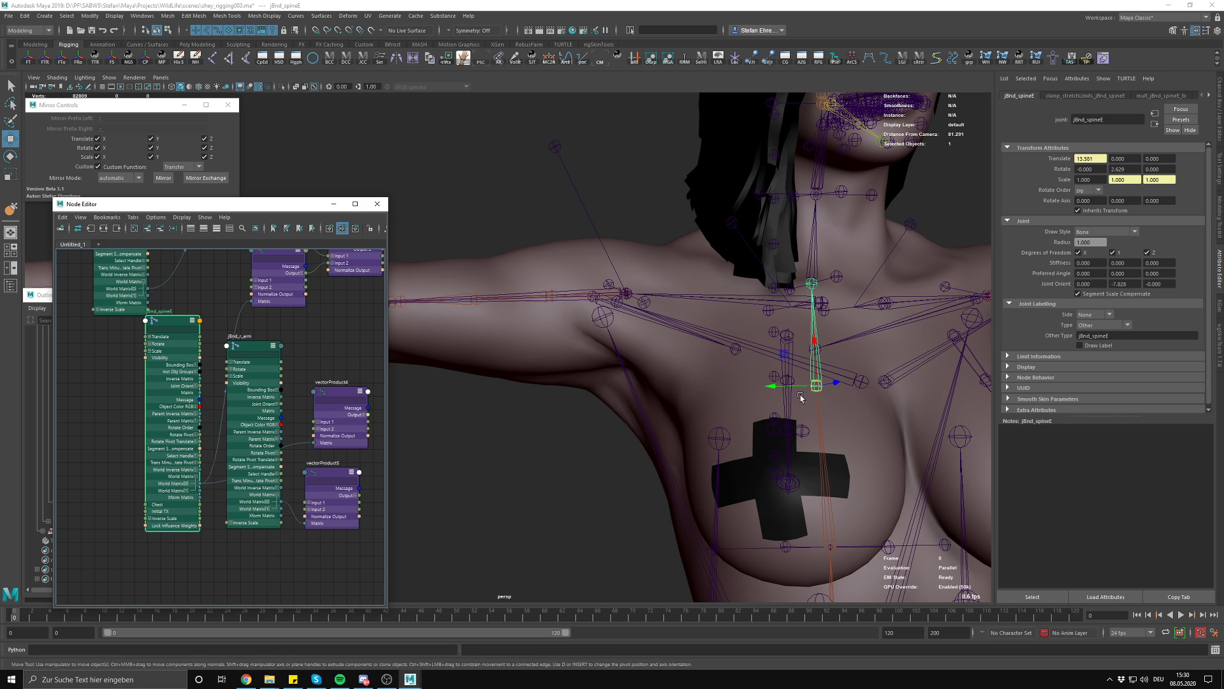
# Set Input 1 Y of vectorProduct4 to positive 1 to match the spine joint's axis direction
pyautogui.keyDown('alt'); pyautogui.moveTo(782, 394); pyautogui.dragTo(779, 440); pyautogui.keyUp('alt')
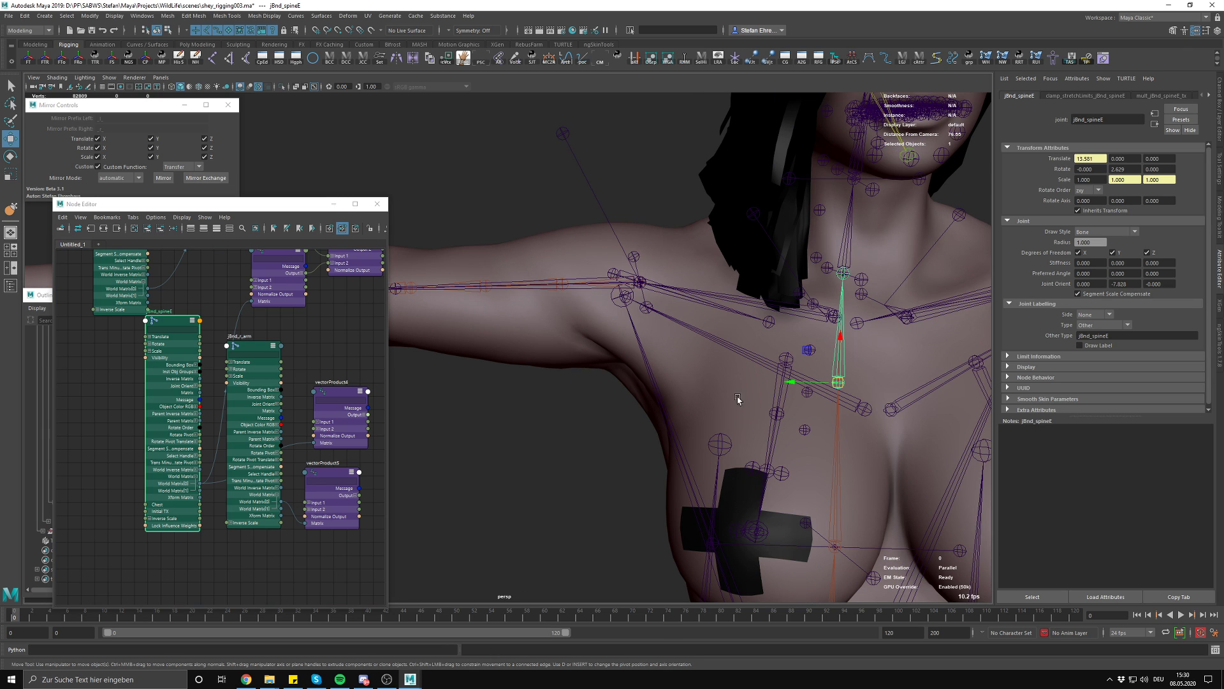
pyautogui.click(340, 395)
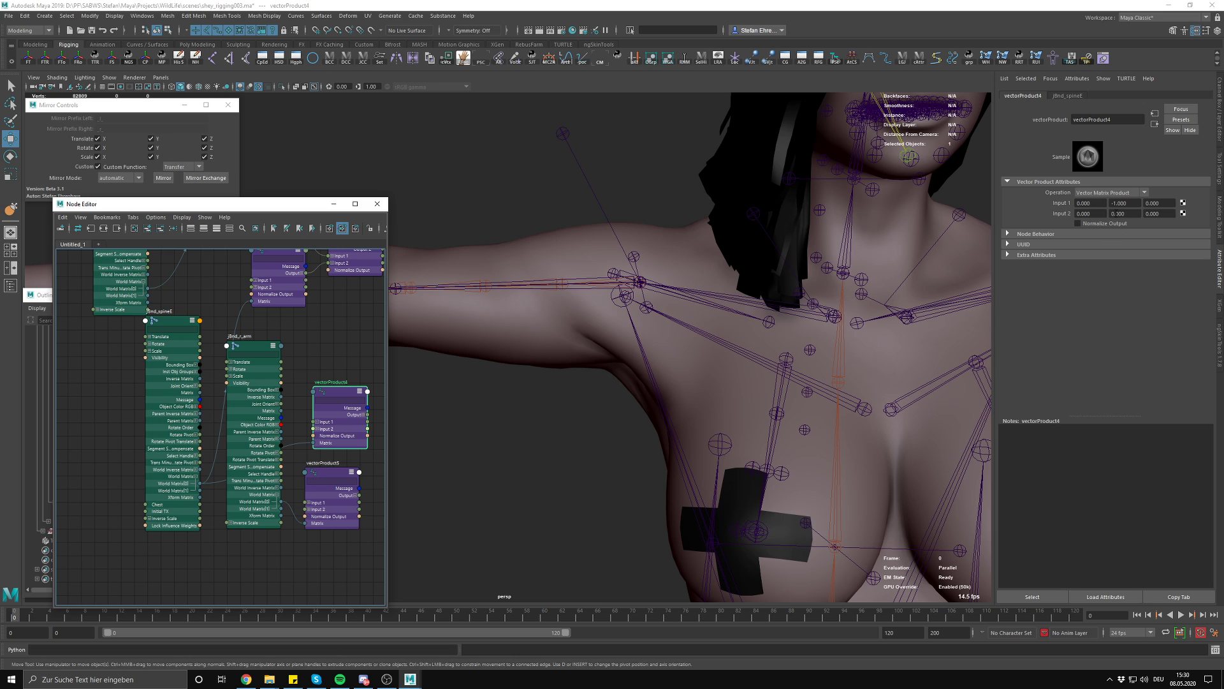
pyautogui.click(1113, 203)
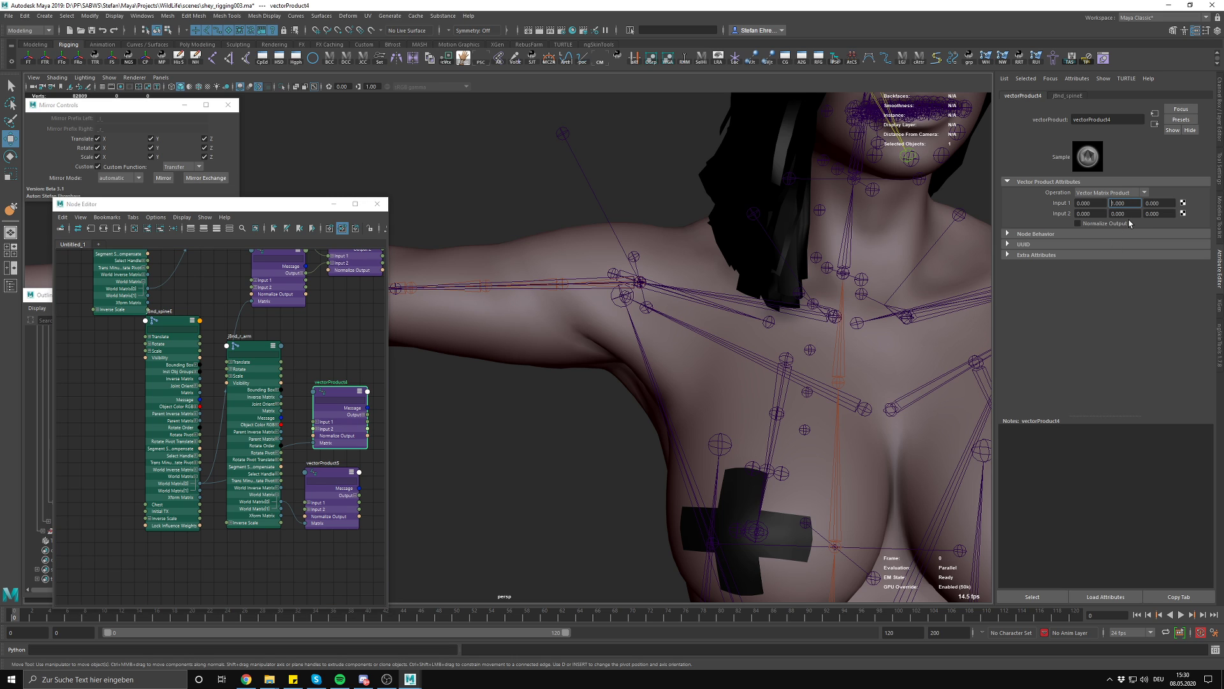
pyautogui.click(341, 566)
# Duplicate the dot product node for the right arm and connect the outputs of vectorProduct4 and vectorProduct5 to its Input 1 and Input 2
pyautogui.keyDown('alt'); pyautogui.moveTo(371, 455); pyautogui.dragTo(267, 485, button='middle'); pyautogui.keyUp('alt')
pyautogui.scroll(2, 268, 485)
pyautogui.scroll(-3, 281, 357)
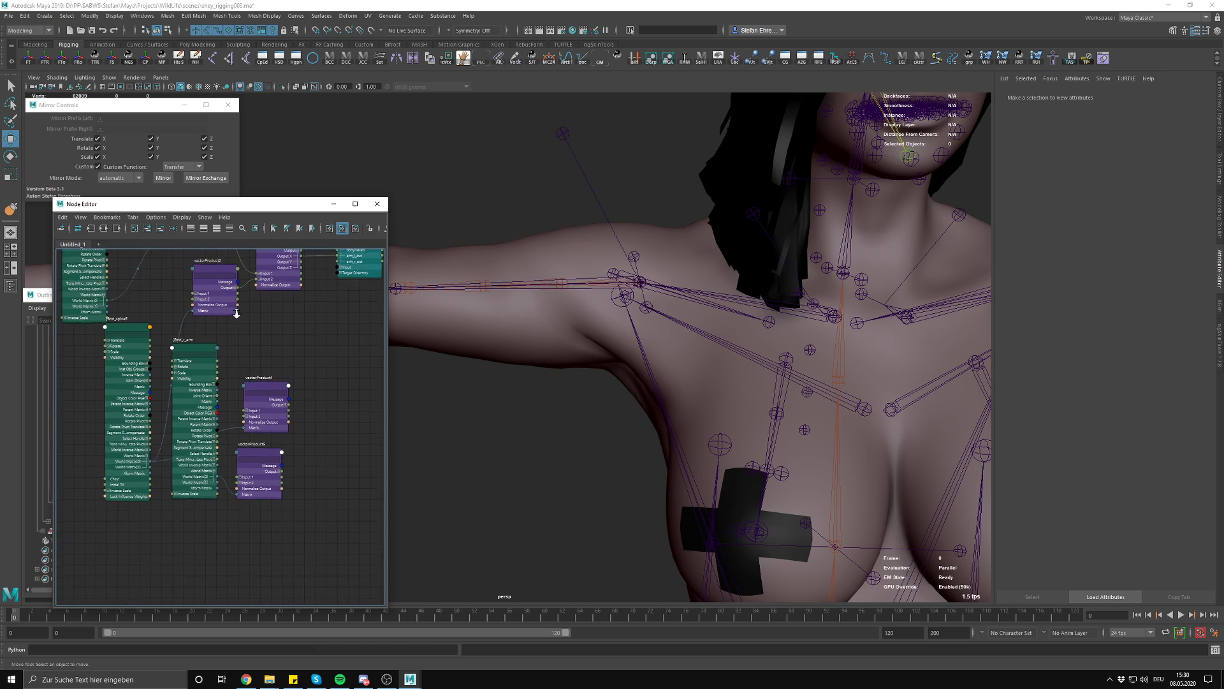
pyautogui.click(281, 269)
pyautogui.hotkey('ctrl', 'd')
pyautogui.scroll(4, 310, 435)
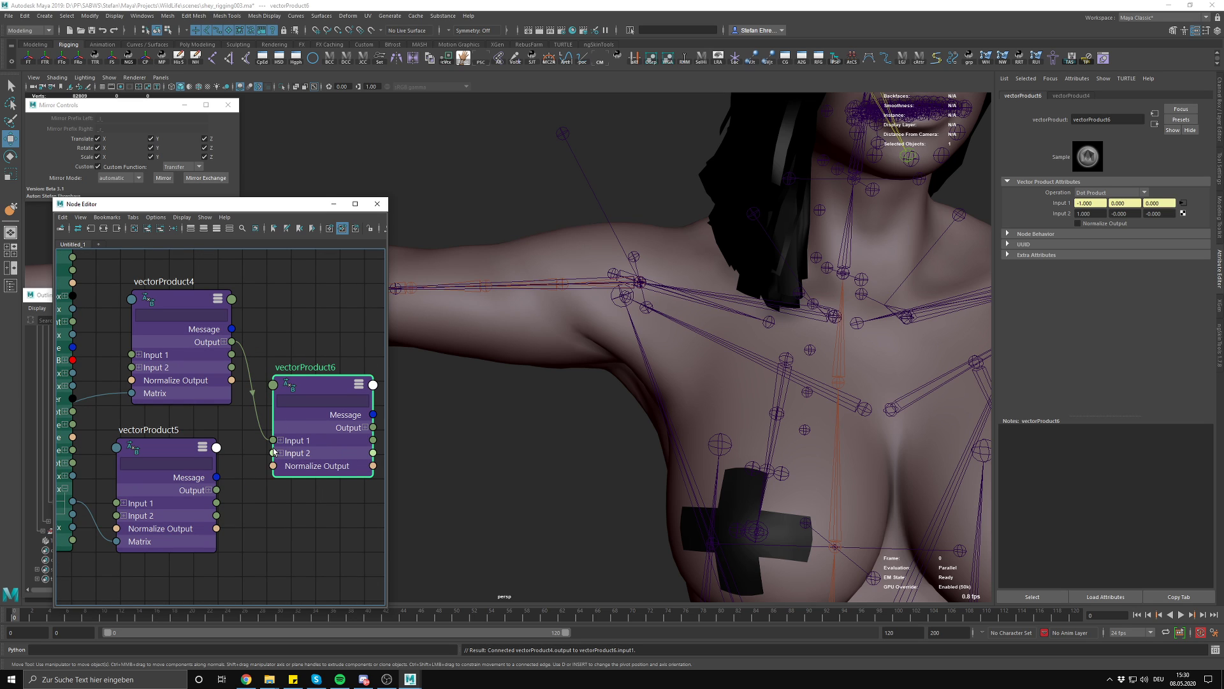
pyautogui.moveTo(215, 491); pyautogui.dragTo(216, 490)
# Position vectorProduct6 near the bsHighres node and connect its Output X to the arm_r_out weight
pyautogui.scroll(-3, 280, 496)
pyautogui.scroll(4, 357, 479)
pyautogui.keyDown('alt'); pyautogui.moveTo(357, 479); pyautogui.dragTo(267, 544, button='middle'); pyautogui.keyUp('alt')
pyautogui.moveTo(257, 491); pyautogui.dragTo(223, 255)
pyautogui.keyDown('alt'); pyautogui.moveTo(229, 305); pyautogui.dragTo(225, 573, button='middle'); pyautogui.keyUp('alt')
pyautogui.scroll(2, 225, 572)
pyautogui.click(216, 522)
pyautogui.scroll(-3, 162, 458)
pyautogui.keyDown('alt'); pyautogui.moveTo(162, 458); pyautogui.dragTo(172, 499, button='middle'); pyautogui.keyUp('alt')
pyautogui.scroll(2, 172, 499)
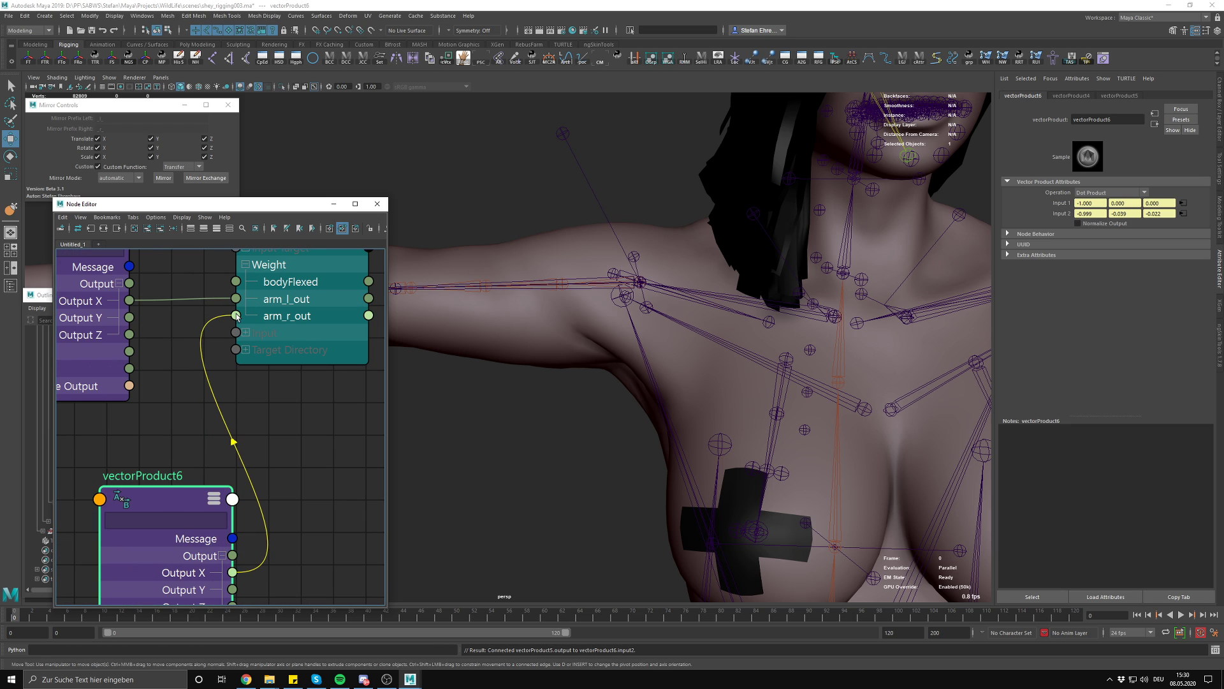
pyautogui.moveTo(237, 317); pyautogui.dragTo(237, 316)
pyautogui.click(298, 443)
# Hide the joints, then rotate both arm controls to lower the arms beside the body
pyautogui.keyDown('alt'); pyautogui.moveTo(607, 478); pyautogui.dragTo(582, 387, button='right'); pyautogui.keyUp('alt')
pyautogui.hotkey('alt', 'j')
pyautogui.click(504, 259)
pyautogui.keyDown('shift'); pyautogui.click(924, 260); pyautogui.keyUp('shift')
pyautogui.hotkey('alt', 'c')
pyautogui.keyDown('alt'); pyautogui.moveTo(733, 396); pyautogui.dragTo(693, 367, button='right'); pyautogui.keyUp('alt')
pyautogui.press('e')
pyautogui.moveTo(719, 343); pyautogui.dragTo(692, 367)
pyautogui.keyDown('alt'); pyautogui.moveTo(692, 421); pyautogui.dragTo(734, 434, button='right'); pyautogui.keyUp('alt')
pyautogui.keyDown('alt'); pyautogui.moveTo(734, 435); pyautogui.dragTo(787, 446); pyautogui.keyUp('alt')
pyautogui.keyDown('alt'); pyautogui.moveTo(786, 445); pyautogui.dragTo(735, 401, button='right'); pyautogui.keyUp('alt')
pyautogui.hotkey('alt', '1')
pyautogui.press('w')
pyautogui.click(647, 297)
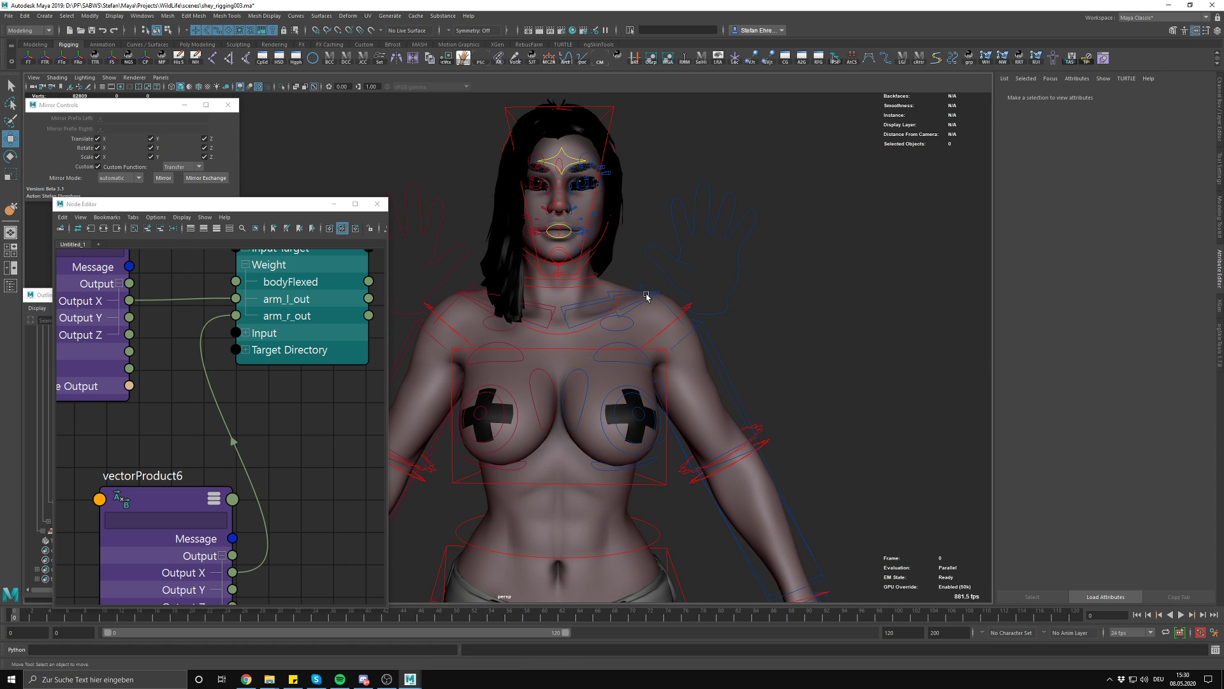
# Try to rotate the left clavicle and arm controls together, then undo the rotation
pyautogui.click(634, 297)
pyautogui.keyDown('shift'); pyautogui.click(727, 387); pyautogui.keyUp('shift')
pyautogui.scroll(2, 721, 388)
pyautogui.press('e')
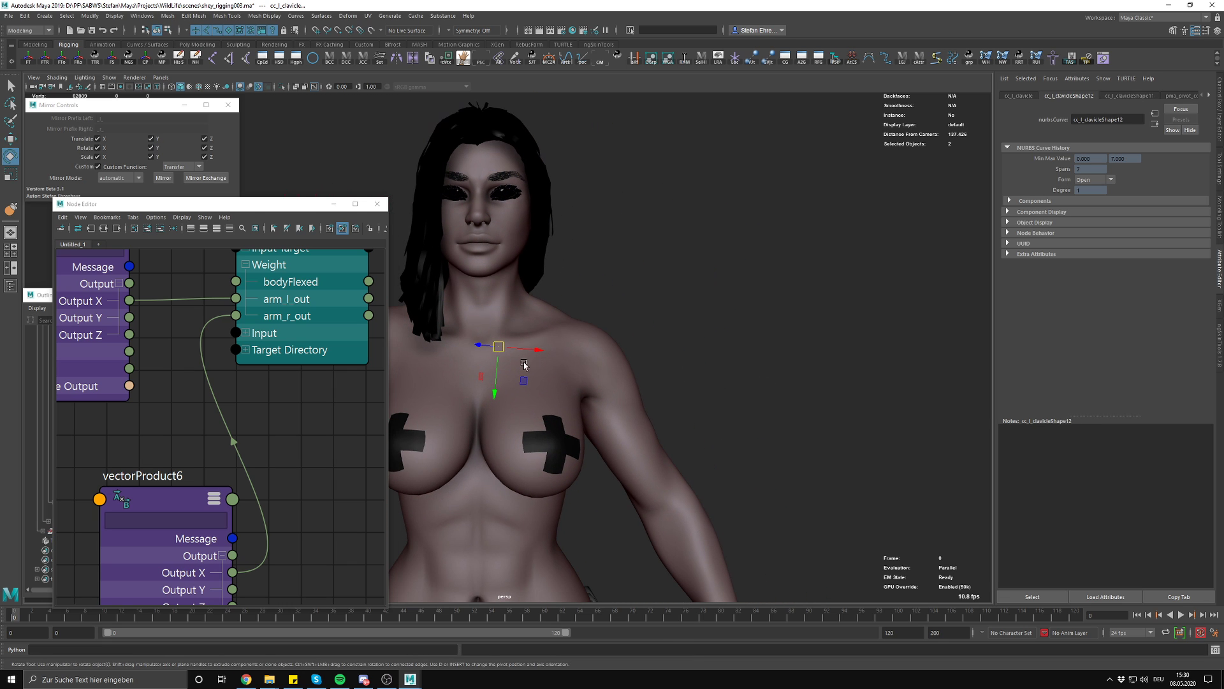
pyautogui.scroll(-2, 622, 410)
pyautogui.scroll(2, 613, 454)
pyautogui.moveTo(626, 486); pyautogui.dragTo(664, 421, button='middle')
pyautogui.keyDown('alt'); pyautogui.moveTo(665, 420); pyautogui.dragTo(661, 371); pyautogui.keyUp('alt')
pyautogui.scroll(-4, 657, 367)
pyautogui.hotkey('ctrl', 'z')
# Rotate the left clavicle and arm controls to raise the left arm above the head and test the shoulder deformation
pyautogui.hotkey('alt', '1')
pyautogui.click(611, 419)
pyautogui.hotkey('alt', '1')
pyautogui.moveTo(578, 394); pyautogui.dragTo(564, 350)
pyautogui.moveTo(564, 350); pyautogui.dragTo(540, 336, button='middle')
pyautogui.press('q')
pyautogui.keyDown('shift'); pyautogui.click(533, 339); pyautogui.keyUp('shift')
pyautogui.hotkey('alt', '1')
pyautogui.press('e')
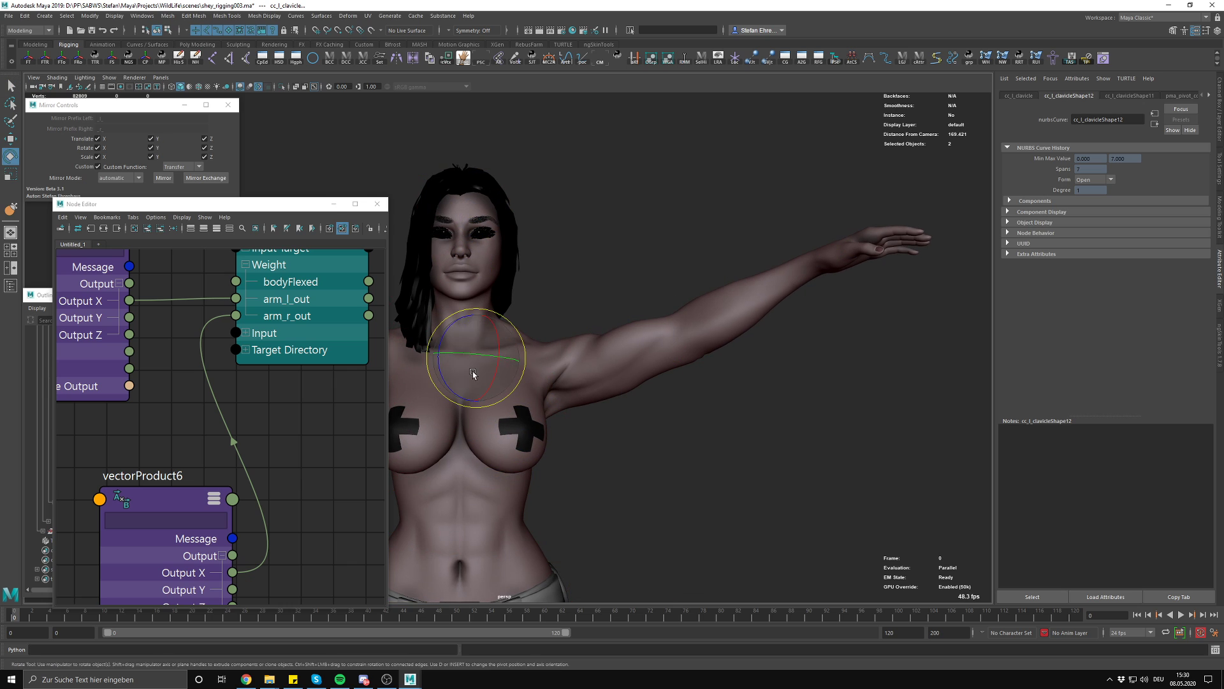
pyautogui.keyDown('alt'); pyautogui.moveTo(631, 394); pyautogui.dragTo(650, 396); pyautogui.keyUp('alt')
pyautogui.moveTo(650, 396)
pyautogui.mouseDown(button='middle')
pyautogui.moveTo(671, 375)
pyautogui.moveTo(651, 333)
pyautogui.moveTo(656, 395)
pyautogui.mouseUp(button='middle')
pyautogui.press('w')
pyautogui.click(656, 393)
pyautogui.keyDown('alt'); pyautogui.moveTo(656, 392); pyautogui.dragTo(637, 366); pyautogui.keyUp('alt')
pyautogui.keyDown('alt'); pyautogui.moveTo(616, 365); pyautogui.dragTo(640, 371, button='middle'); pyautogui.keyUp('alt')
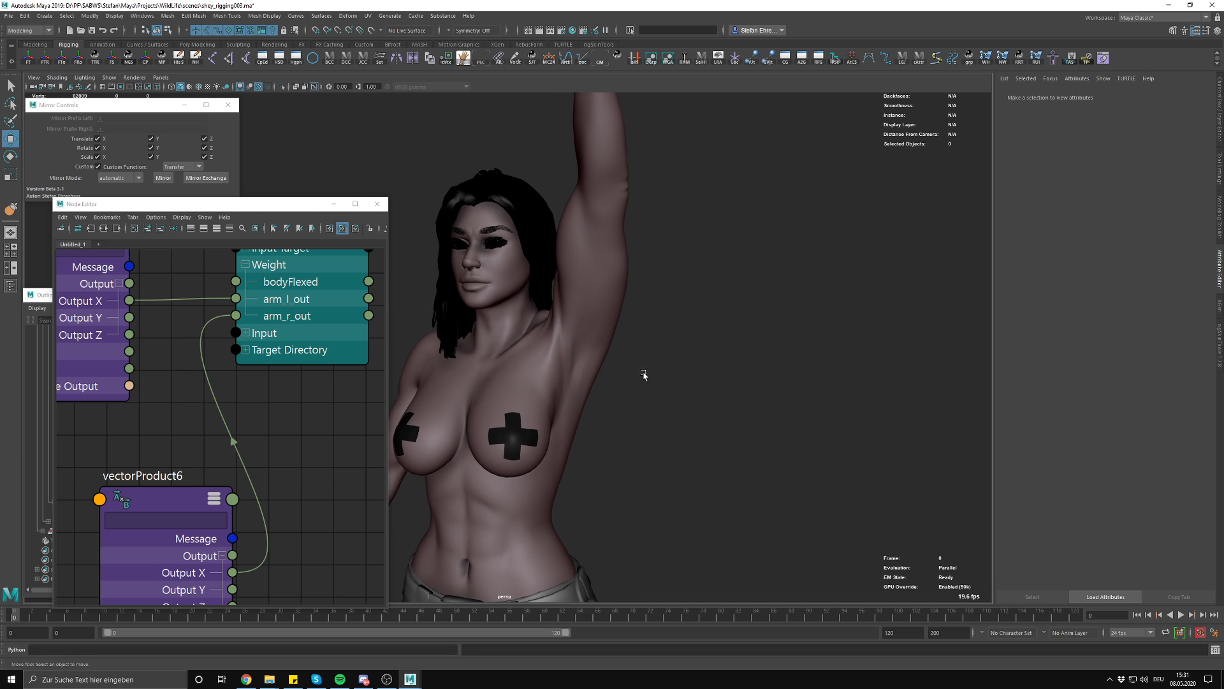
# Examine the arm_l_out and arm_r_out weights of bsHighres and the raised arm's deformation with the joints displayed
pyautogui.click(552, 361)
pyautogui.keyDown('alt'); pyautogui.moveTo(564, 361); pyautogui.dragTo(524, 459, button='right'); pyautogui.keyUp('alt')
pyautogui.click(339, 351)
pyautogui.hotkey('ctrl', 'a')
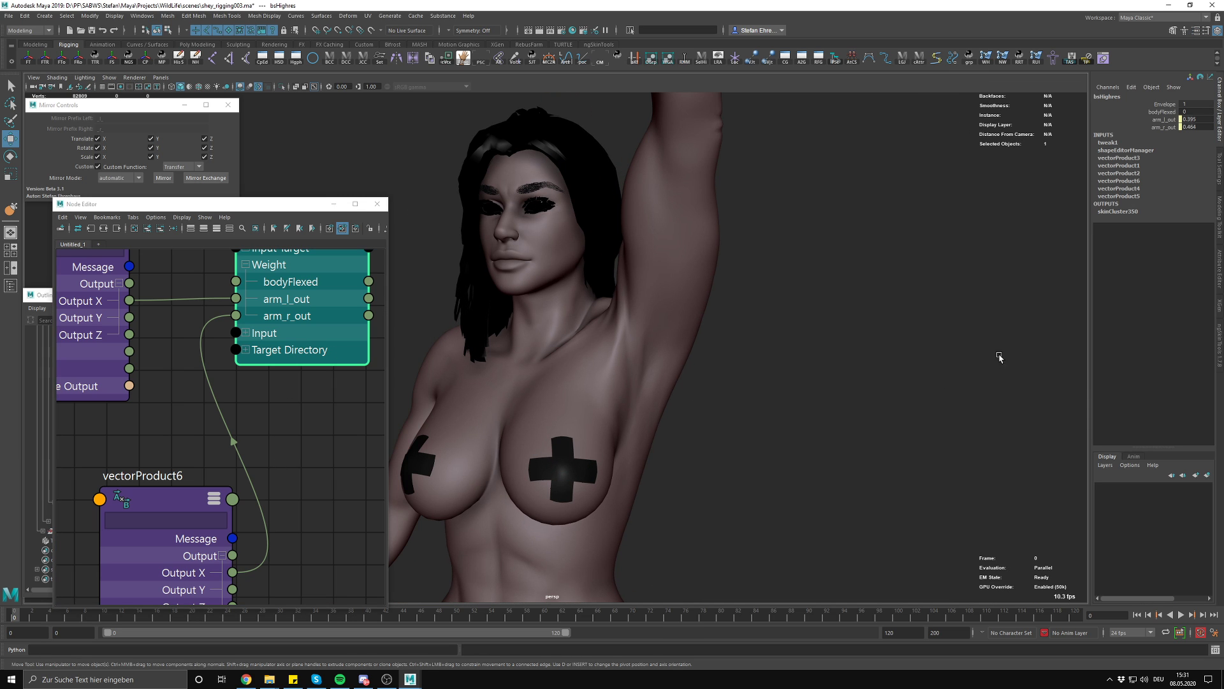
pyautogui.click(908, 358)
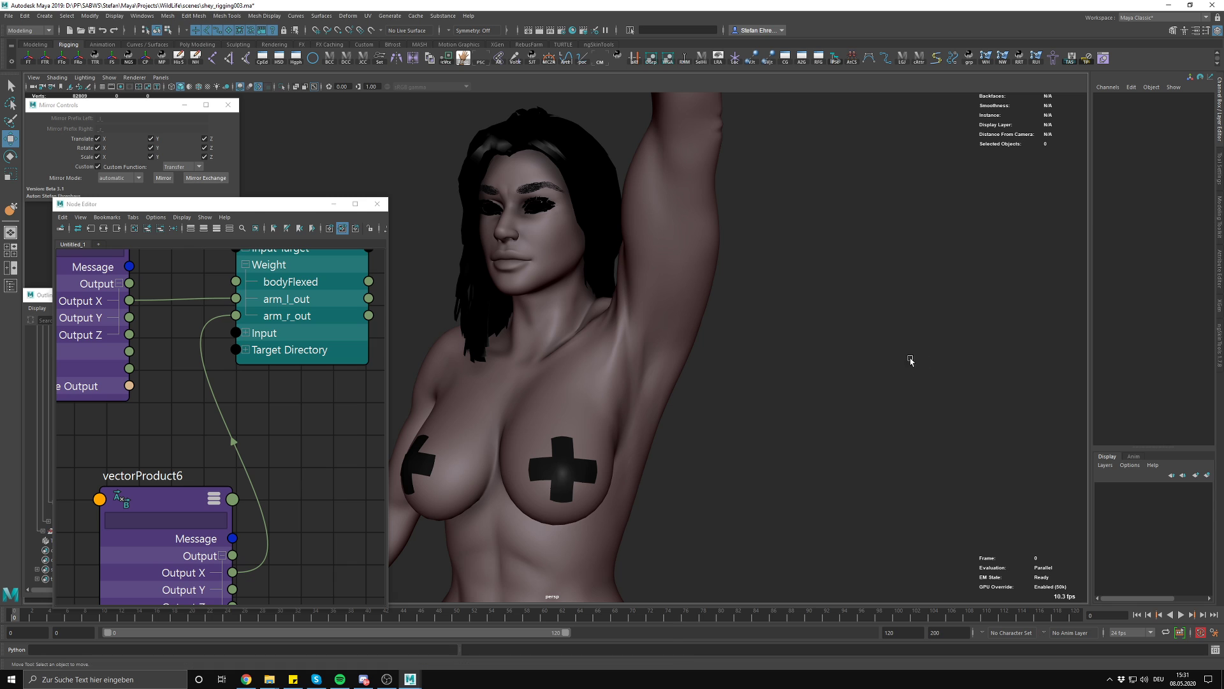
pyautogui.keyDown('alt'); pyautogui.moveTo(908, 357); pyautogui.dragTo(688, 365); pyautogui.keyUp('alt')
pyautogui.hotkey('alt', 'j')
pyautogui.scroll(1, 676, 369)
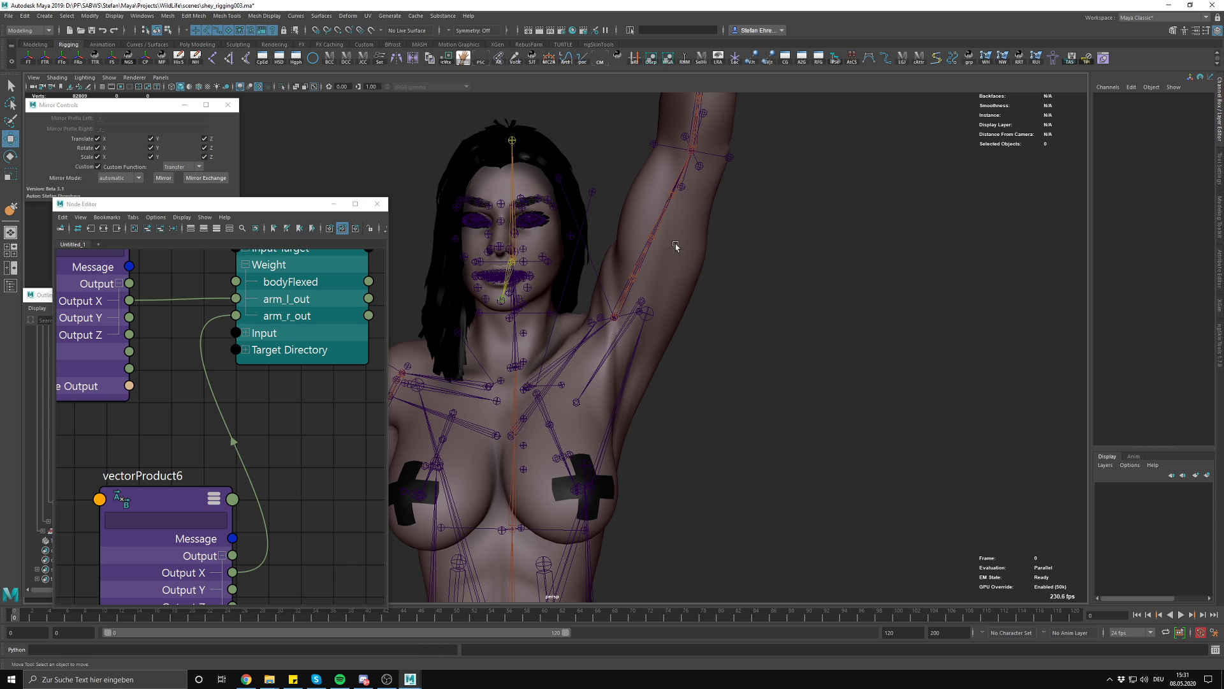
# Rearrange the right arm's vectorProduct nodes and jBnd_r_arm below the left arm's node network
pyautogui.keyDown('alt'); pyautogui.moveTo(357, 422); pyautogui.dragTo(309, 399, button='right'); pyautogui.keyUp('alt')
pyautogui.moveTo(329, 356); pyautogui.dragTo(384, 471)
pyautogui.click(195, 566)
pyautogui.keyDown('alt'); pyautogui.moveTo(195, 567); pyautogui.dragTo(281, 477, button='middle'); pyautogui.keyUp('alt')
pyautogui.keyDown('alt'); pyautogui.moveTo(280, 477); pyautogui.dragTo(246, 503, button='right'); pyautogui.keyUp('alt')
pyautogui.moveTo(240, 567); pyautogui.dragTo(215, 458)
pyautogui.keyDown('alt'); pyautogui.moveTo(257, 542); pyautogui.dragTo(253, 531, button='right'); pyautogui.keyUp('alt')
pyautogui.keyDown('alt'); pyautogui.moveTo(253, 530); pyautogui.dragTo(298, 391, button='middle'); pyautogui.keyUp('alt')
pyautogui.moveTo(266, 534); pyautogui.dragTo(241, 413)
pyautogui.moveTo(155, 479); pyautogui.dragTo(137, 428)
pyautogui.keyDown('alt'); pyautogui.moveTo(238, 466); pyautogui.dragTo(205, 430, button='right'); pyautogui.keyUp('alt')
pyautogui.keyDown('alt'); pyautogui.moveTo(206, 430); pyautogui.dragTo(271, 485, button='middle'); pyautogui.keyUp('alt')
pyautogui.moveTo(143, 475); pyautogui.dragTo(150, 237)
pyautogui.moveTo(225, 482); pyautogui.dragTo(211, 488)
pyautogui.keyDown('alt'); pyautogui.moveTo(209, 488); pyautogui.dragTo(203, 456, button='right'); pyautogui.keyUp('alt')
pyautogui.moveTo(202, 455); pyautogui.dragTo(157, 521)
pyautogui.keyDown('alt'); pyautogui.moveTo(96, 302); pyautogui.dragTo(210, 426, button='middle'); pyautogui.keyUp('alt')
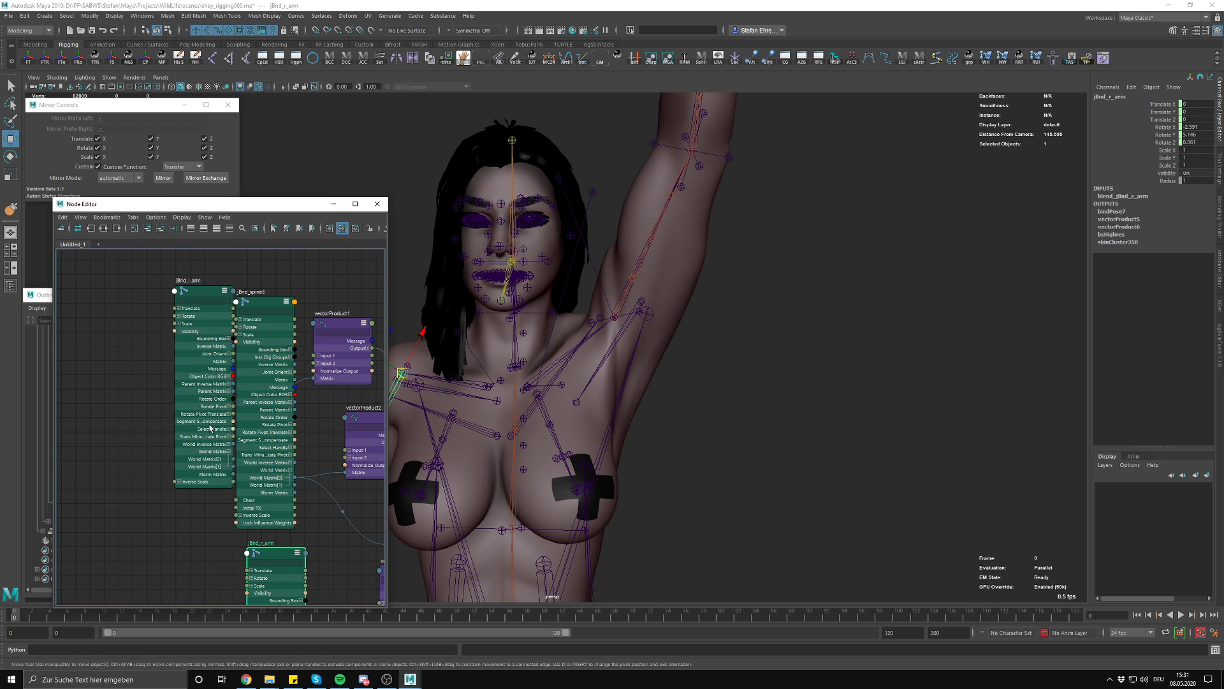
# Move jBnd_l_arm, jBnd_spineE and jBnd_r_arm farther away from the vectorProduct nodes to tidy the graph
pyautogui.moveTo(211, 426); pyautogui.dragTo(177, 314)
pyautogui.moveTo(274, 445); pyautogui.dragTo(120, 448)
pyautogui.click(331, 527)
pyautogui.keyDown('alt'); pyautogui.moveTo(331, 526); pyautogui.dragTo(257, 379, button='middle'); pyautogui.keyUp('alt')
pyautogui.moveTo(224, 475); pyautogui.dragTo(179, 459)
pyautogui.moveTo(165, 539); pyautogui.dragTo(113, 495)
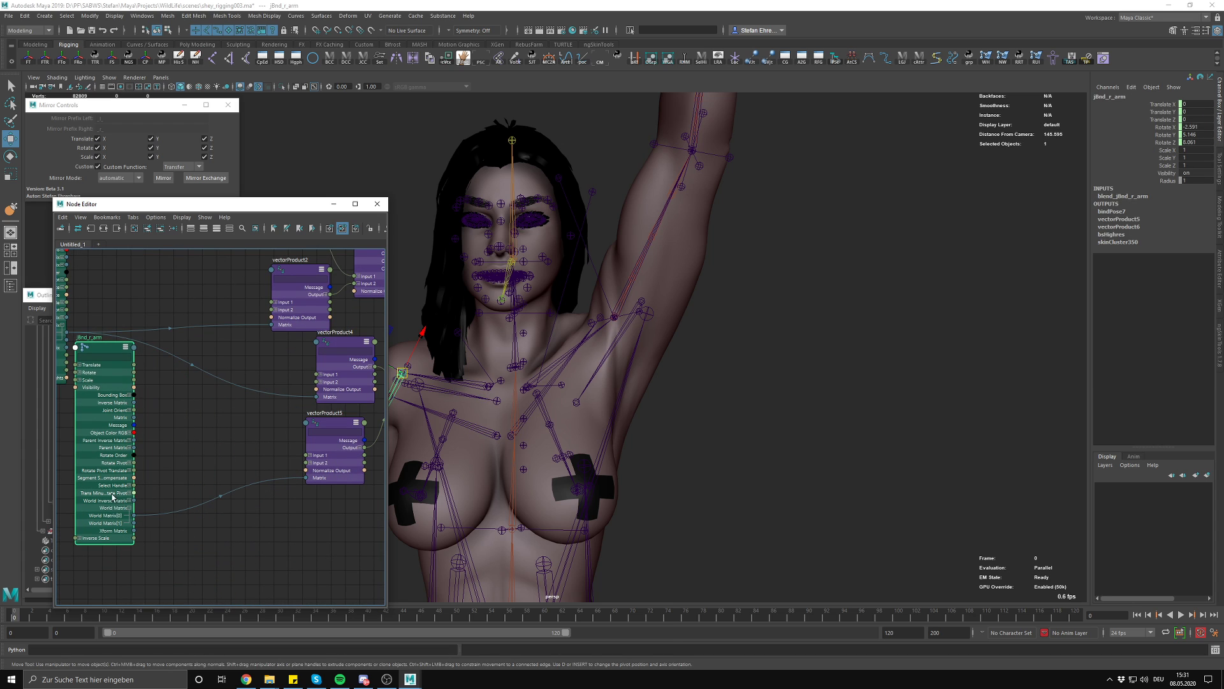
# Hide the joints, return the left clavicle and arm to the lowered pose, and select the right clavicle control
pyautogui.click(677, 459)
pyautogui.keyDown('alt'); pyautogui.moveTo(677, 459); pyautogui.dragTo(691, 380); pyautogui.keyUp('alt')
pyautogui.hotkey('alt', 'j')
pyautogui.hotkey('alt', 'c')
pyautogui.click(683, 293)
pyautogui.press('e')
pyautogui.moveTo(595, 388); pyautogui.dragTo(564, 375)
pyautogui.click(526, 350)
pyautogui.hotkey('alt', 'c')
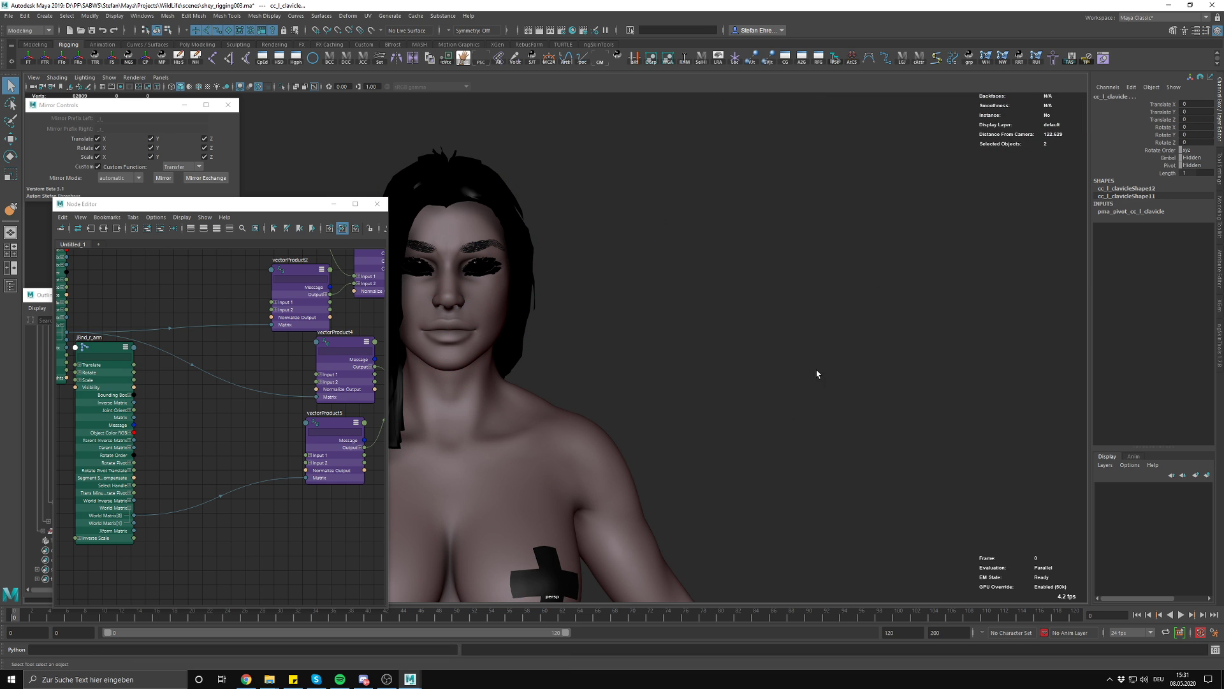
pyautogui.click(817, 372)
pyautogui.hotkey('alt', 'c')
pyautogui.keyDown('alt'); pyautogui.moveTo(817, 373); pyautogui.dragTo(606, 386, button='right'); pyautogui.keyUp('alt')
pyautogui.keyDown('alt'); pyautogui.moveTo(605, 386); pyautogui.dragTo(715, 354, button='middle'); pyautogui.keyUp('alt')
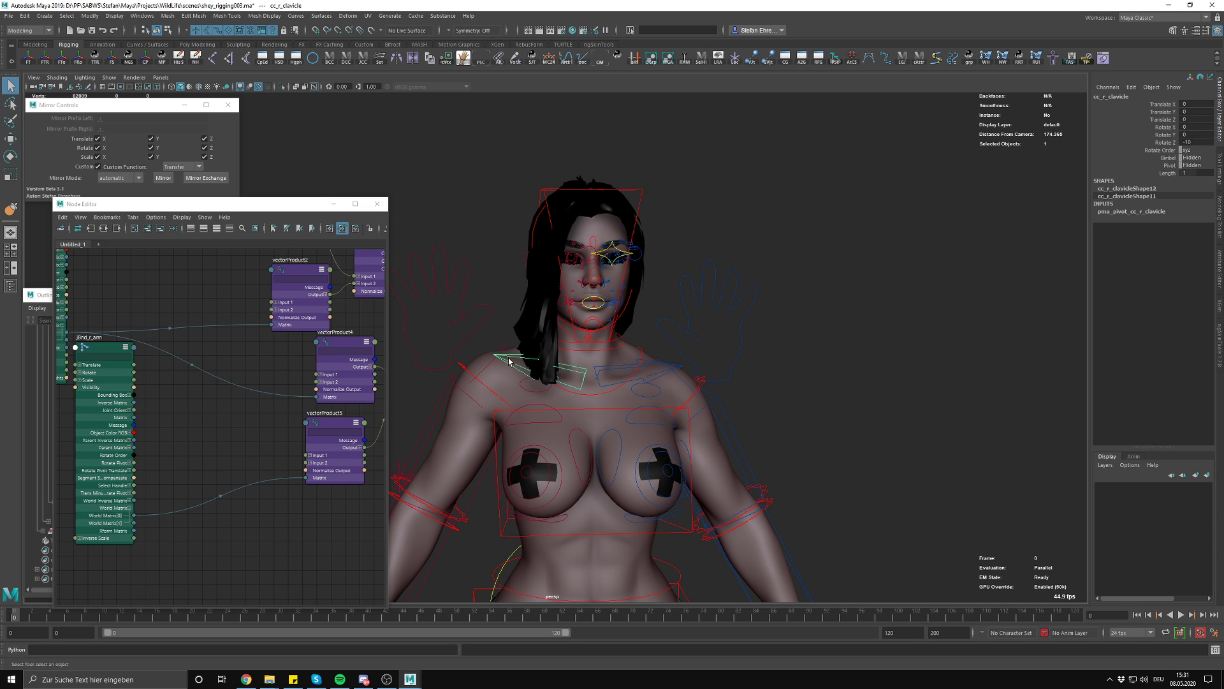
# Close the Node Editor and Sculpting Tools windows and display the character with its textures
pyautogui.click(376, 203)
pyautogui.press('w')
pyautogui.hotkey('alt', 'c')
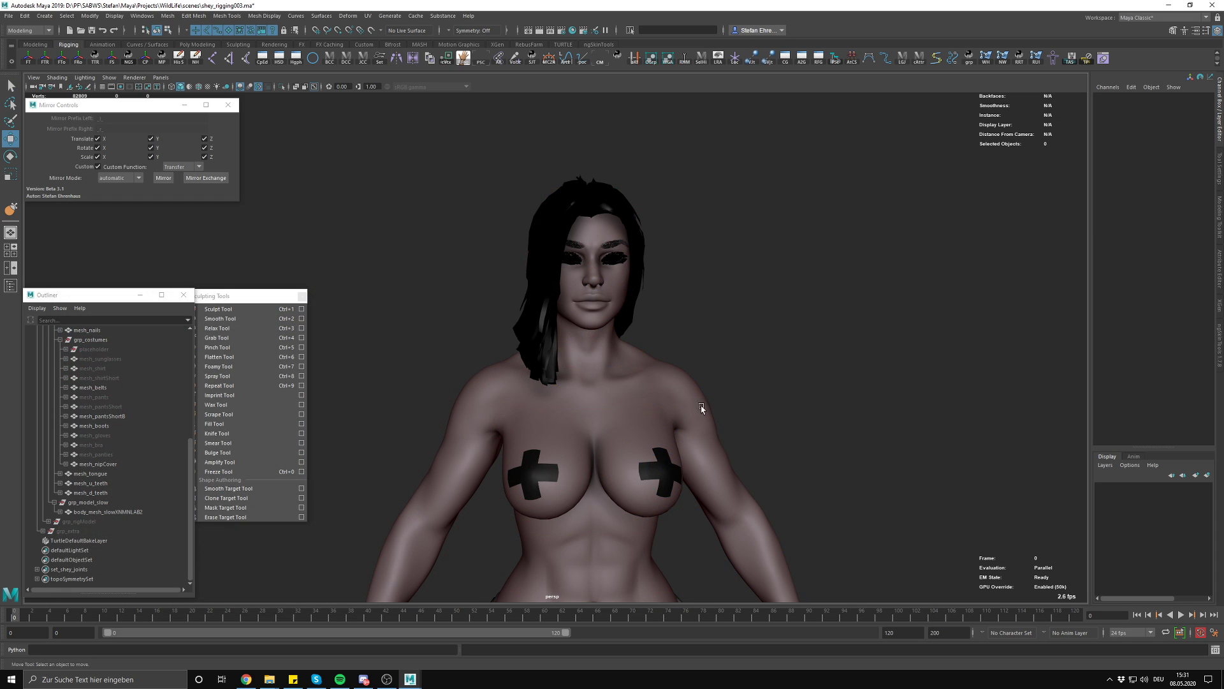
pyautogui.keyDown('alt'); pyautogui.moveTo(682, 409); pyautogui.dragTo(424, 354, button='right'); pyautogui.keyUp('alt')
pyautogui.click(302, 296)
pyautogui.moveTo(321, 310)
pyautogui.keyDown('alt'); pyautogui.mouseDown()
pyautogui.moveTo(730, 396)
pyautogui.moveTo(628, 414)
pyautogui.mouseUp(); pyautogui.keyUp('alt')
pyautogui.click(207, 88)
pyautogui.scroll(5, 691, 427)
# Rotate a left arm control to test the shoulder deformation on the textured character, then undo the rotation and hide the rig controls
pyautogui.hotkey('alt', 'c')
pyautogui.click(691, 392)
pyautogui.hotkey('alt', 'c')
pyautogui.keyDown('alt'); pyautogui.moveTo(765, 406); pyautogui.dragTo(707, 404); pyautogui.keyUp('alt')
pyautogui.press('e')
pyautogui.moveTo(681, 336)
pyautogui.mouseDown()
pyautogui.moveTo(681, 316)
pyautogui.moveTo(667, 343)
pyautogui.mouseUp()
pyautogui.press('q')
pyautogui.click(765, 405)
pyautogui.moveTo(765, 406)
pyautogui.keyDown('alt'); pyautogui.mouseDown()
pyautogui.moveTo(777, 402)
pyautogui.moveTo(760, 409)
pyautogui.mouseUp(); pyautogui.keyUp('alt')
pyautogui.hotkey('ctrl', 'z')
pyautogui.hotkey('ctrl', 'z')
pyautogui.hotkey('ctrl', 'z')
pyautogui.click(825, 363)
pyautogui.keyDown('alt'); pyautogui.moveTo(825, 363); pyautogui.dragTo(667, 345, button='right'); pyautogui.keyUp('alt')
pyautogui.keyDown('alt'); pyautogui.moveTo(667, 345); pyautogui.dragTo(774, 362); pyautogui.keyUp('alt')
pyautogui.hotkey('alt', 'c')
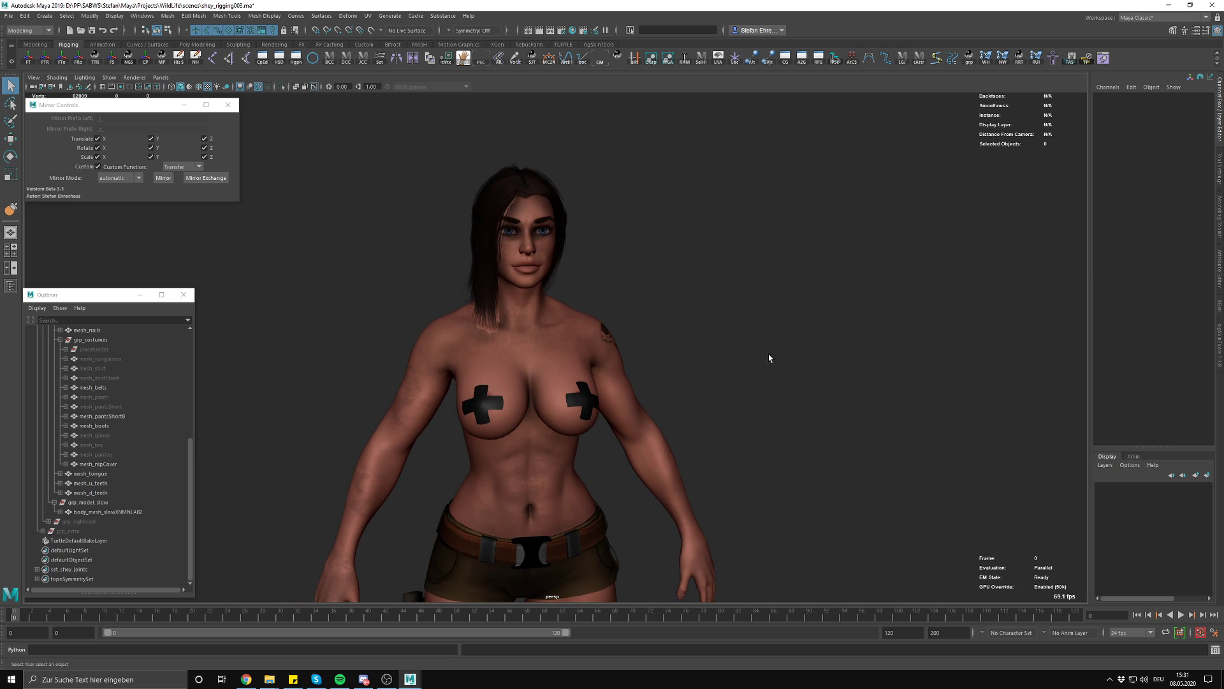